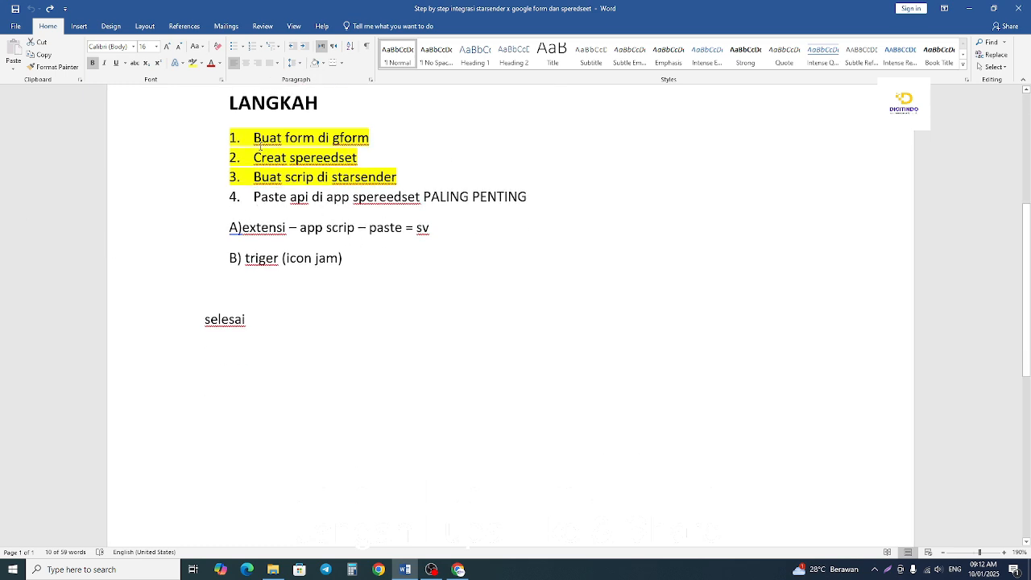
drag(252, 138, 376, 138)
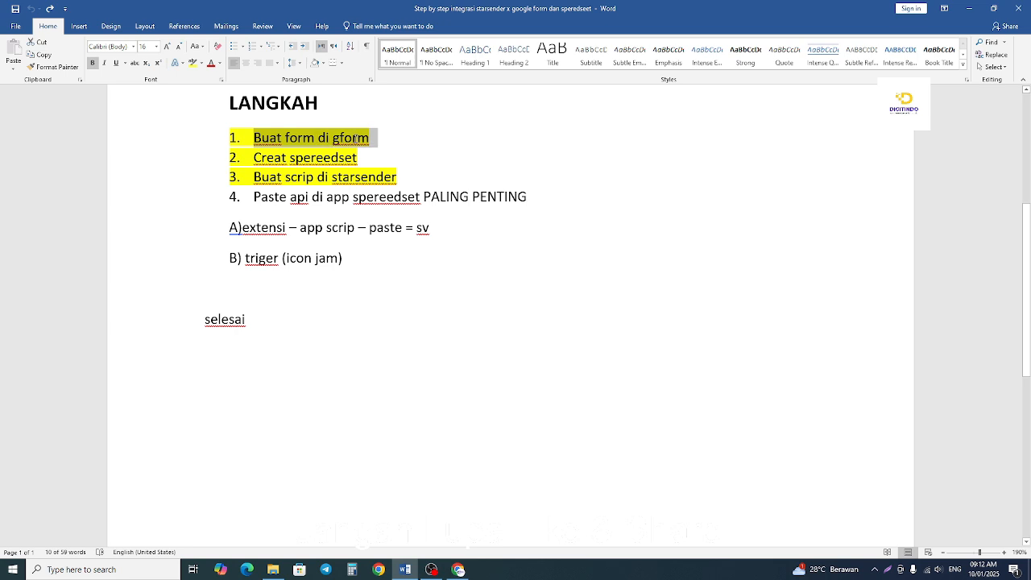
drag(249, 158, 367, 158)
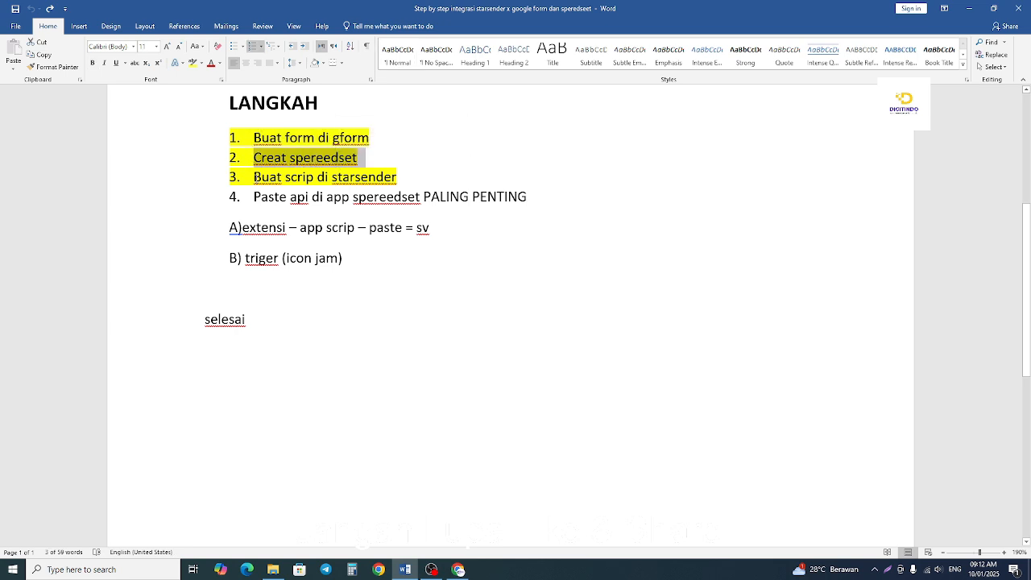
drag(252, 178, 403, 178)
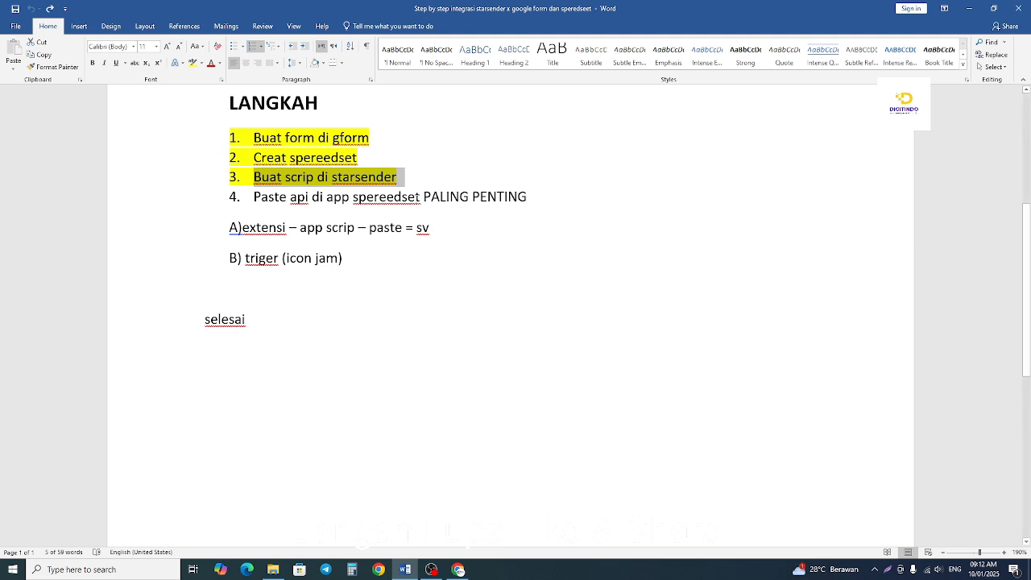
drag(424, 194, 533, 196)
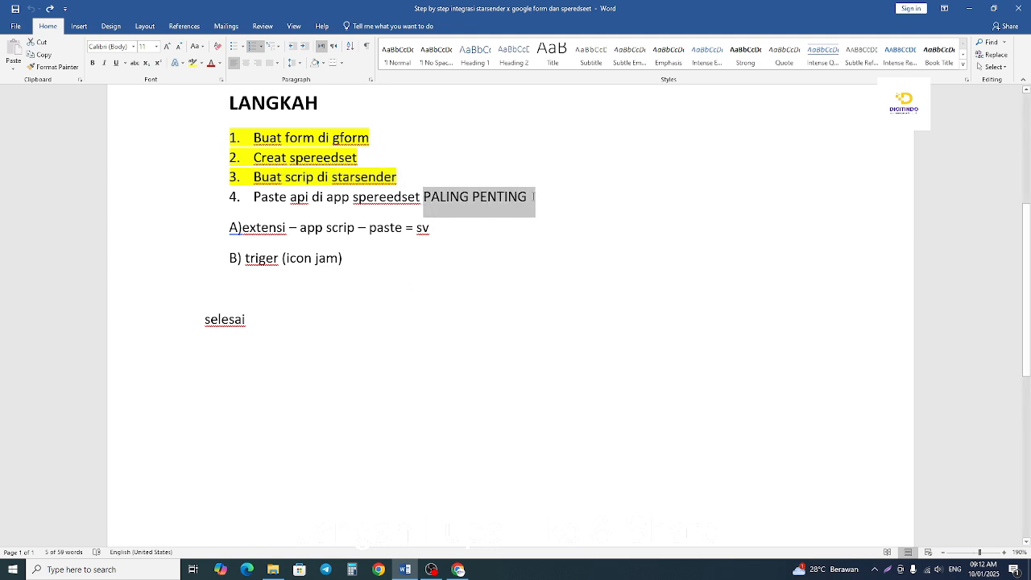
click(345, 212)
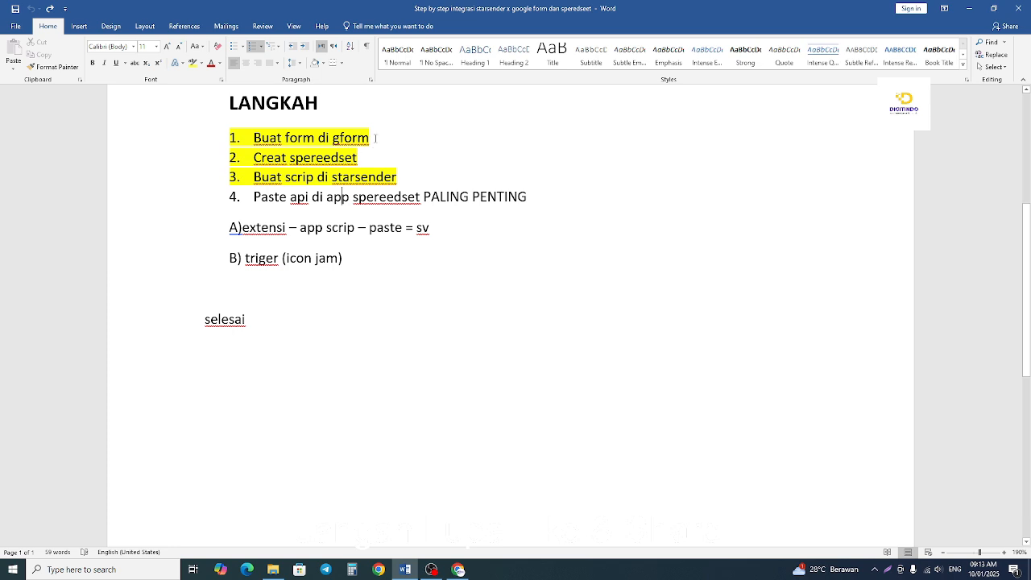
Remove the yellow highlight from the first three numbered items under LANGKAH.
drag(375, 138, 252, 139)
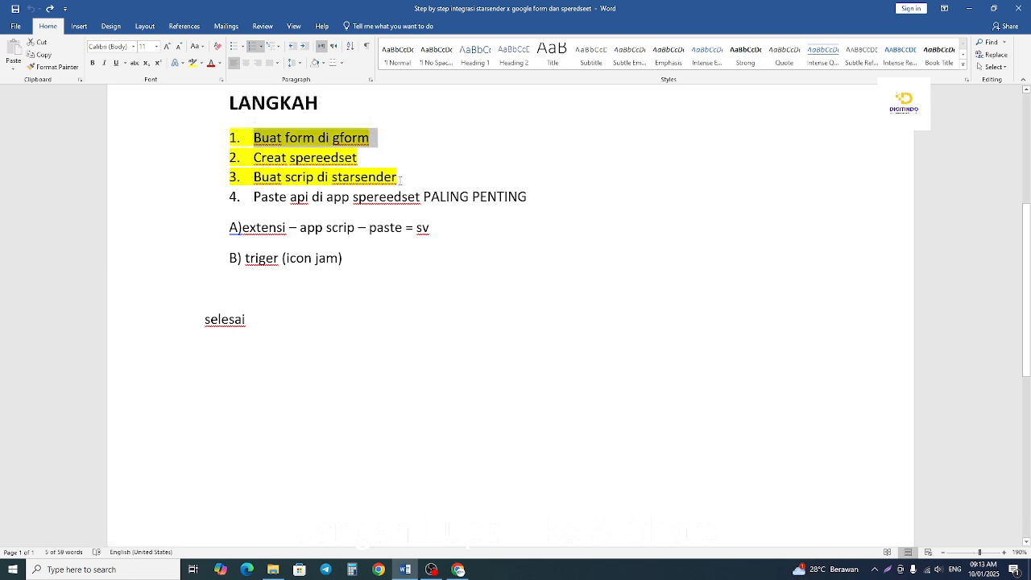
drag(400, 179, 229, 133)
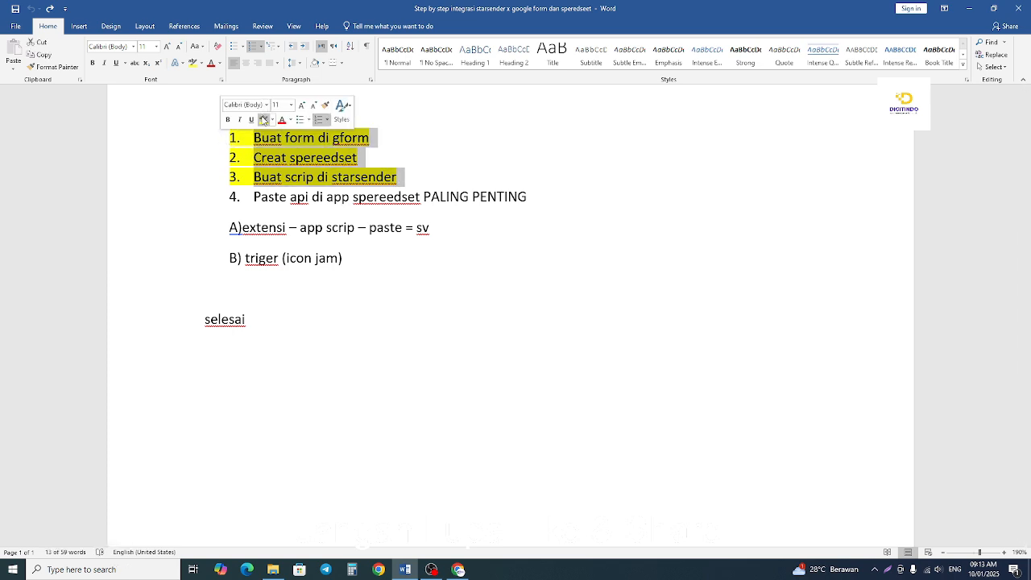
click(263, 119)
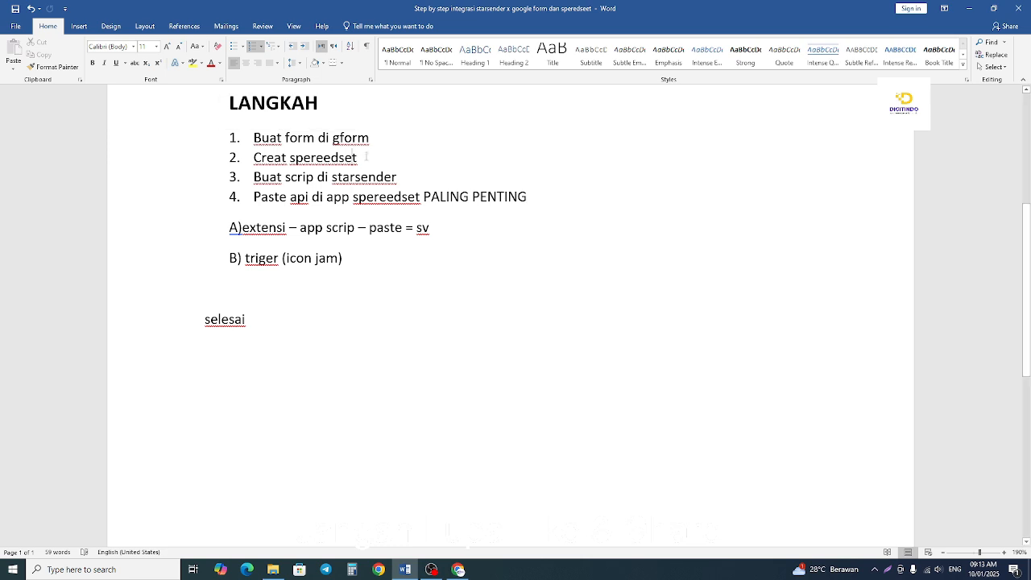
Switch to Chrome and open Google Forms from the list of Google apps.
drag(382, 135, 253, 138)
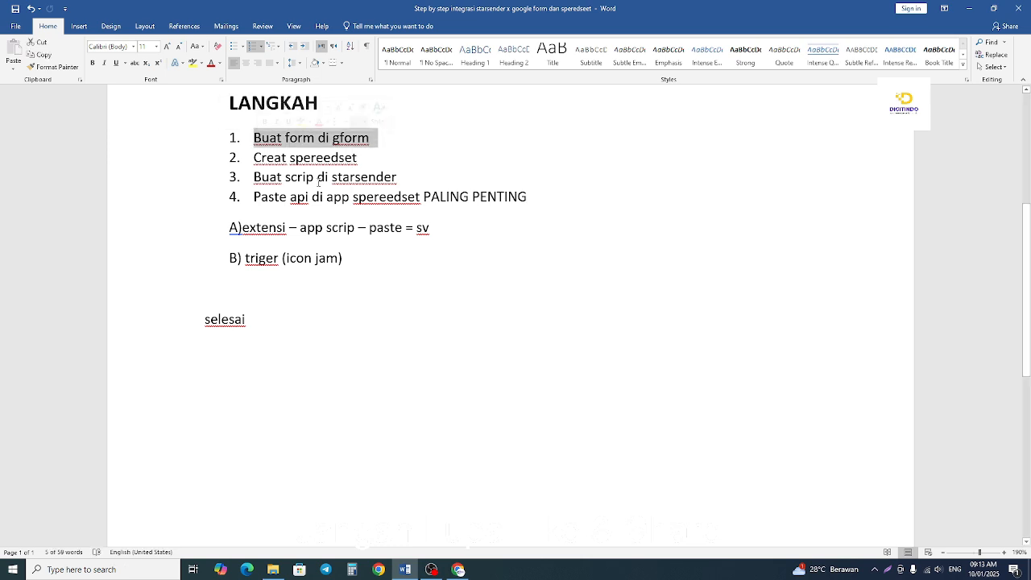
click(458, 571)
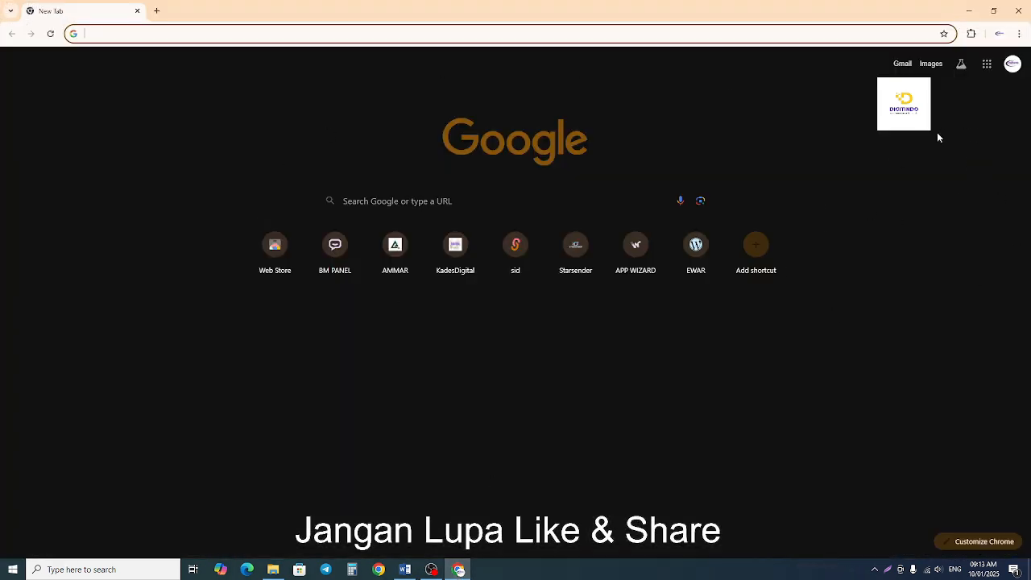
click(989, 67)
click(989, 67)
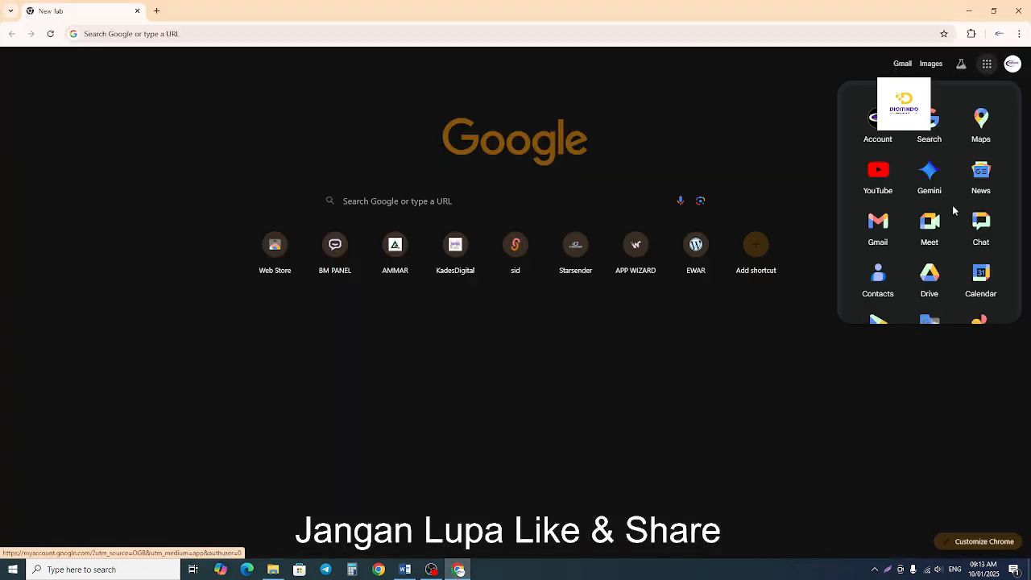
scroll(953, 214, down, 1)
scroll(952, 214, down, 3)
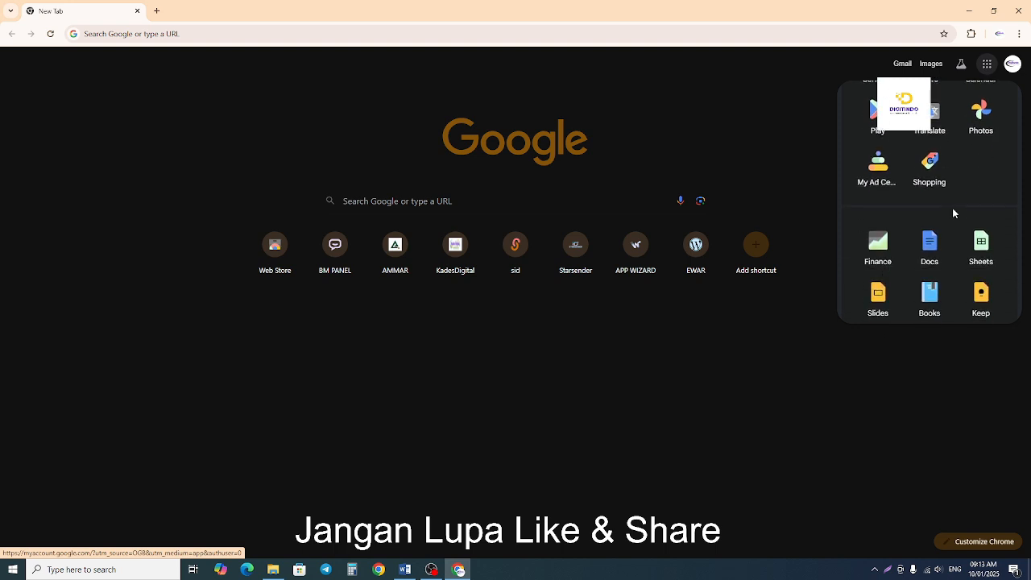
scroll(953, 213, down, 1)
scroll(951, 208, down, 3)
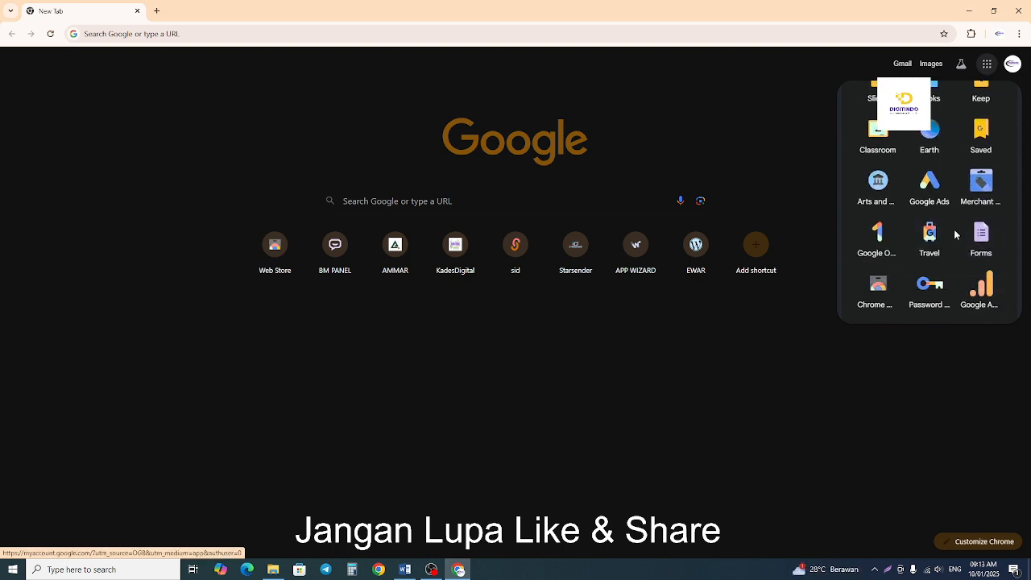
click(977, 242)
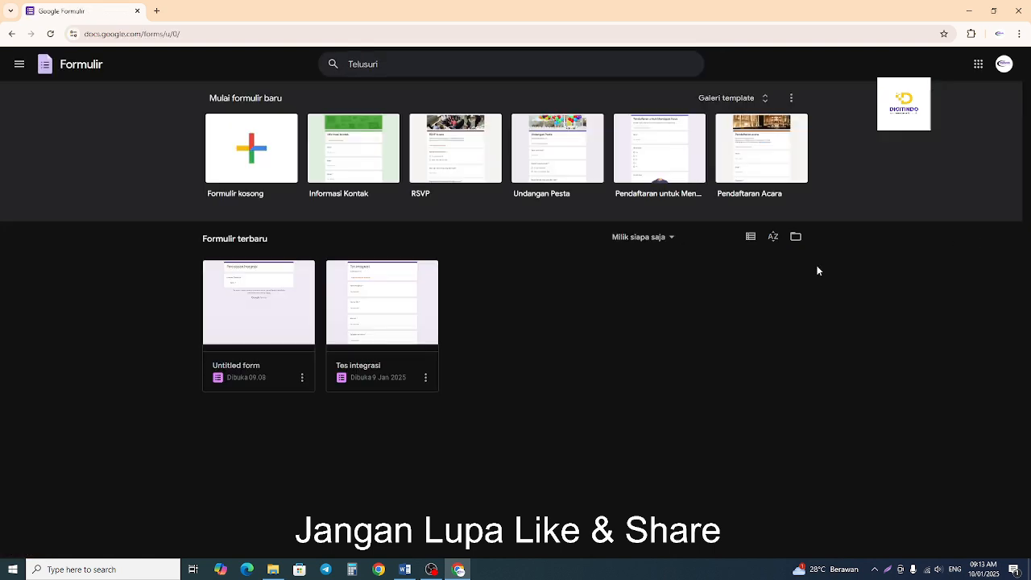
Create a blank form and title it "Formulir Pendaftaran Karyawan baru".
click(238, 141)
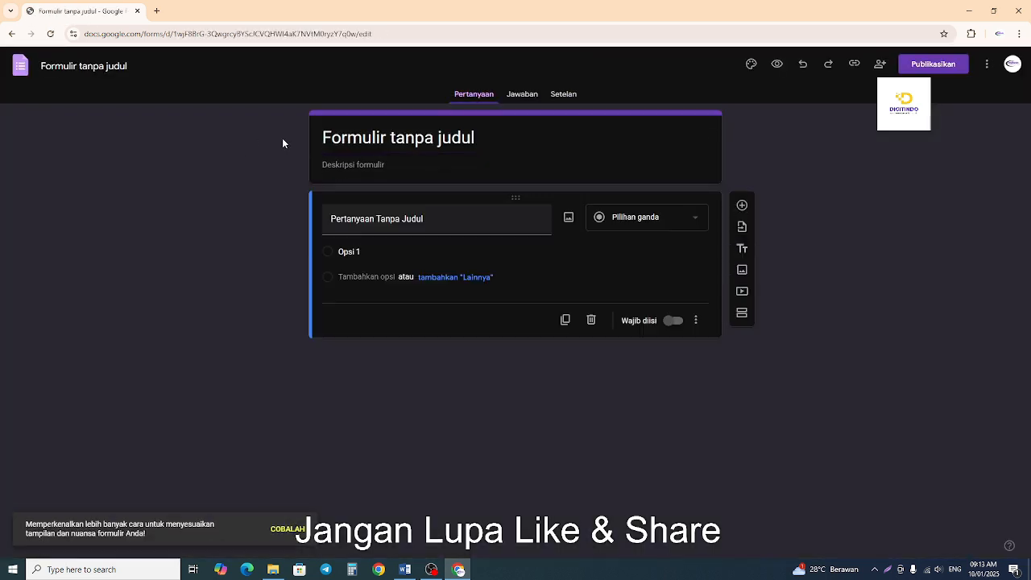
click(373, 139)
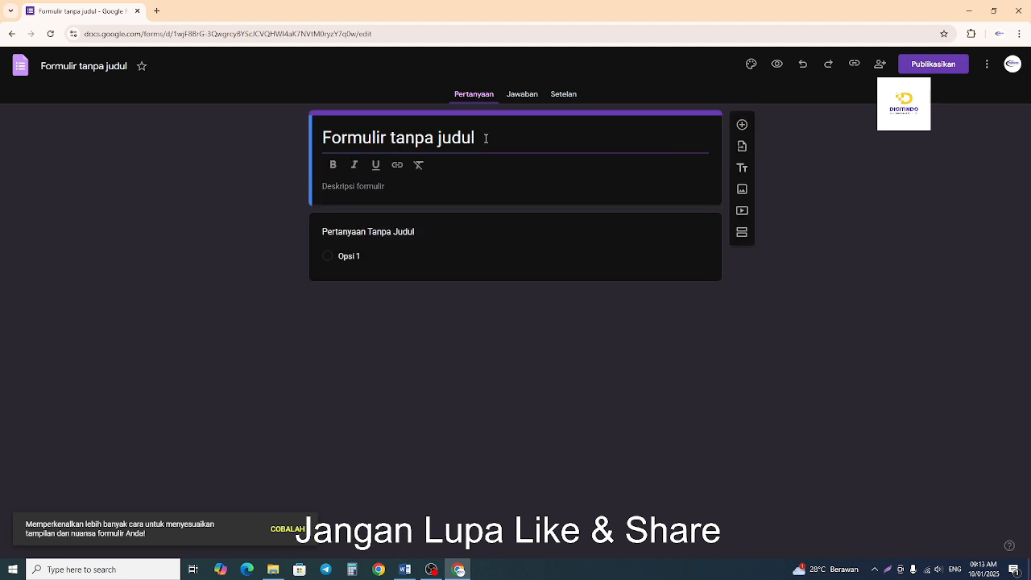
drag(483, 137, 306, 138)
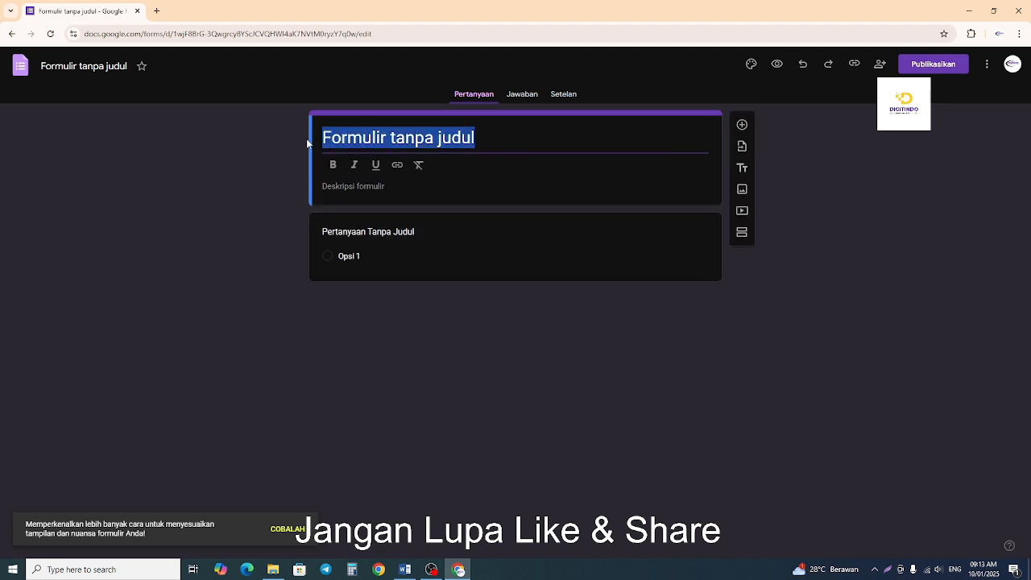
key(End)
key(BackSpace)
key(BackSpace)
key(BackSpace)
key(BackSpace)
key(BackSpace)
key(BackSpace)
key(BackSpace)
key(BackSpace)
key(BackSpace)
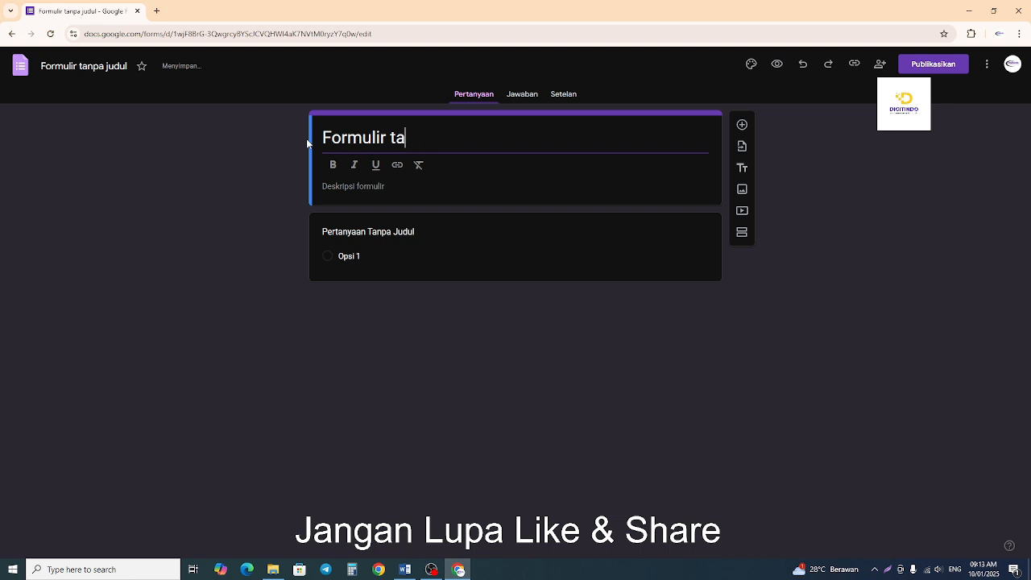
key(BackSpace)
key(BackSpace)
text(Pendaf)
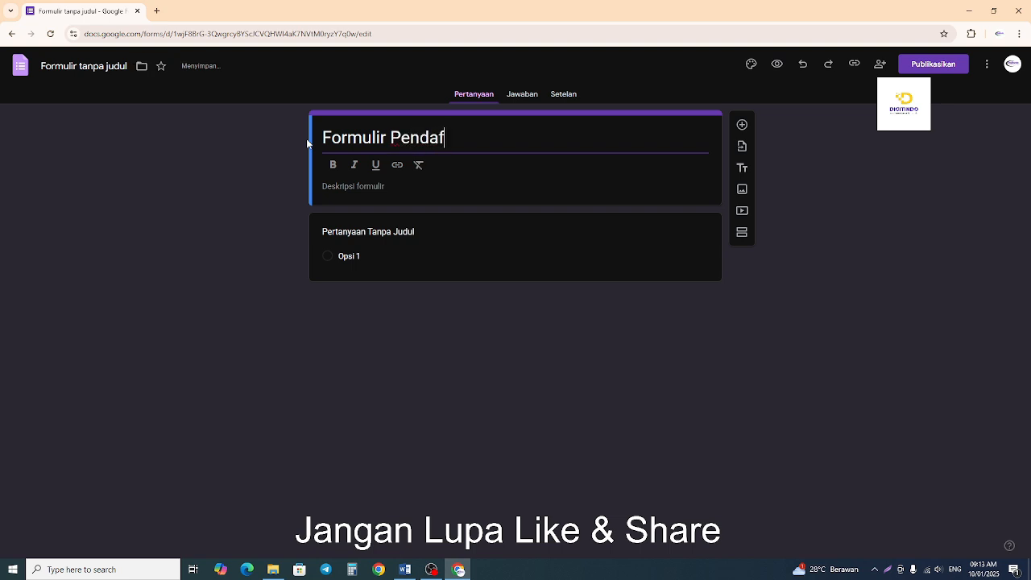
text(taran Karyawab)
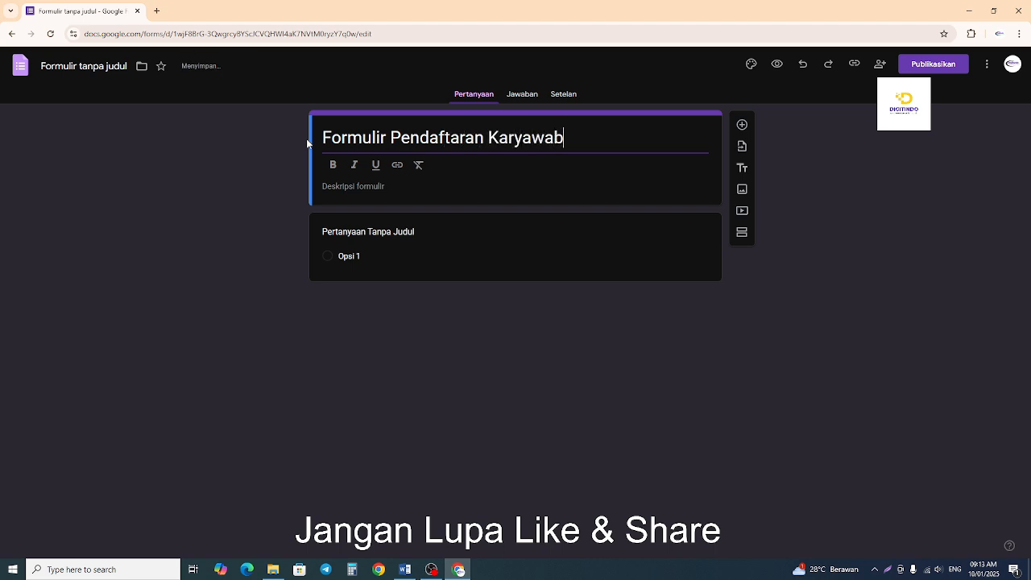
key(BackSpace)
text(n baru)
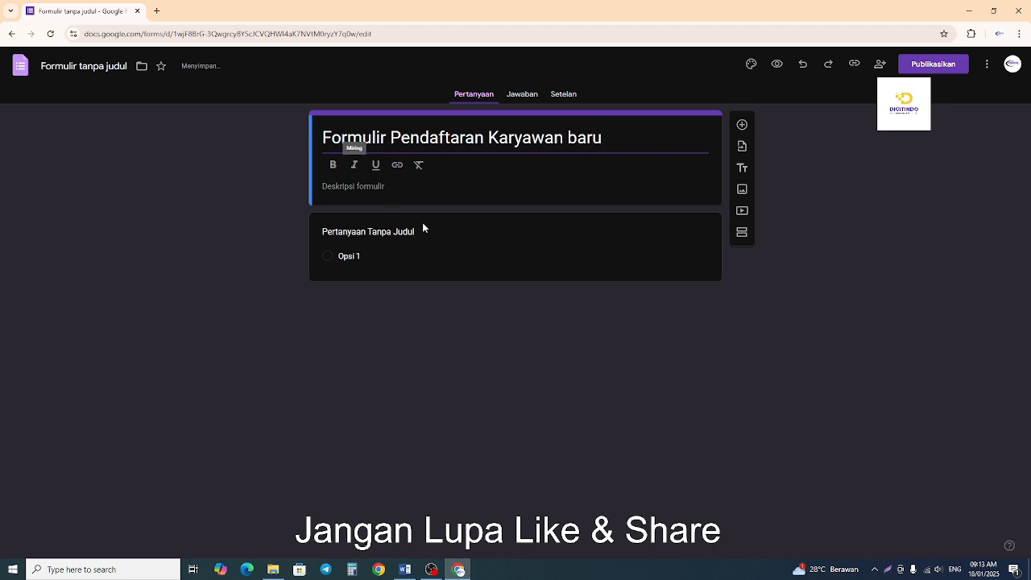
click(900, 342)
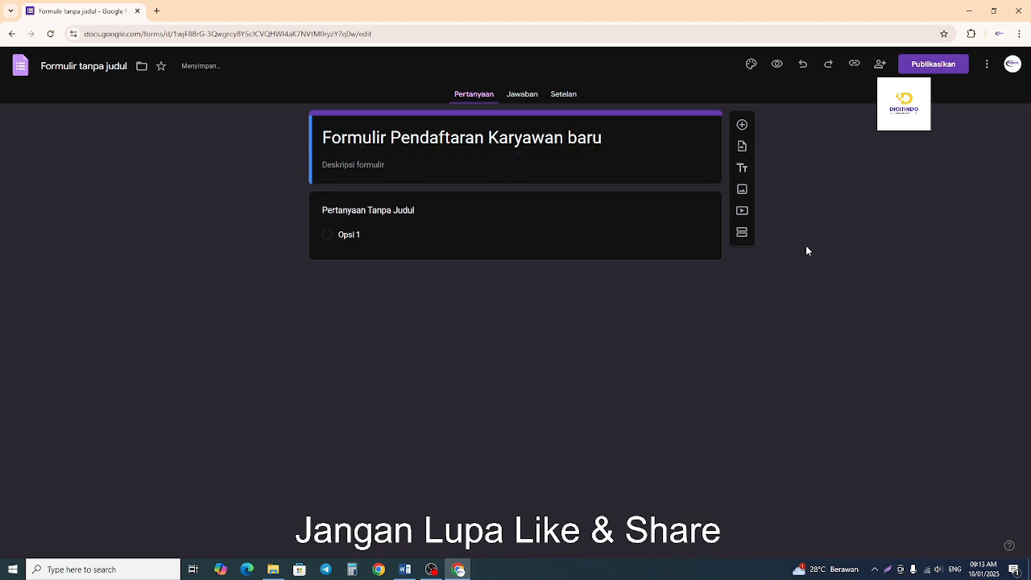
click(379, 165)
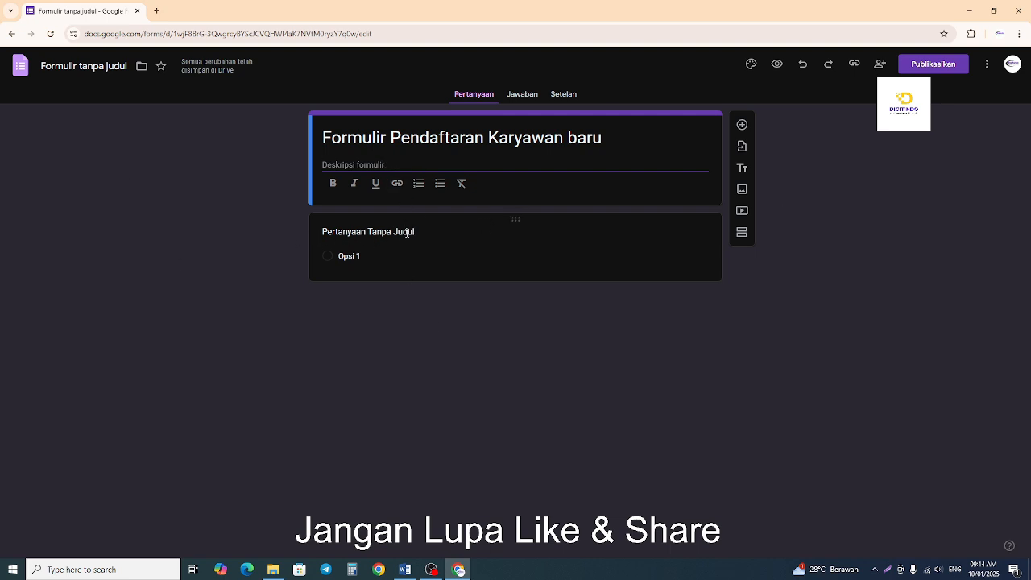
Set the first question to "Nama Lengkap" as a short answer and make it required.
click(407, 231)
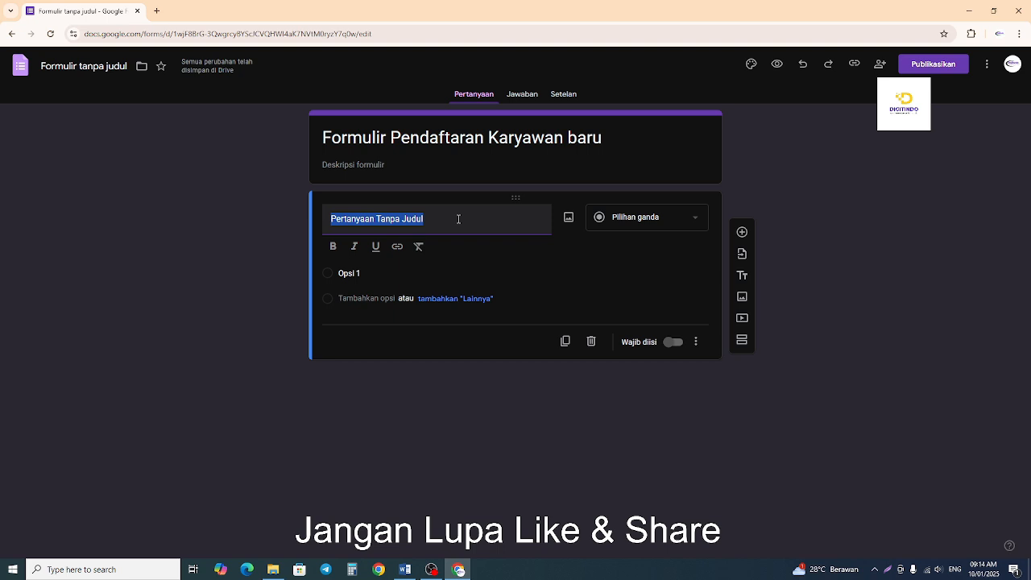
text(Nama)
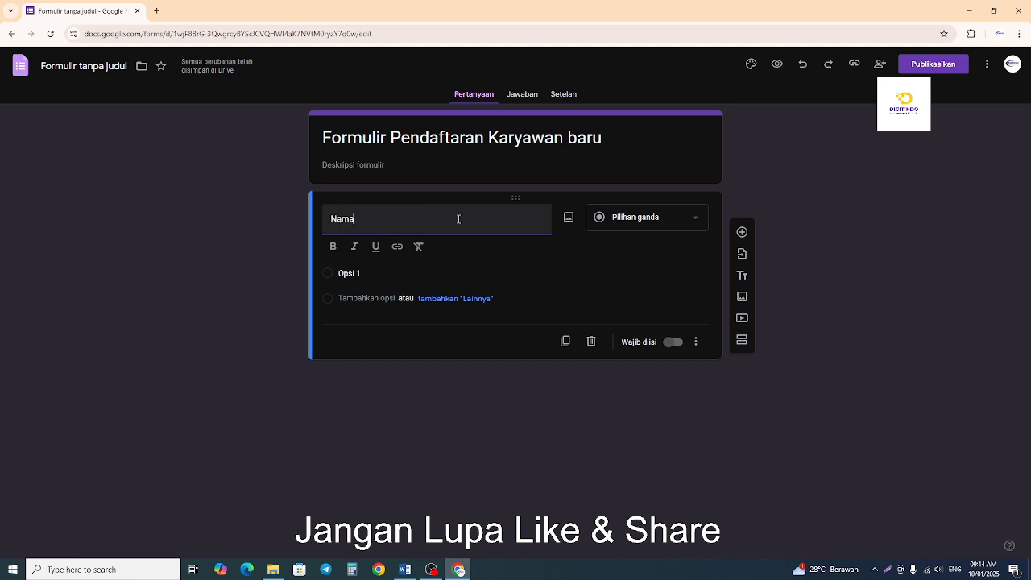
text( Lengkap)
click(47, 247)
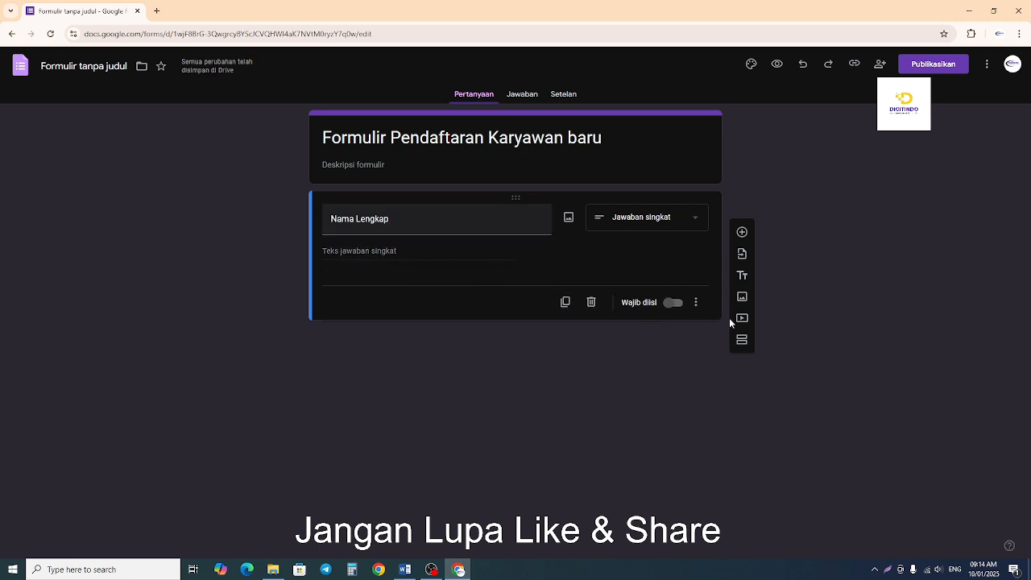
click(674, 304)
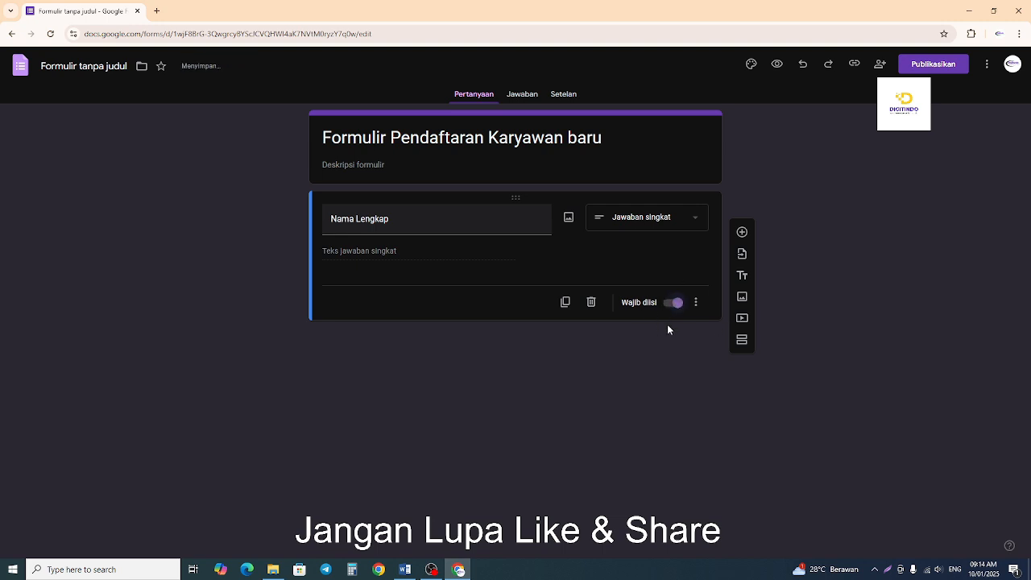
Add a required short-answer question titled "Nomo WA/HP" below the full-name question.
click(741, 232)
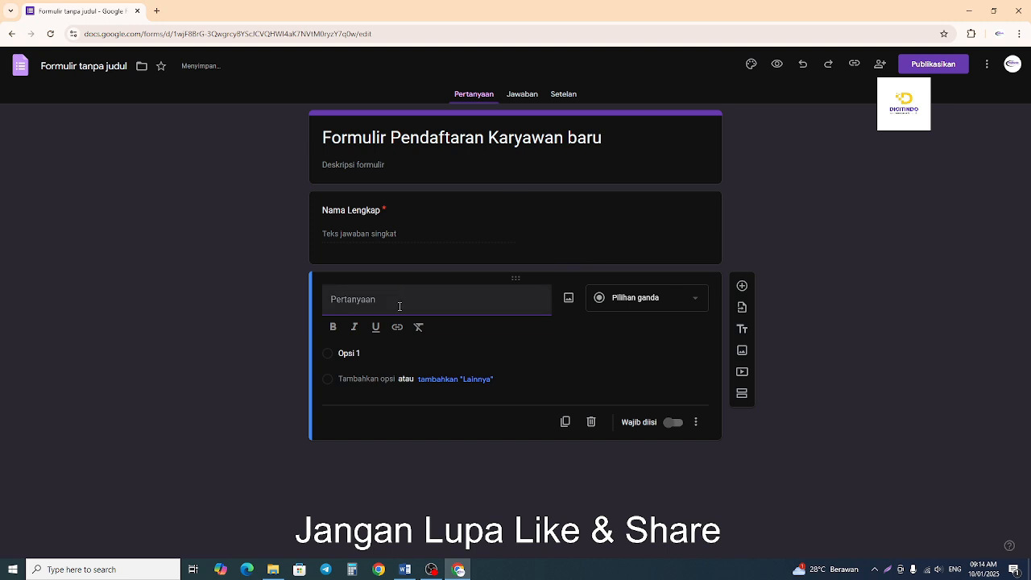
text(Nomo)
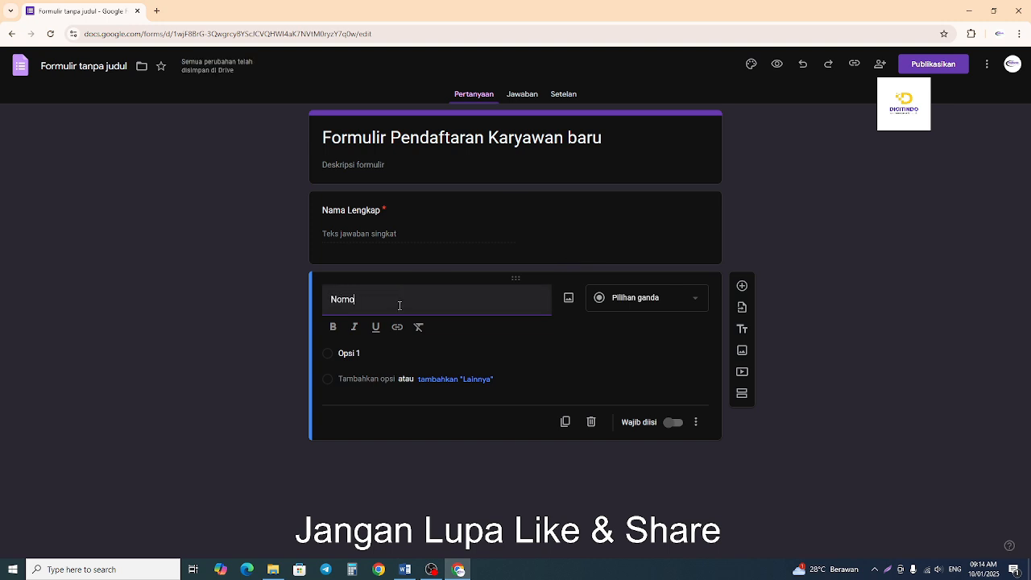
text( WA)
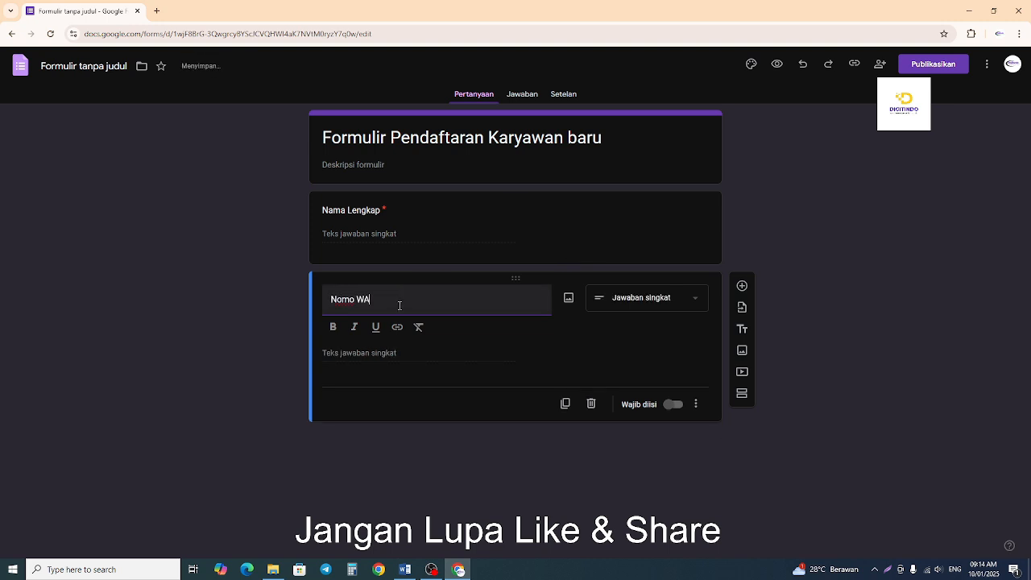
text(/HP)
click(674, 404)
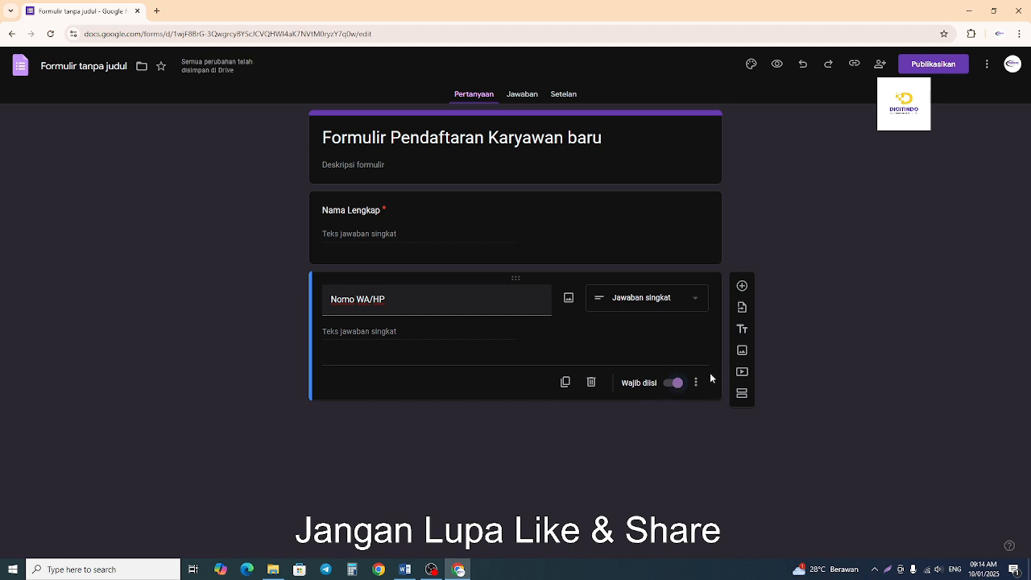
Add a required paragraph question titled "Alamat Lengkap" at the end of the form.
click(742, 286)
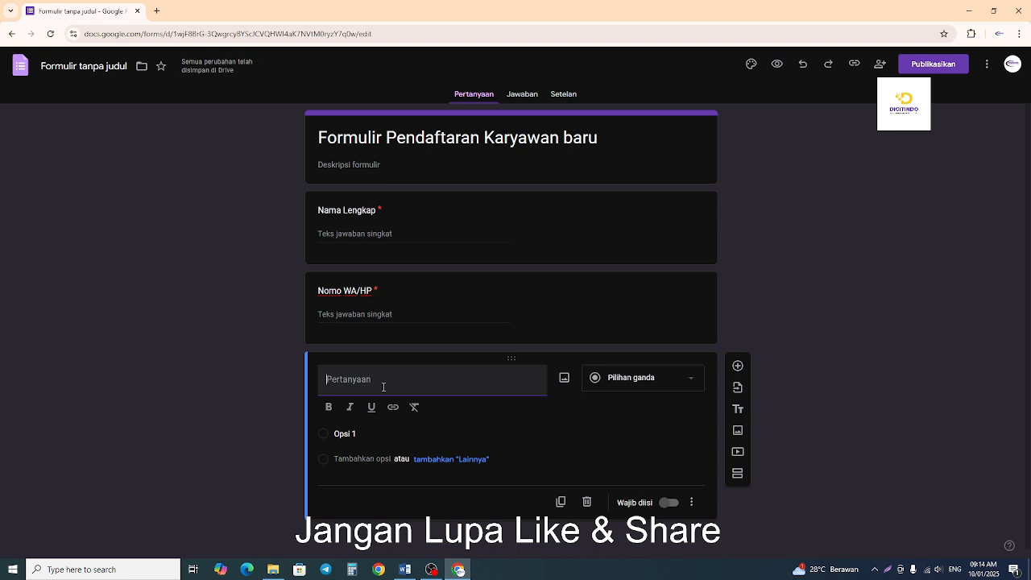
text(Alamat Lengkap)
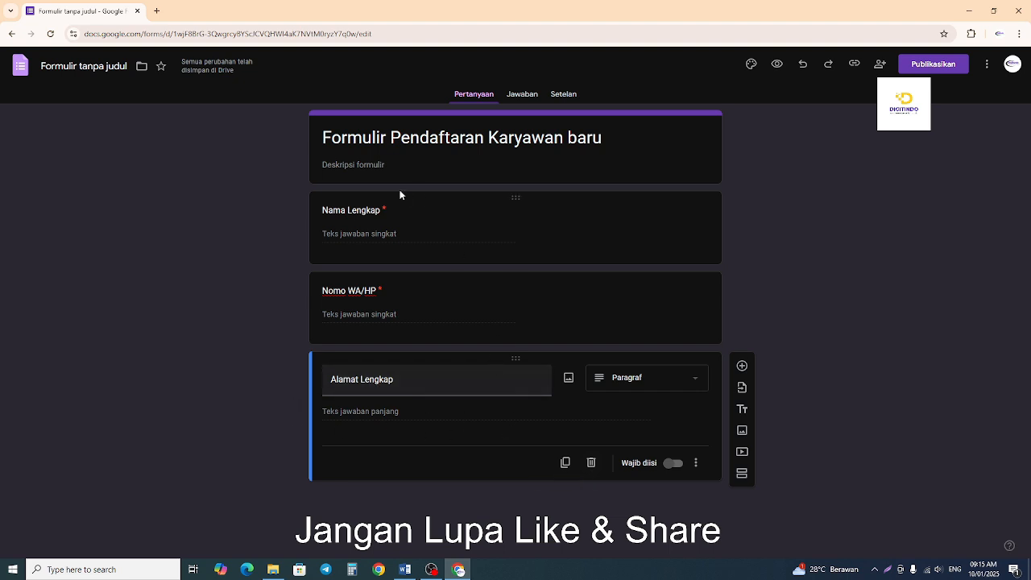
click(675, 464)
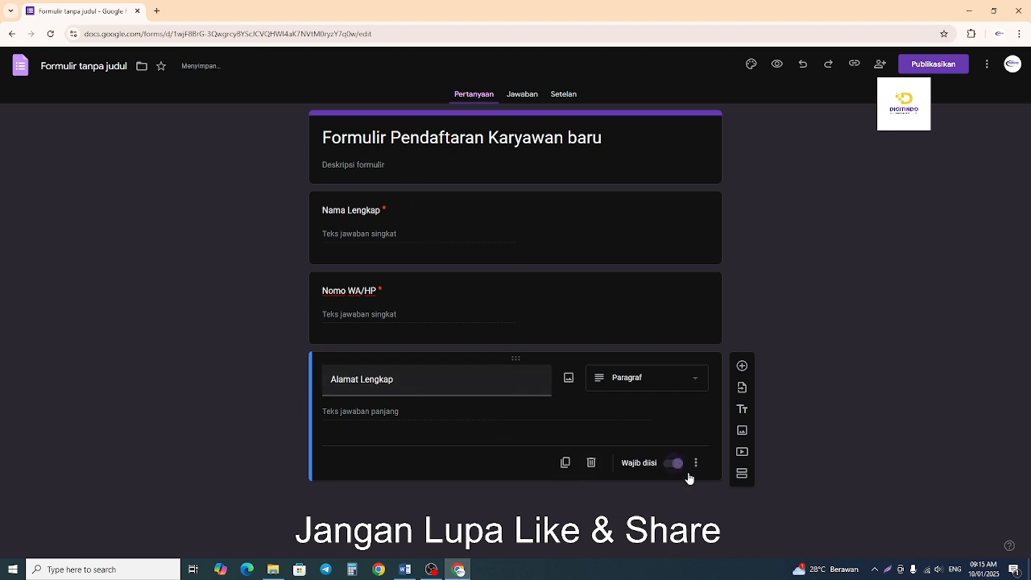
Add the description "Tulis nama lengkap sesuai KTP saat ini" to the "Nama Lengkap" question.
click(644, 229)
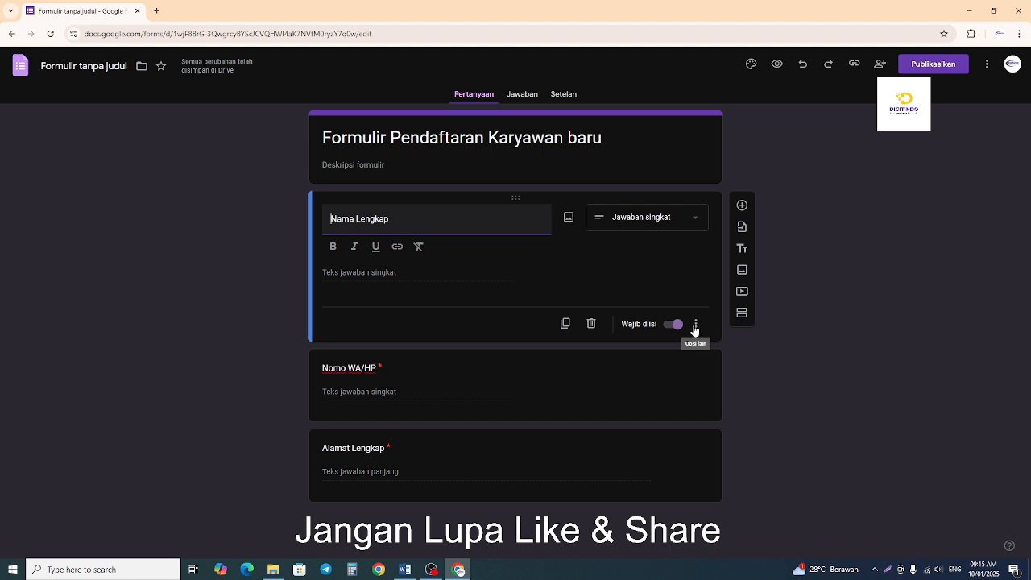
click(695, 325)
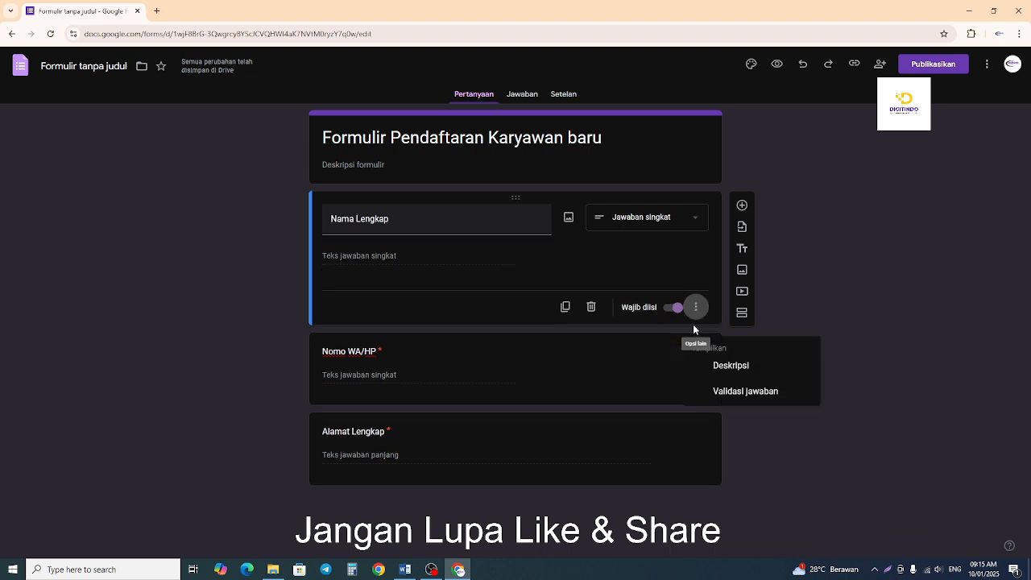
click(753, 369)
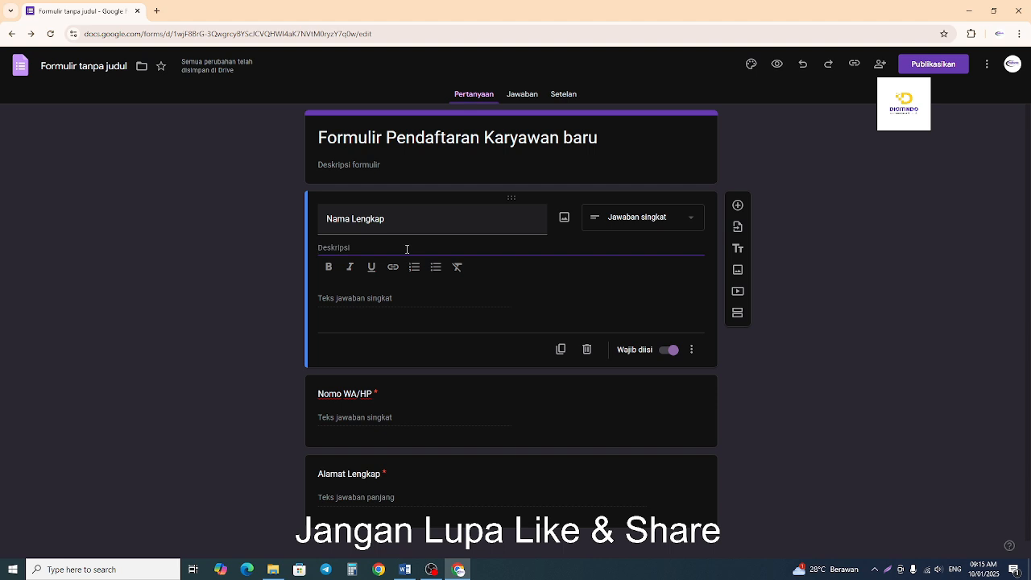
text(Tulis)
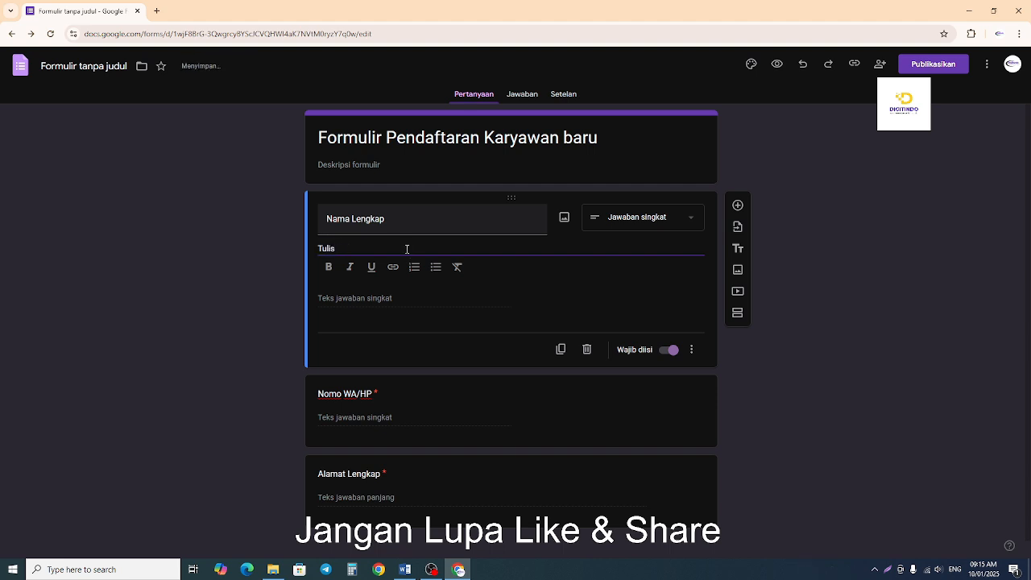
text(a nama lengkap sesuai )
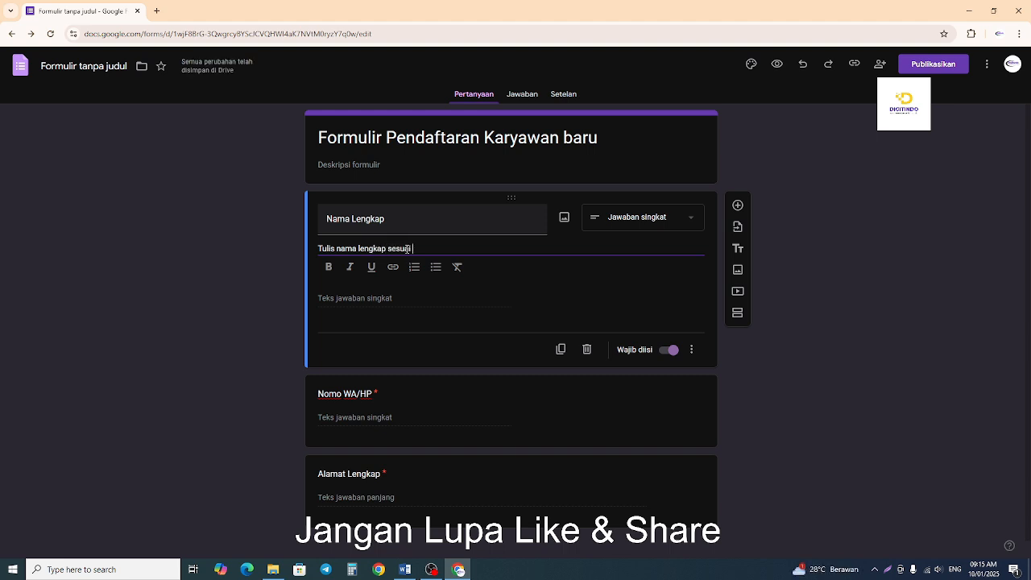
text(N)
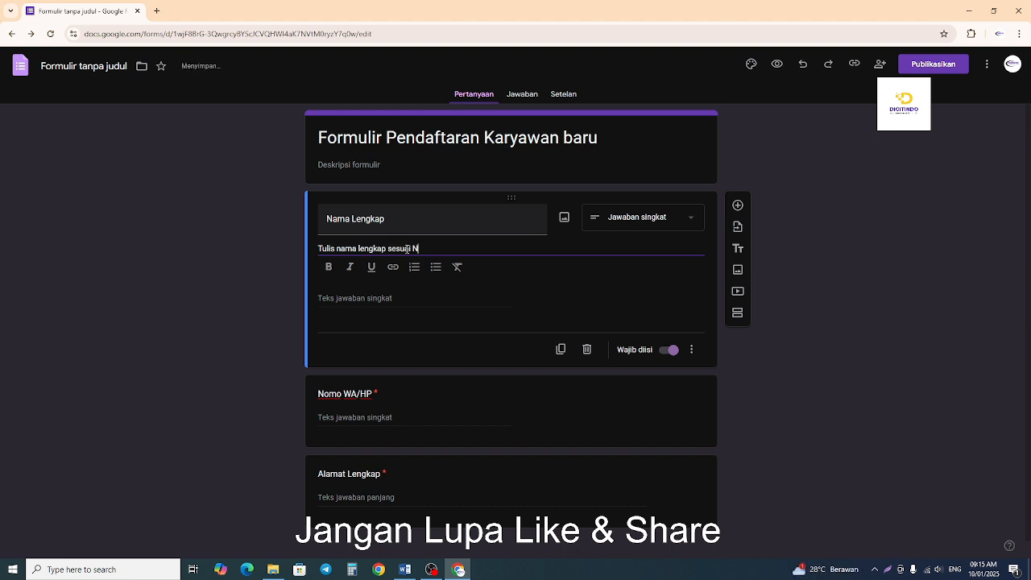
text(IKIK)
key(BackSpace)
key(BackSpace)
text(KTP saat ini)
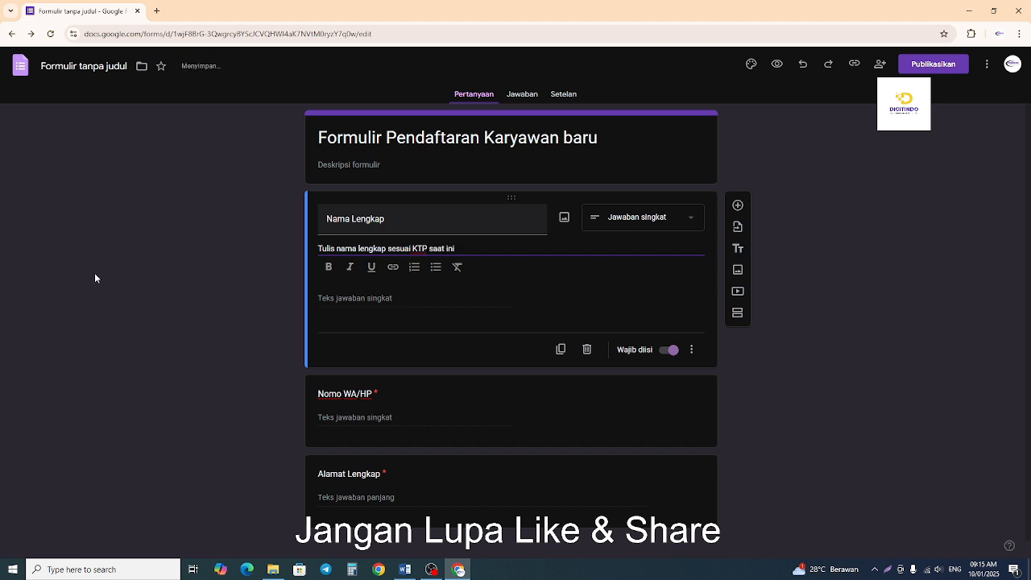
click(136, 294)
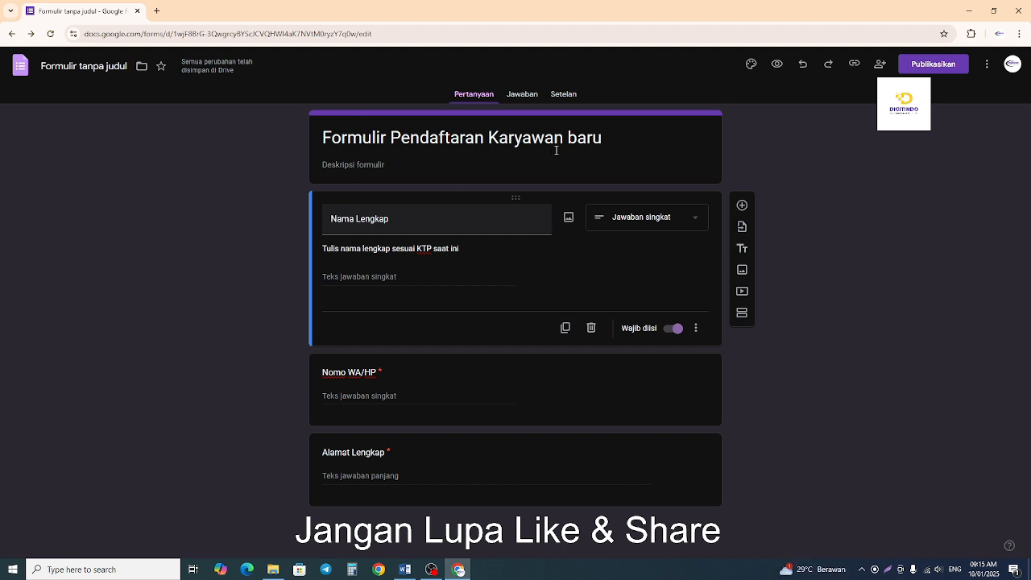
Add a paragraph question titled "Pengalaman Kerja" below the "Nama Lengkap" question.
click(746, 206)
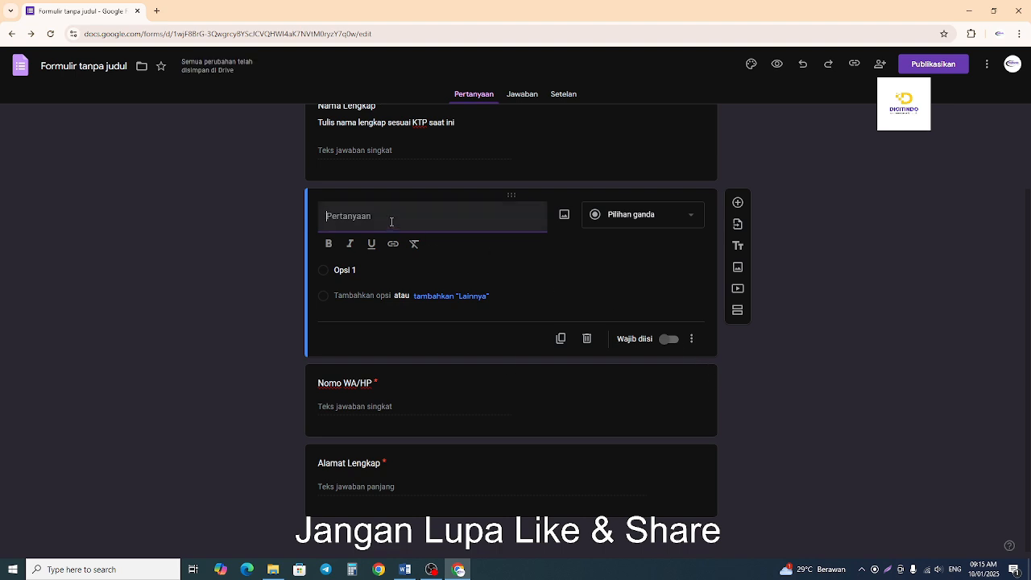
text(pengala)
key(BackSpace)
key(BackSpace)
key(BackSpace)
key(BackSpace)
key(BackSpace)
key(BackSpace)
key(BackSpace)
text(P)
text(ngalaman Kerj)
key(BackSpace)
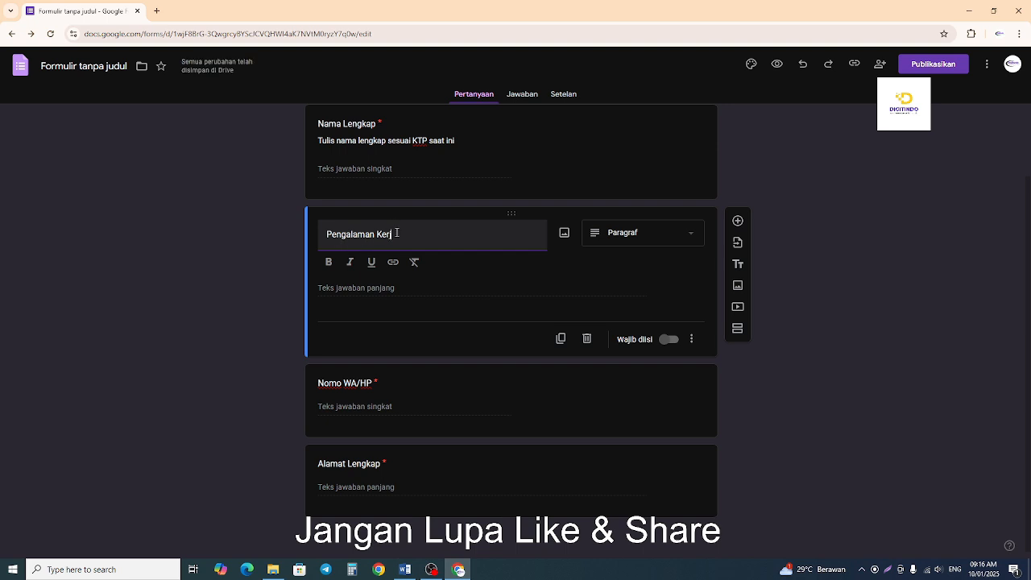
click(206, 286)
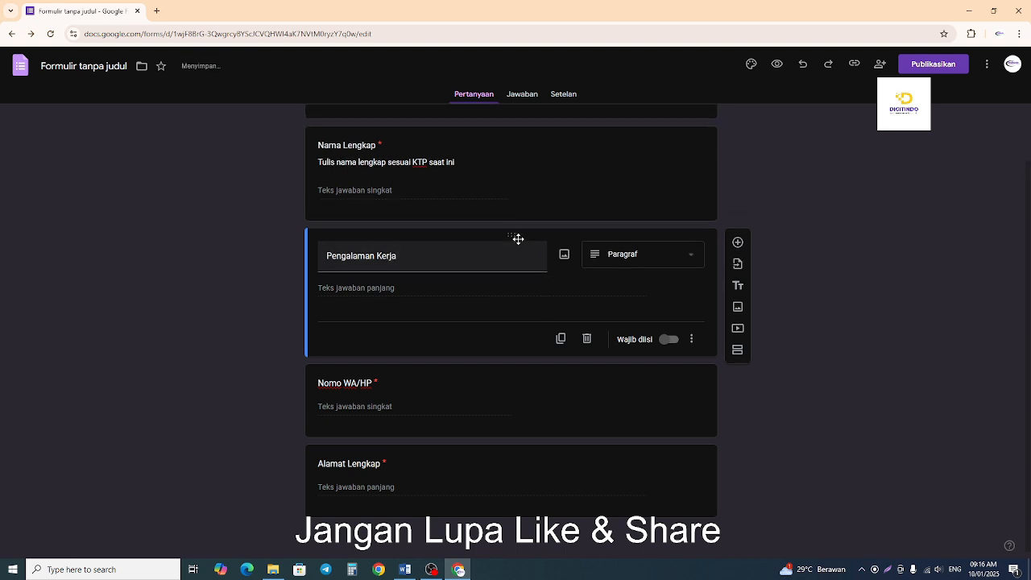
Move the "Pengalaman Kerja" question to the end of the form, below "Alamat Lengkap", and make it required.
drag(511, 235, 516, 483)
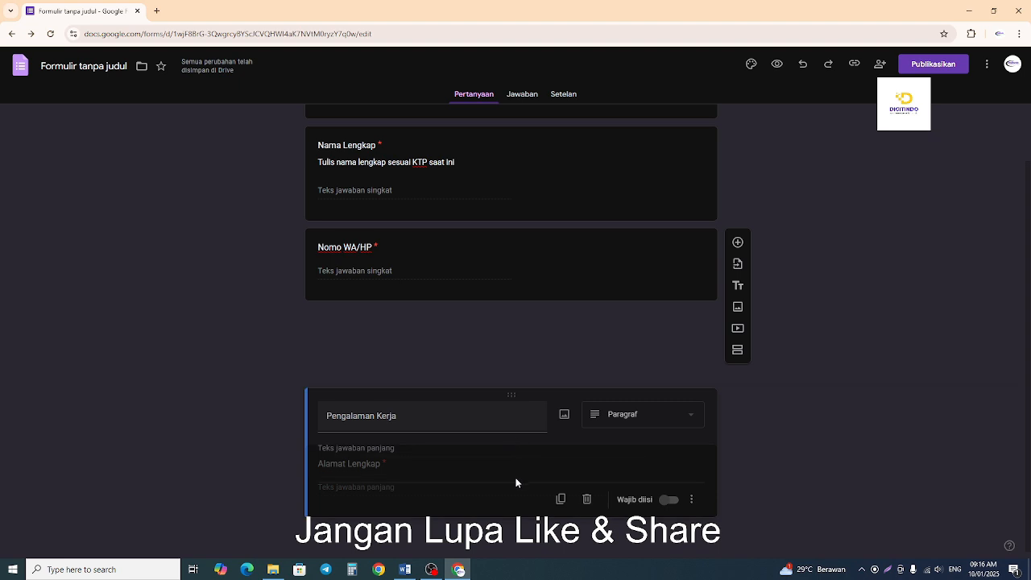
drag(502, 389, 504, 303)
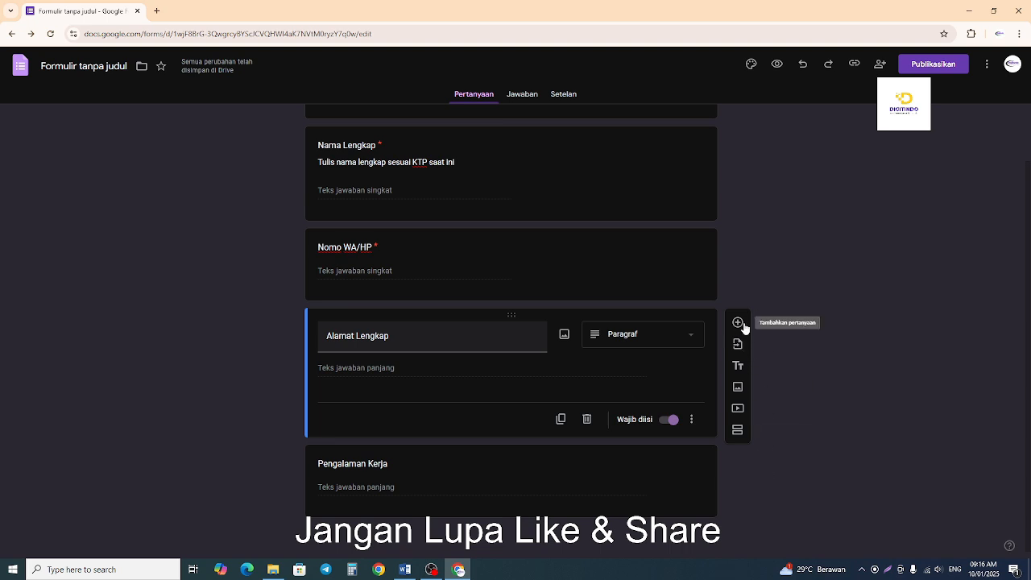
click(630, 467)
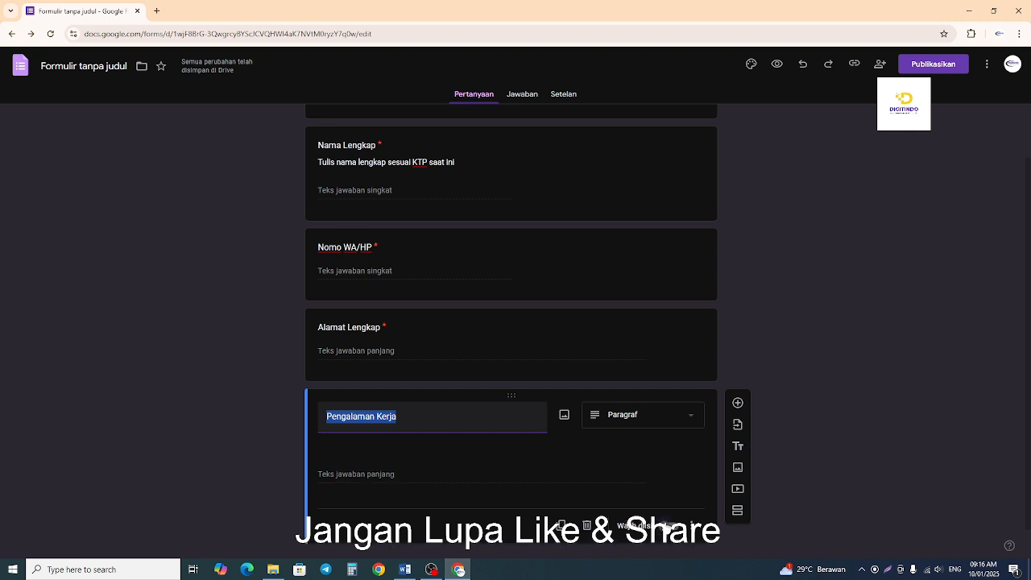
click(668, 525)
click(830, 456)
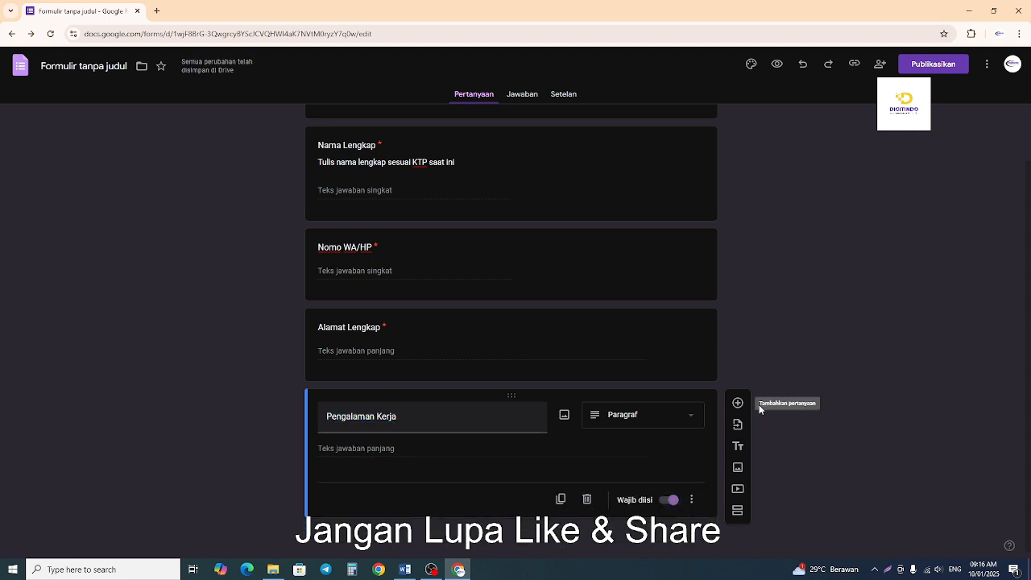
Duplicate the "Pengalaman Kerja" question, retitle the copy "Ijasah Terakhir" and change it to a short answer.
click(561, 499)
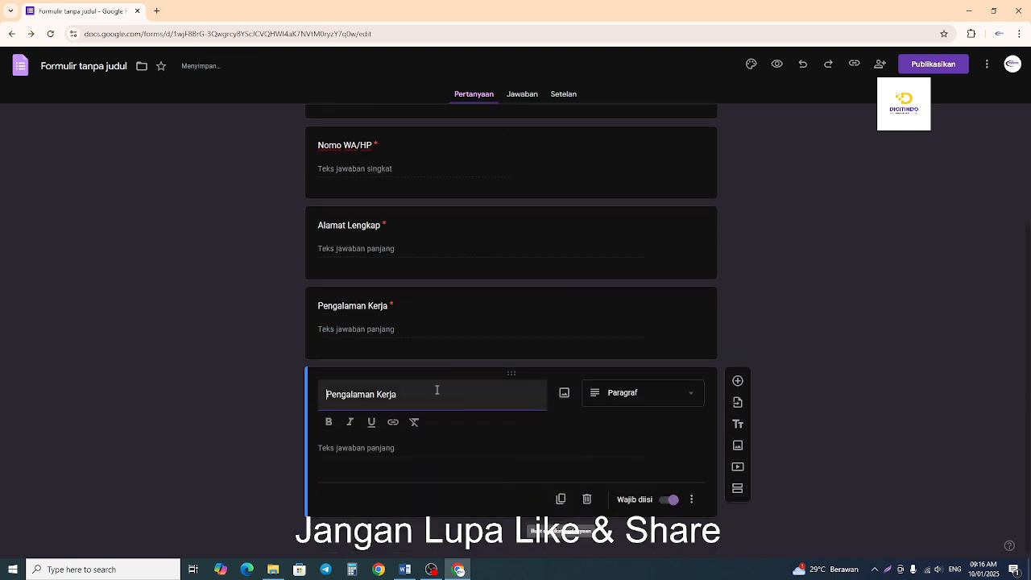
drag(417, 395, 315, 396)
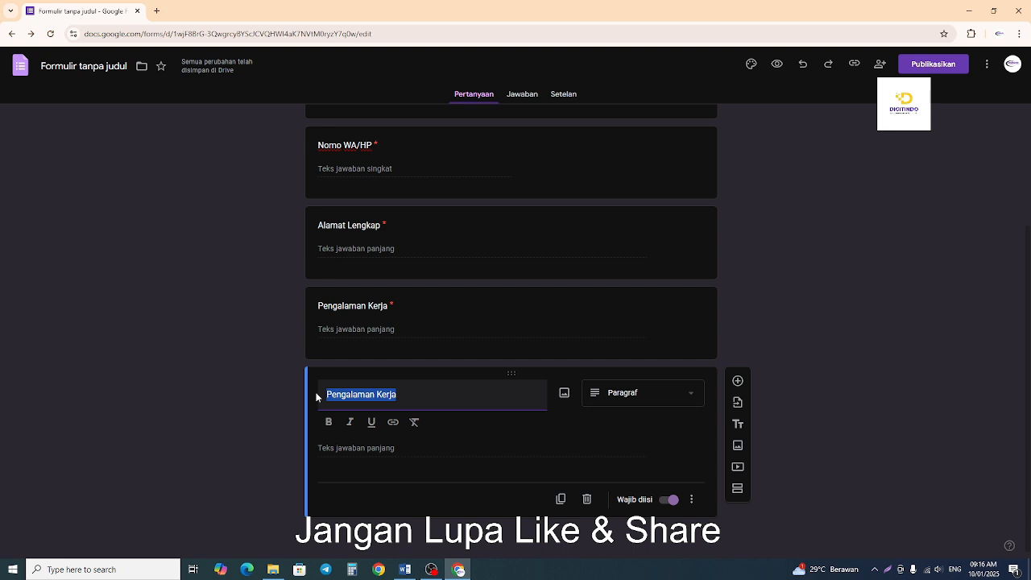
text(Ijas)
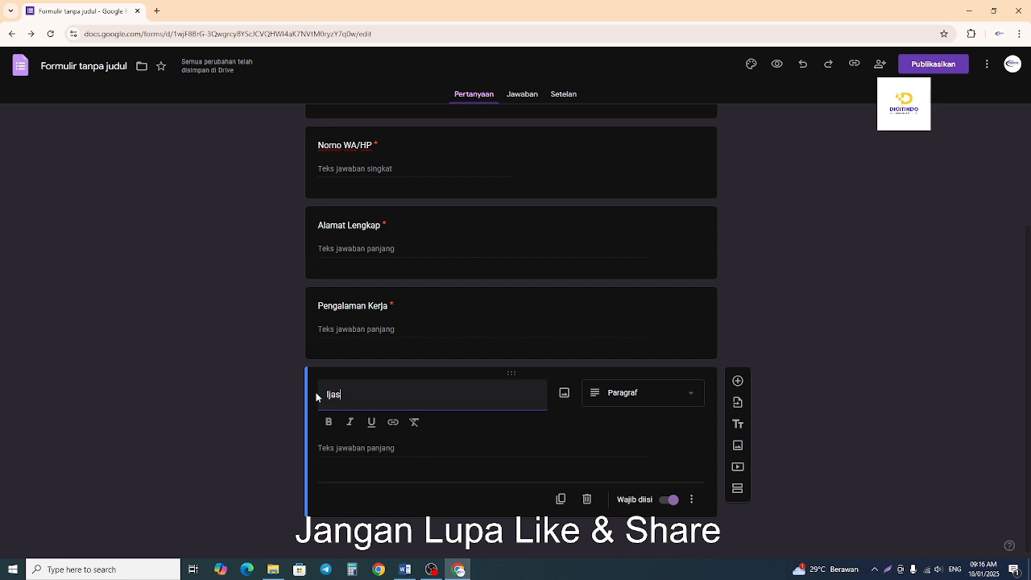
text(ah Terakhir)
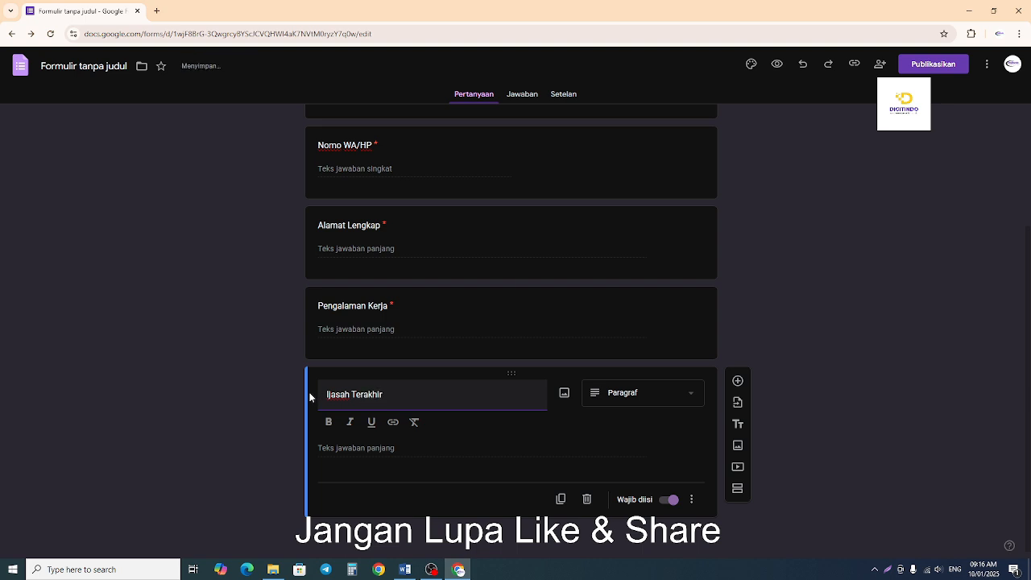
click(214, 409)
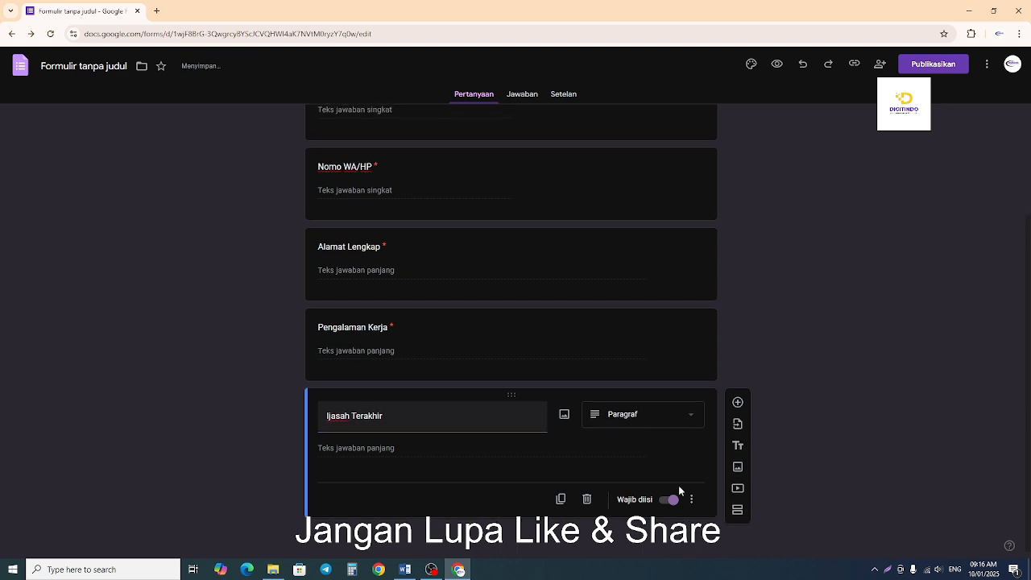
click(684, 423)
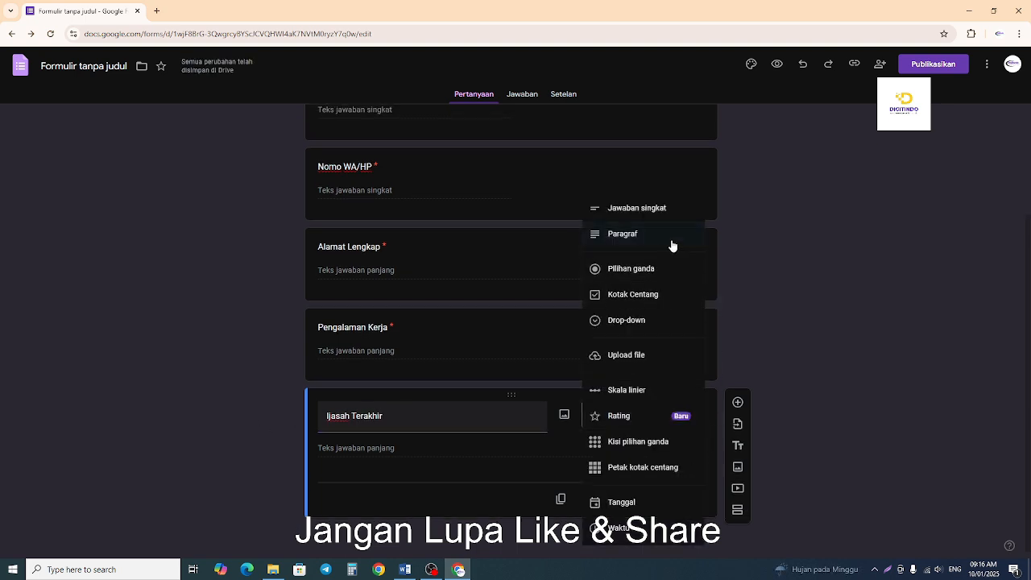
click(660, 209)
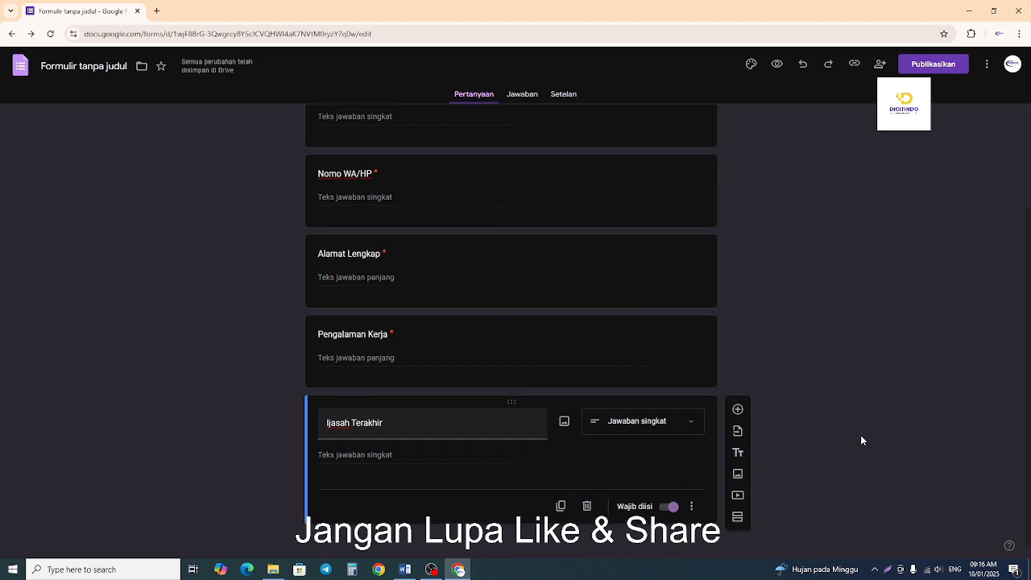
Switch to the Word outline, review the form and spreadsheet steps under "LANGKAH", and return to the form in Chrome.
scroll(860, 435, up, 2)
click(401, 573)
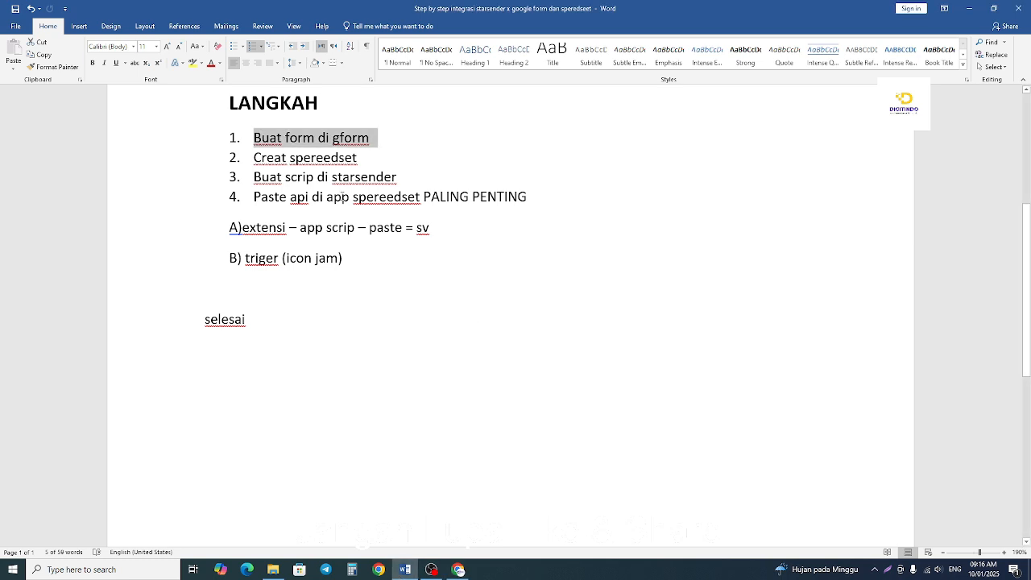
click(258, 137)
drag(369, 138, 221, 138)
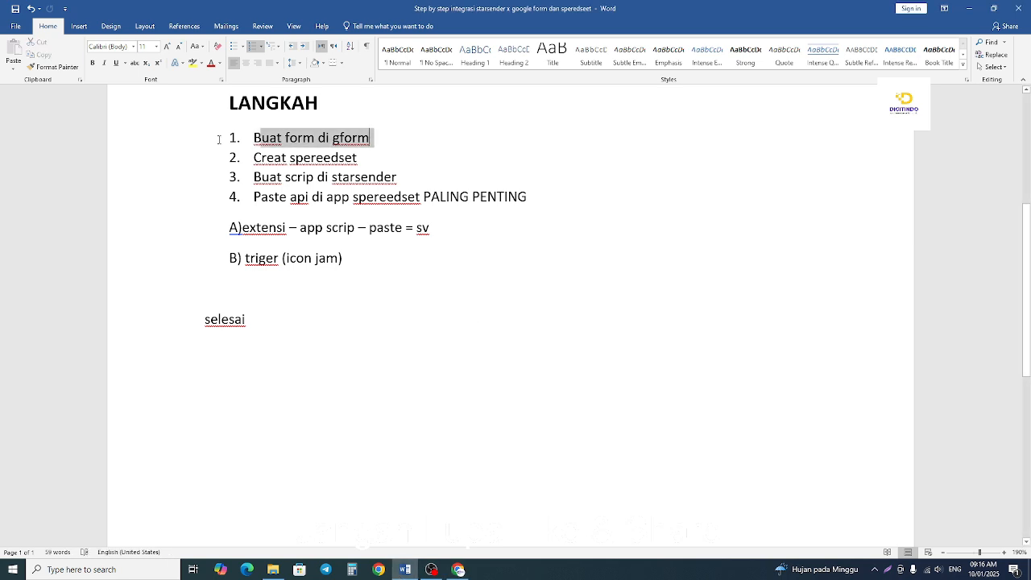
click(413, 228)
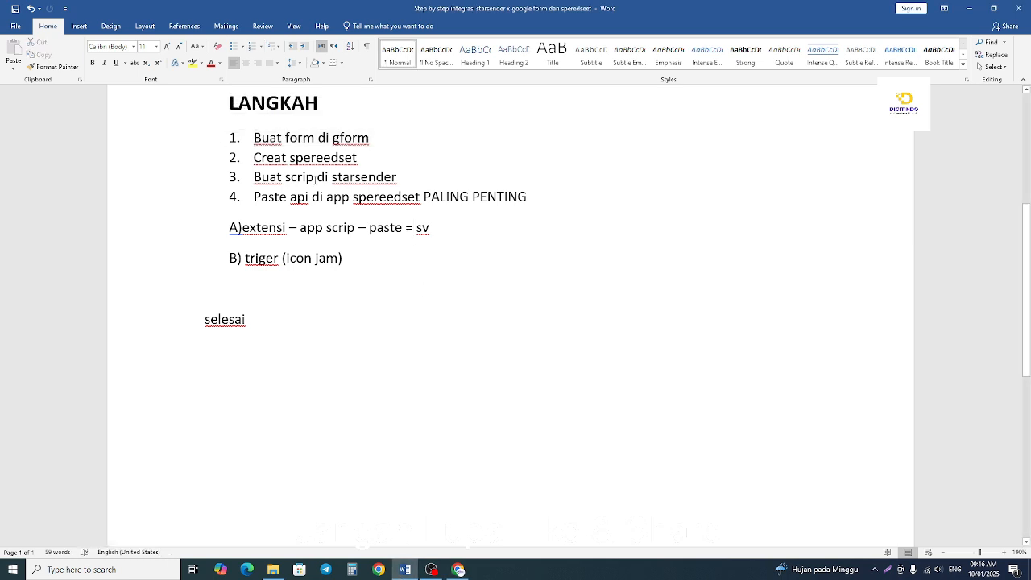
drag(252, 158, 366, 159)
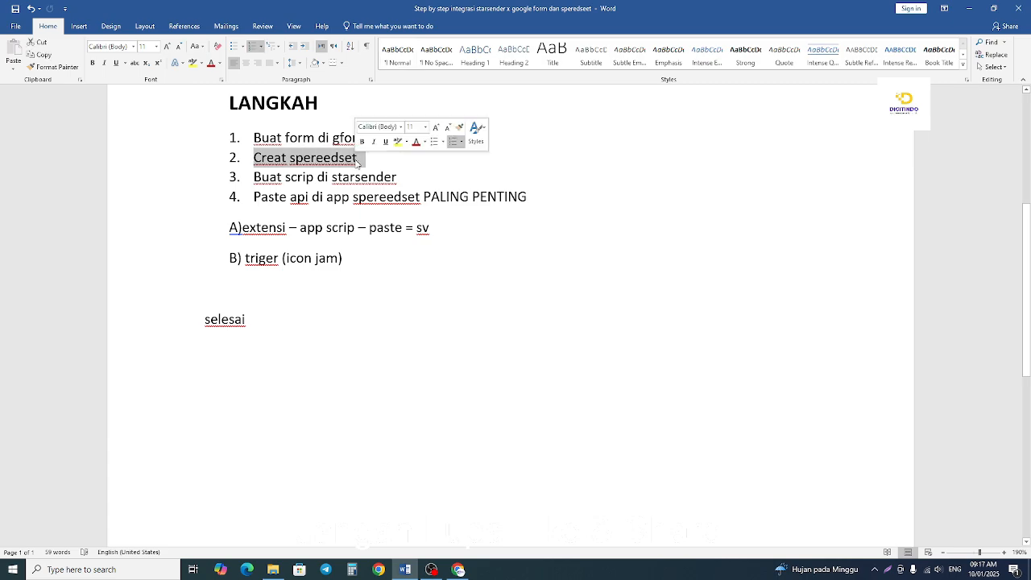
click(469, 572)
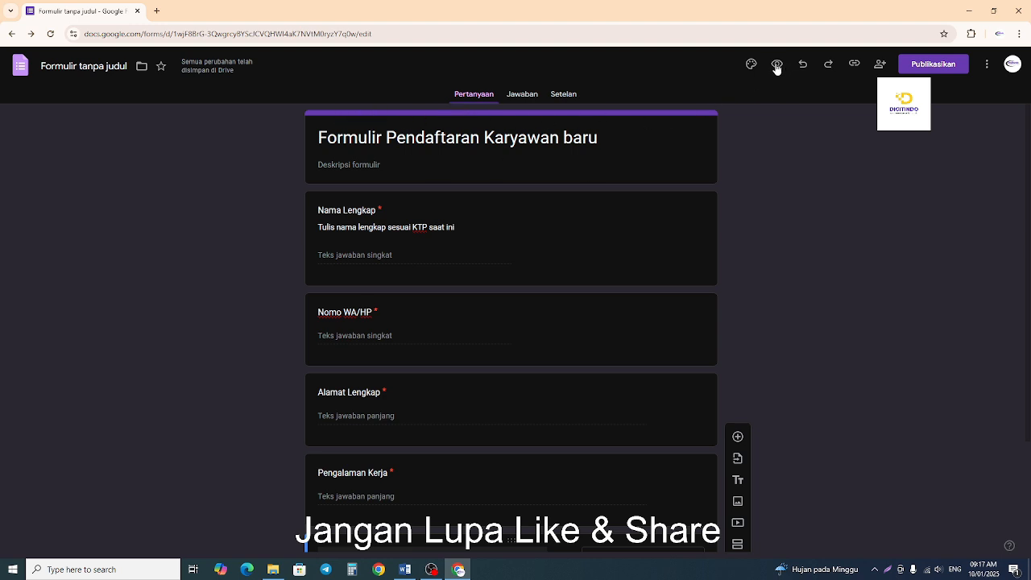
Search Google for "canva" in a new browser tab and open the Canva website.
click(156, 11)
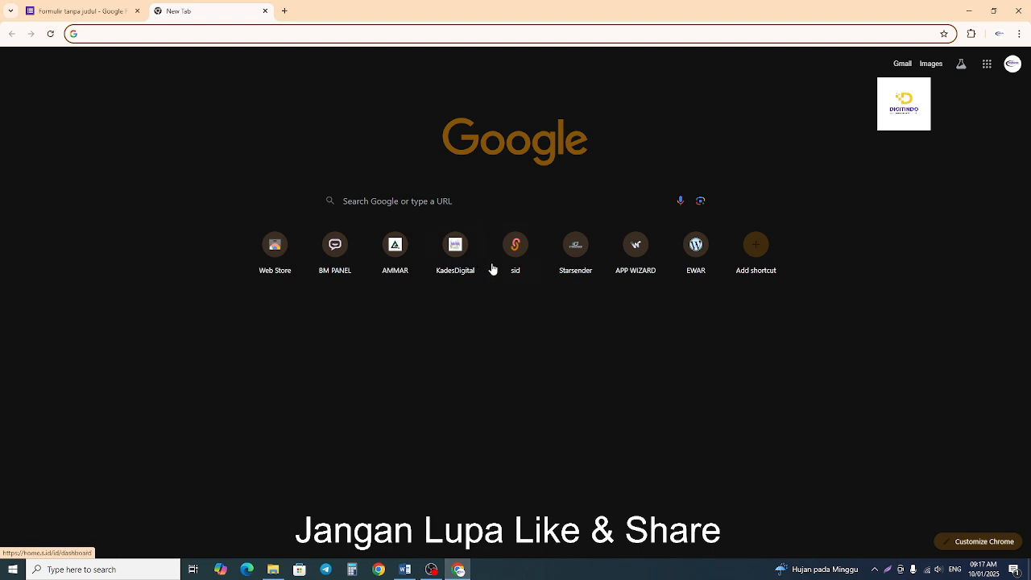
click(242, 37)
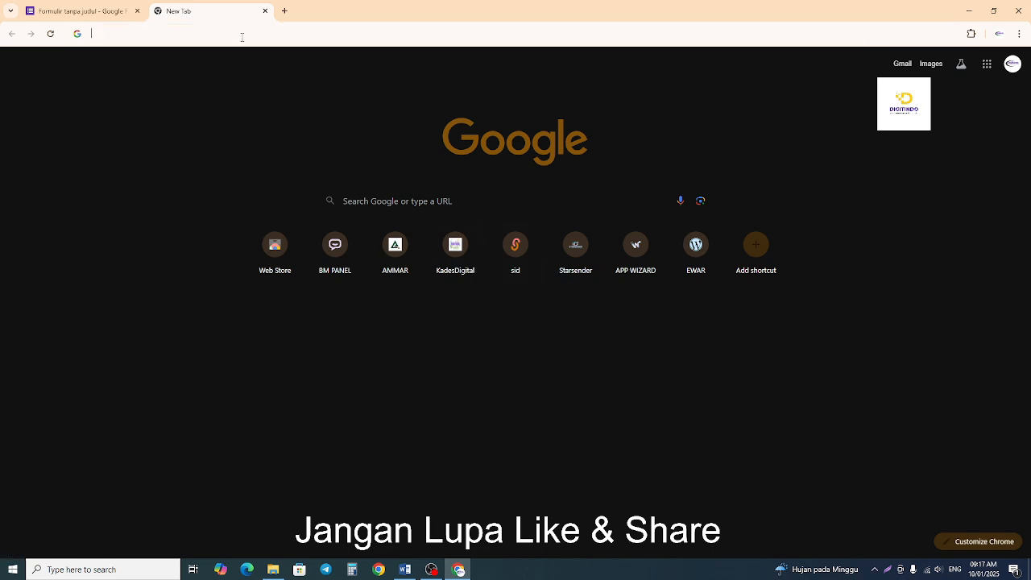
text(canva)
key(Return)
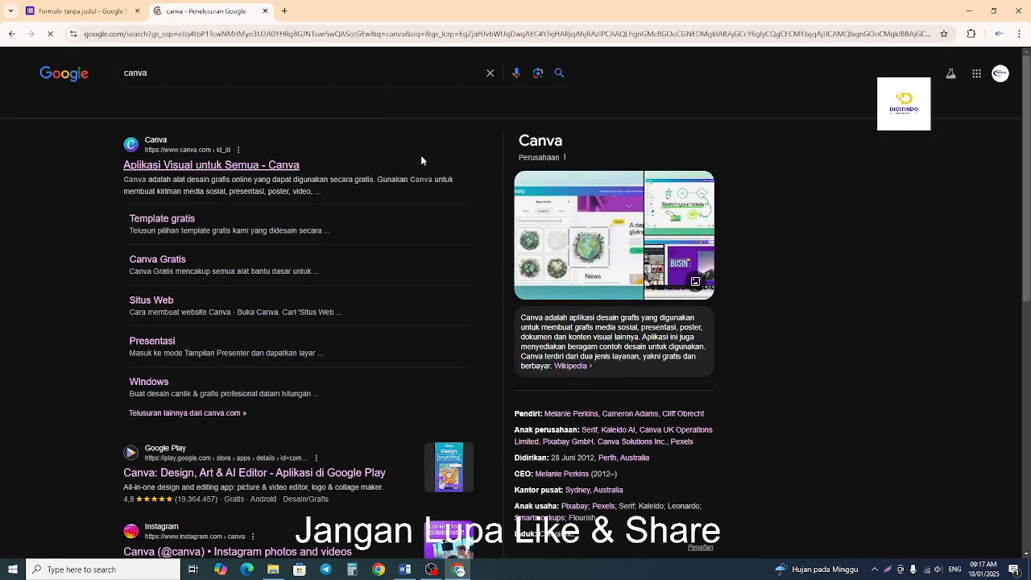
click(153, 165)
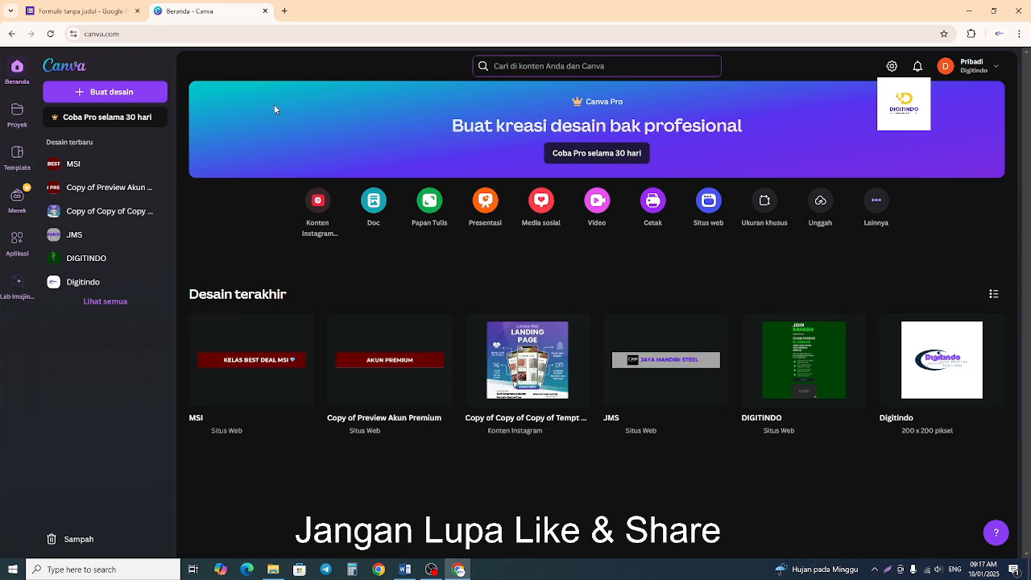
Search Canva for "banner google form".
click(548, 65)
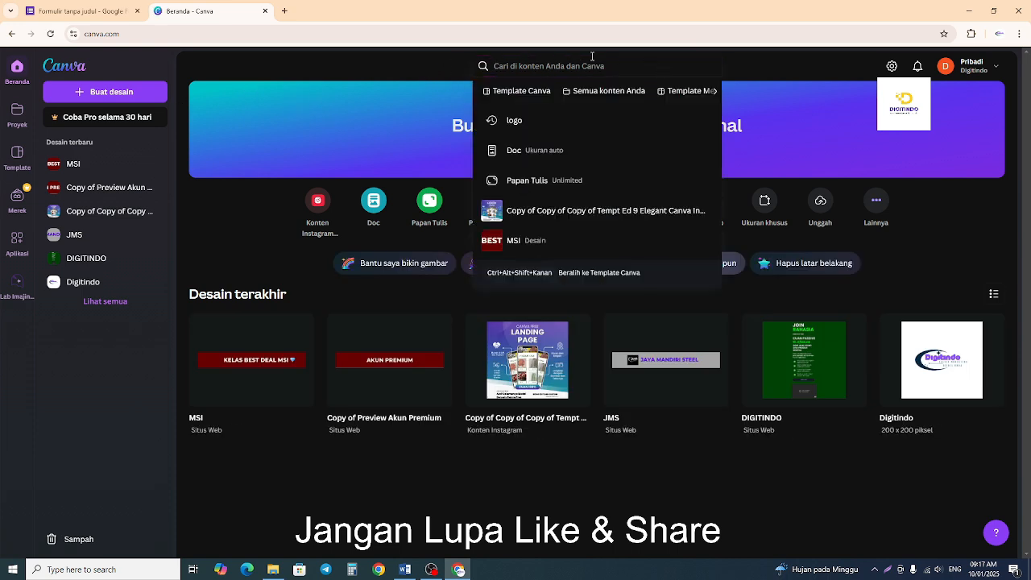
click(96, 11)
click(185, 11)
click(527, 65)
text(banner goo)
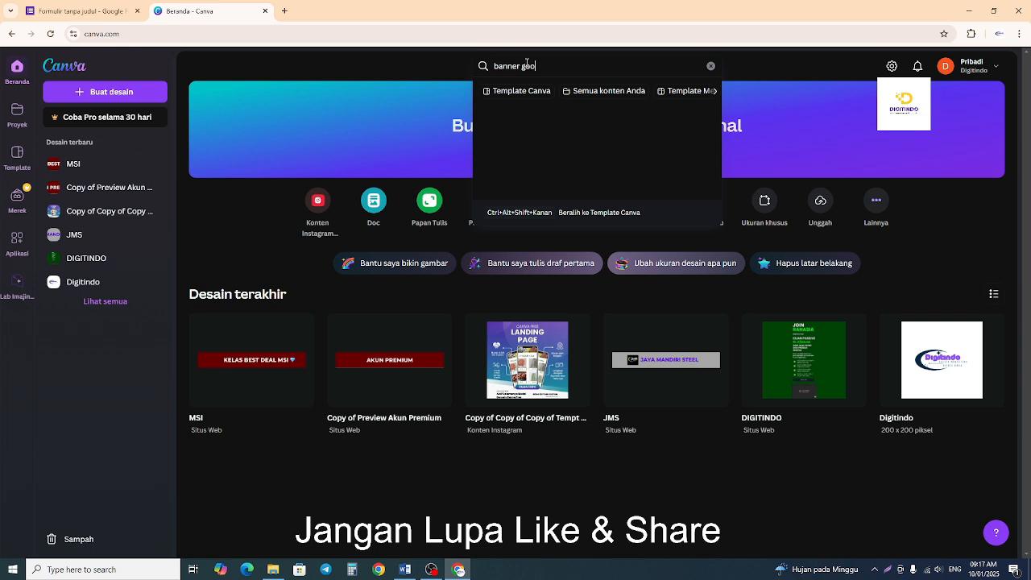
text(gle form)
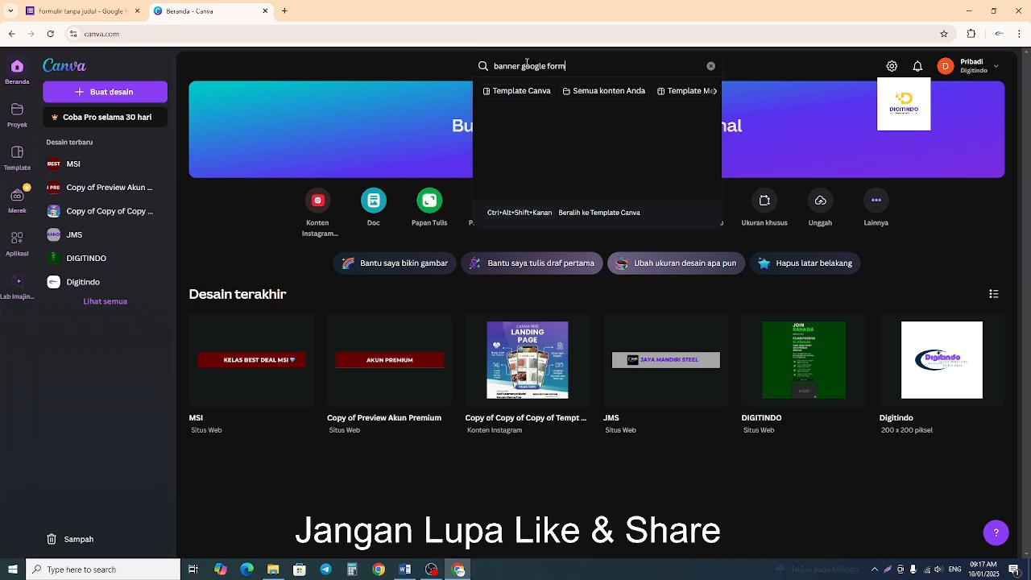
key(Return)
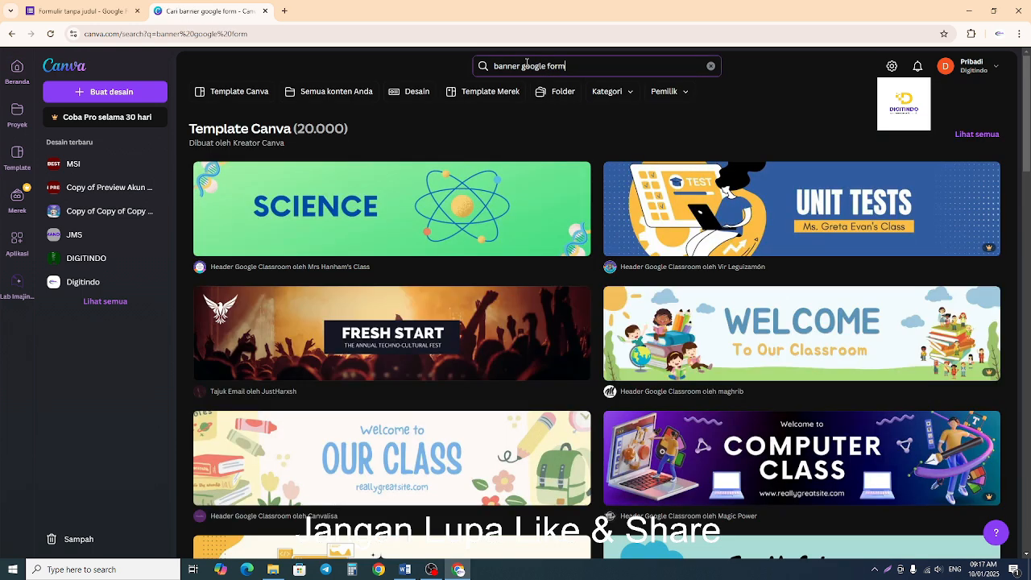
Look through the Google Classroom header templates in the results for a free one that suits the form.
scroll(682, 370, down, 1)
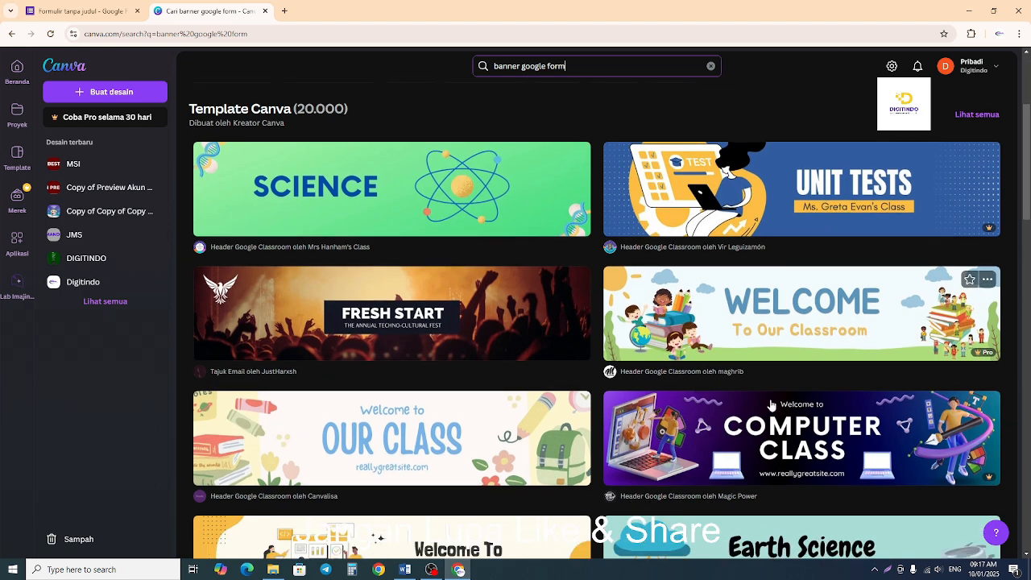
scroll(790, 492, down, 6)
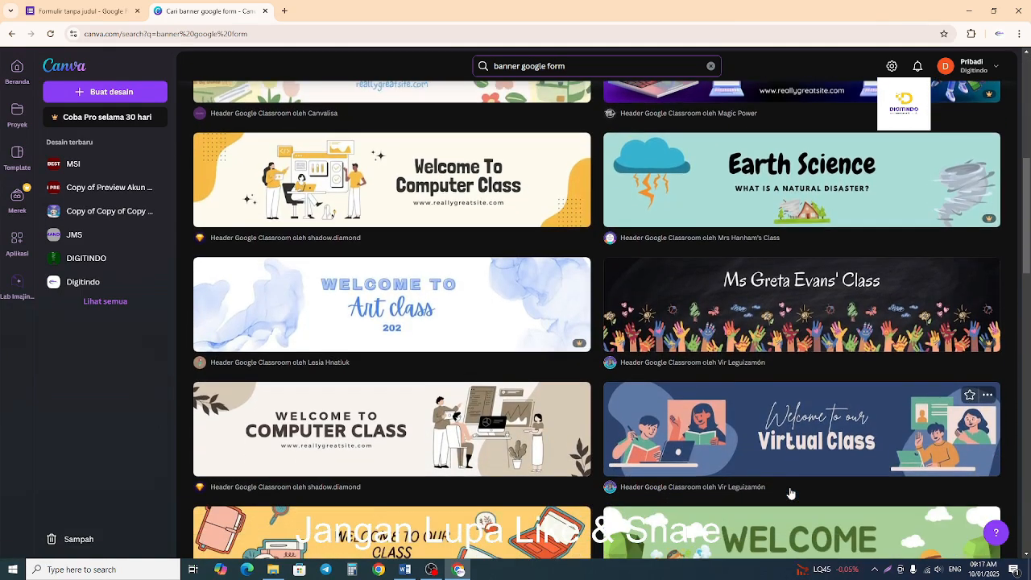
scroll(790, 492, down, 1)
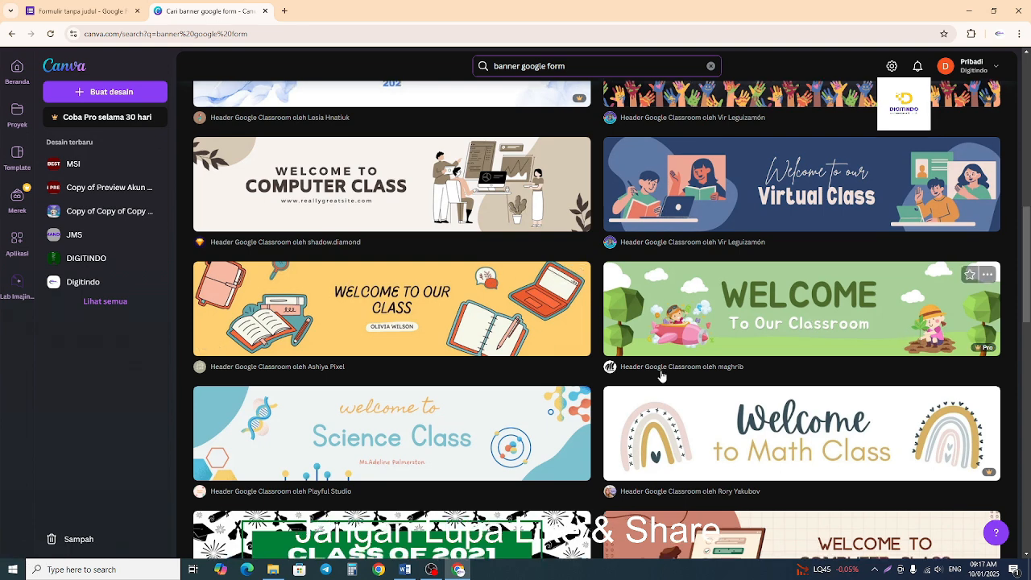
scroll(715, 364, down, 2)
scroll(755, 397, up, 2)
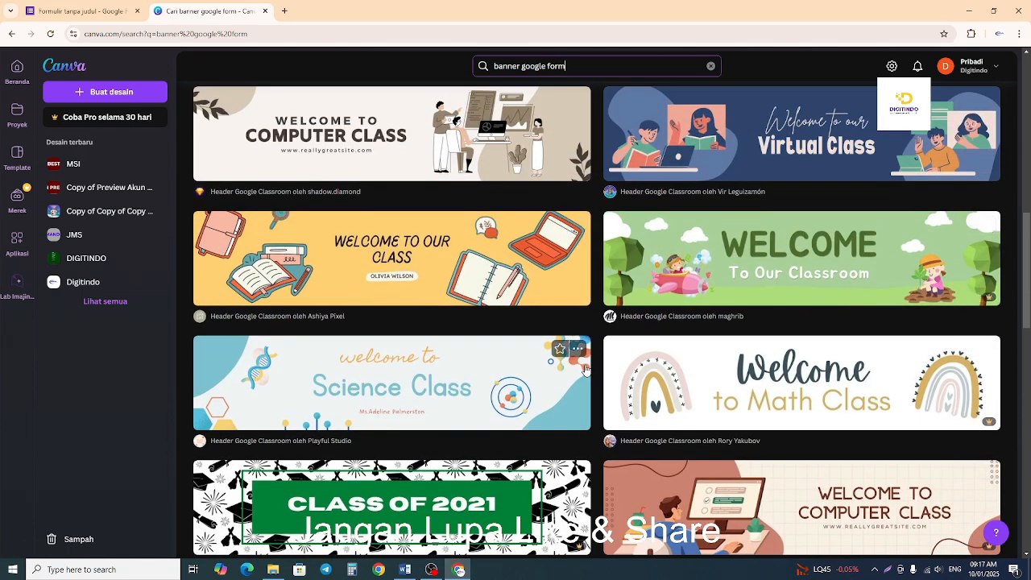
scroll(657, 326, down, 2)
scroll(636, 357, up, 2)
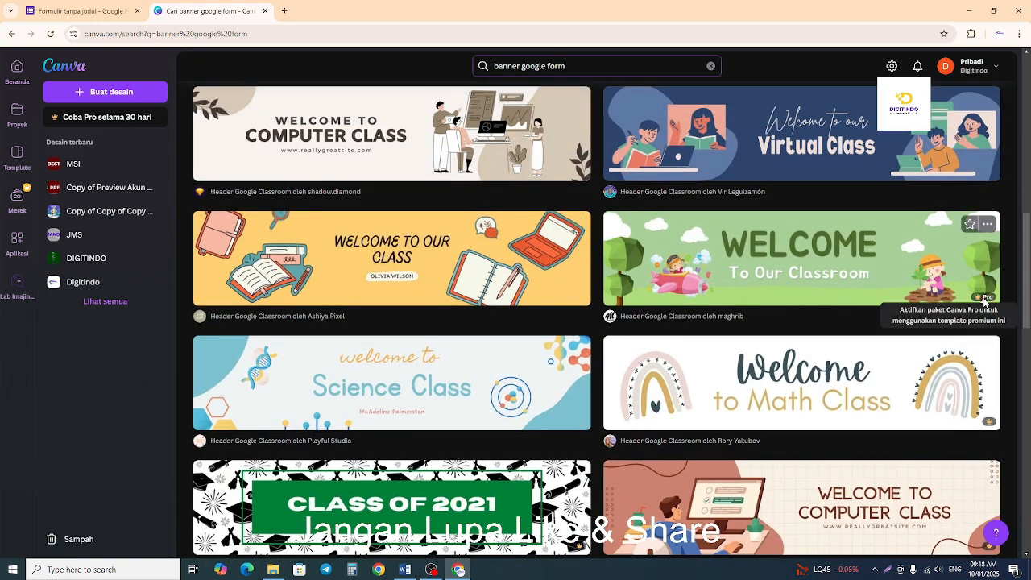
scroll(652, 352, down, 1)
scroll(653, 351, down, 8)
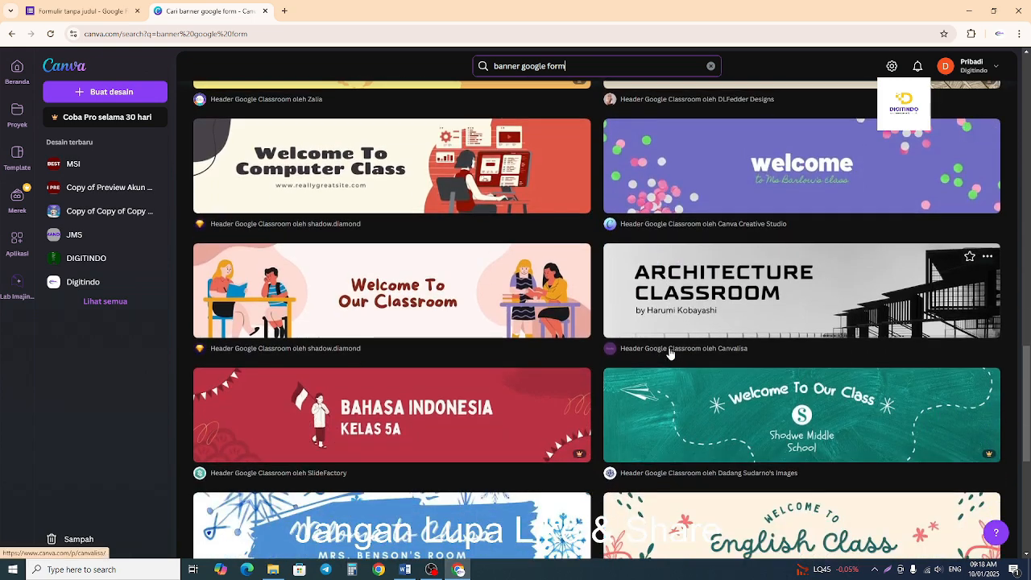
scroll(668, 354, down, 3)
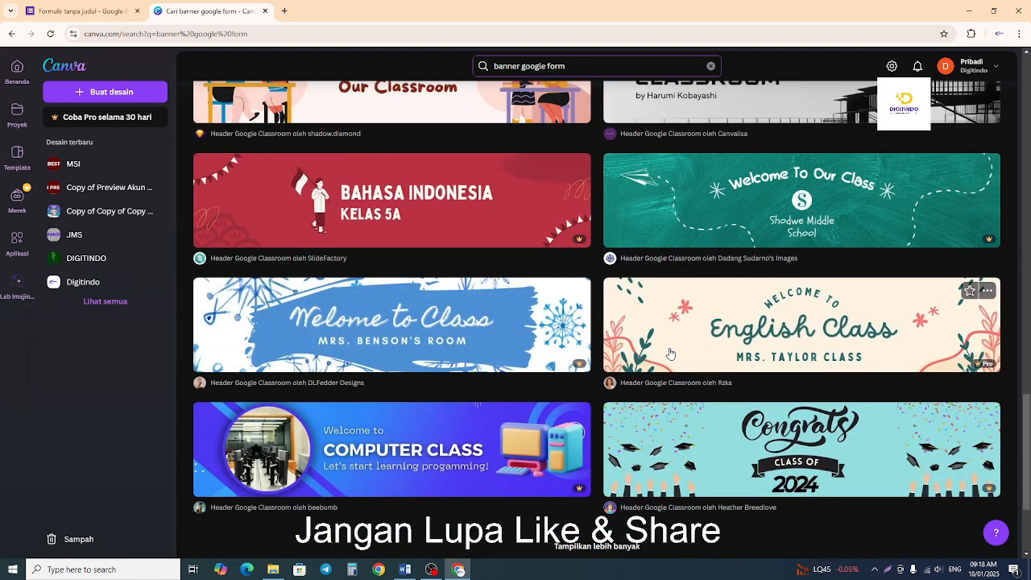
scroll(670, 353, down, 2)
scroll(670, 353, up, 6)
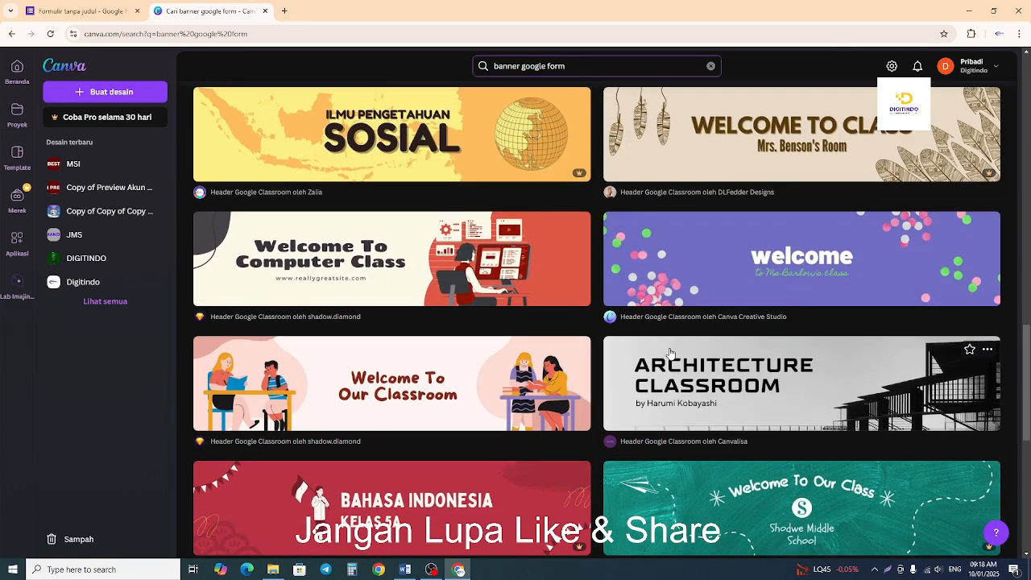
scroll(669, 353, up, 3)
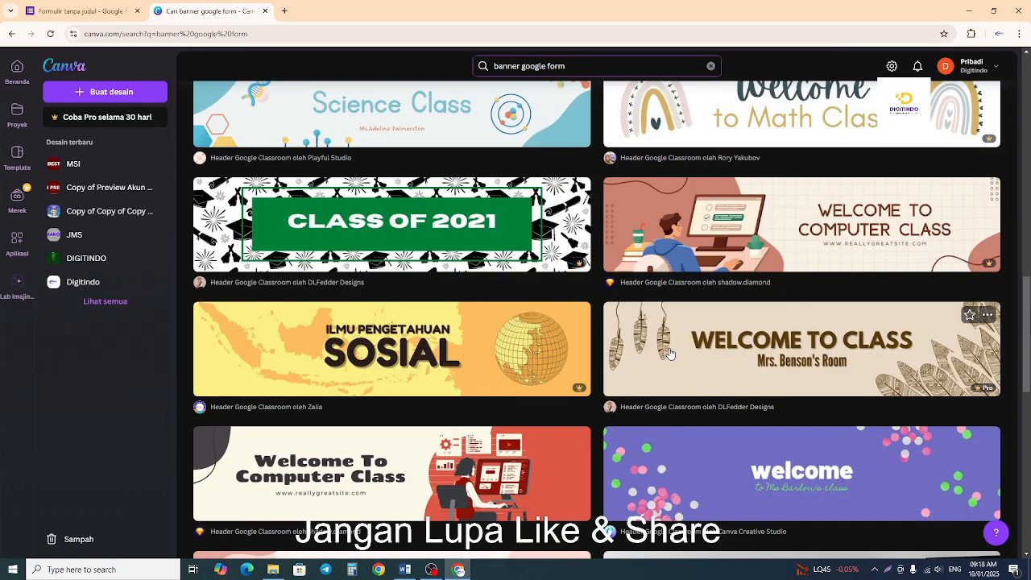
scroll(669, 353, up, 4)
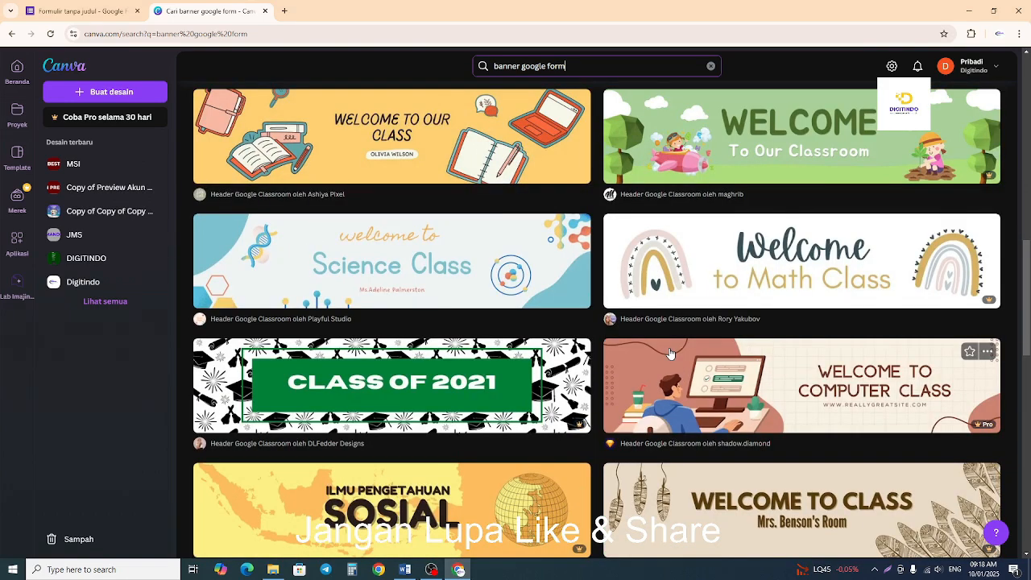
scroll(670, 353, up, 1)
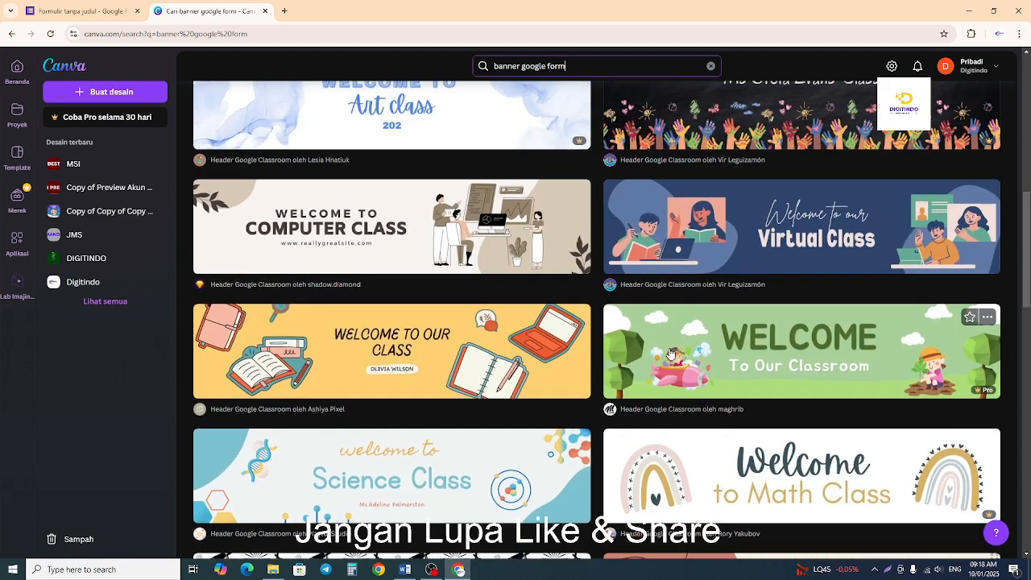
scroll(669, 353, up, 1)
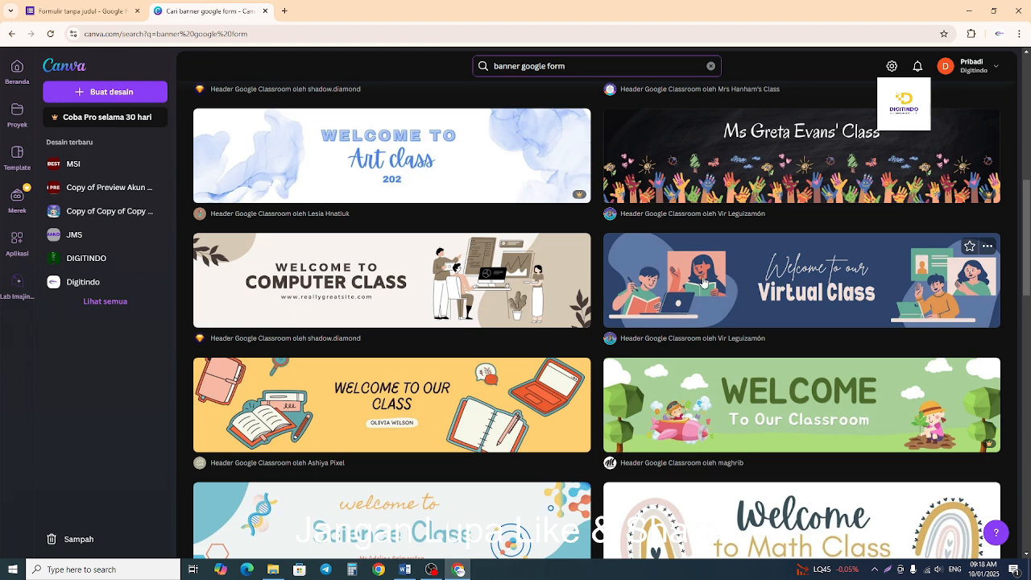
Open the brown "Welcome to Computer Class" header template and start customizing it in the Canva editor.
click(471, 288)
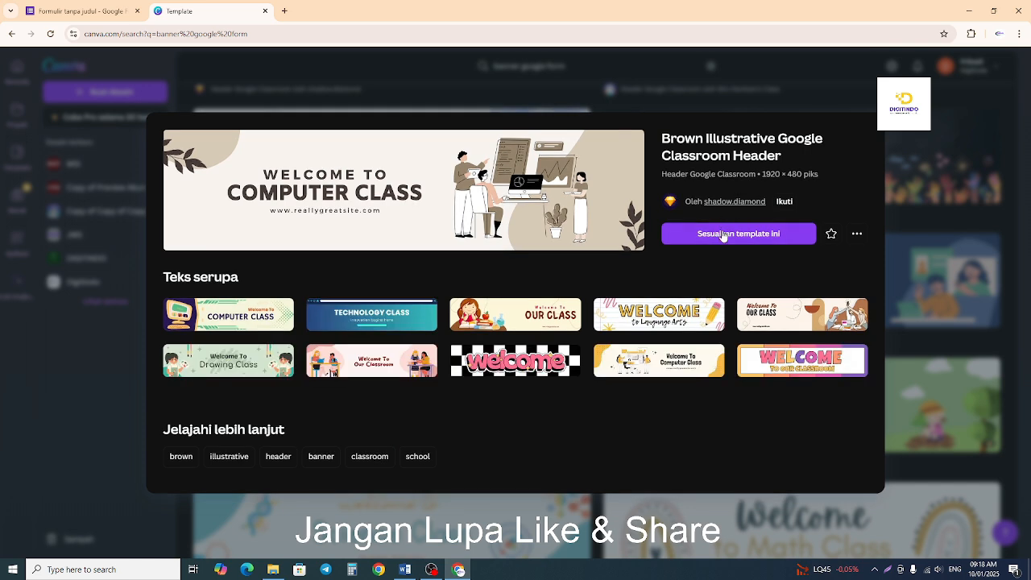
click(723, 235)
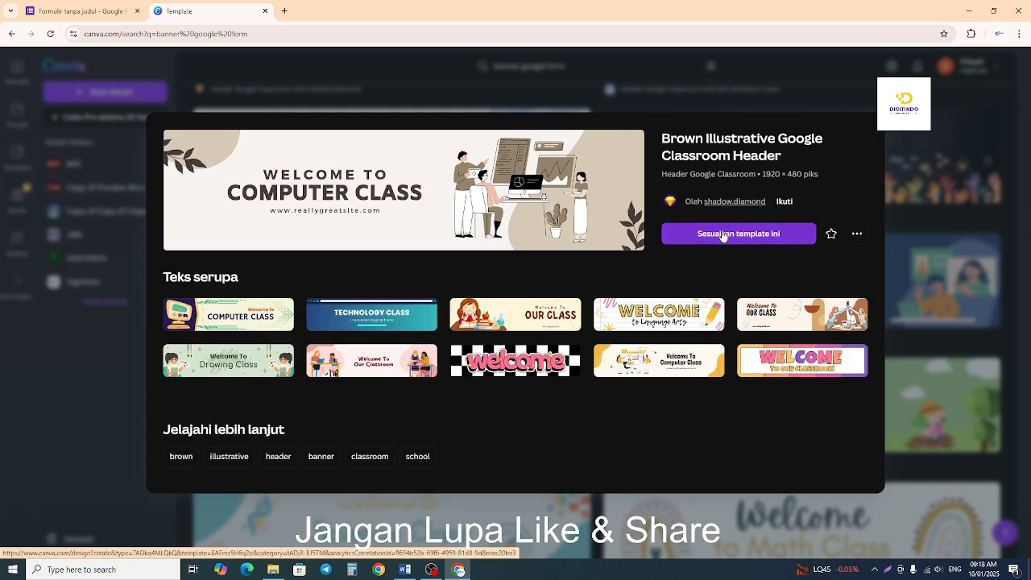
click(723, 233)
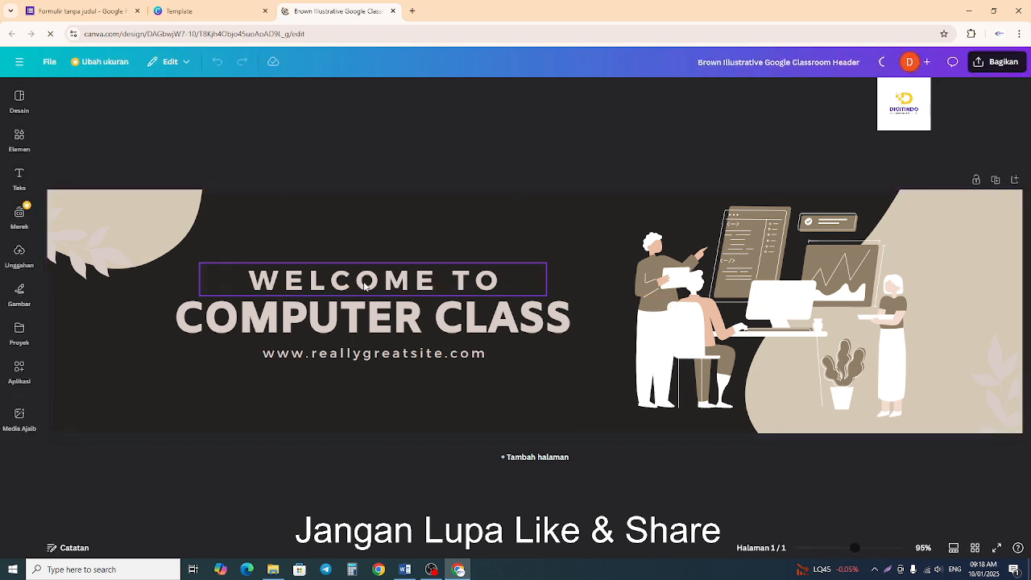
Check the registration form's title in Google Forms, return to the banner and replace "WELCOME TO" with "FORMULIR".
click(80, 10)
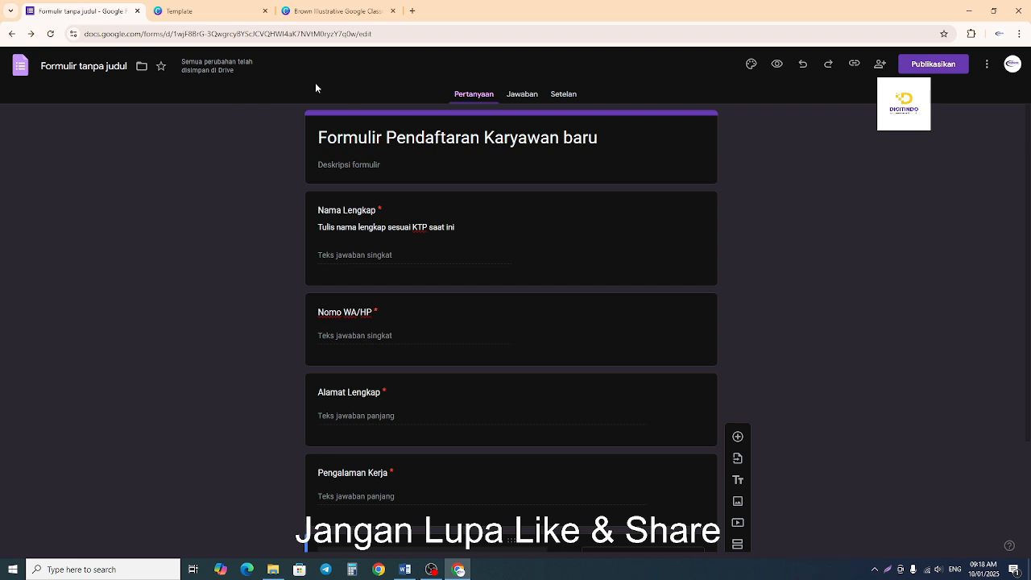
click(326, 11)
double_click(364, 279)
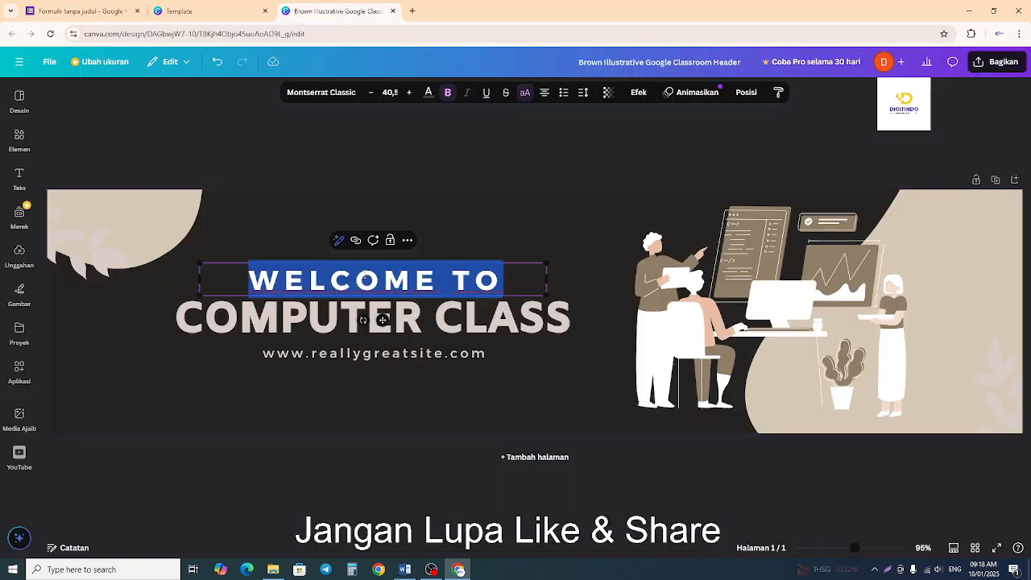
text(FORMULIR)
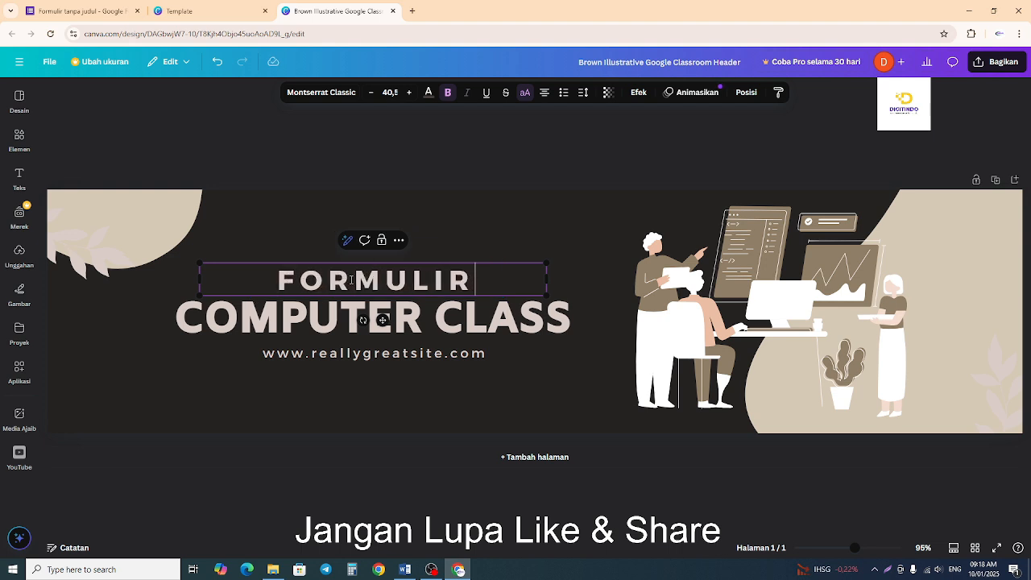
Replace the banner's main heading "COMPUTER CLASS" with "CALON KARYAWAN".
click(322, 314)
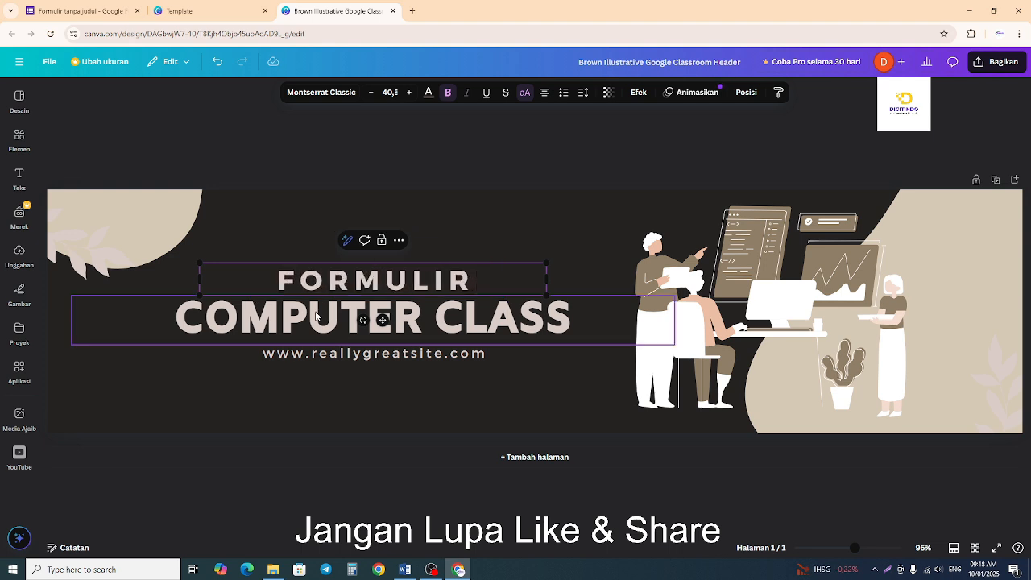
click(314, 311)
text(CALON)
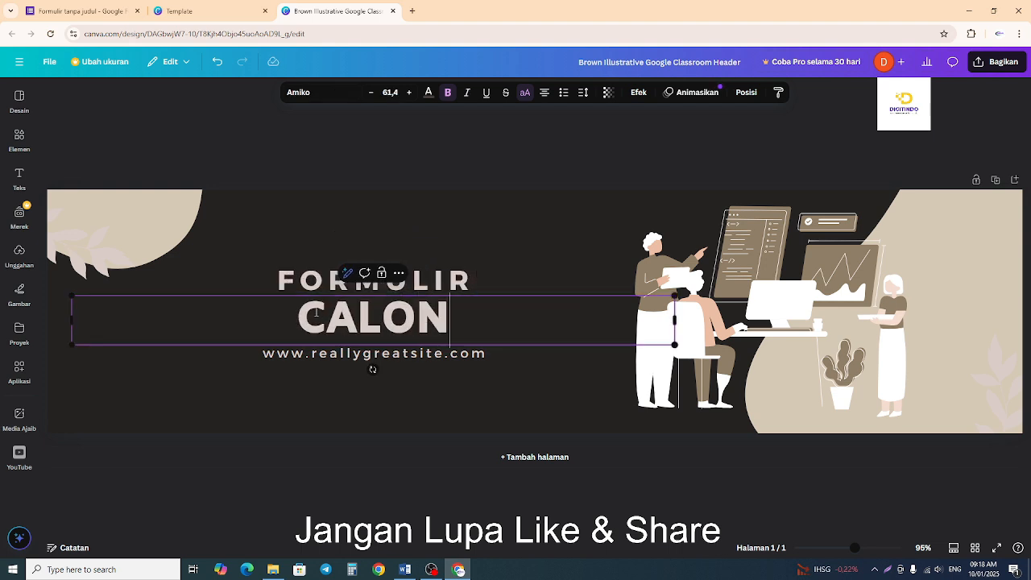
text( KARYAWAN)
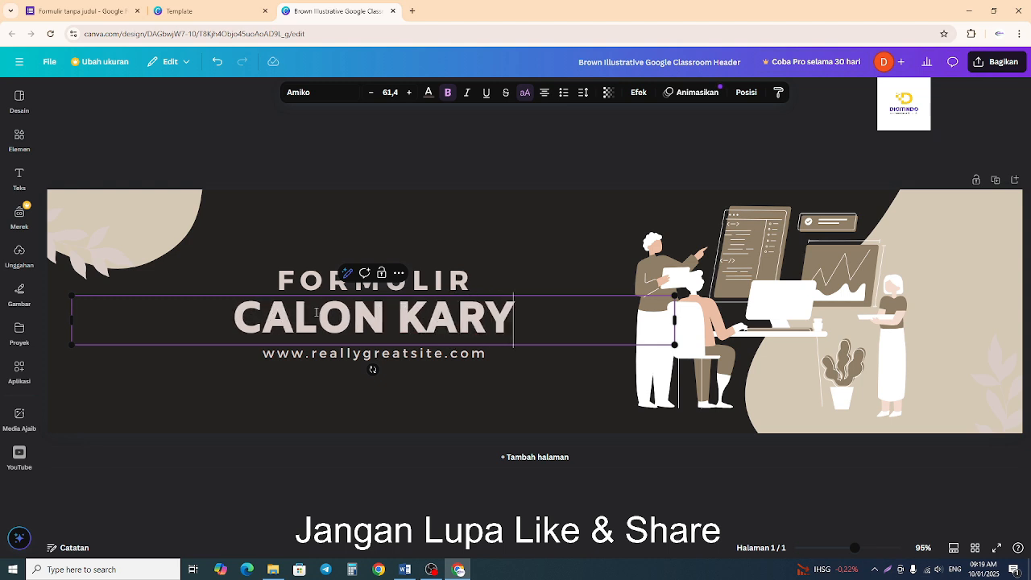
Replace the website address below the banner's heading with "PT. JAYA MANDIRI".
click(333, 357)
click(334, 355)
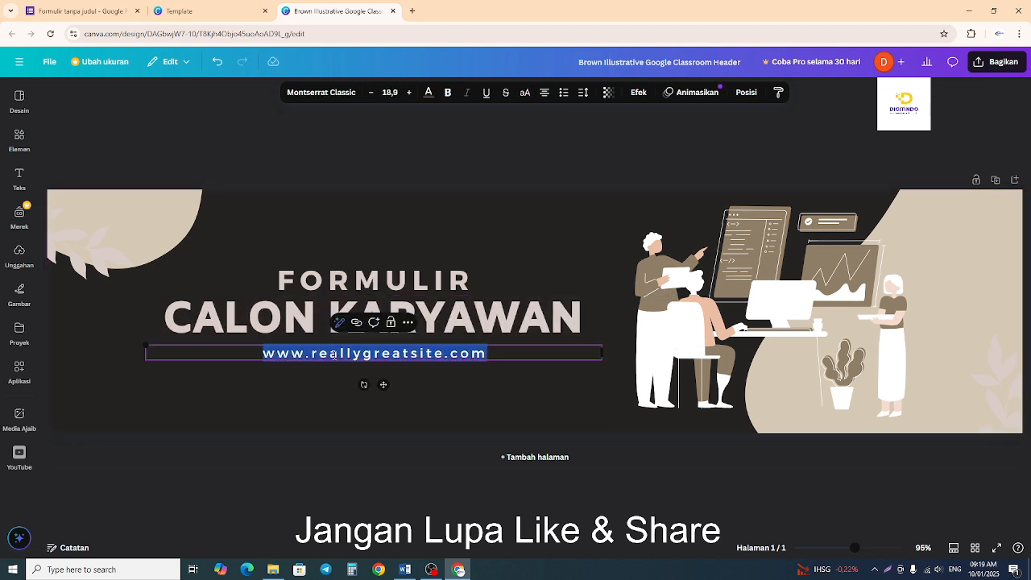
text(PT)
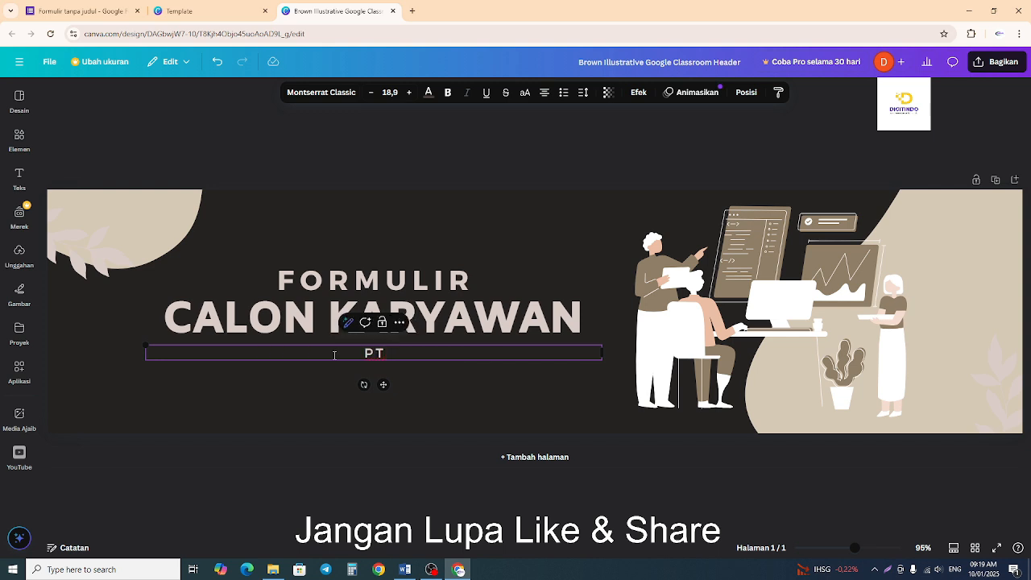
text(. JAYA MANDI)
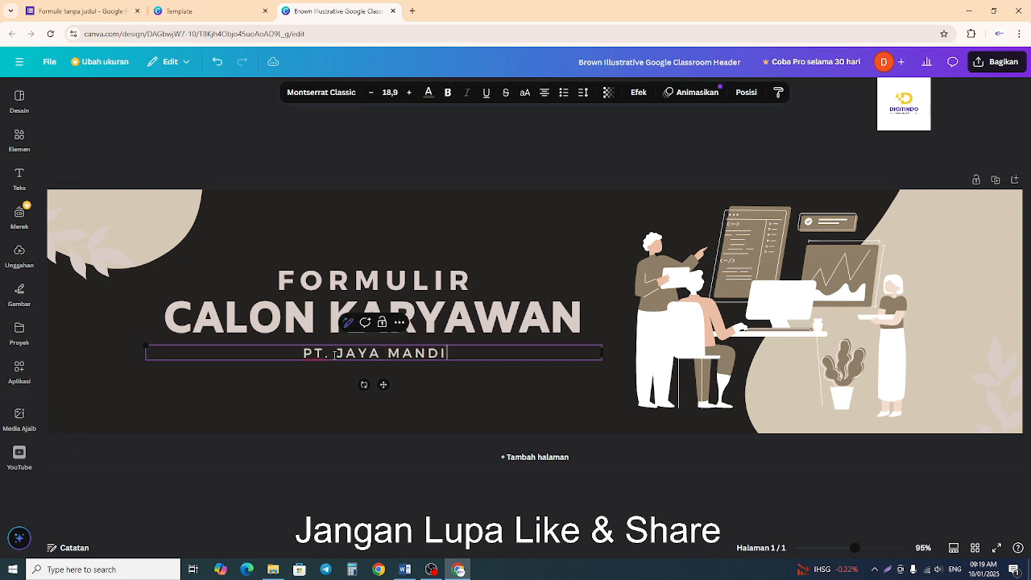
text(RI)
click(379, 175)
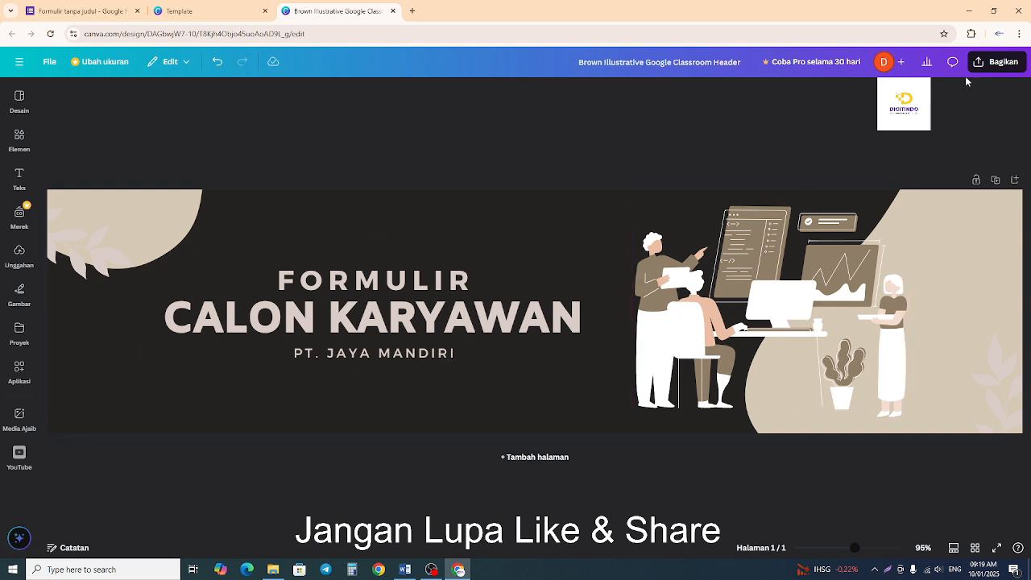
Download the finished banner as a JPG and view the saved file in the Downloads folder.
click(997, 63)
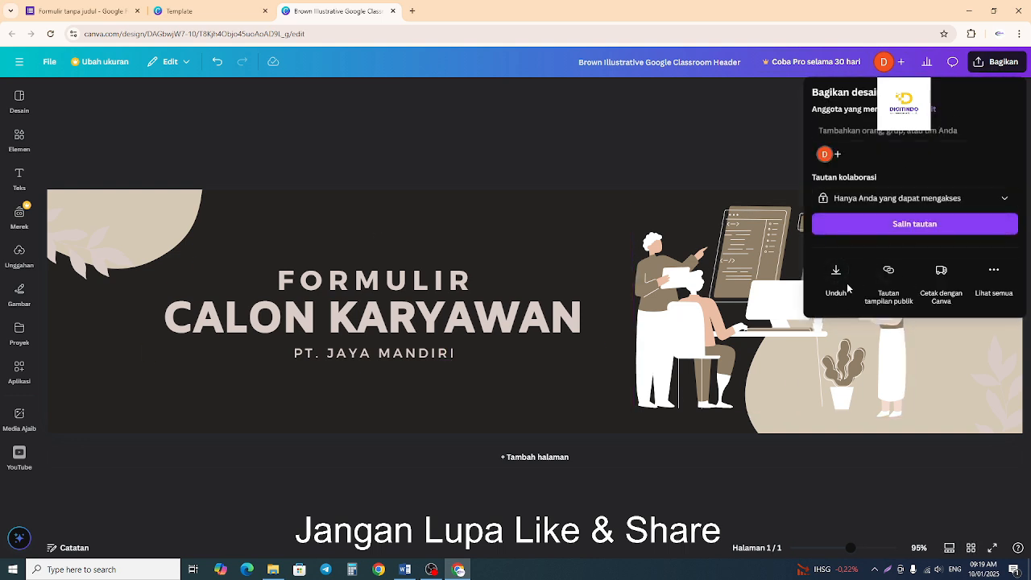
click(837, 290)
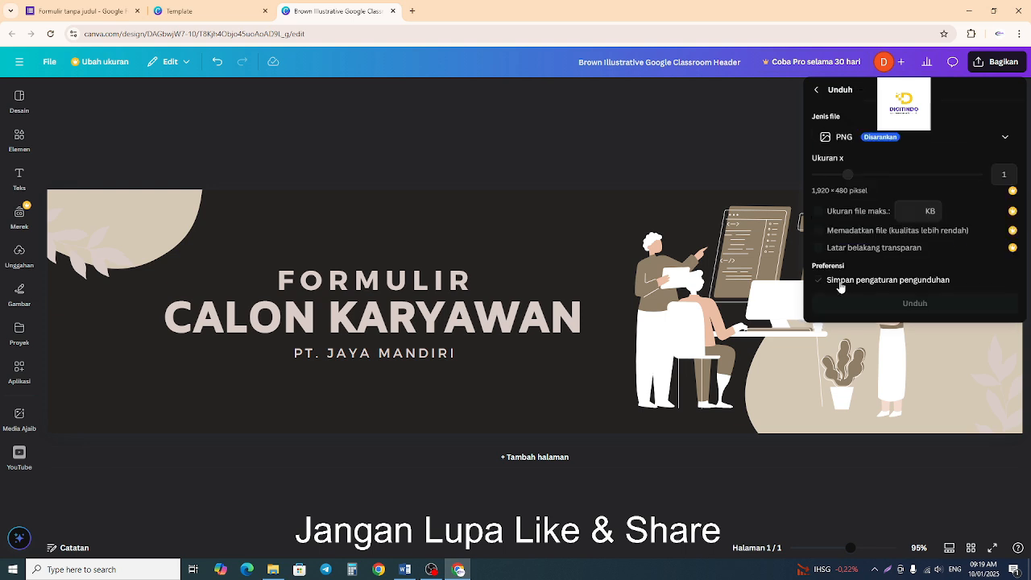
click(846, 143)
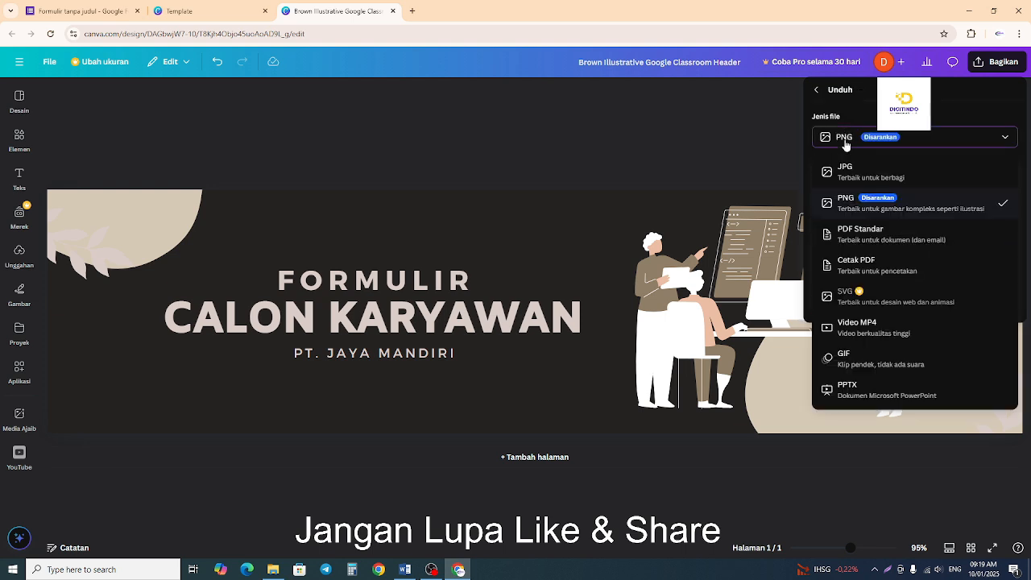
click(893, 171)
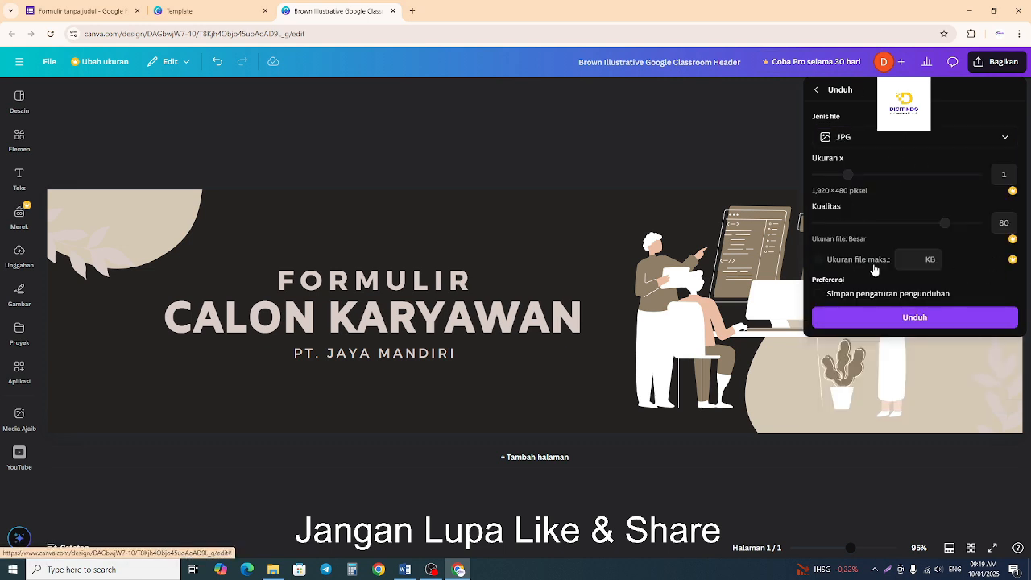
click(876, 137)
click(910, 142)
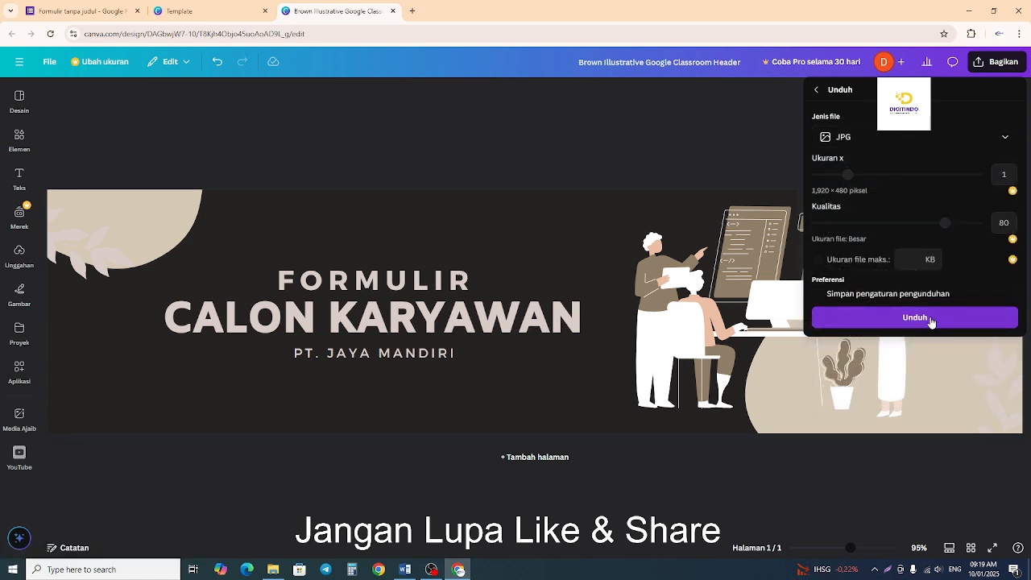
click(910, 318)
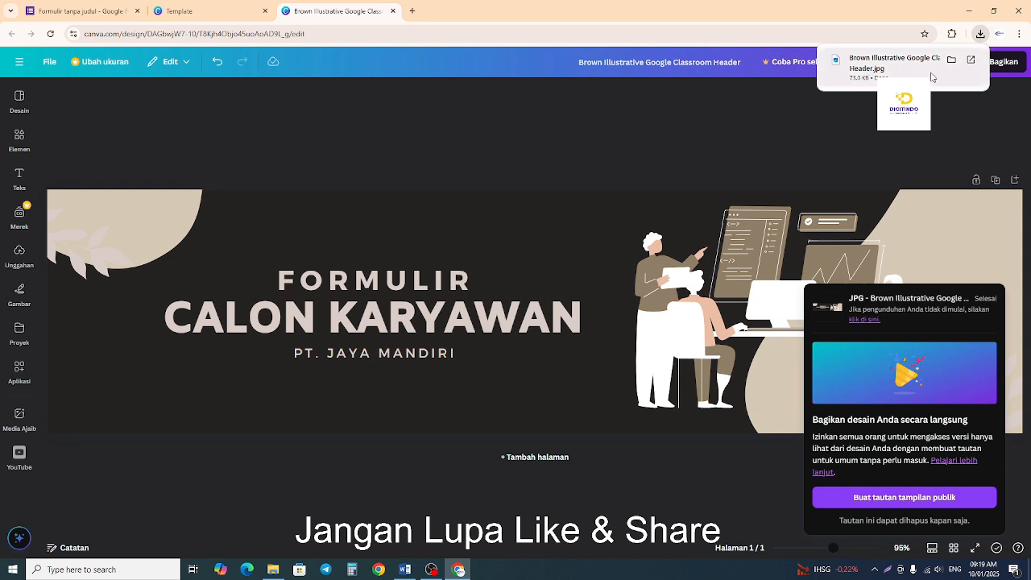
click(952, 61)
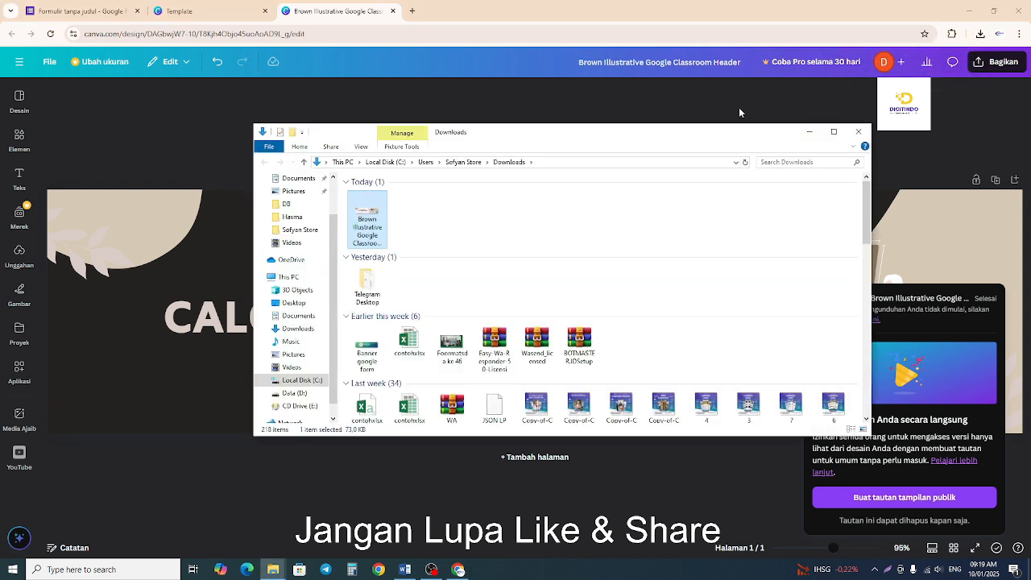
click(306, 4)
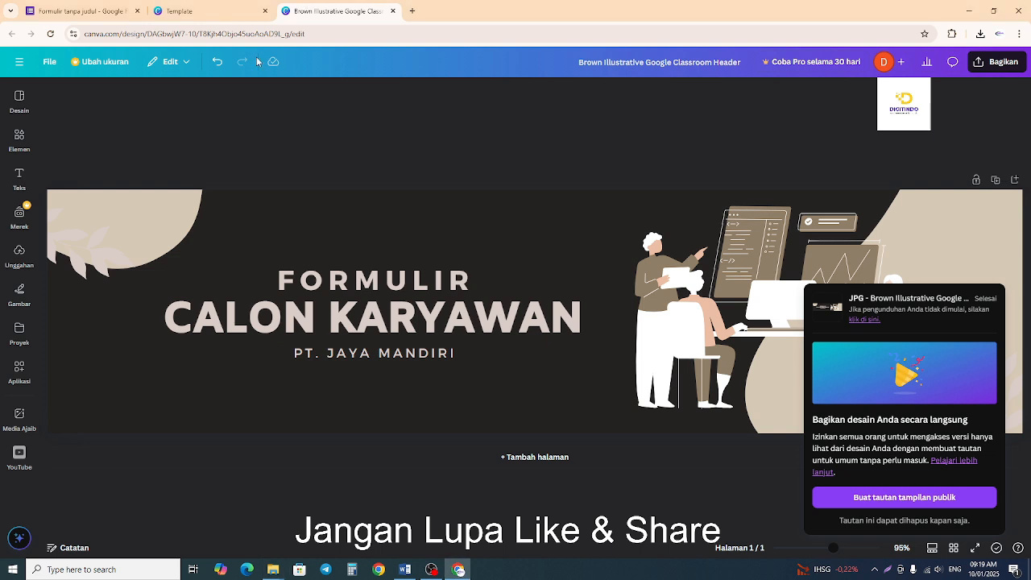
Return to the Google Forms registration form and upload "Brown Illustrative Google Classroom Header" from Downloads as its header image.
click(112, 13)
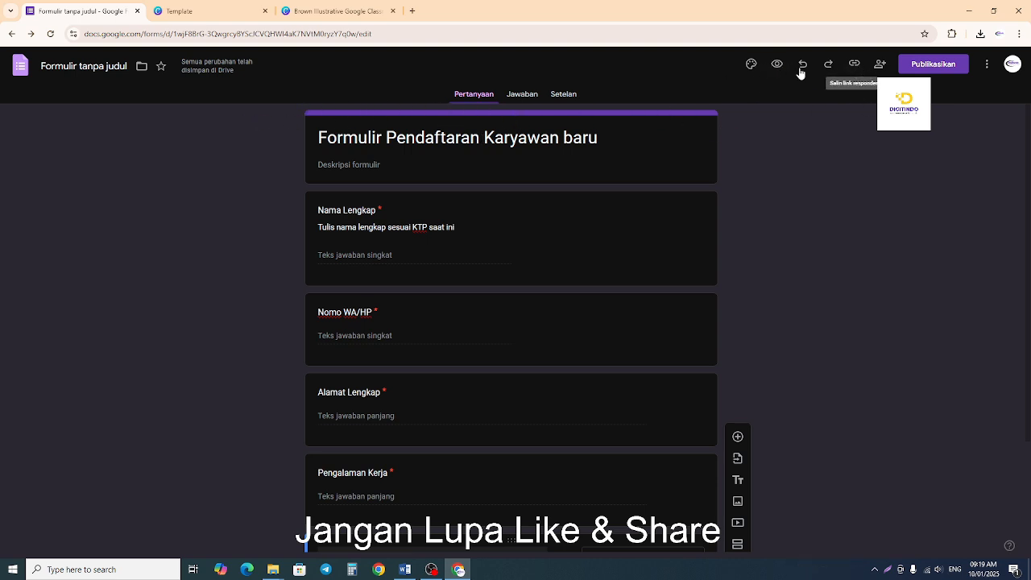
click(748, 65)
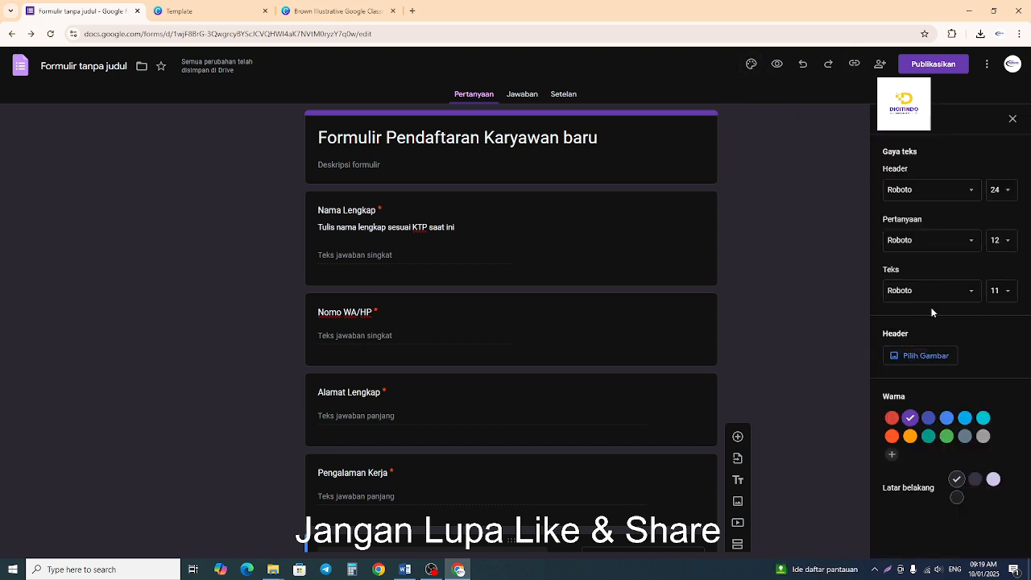
click(922, 356)
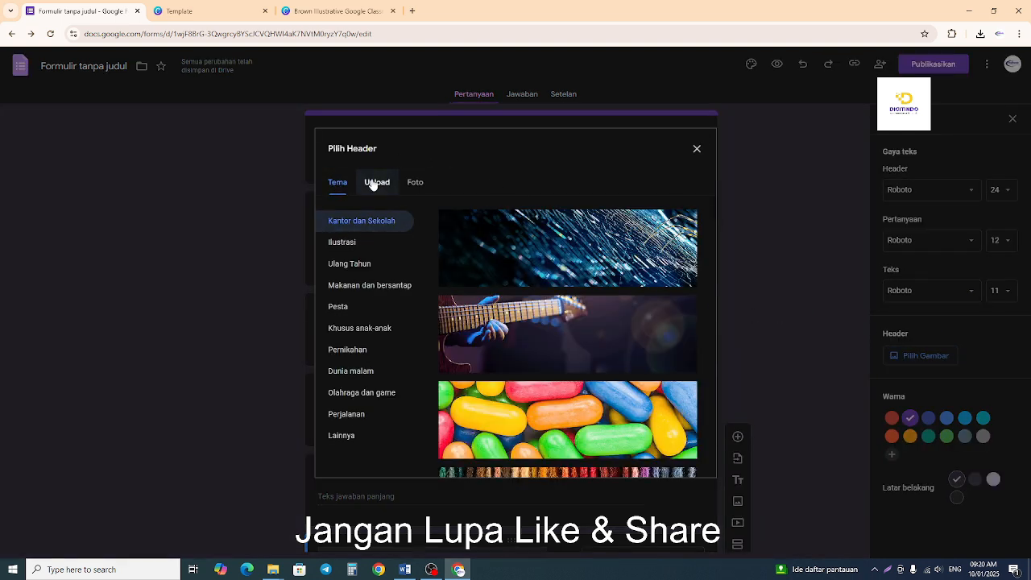
click(373, 185)
click(415, 186)
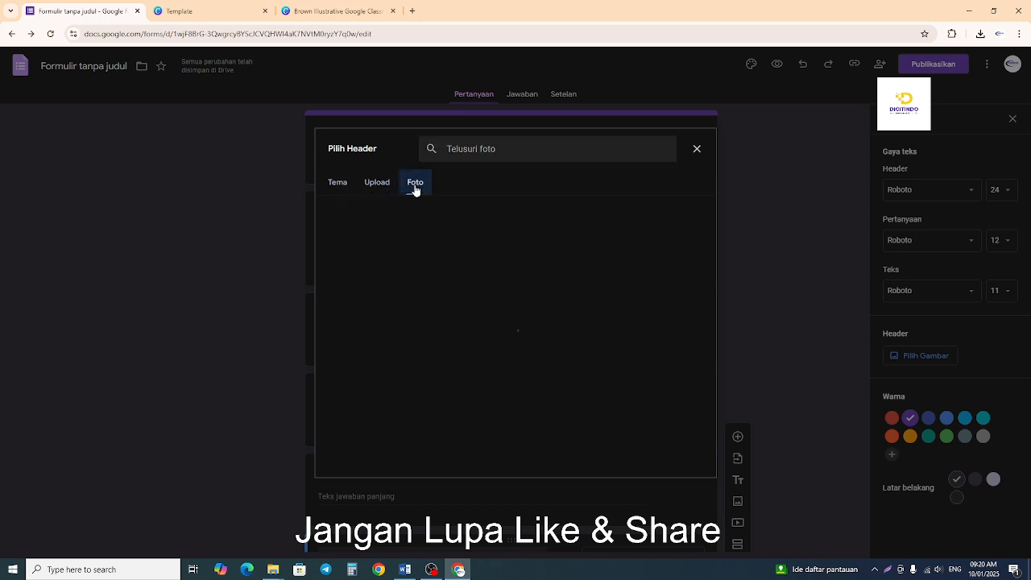
click(370, 184)
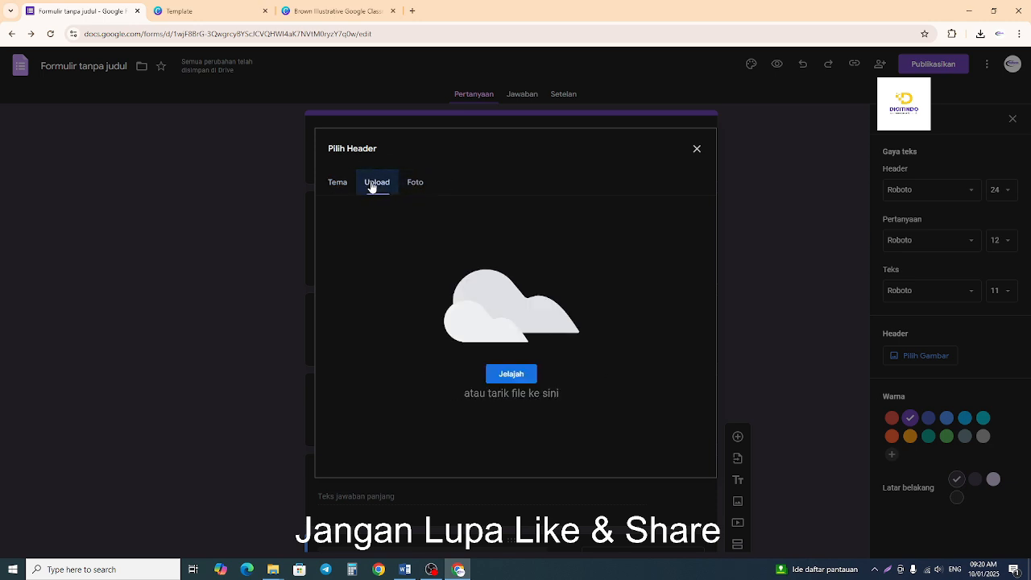
click(513, 374)
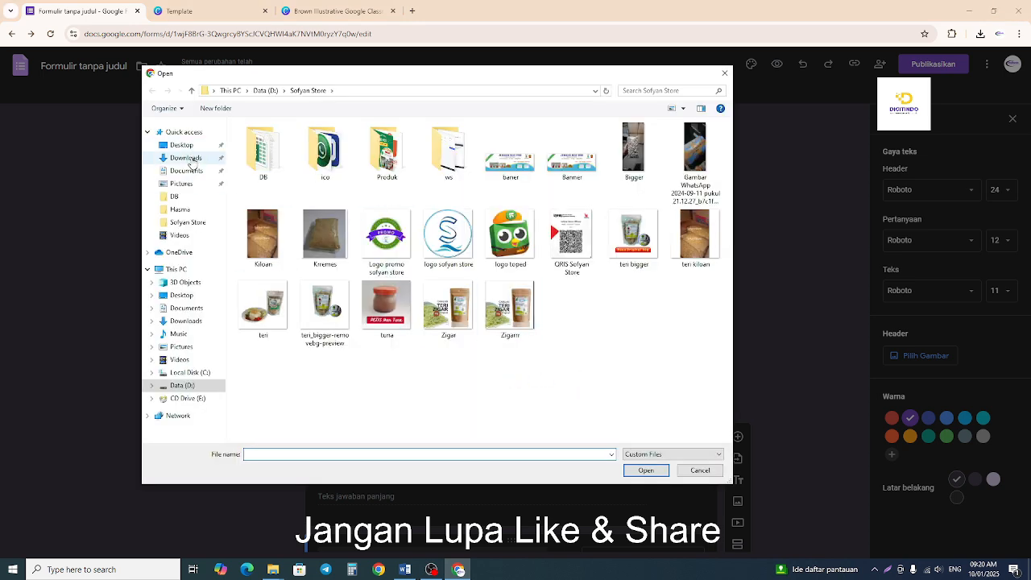
click(186, 158)
click(269, 189)
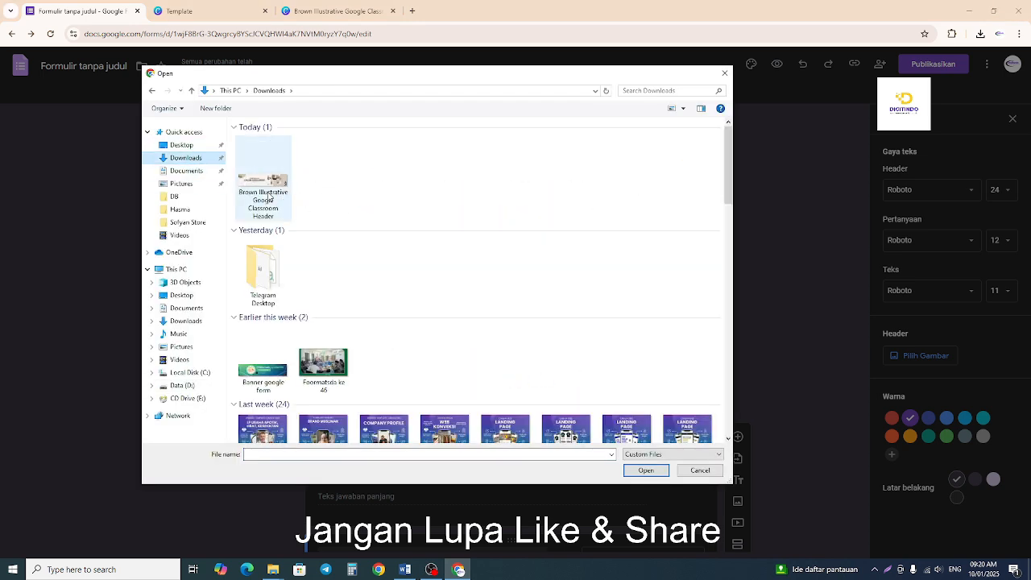
click(646, 471)
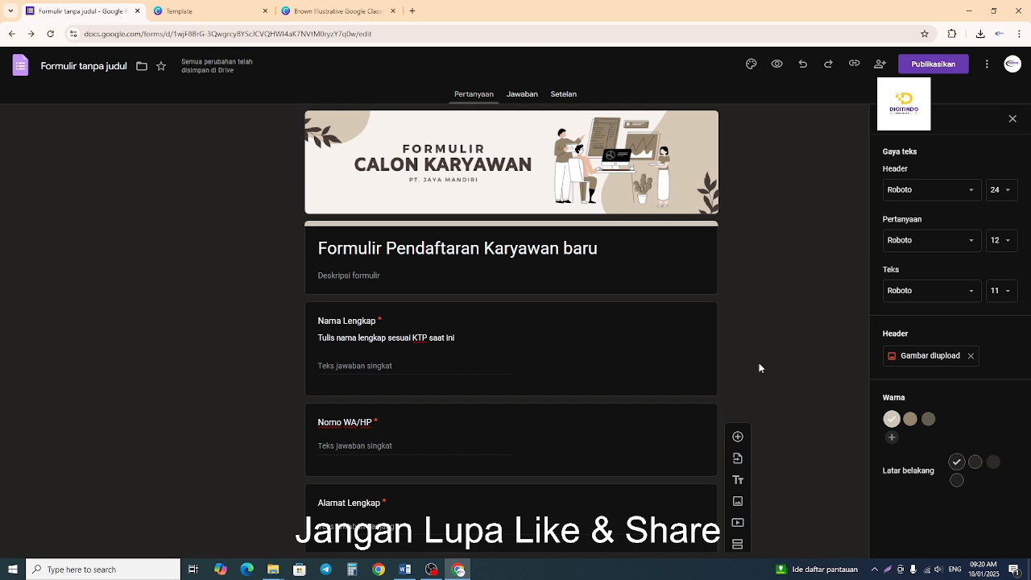
Switch to the Word checklist, highlight "Buat form di gform" in yellow and select the next item, "Creat spereedset".
click(405, 569)
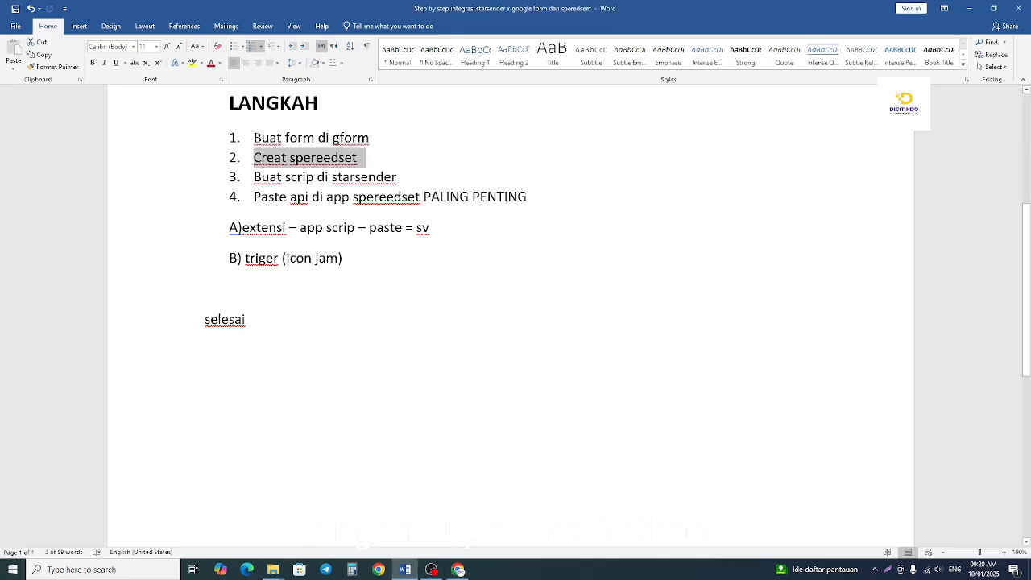
drag(253, 137, 372, 142)
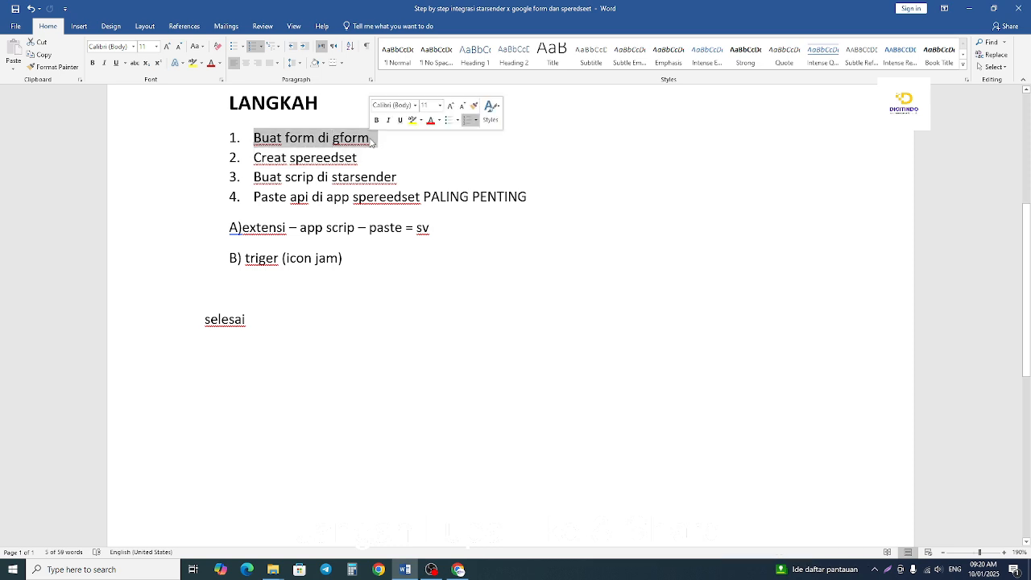
click(413, 120)
click(397, 178)
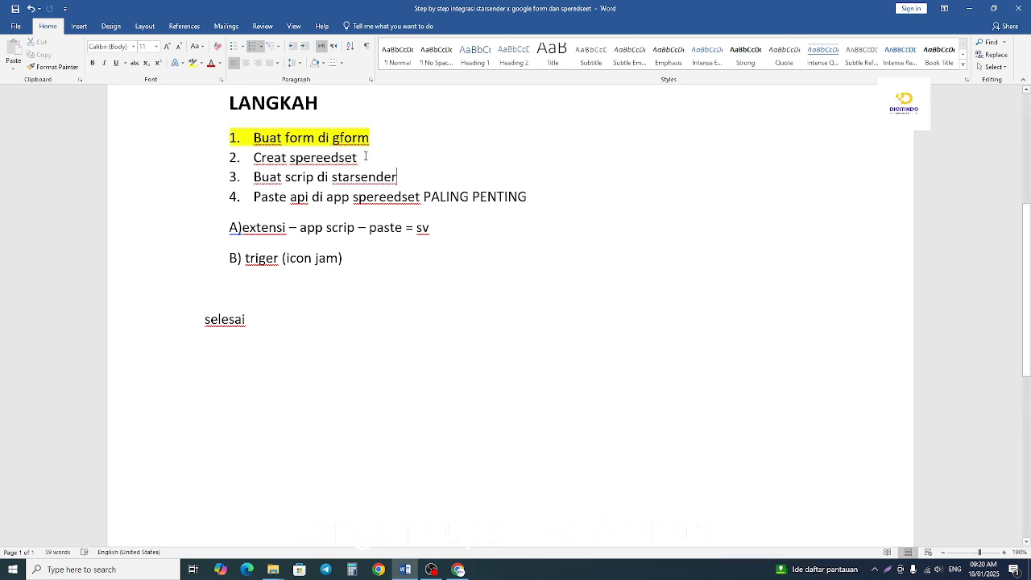
drag(365, 157, 253, 158)
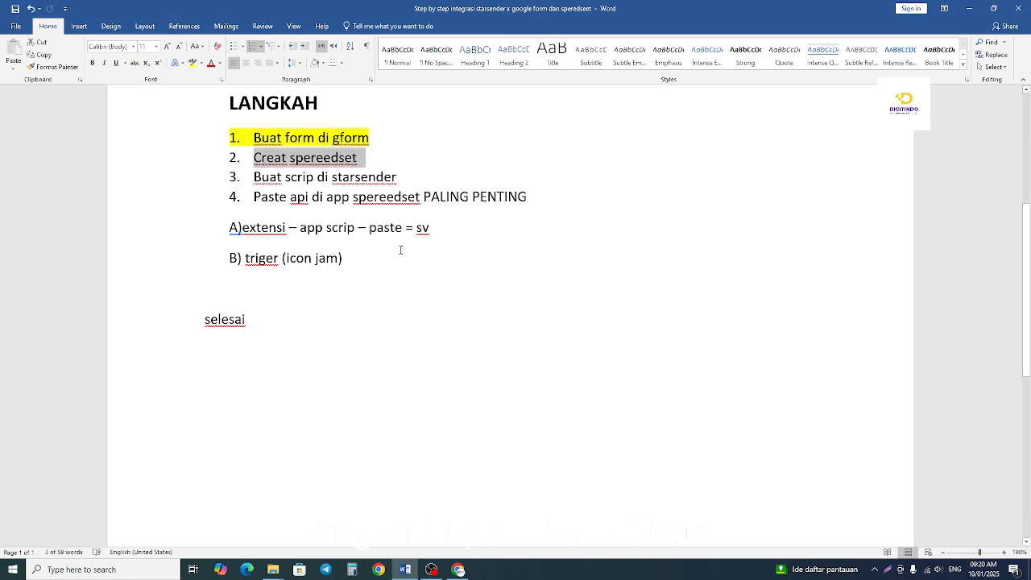
Return to the registration form in the browser and close the Canva template and banner pages.
click(457, 562)
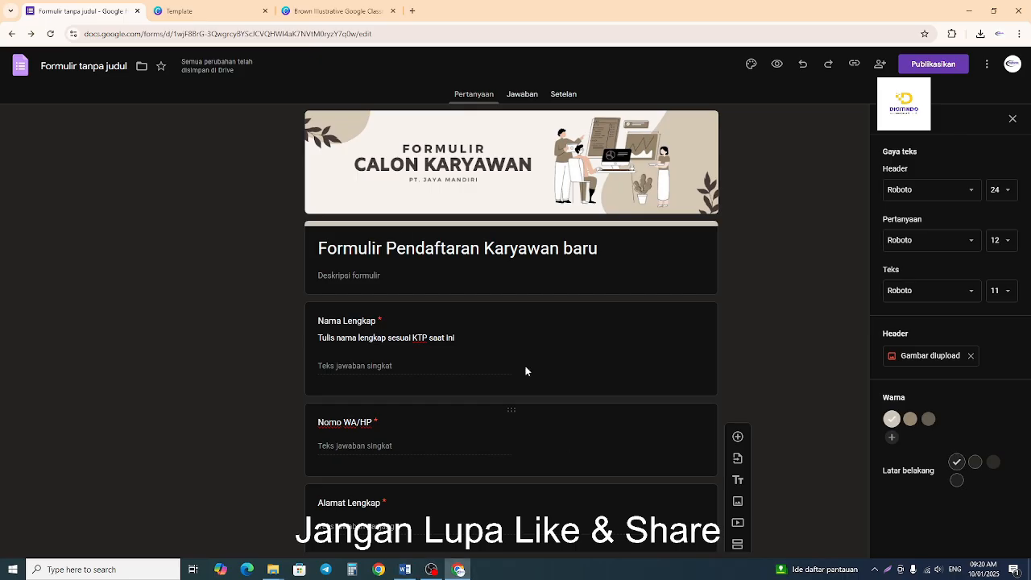
click(265, 10)
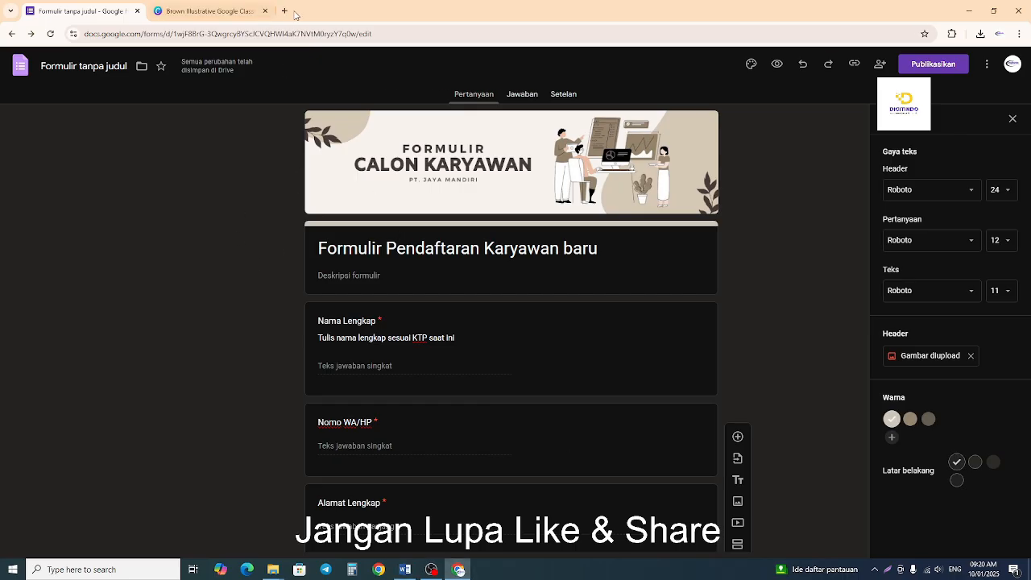
click(265, 10)
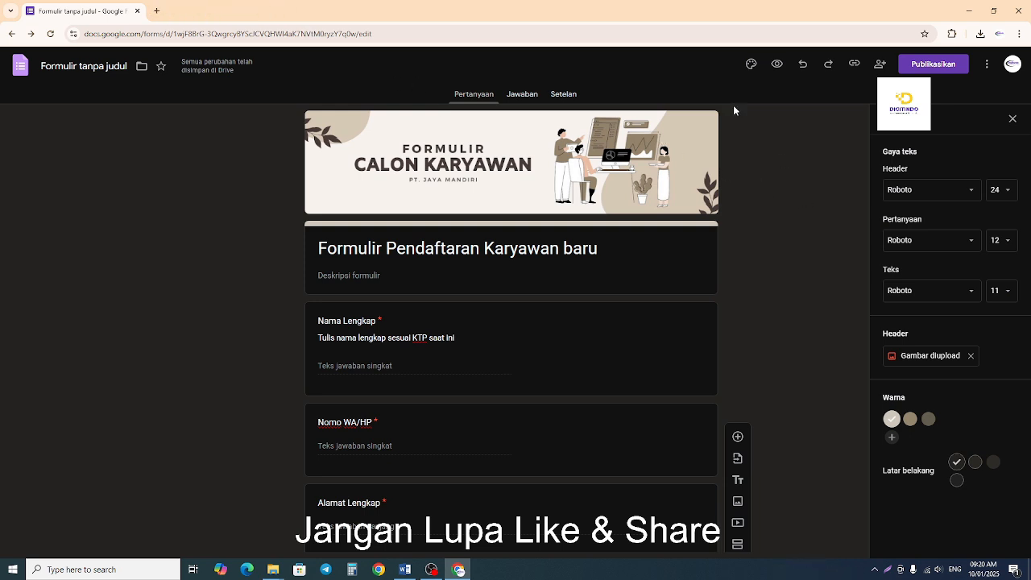
click(525, 95)
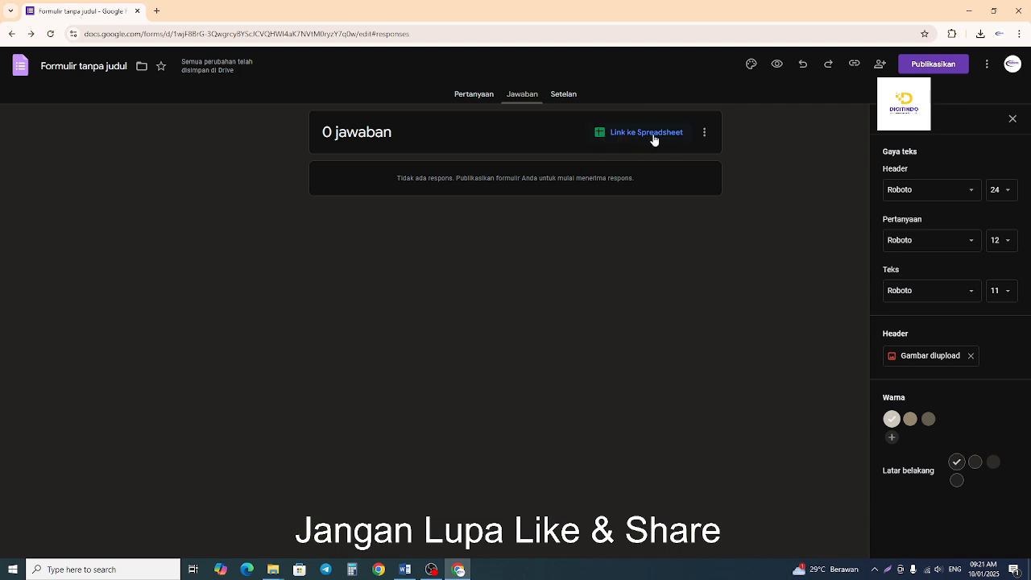
click(653, 134)
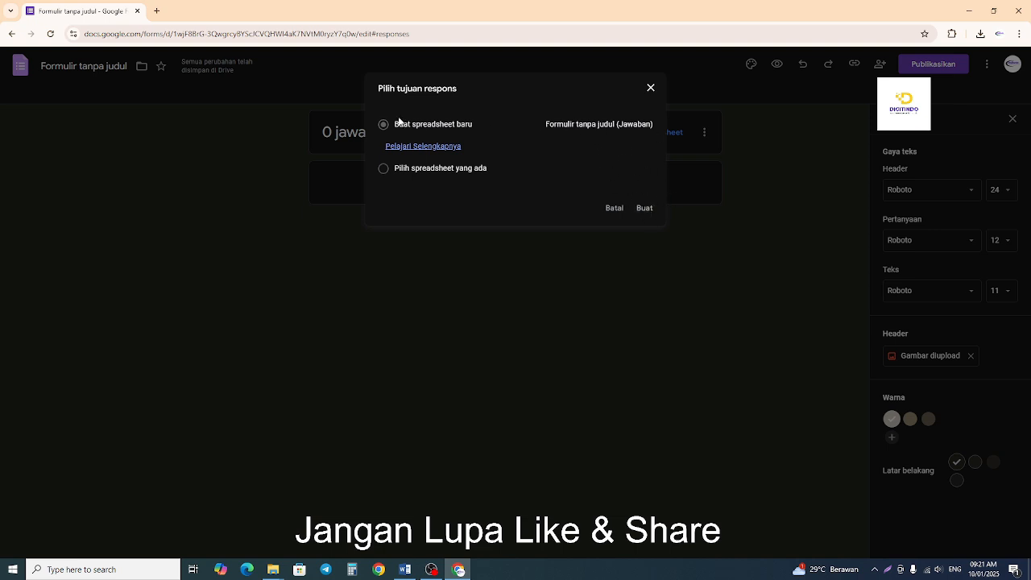
click(651, 88)
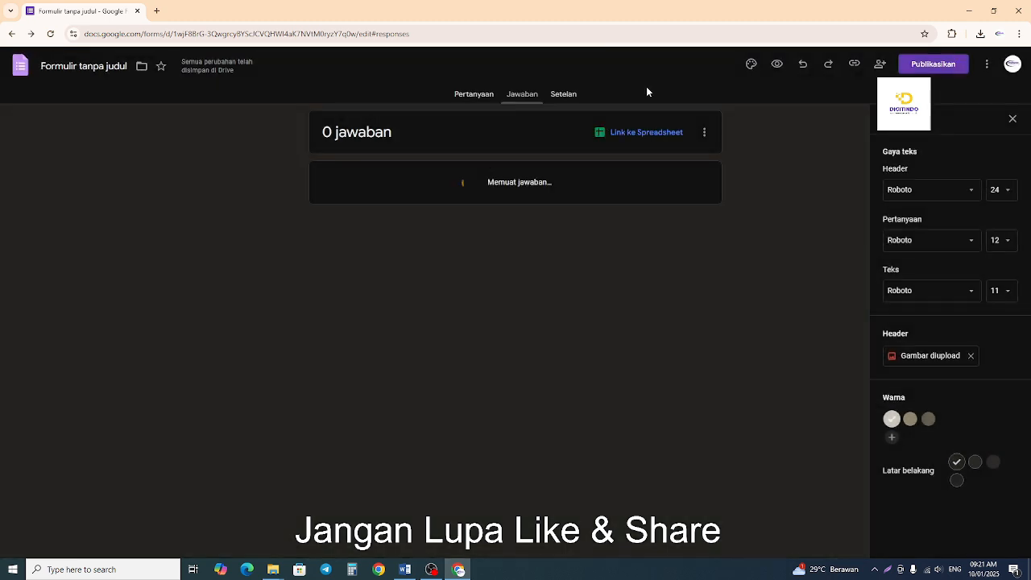
Rename the untitled form file to "Formulir Pendaftaran Karyawan baru" by copying the form's title.
click(473, 95)
click(397, 251)
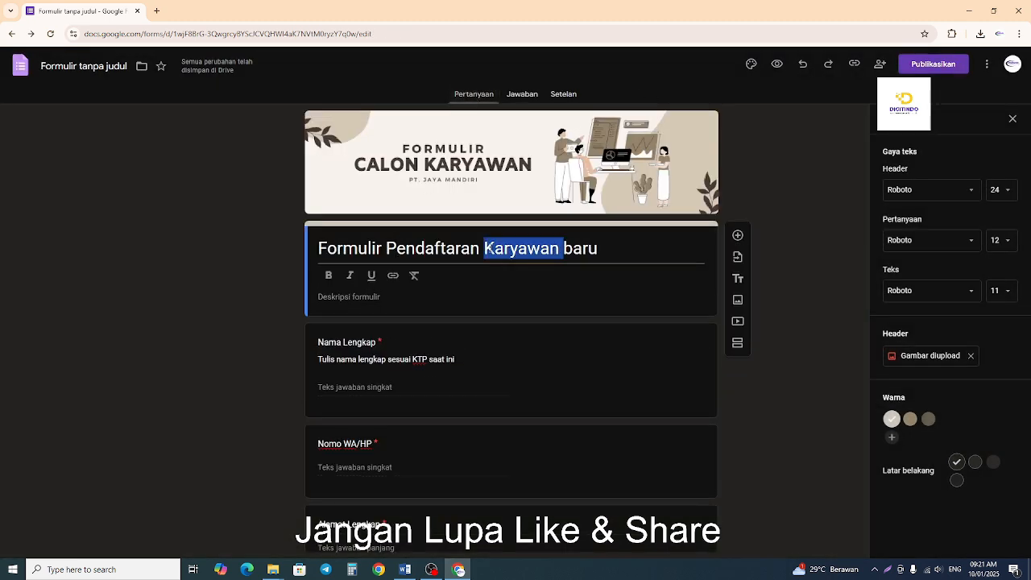
triple_click(489, 249)
right_click(490, 246)
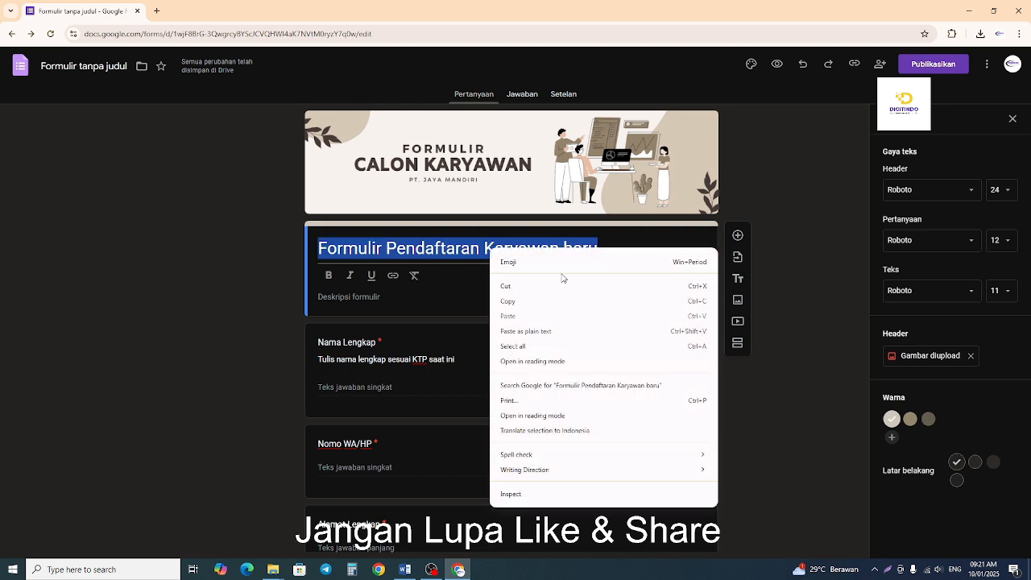
click(517, 305)
click(85, 67)
click(170, 149)
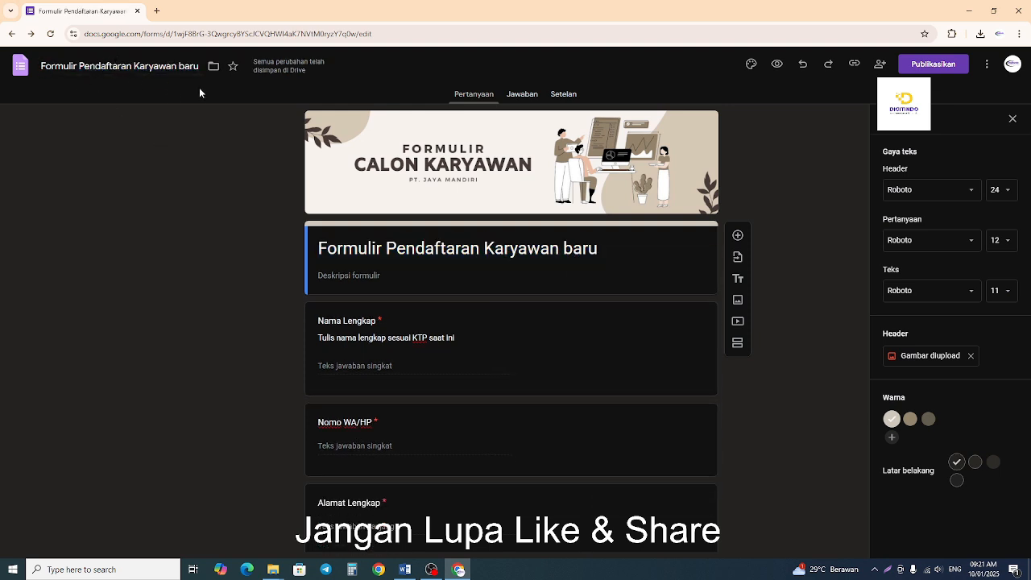
Link the form's responses to a newly created spreadsheet.
click(522, 98)
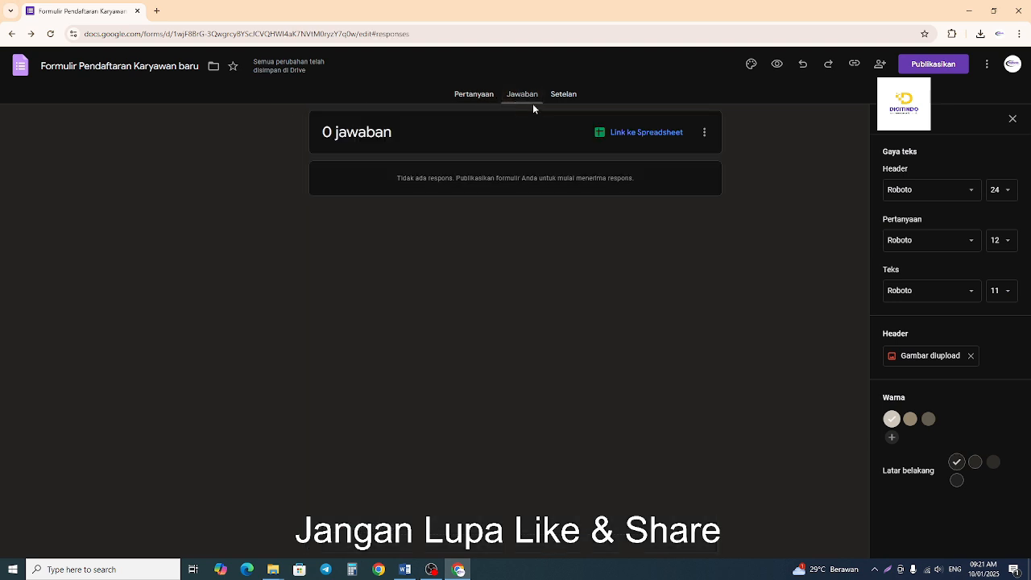
click(620, 133)
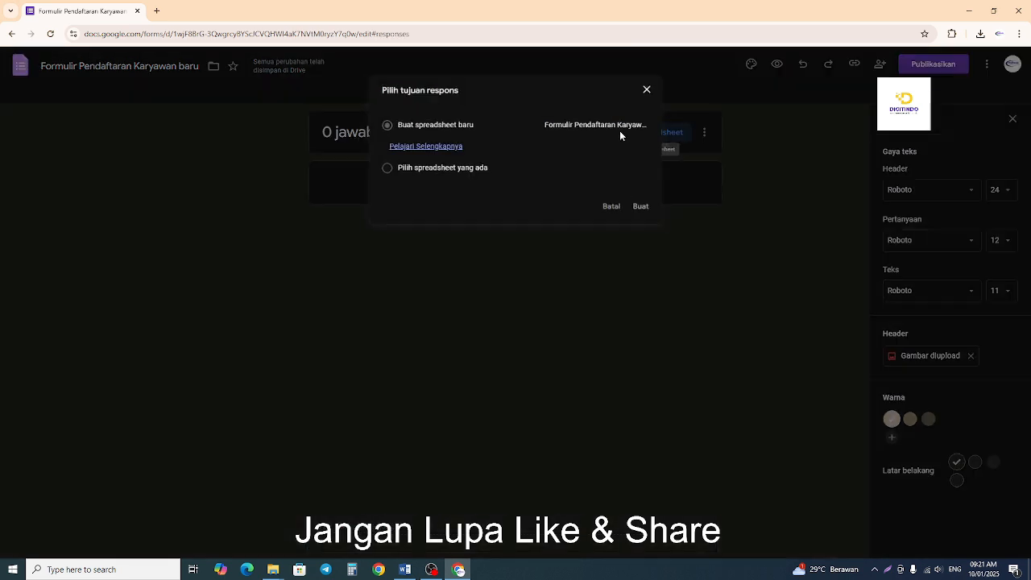
click(641, 209)
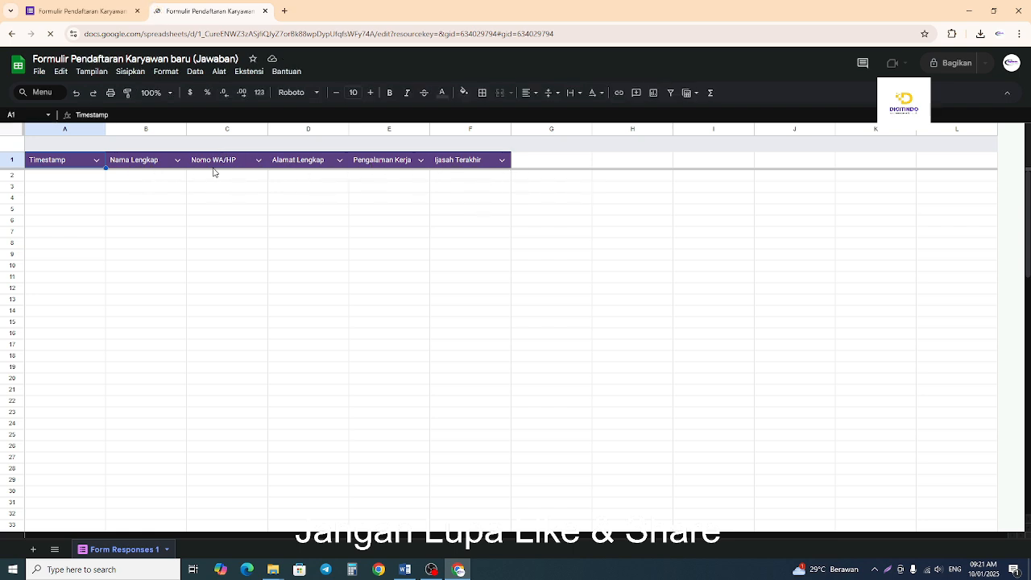
Compare the form's questions with the column headings in the linked response spreadsheet.
click(100, 11)
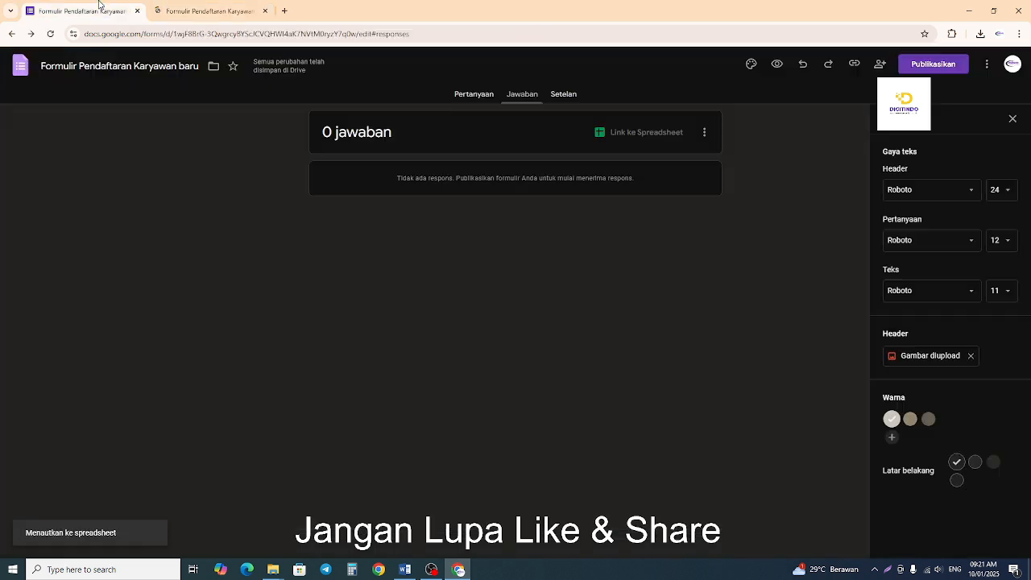
click(475, 95)
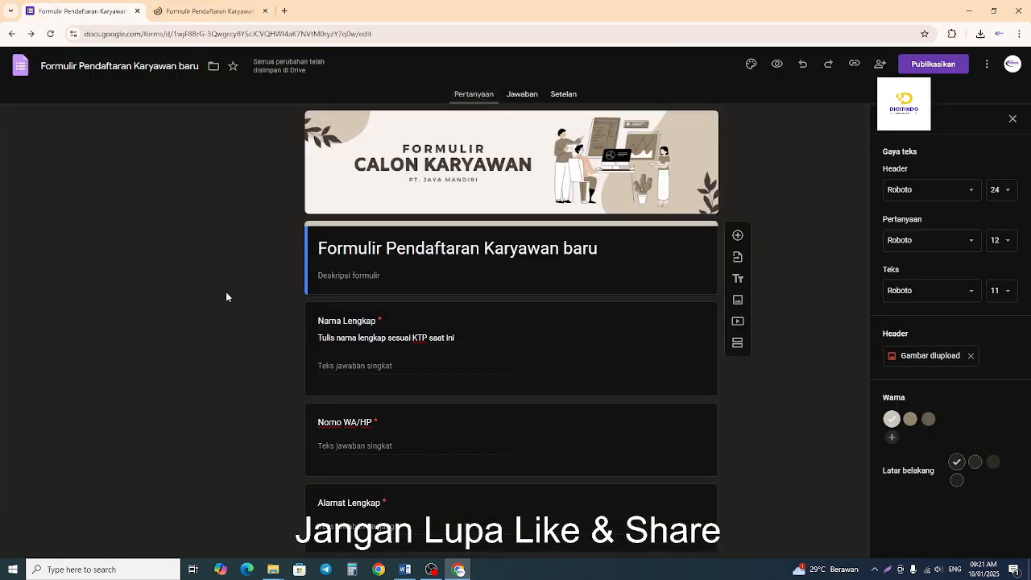
click(208, 11)
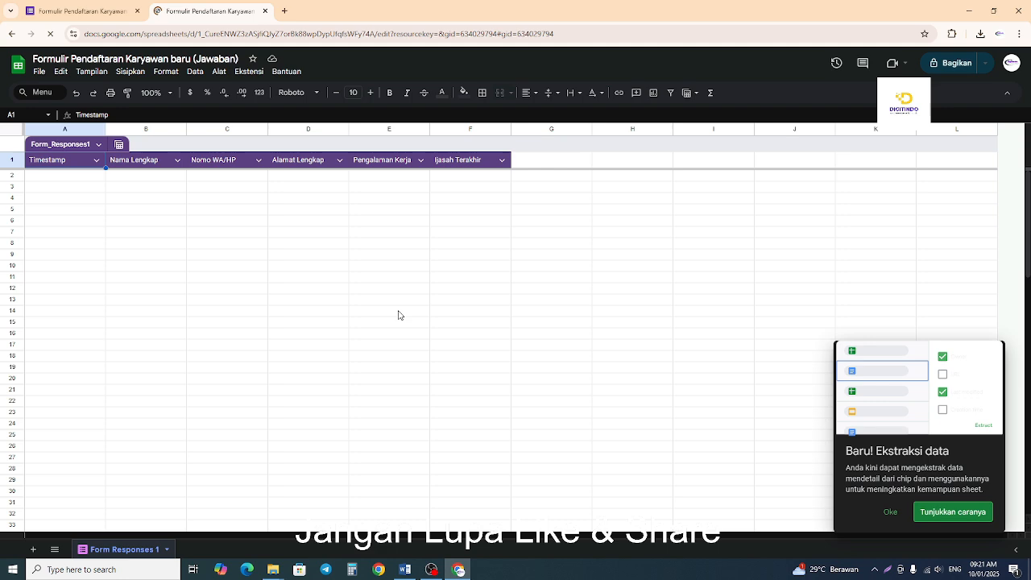
Switch to the Word checklist and highlight the "Creat spereedset" item in yellow.
click(405, 569)
click(285, 175)
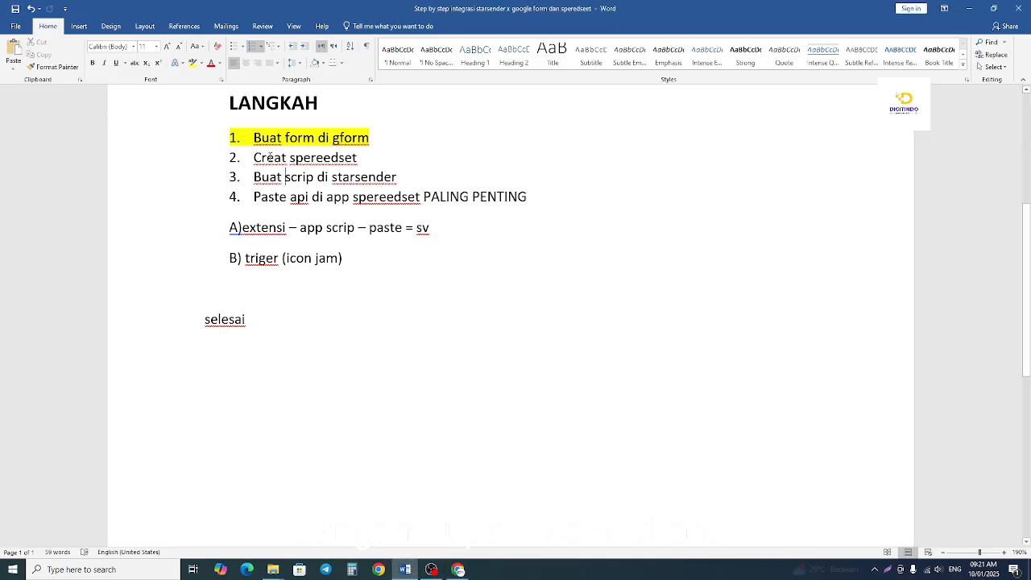
mouse_move(254, 157)
mouse_down()
mouse_move(358, 158)
mouse_move(245, 160)
mouse_up()
click(312, 158)
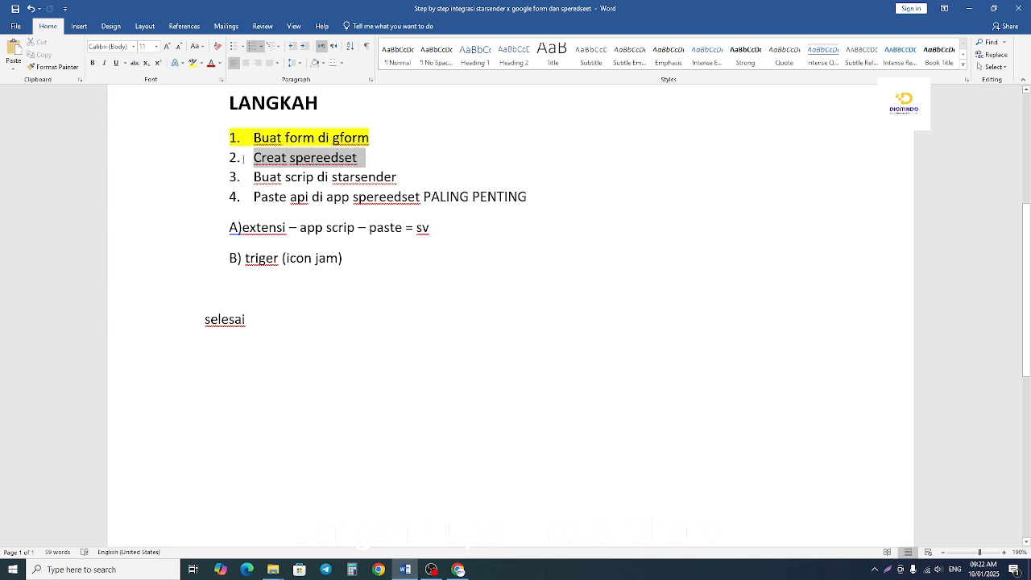
click(286, 141)
click(370, 189)
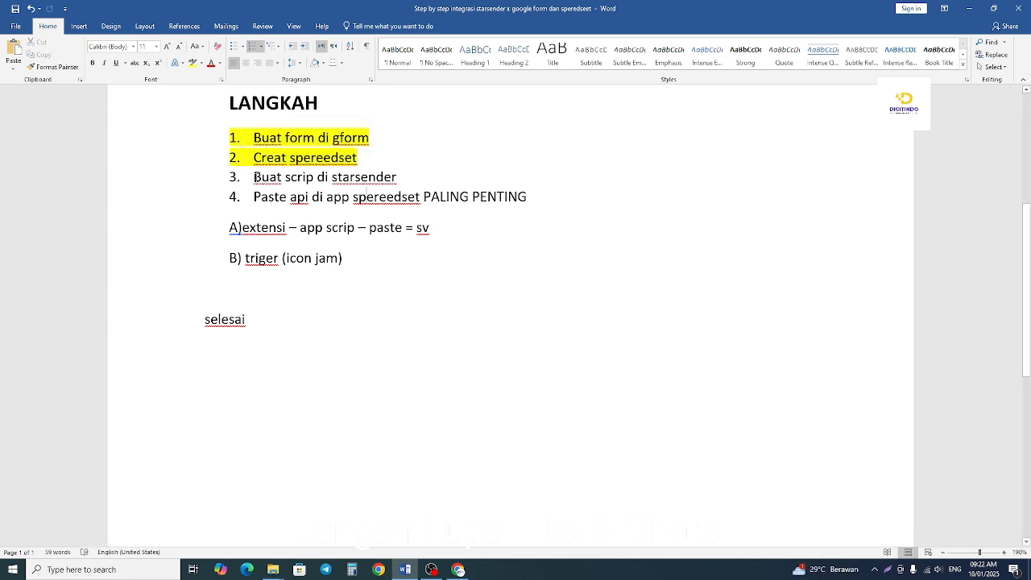
drag(254, 177, 398, 178)
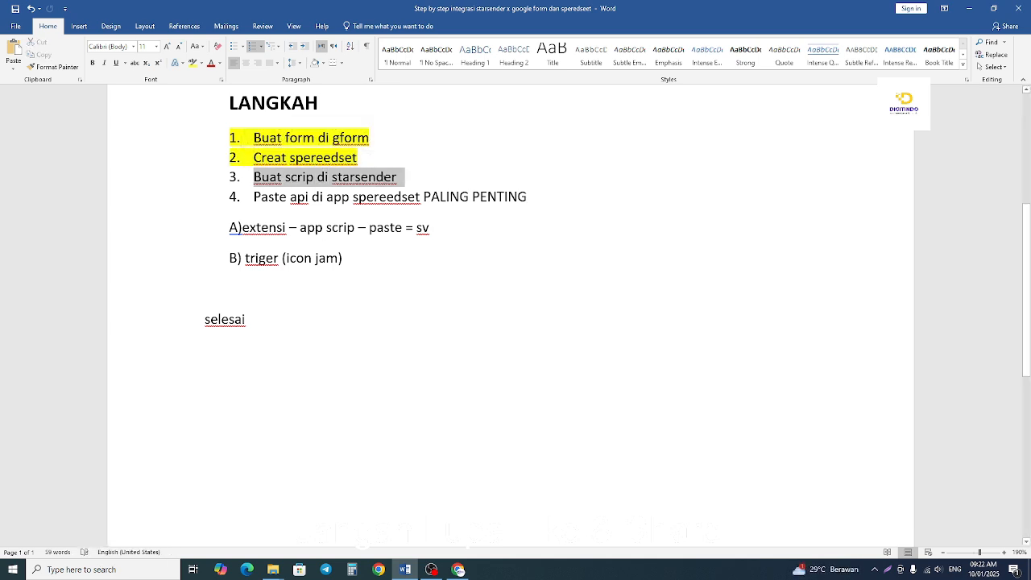
click(435, 230)
Return to the browser, open Starsender in a new tab and sign in as admin with the saved credentials.
click(458, 568)
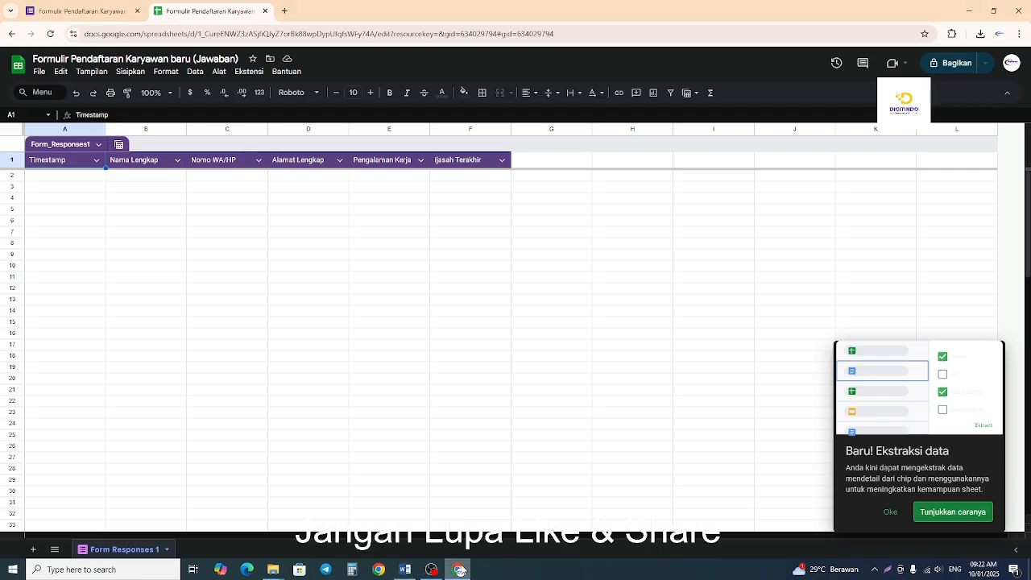
click(284, 11)
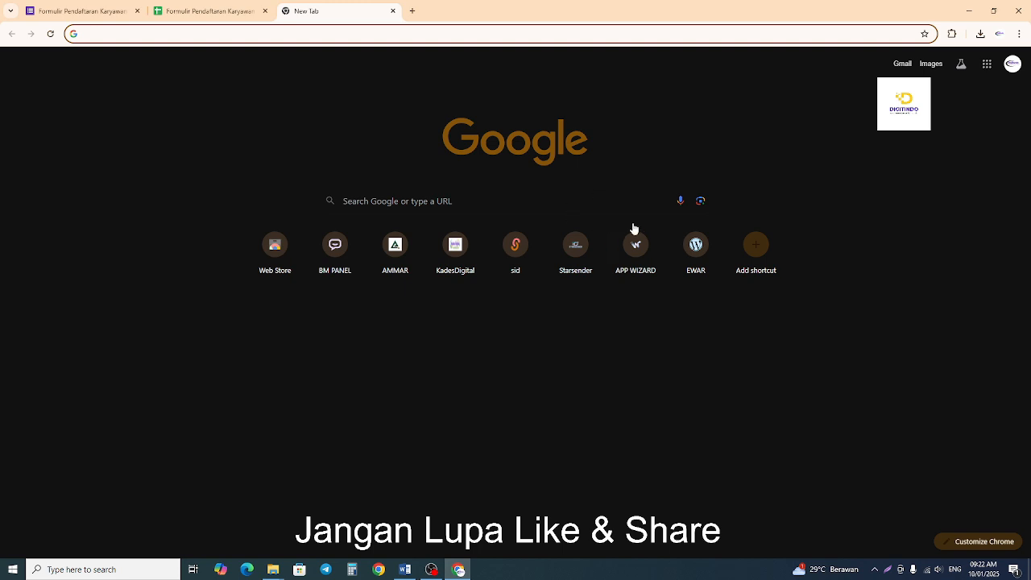
click(587, 244)
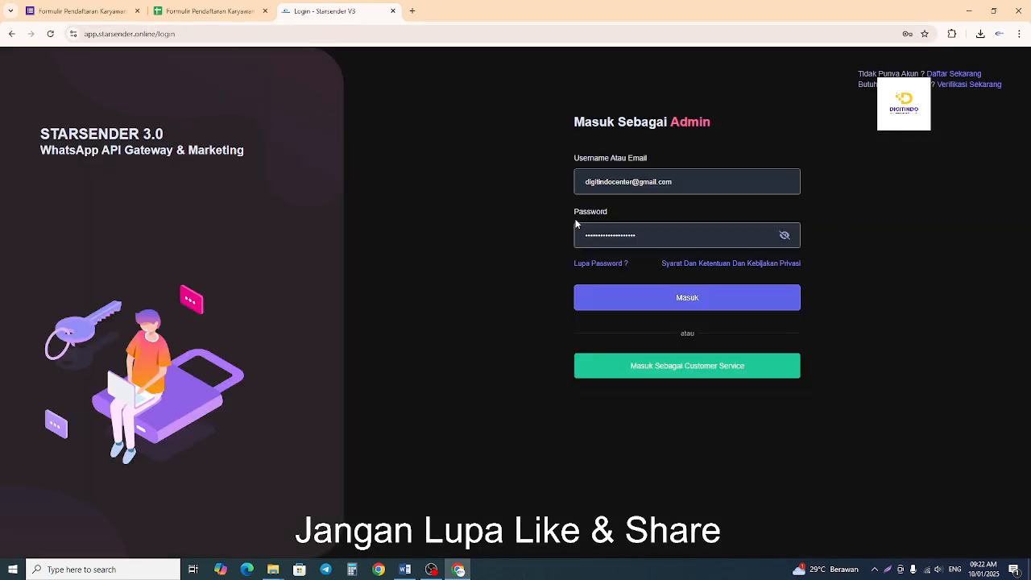
click(643, 297)
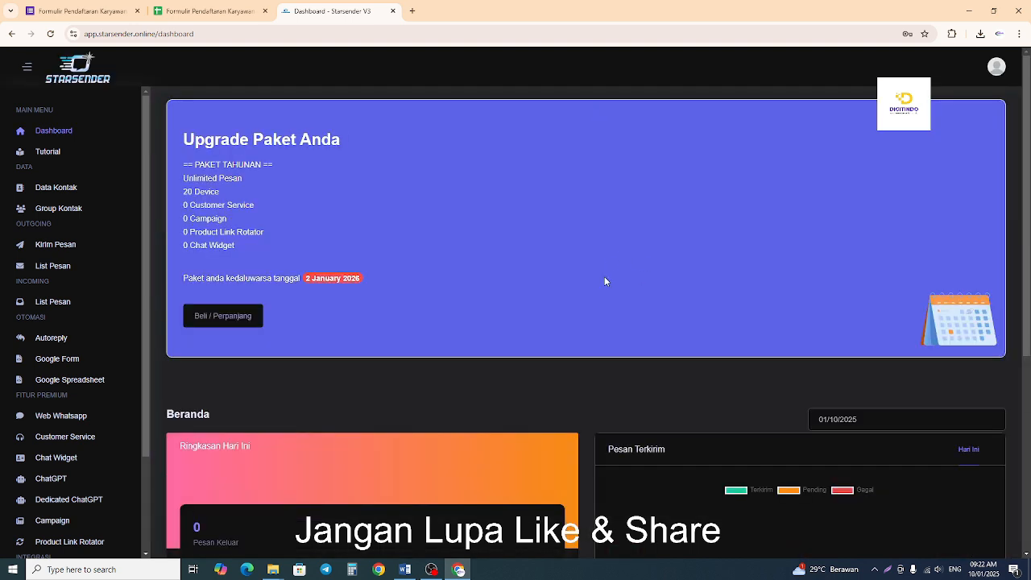
Open Starsender's Google Form Script Generator from the dashboard and review its settings and script code.
scroll(604, 277, down, 3)
scroll(604, 281, down, 1)
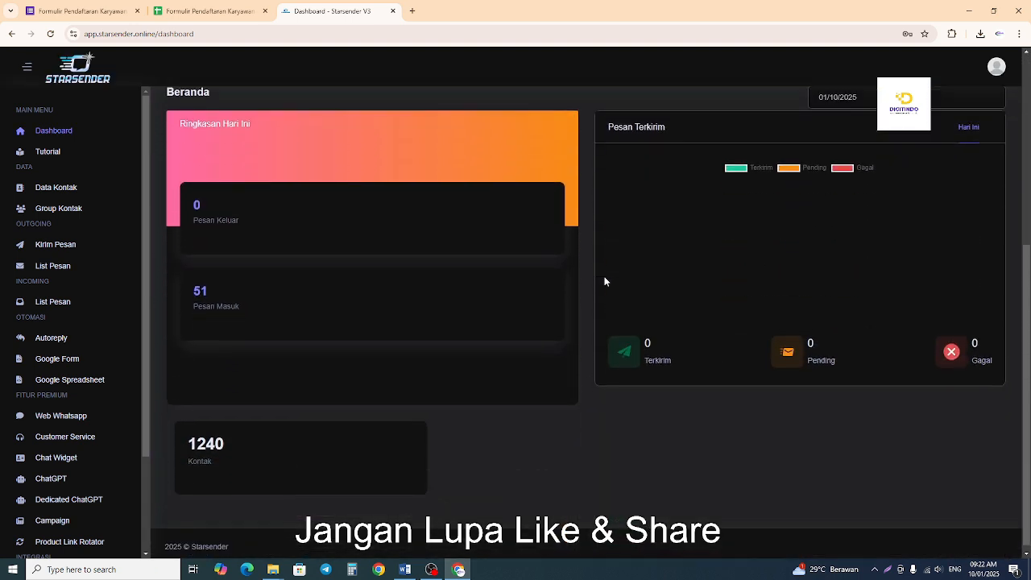
scroll(605, 284, up, 2)
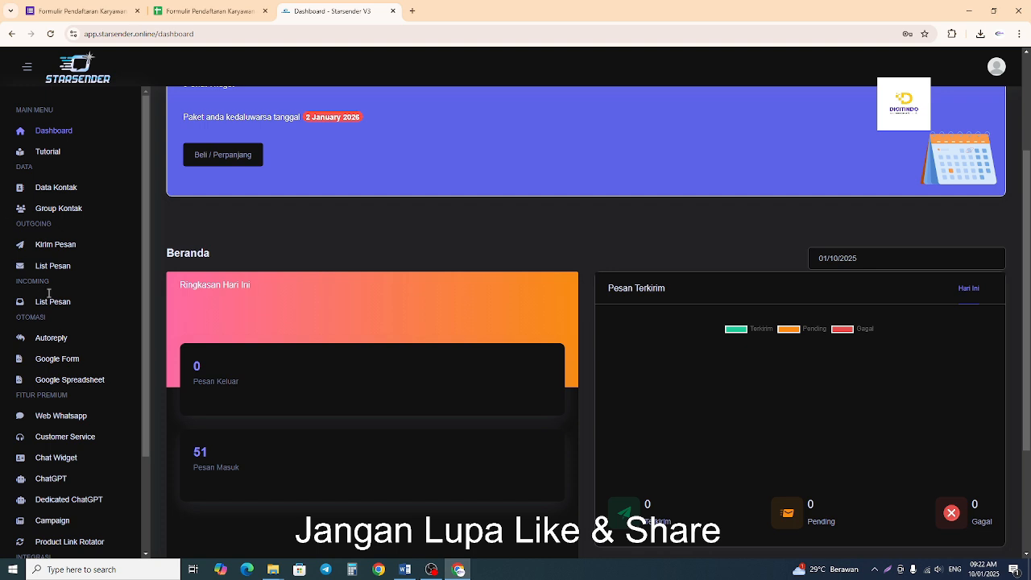
scroll(110, 256, up, 1)
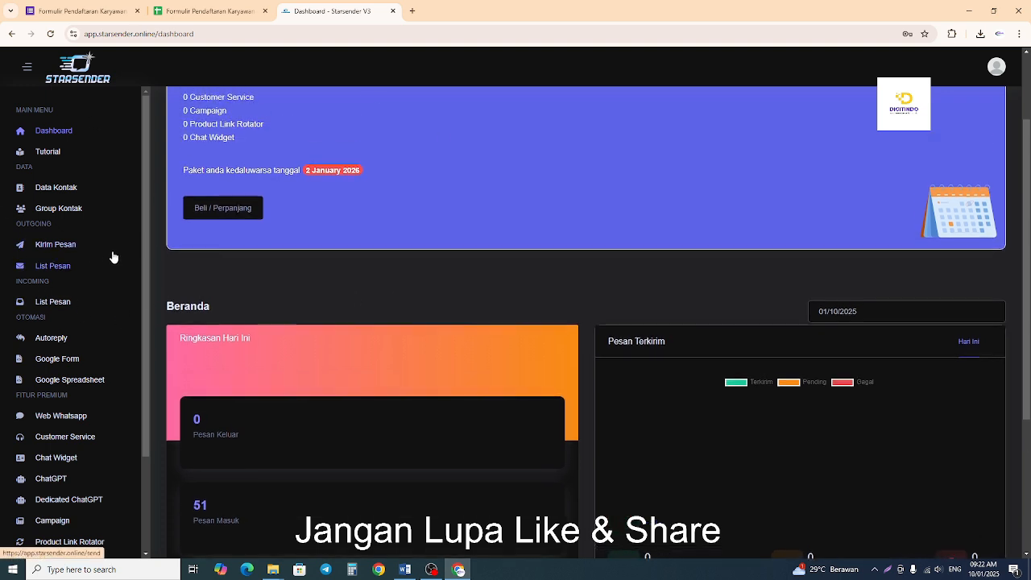
scroll(99, 253, up, 2)
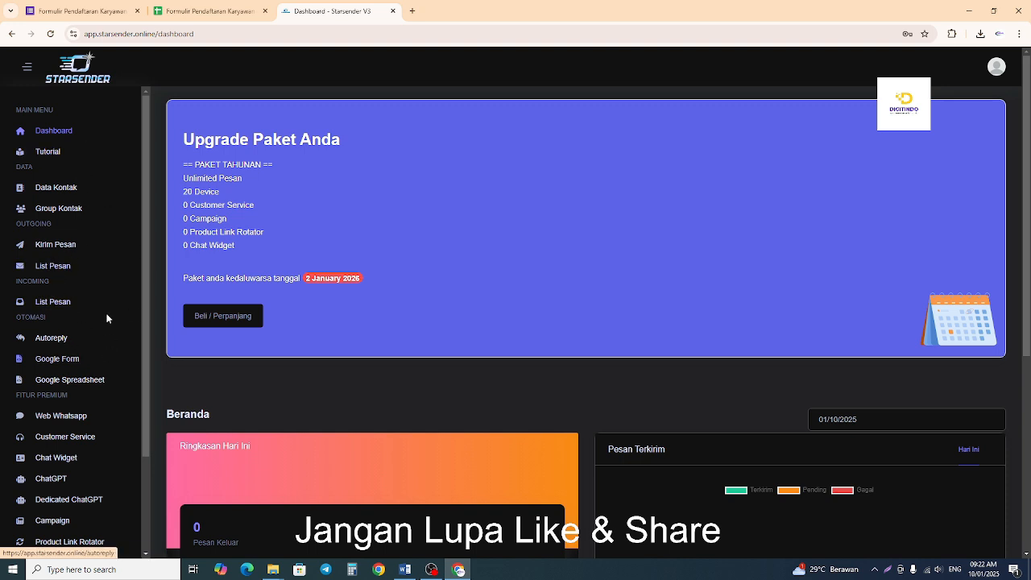
scroll(103, 380, down, 1)
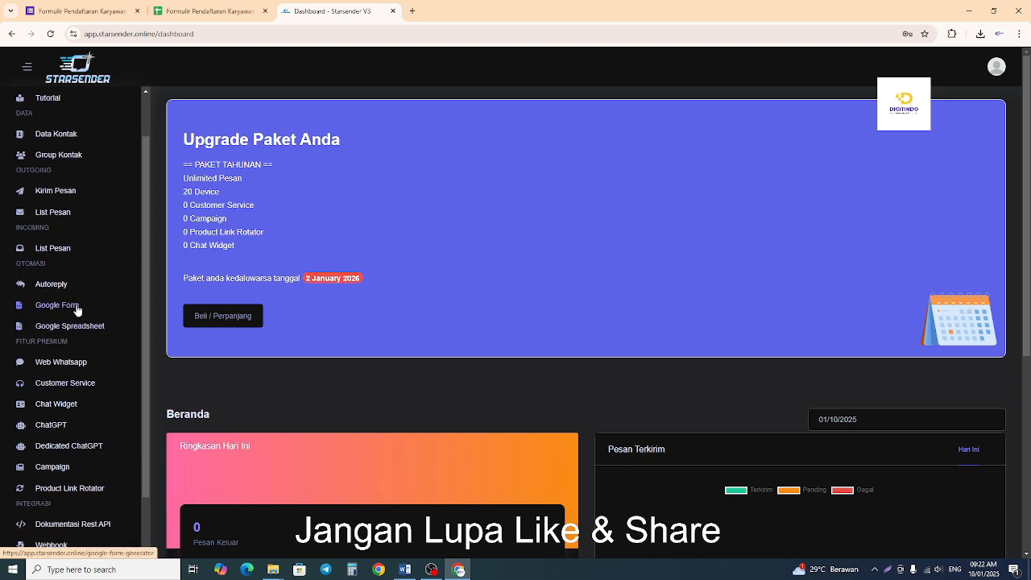
click(36, 311)
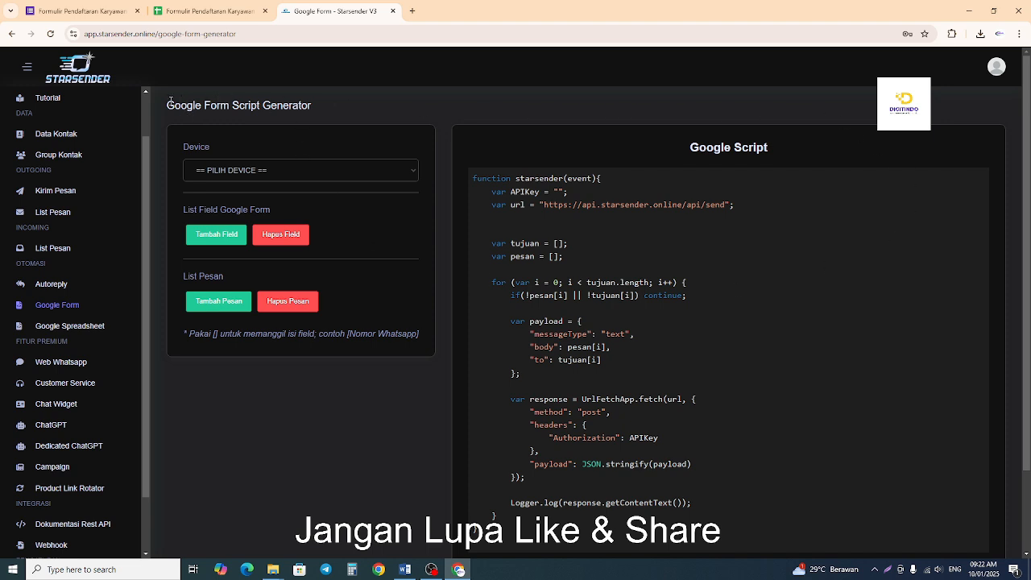
drag(166, 104, 315, 107)
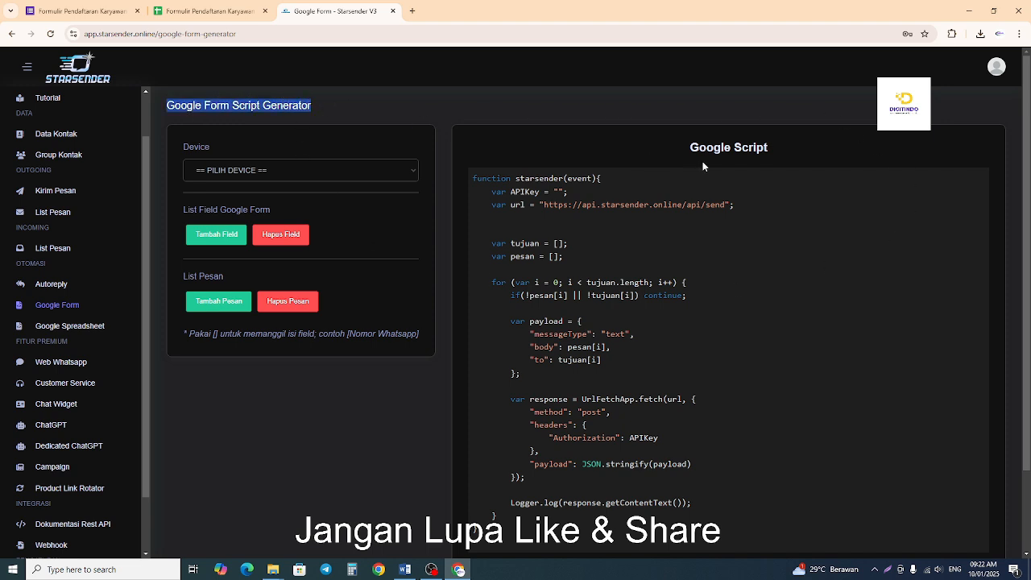
drag(690, 148, 771, 152)
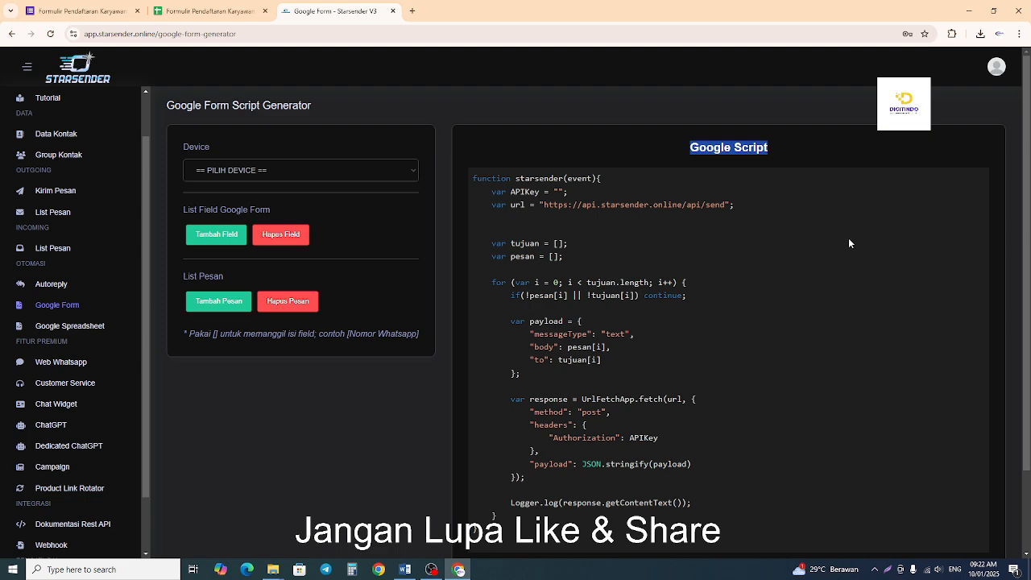
scroll(848, 242, down, 3)
scroll(789, 212, up, 3)
Set the script generator's device to Sofyan Store (notif) and check the API key line in the script.
click(313, 165)
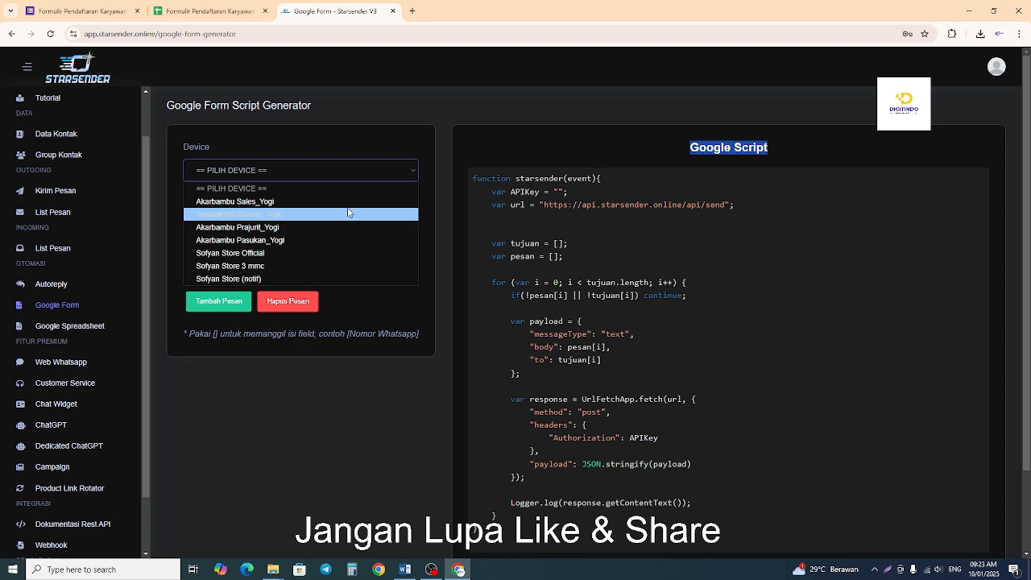
click(322, 279)
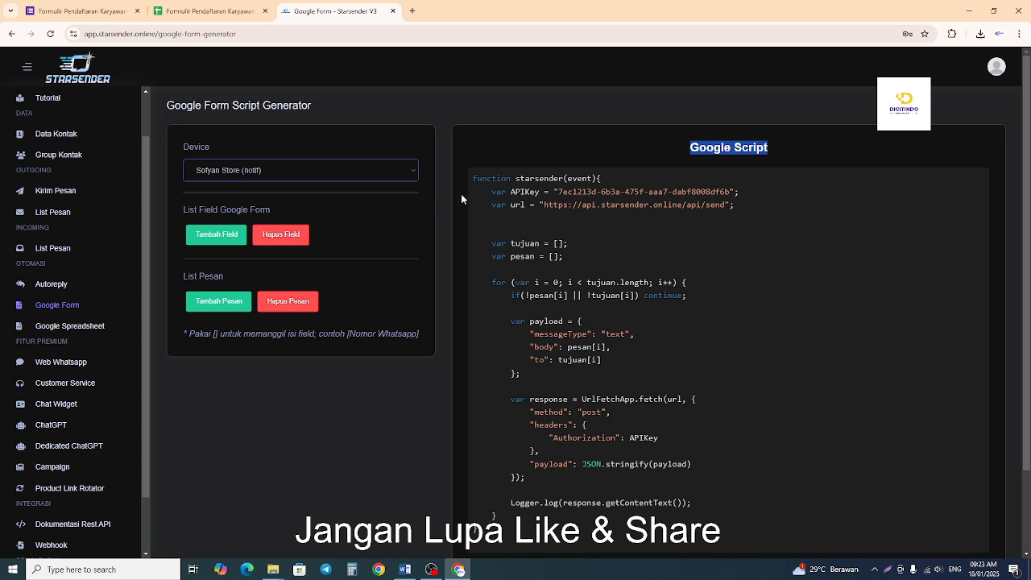
drag(546, 192, 741, 193)
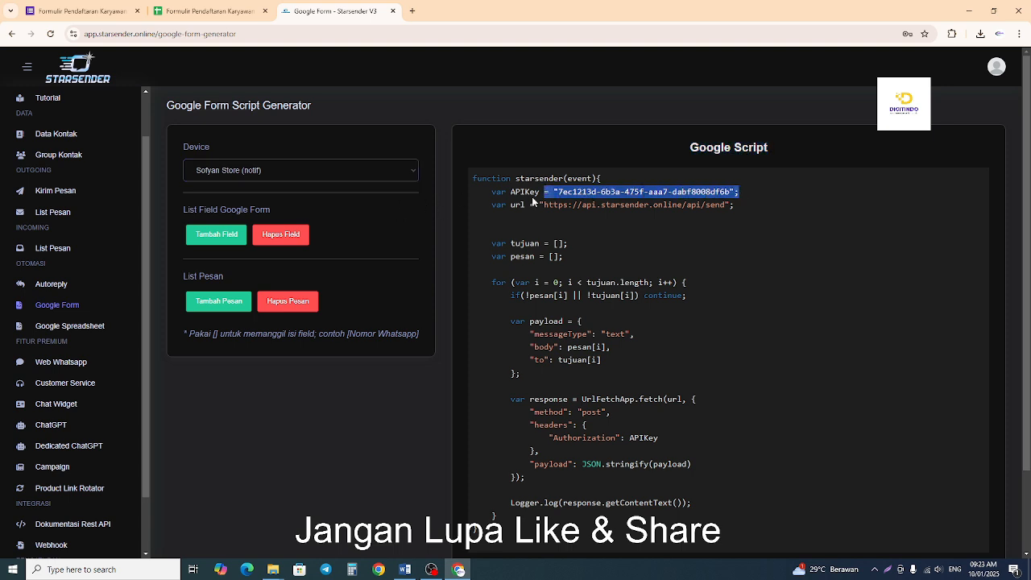
click(528, 205)
Change the device to Sofyan Store Official to compare the script's API key, and return it to Sofyan Store (notif).
click(314, 166)
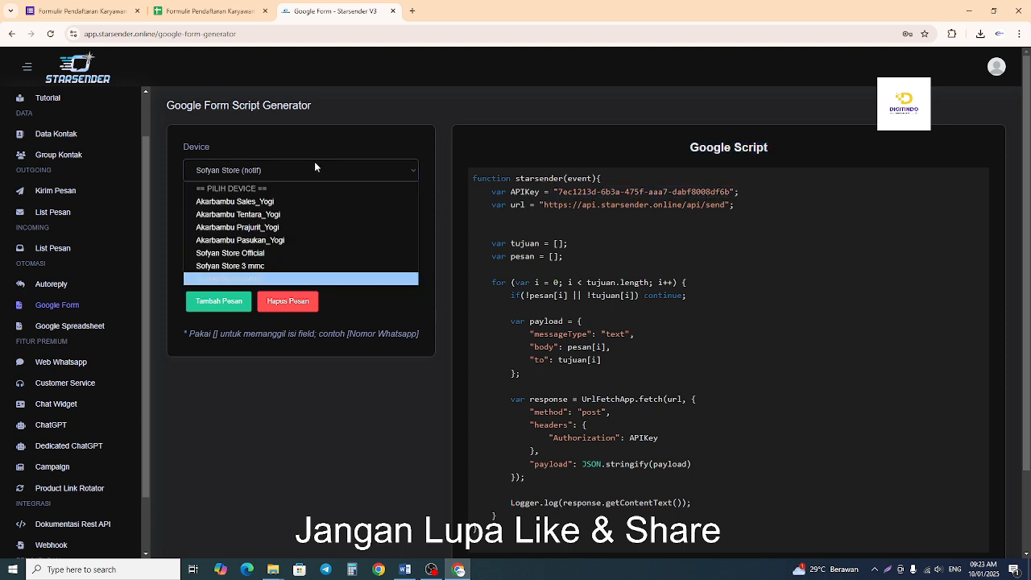
click(286, 253)
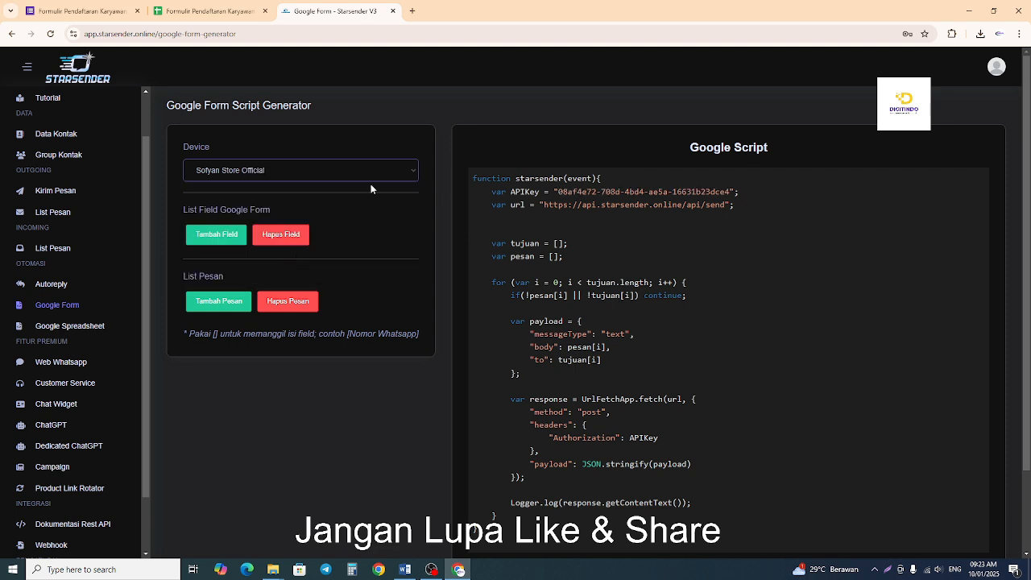
click(353, 169)
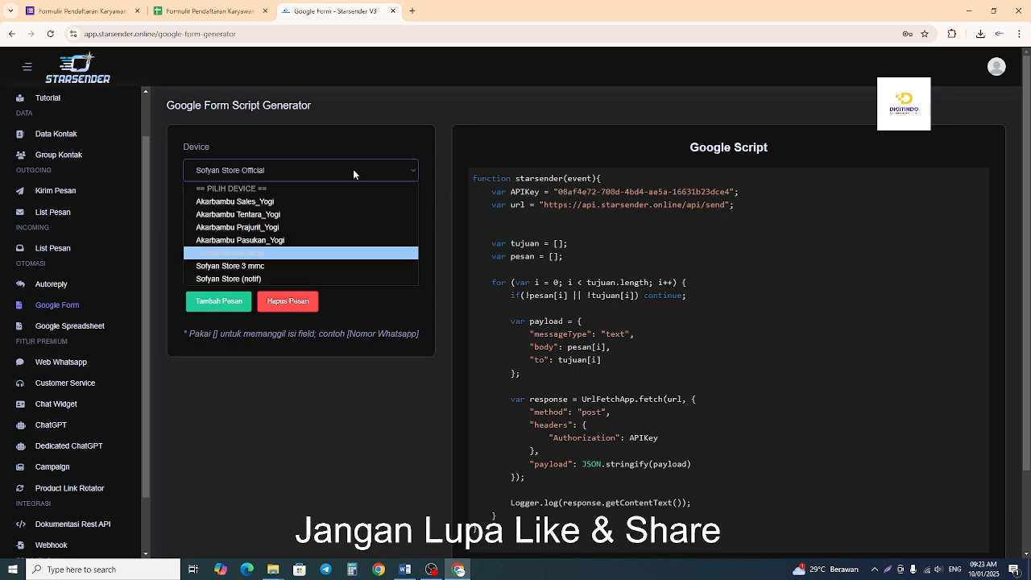
click(325, 279)
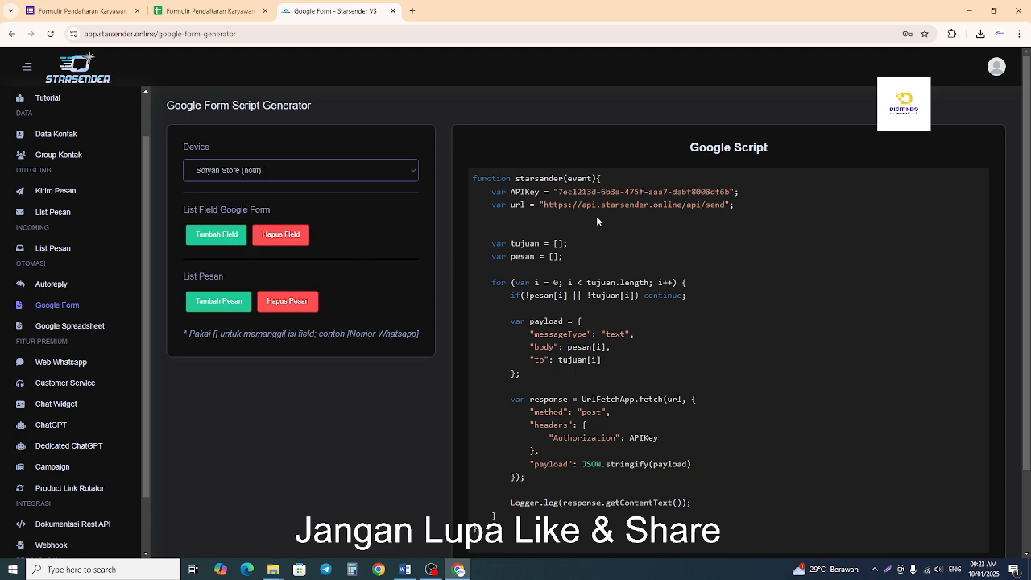
Add a first Google Form field to the script generator and check the Nomo WA/HP heading in the response spreadsheet.
click(217, 240)
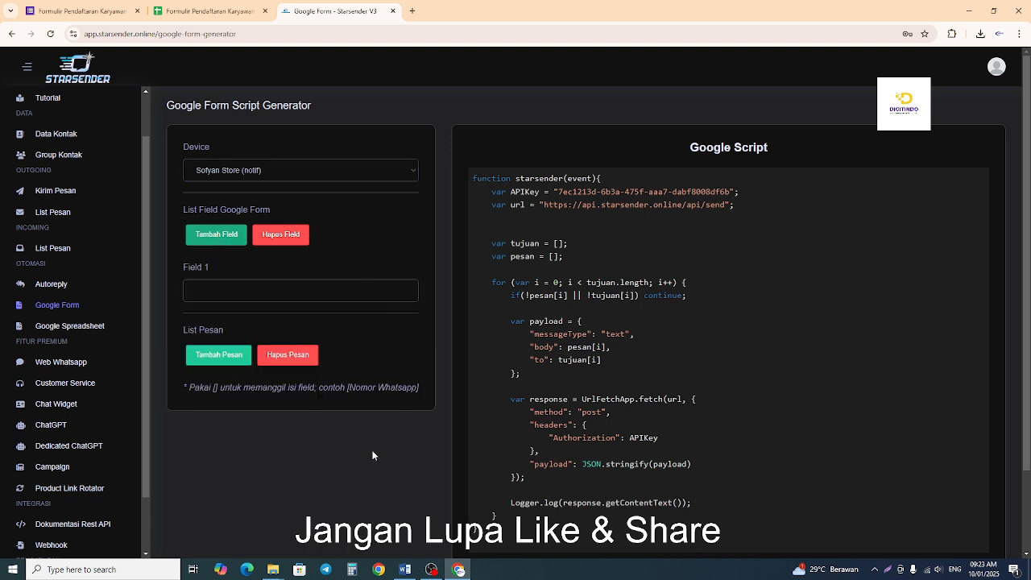
click(324, 289)
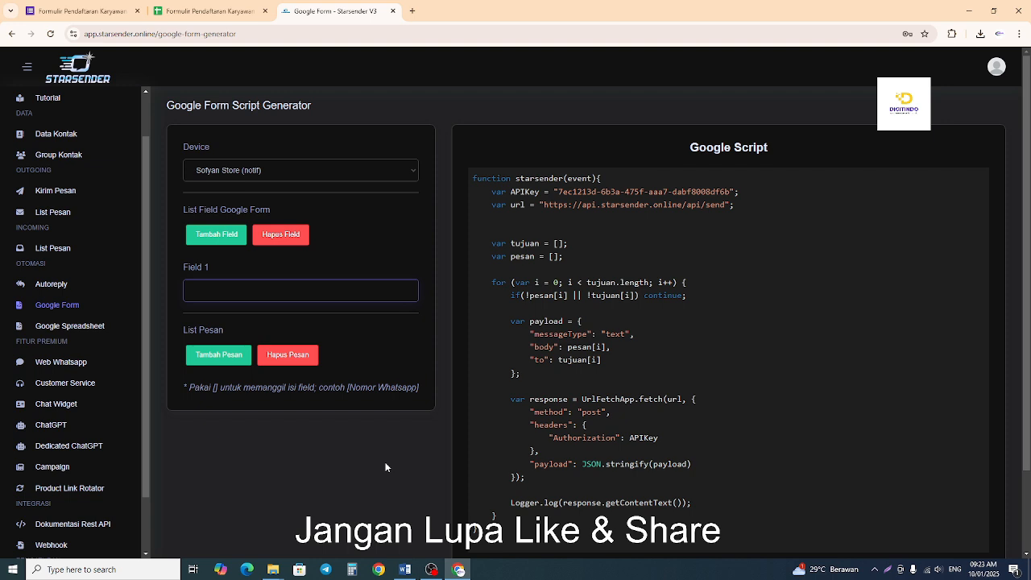
click(206, 11)
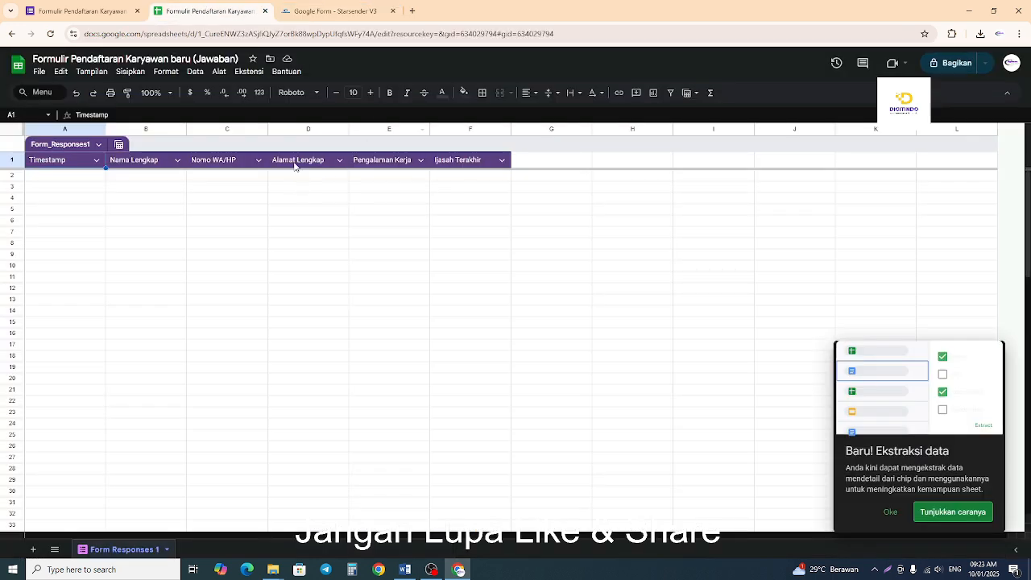
click(220, 165)
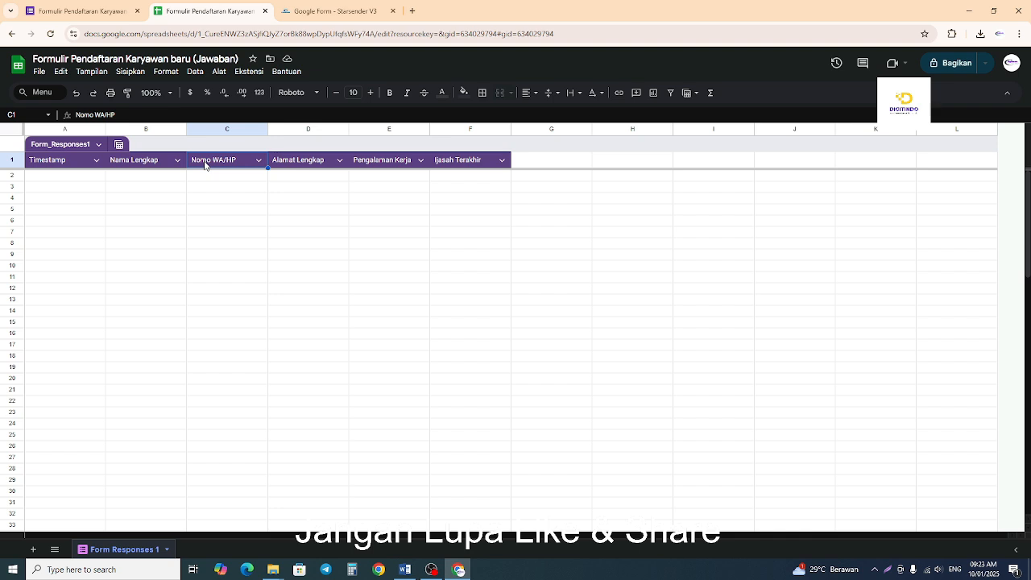
click(326, 11)
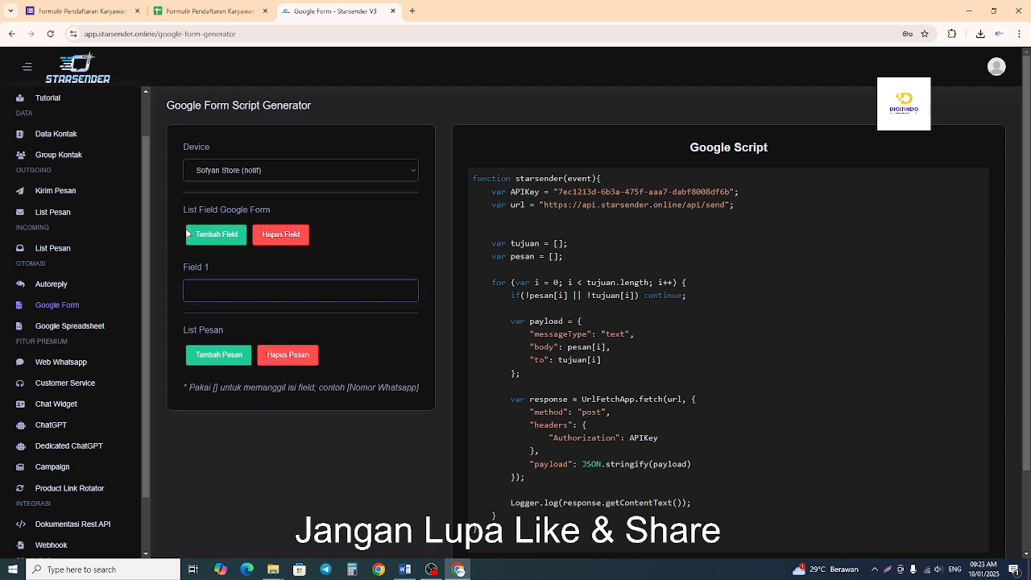
click(211, 11)
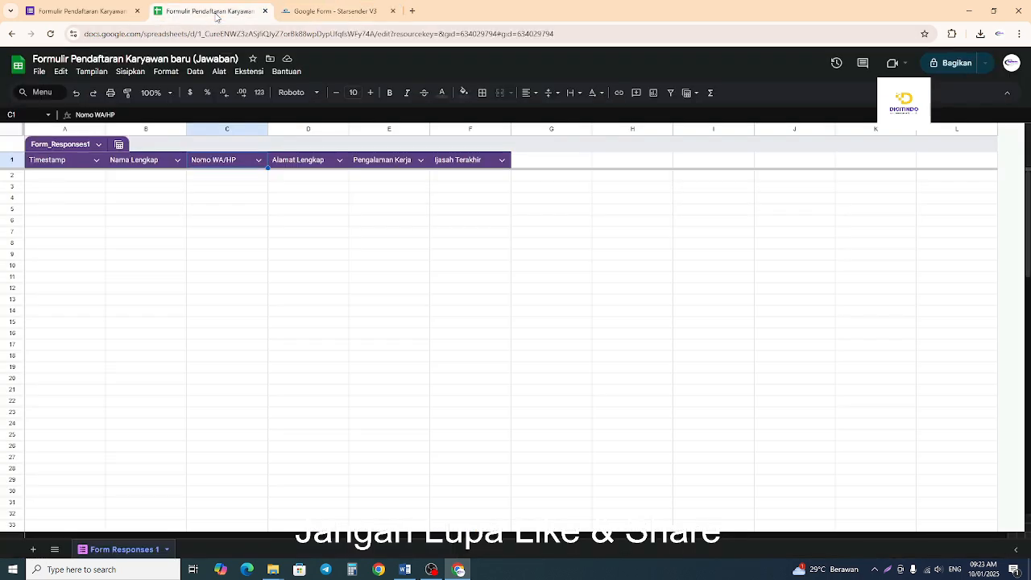
click(330, 10)
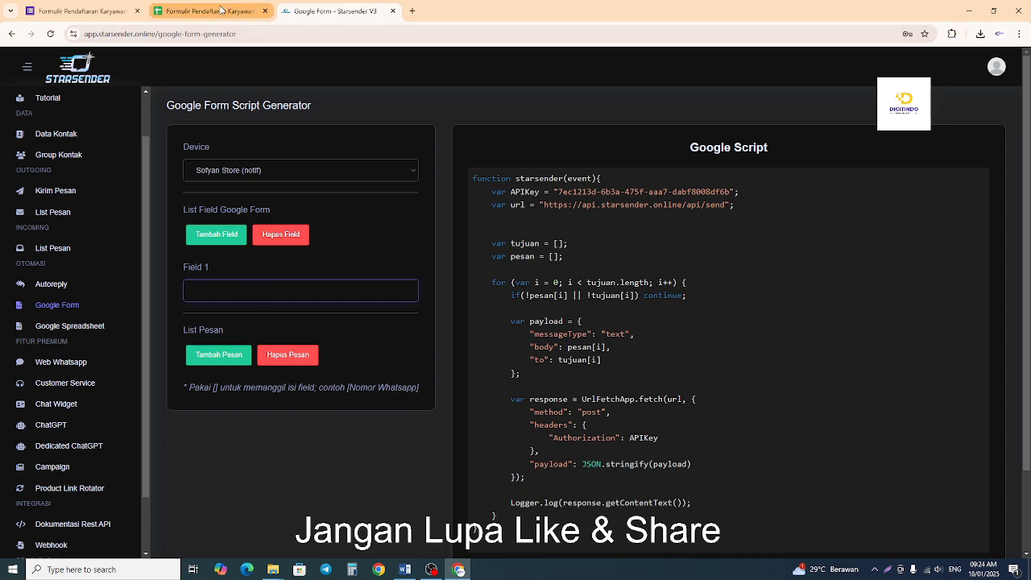
Fill Field 1 with "Nomo WA/HP" copied from the response spreadsheet's column heading, and check its line in the script.
click(221, 10)
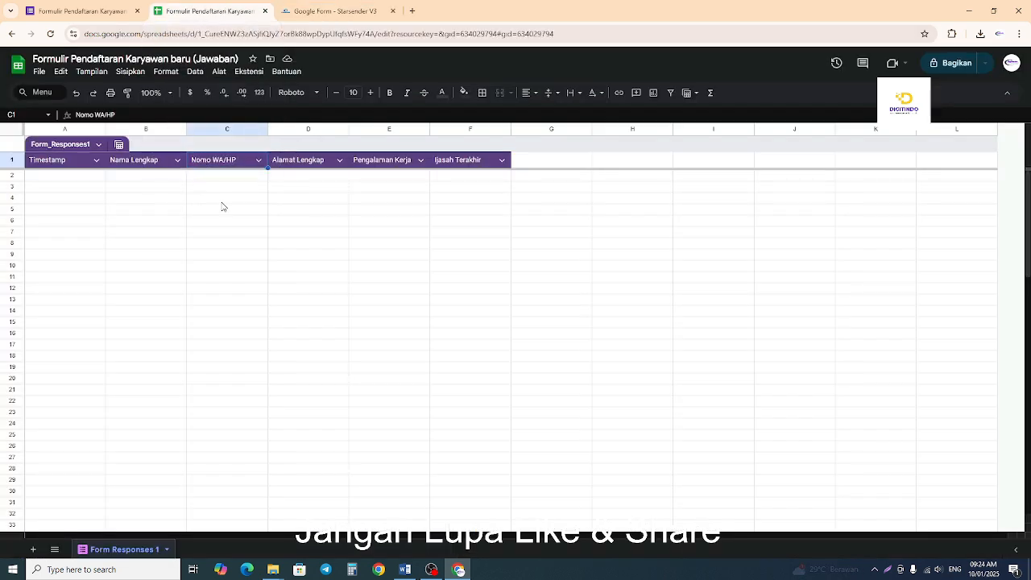
click(225, 208)
click(231, 163)
right_click(230, 163)
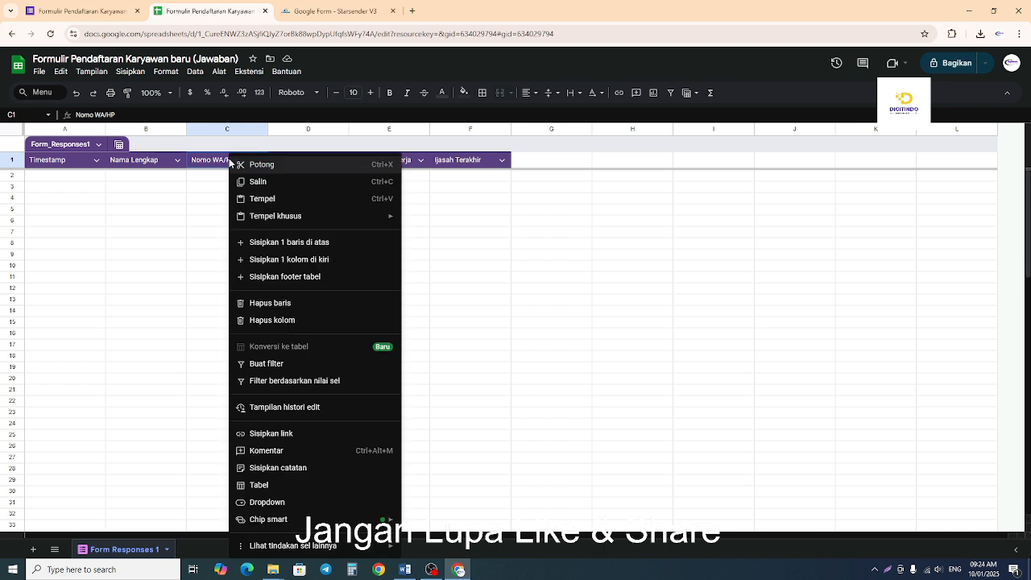
click(266, 186)
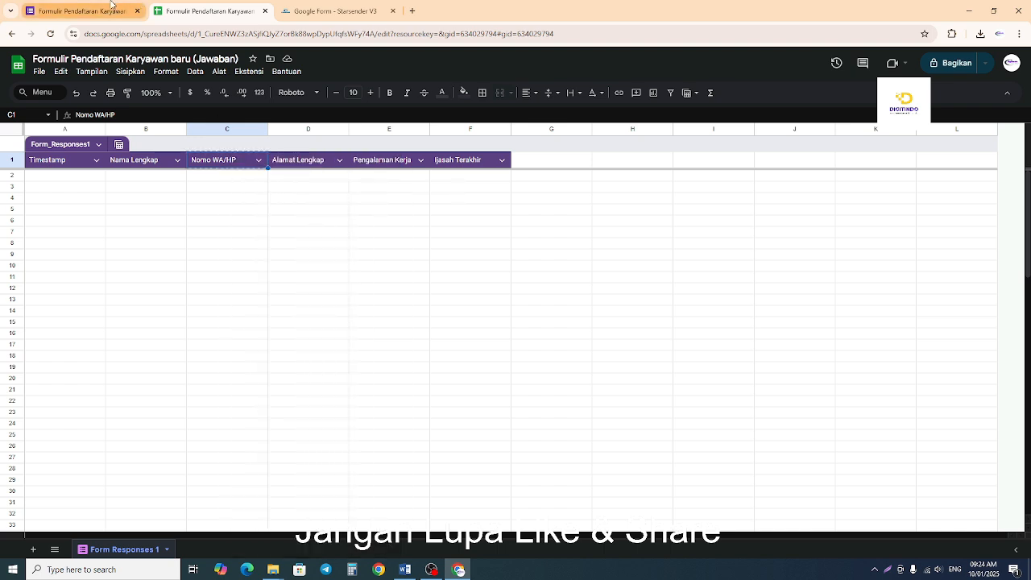
click(334, 11)
right_click(269, 292)
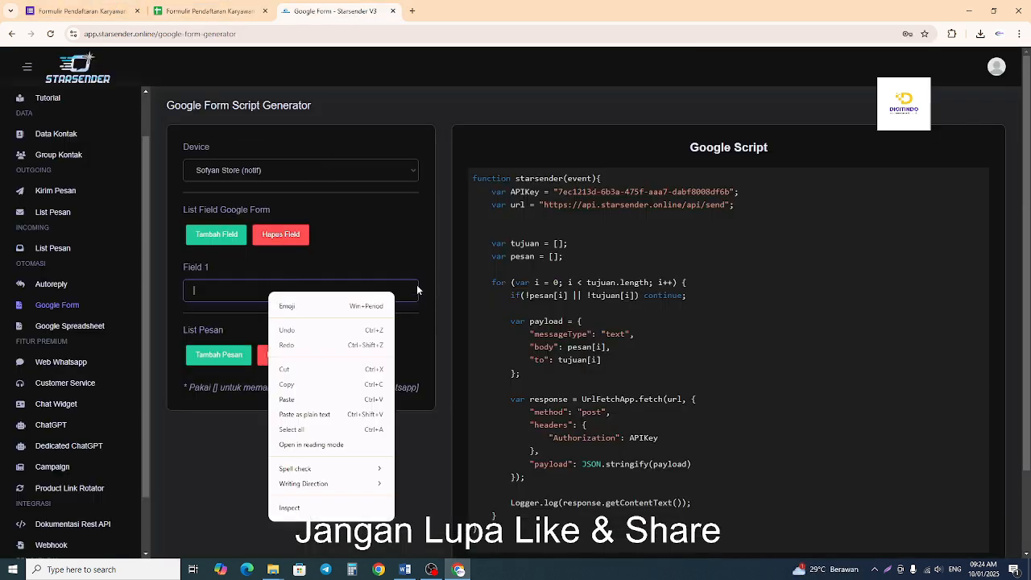
click(311, 403)
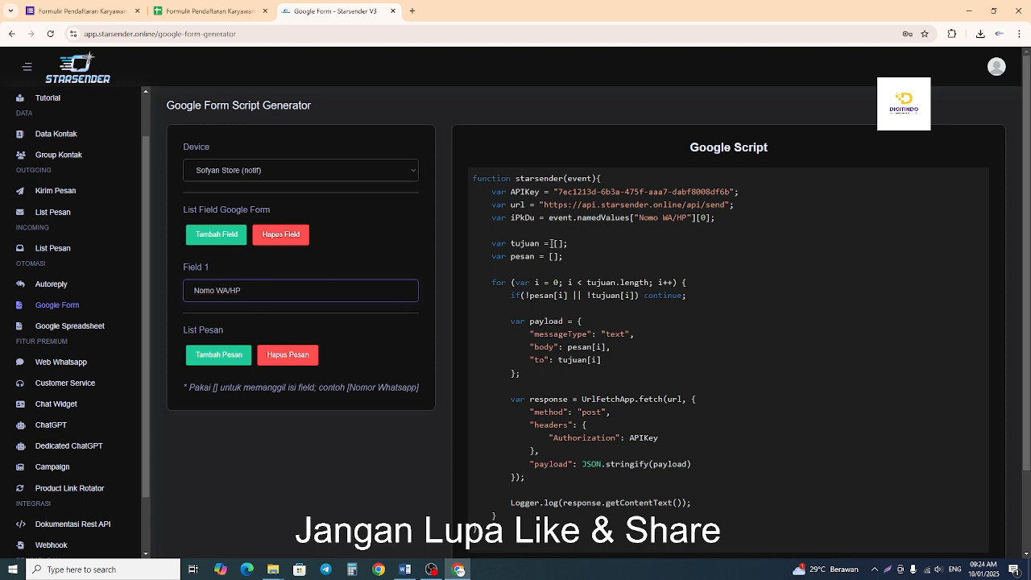
drag(549, 217, 734, 226)
click(371, 496)
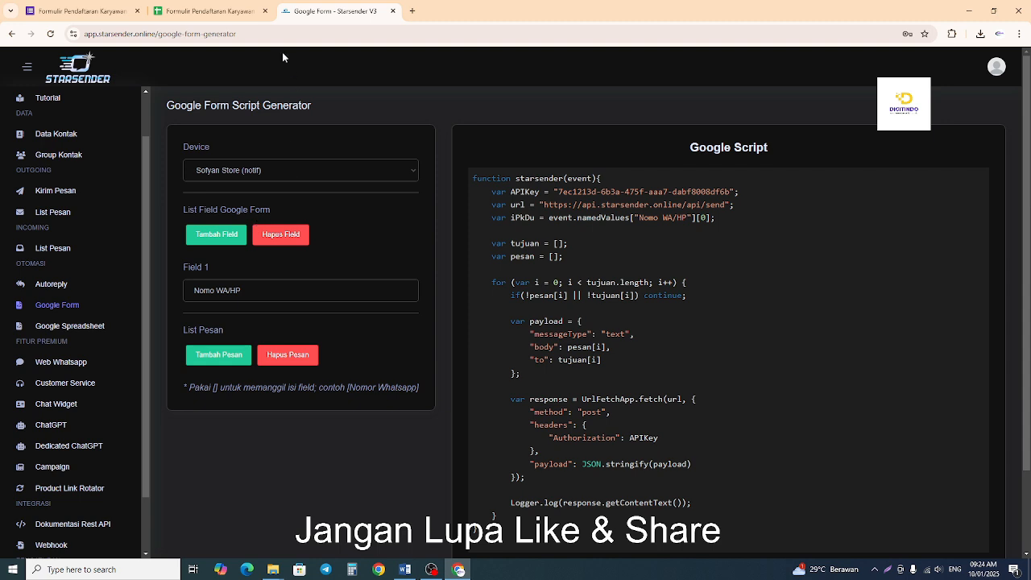
Go through the response spreadsheet's column headings from Nama Lengkap to Ijasah Terakhir.
click(214, 15)
click(134, 163)
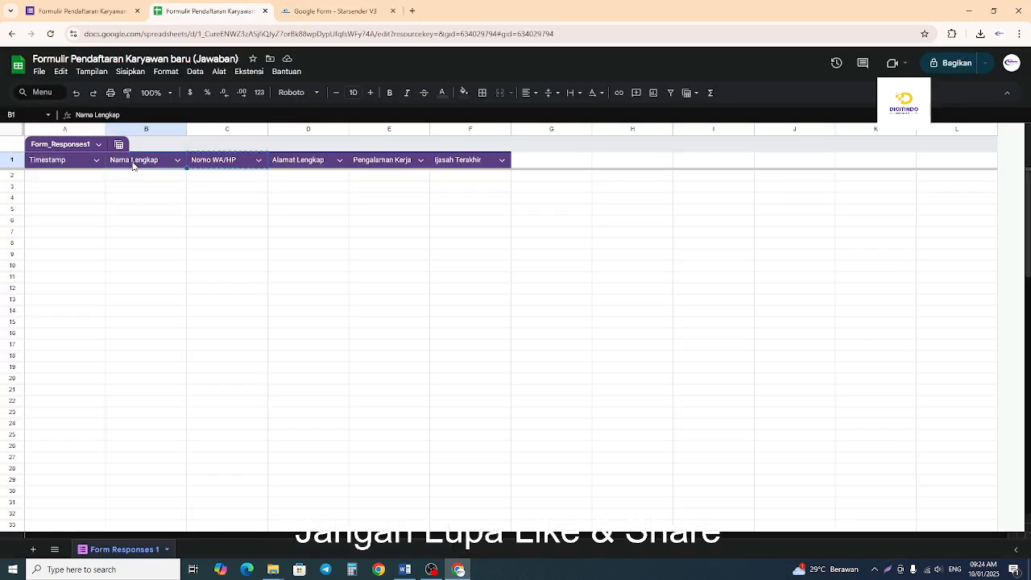
click(223, 165)
click(288, 166)
click(381, 166)
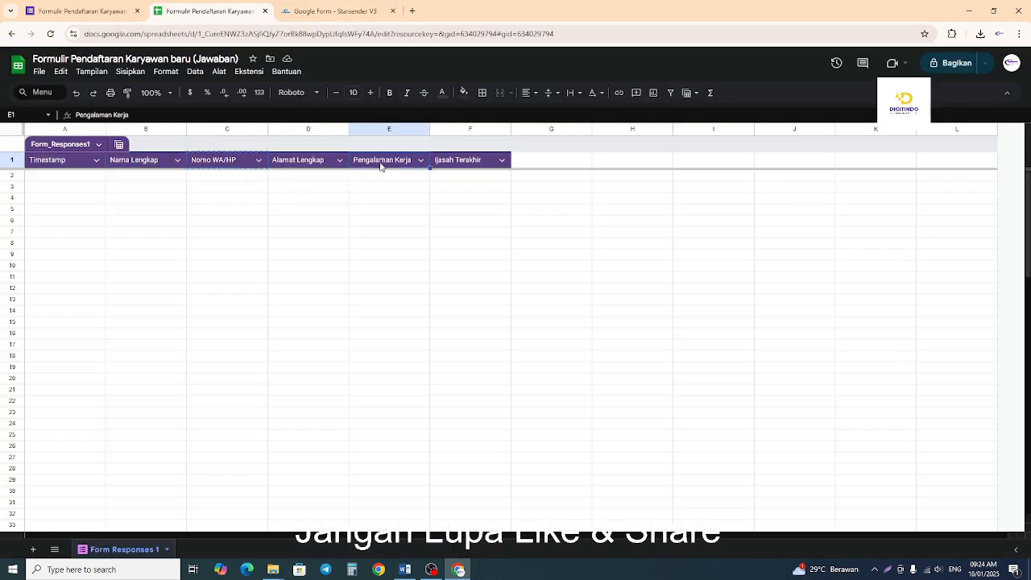
click(457, 168)
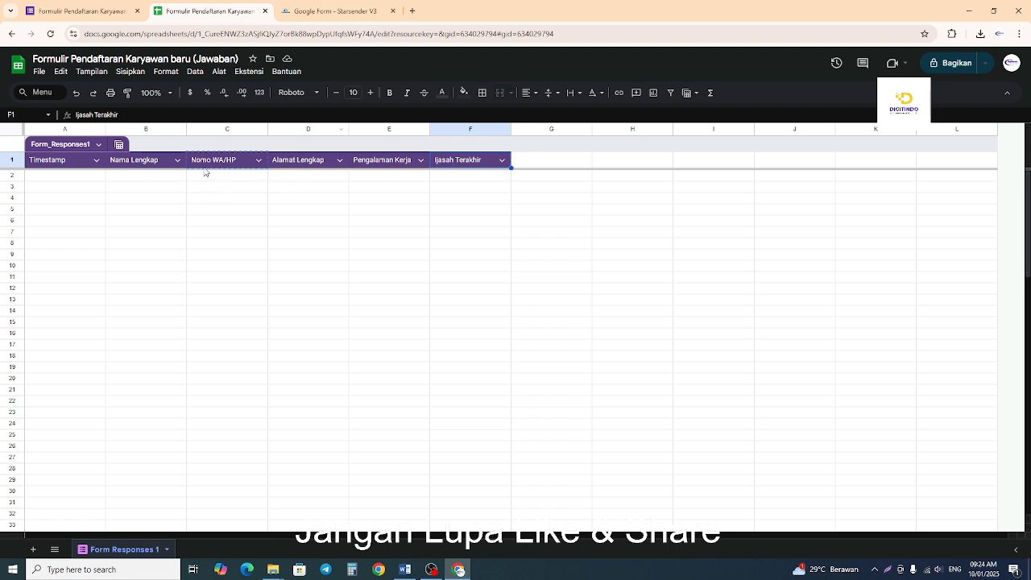
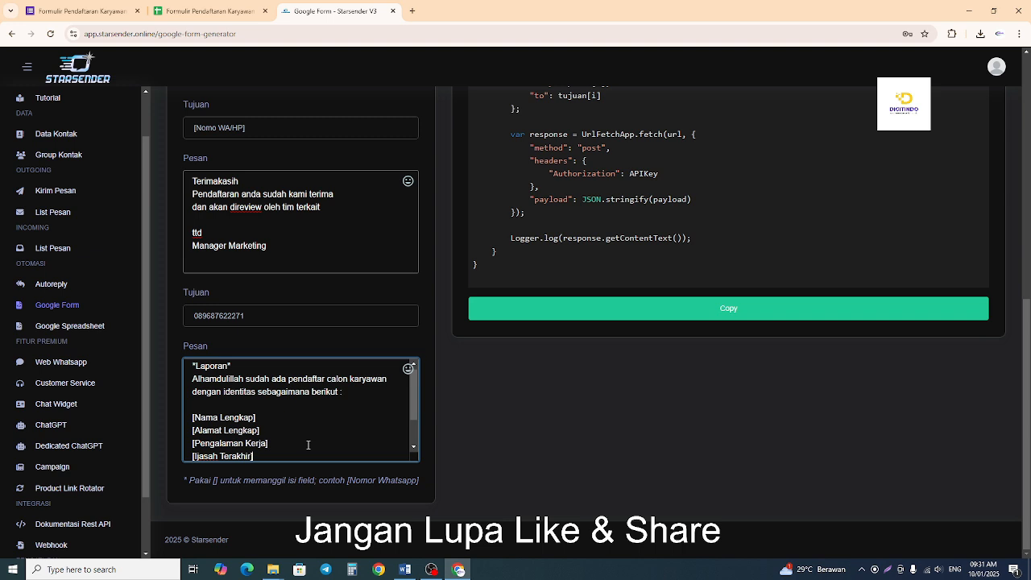
End the second message with the line "Demikian laporan kami", separated from the field placeholders by a blank line.
key(Return)
key(Return)
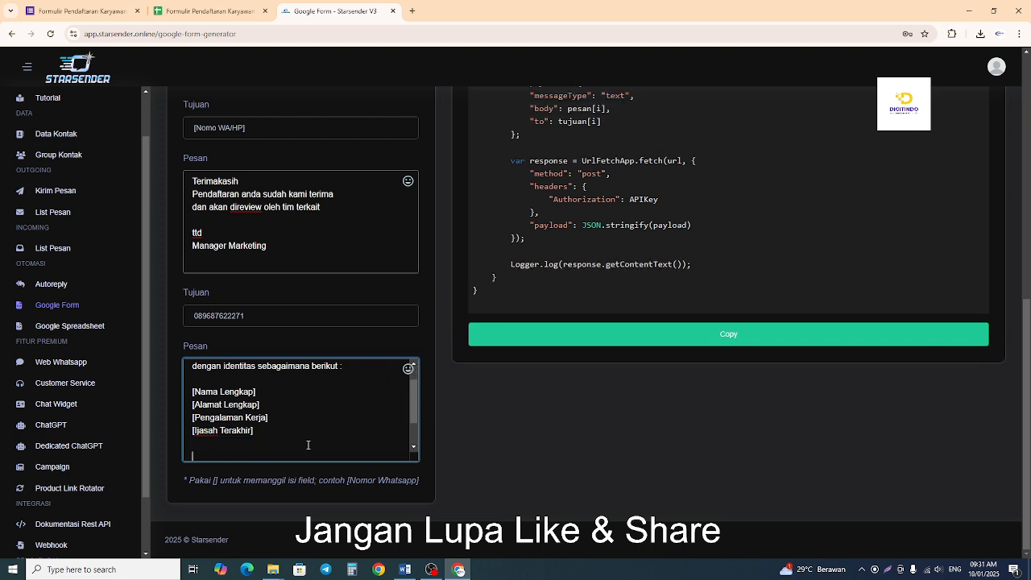
text(Demikian laporan kami)
Check the "wa admin/client" item in the Word outline, and review the two existing messages in the Starsender script generator.
click(405, 569)
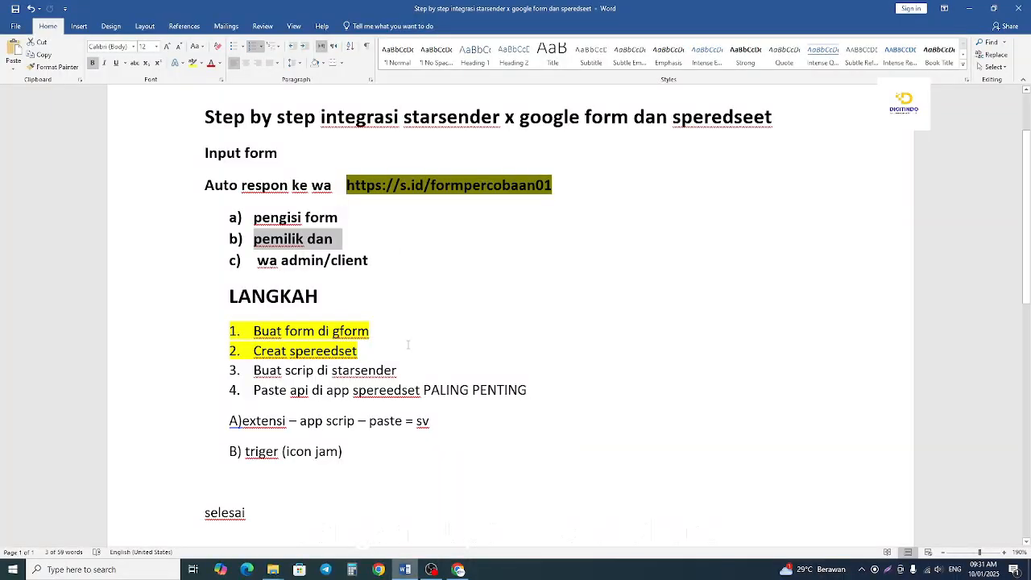
click(262, 242)
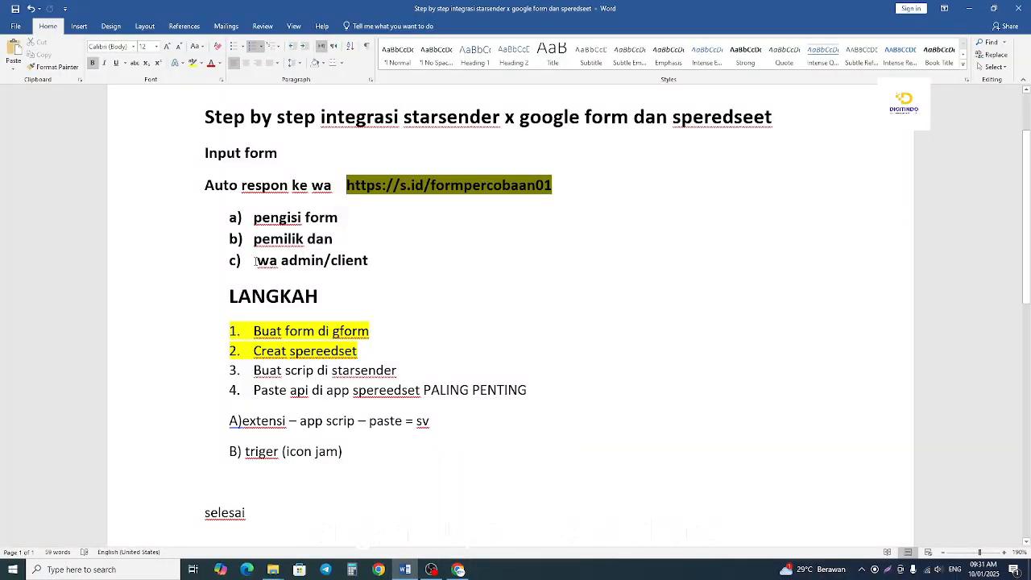
drag(256, 260, 437, 264)
click(463, 571)
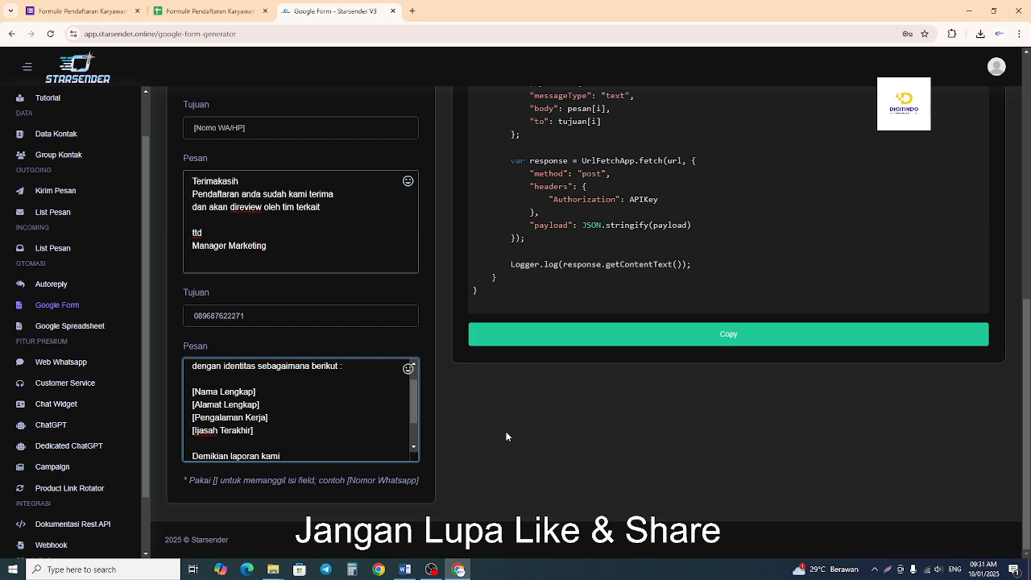
scroll(488, 412, up, 3)
scroll(438, 378, down, 3)
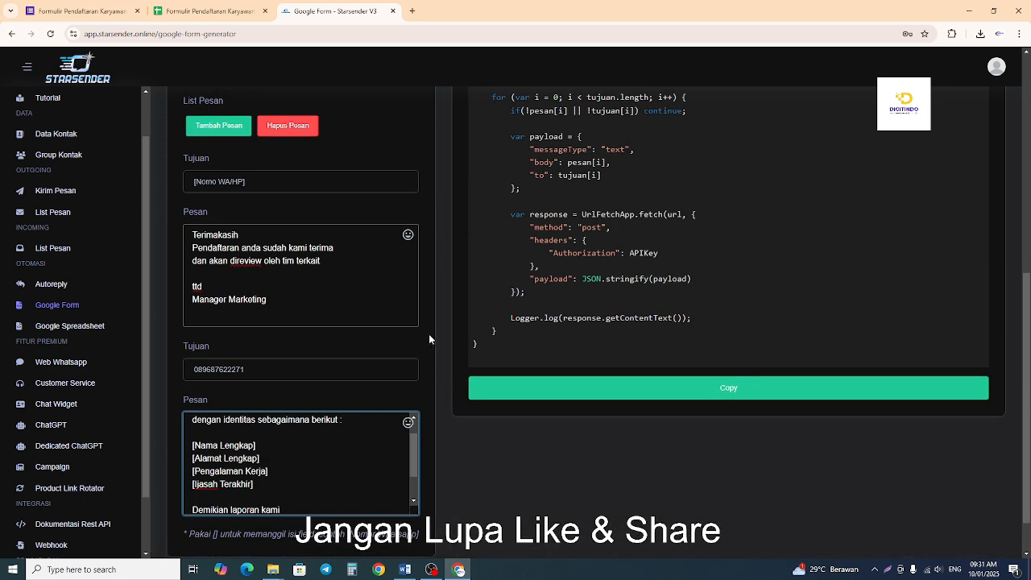
scroll(427, 338, up, 3)
scroll(425, 340, down, 3)
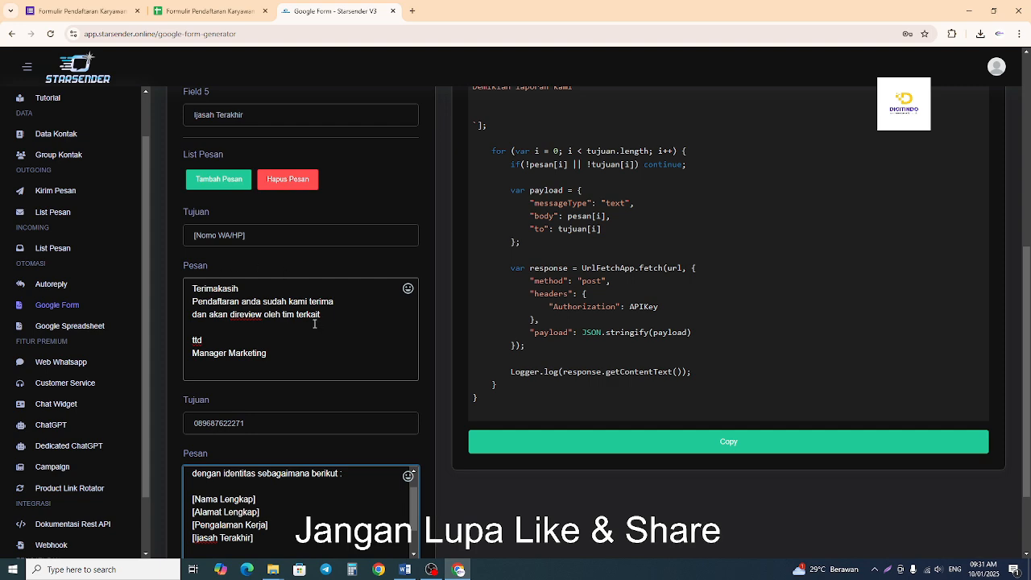
scroll(314, 323, down, 3)
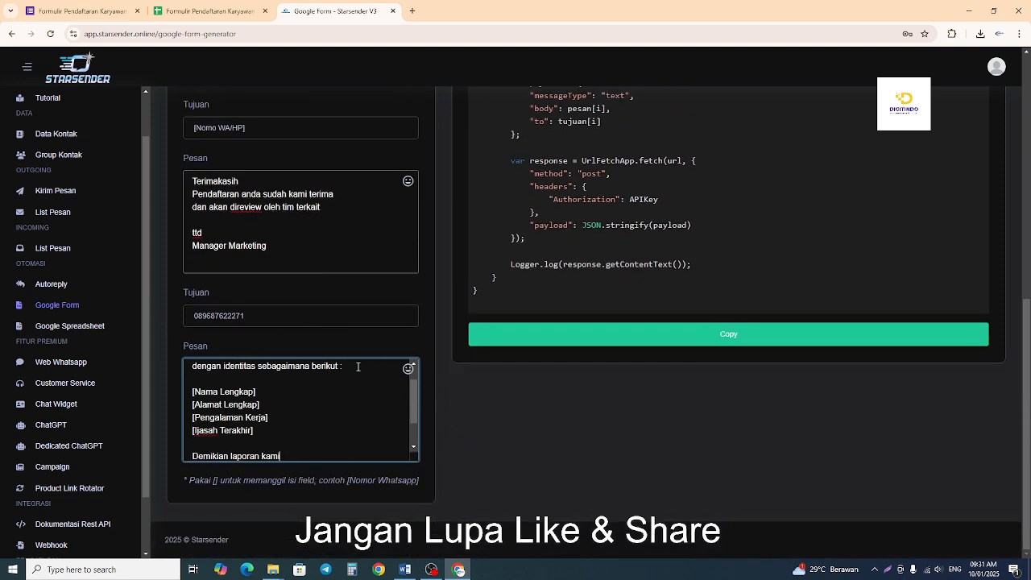
scroll(454, 411, up, 2)
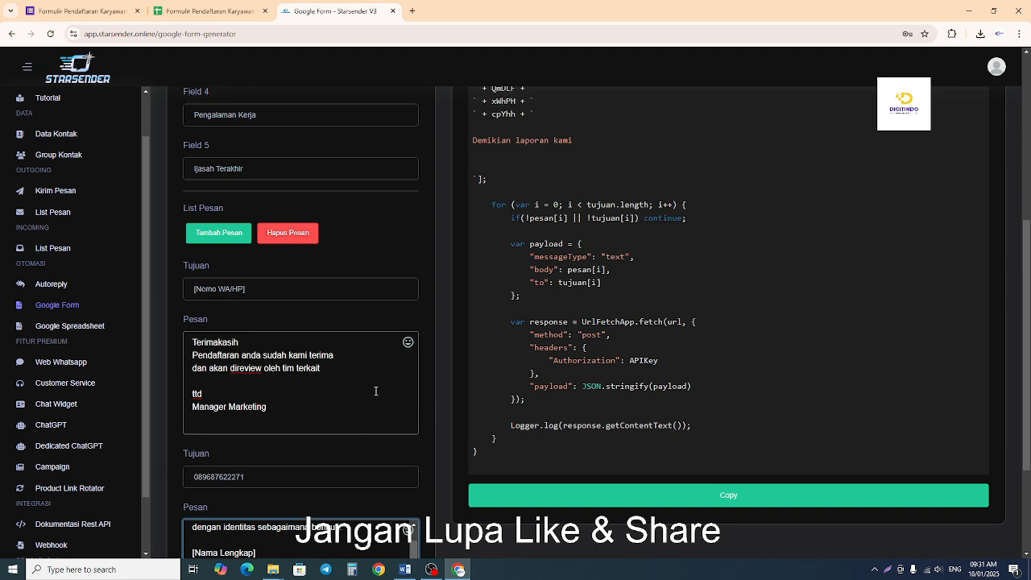
scroll(375, 391, down, 1)
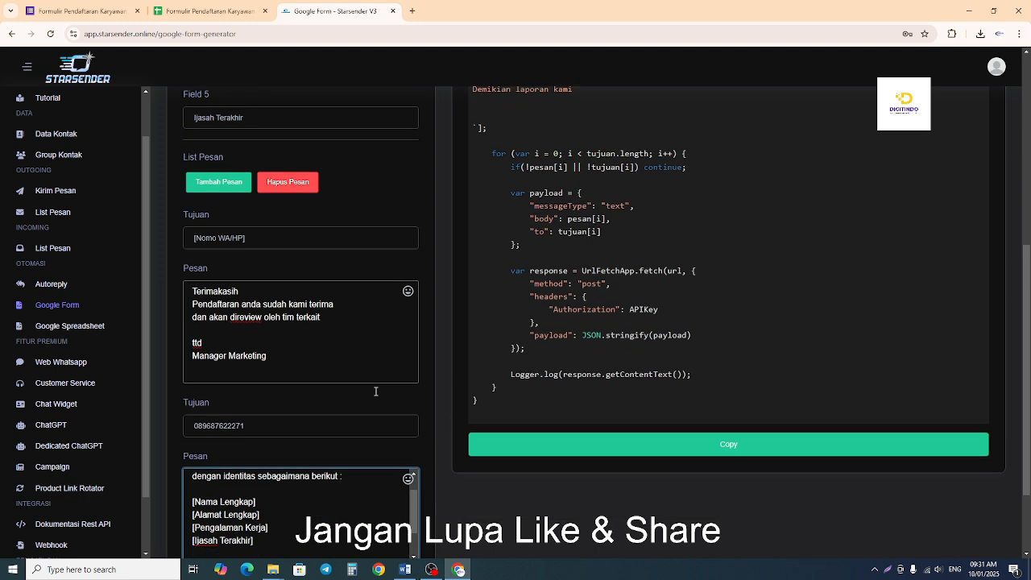
Add a third message to the script generator and enter the admin's WhatsApp number as its destination.
click(213, 184)
scroll(339, 365, down, 5)
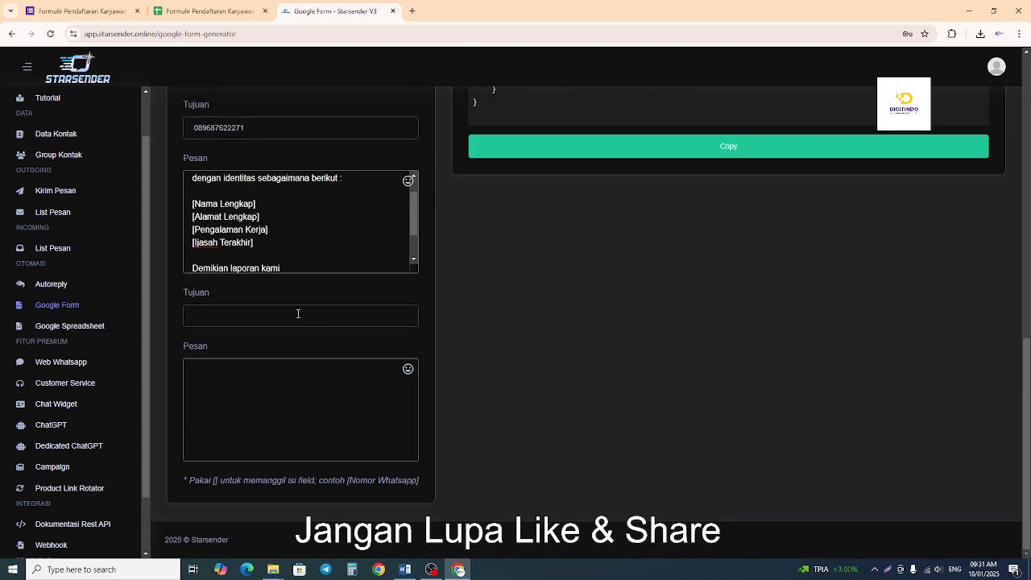
click(278, 306)
drag(283, 315, 170, 322)
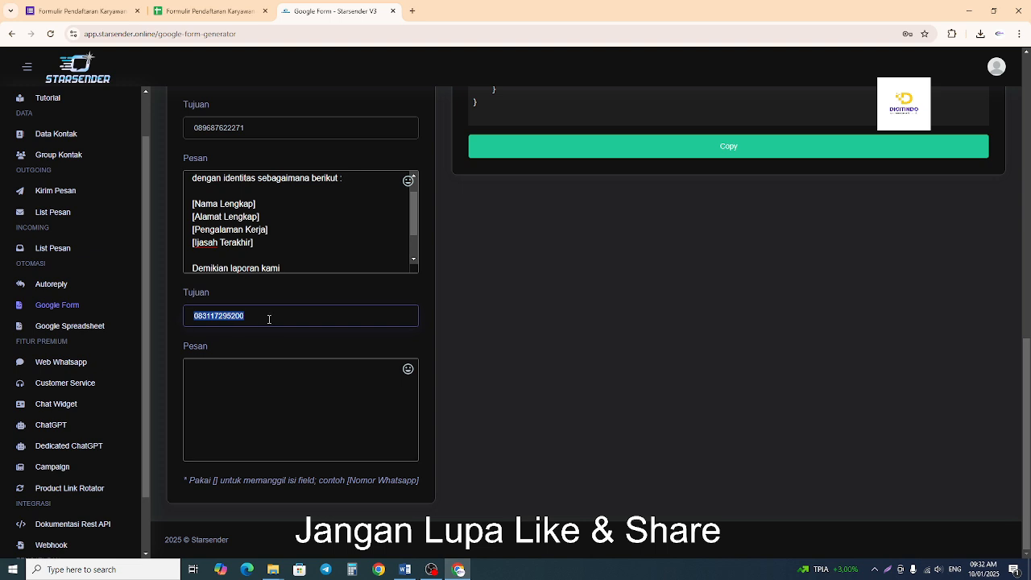
Remove the empty lines after "Demikian laporan kami" at the end of the second message.
click(264, 389)
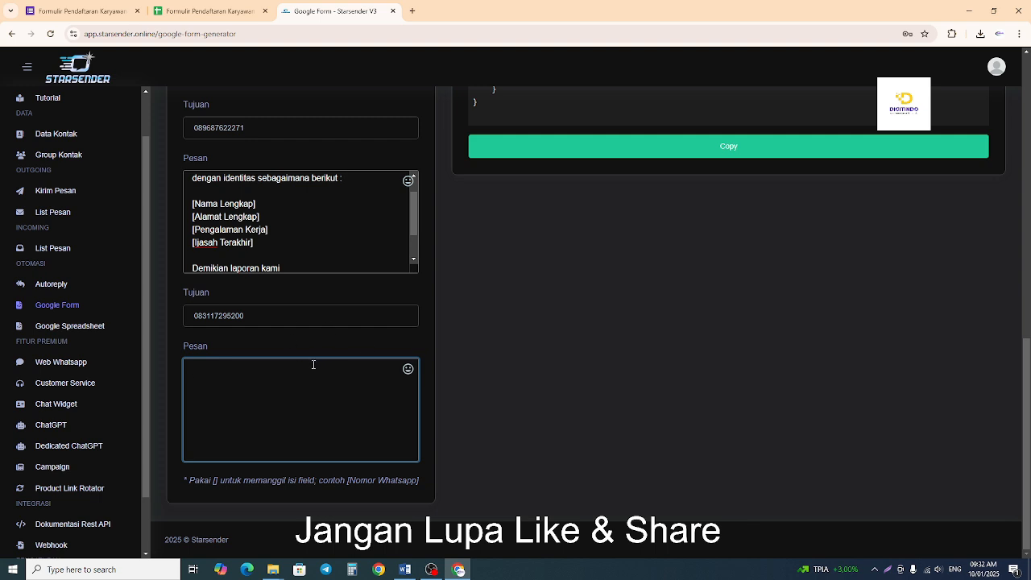
scroll(322, 236, up, 1)
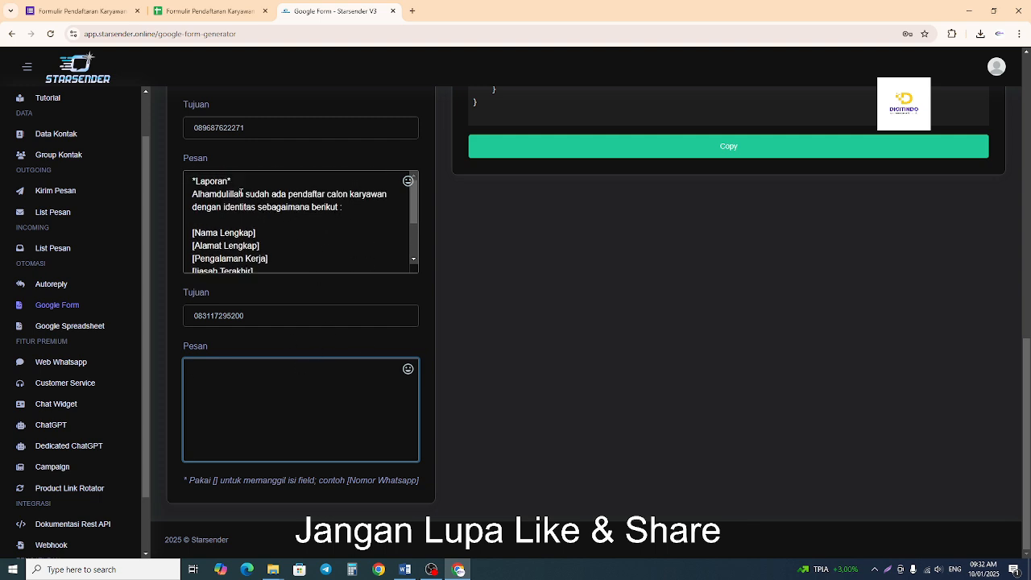
scroll(258, 241, down, 2)
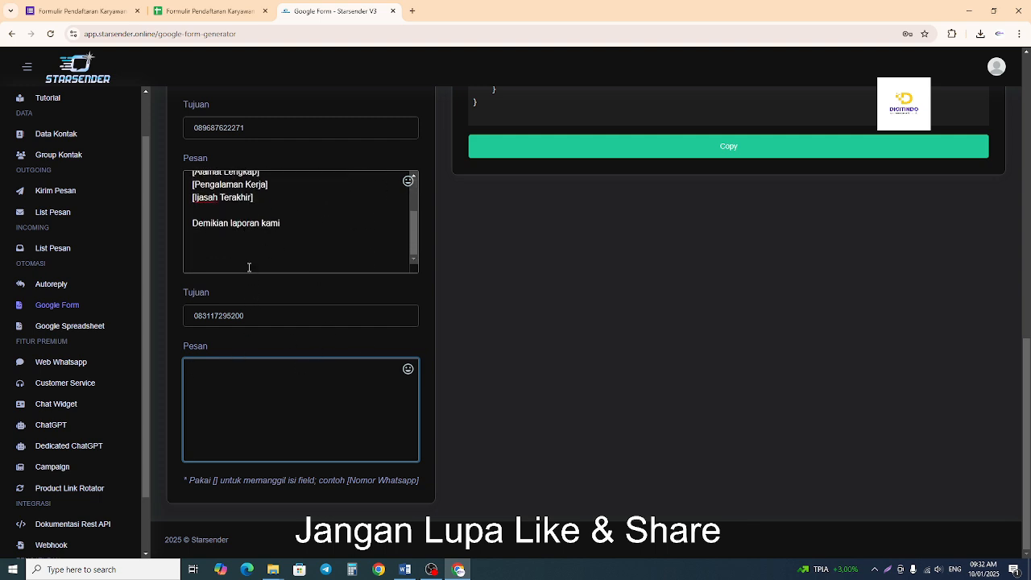
click(248, 266)
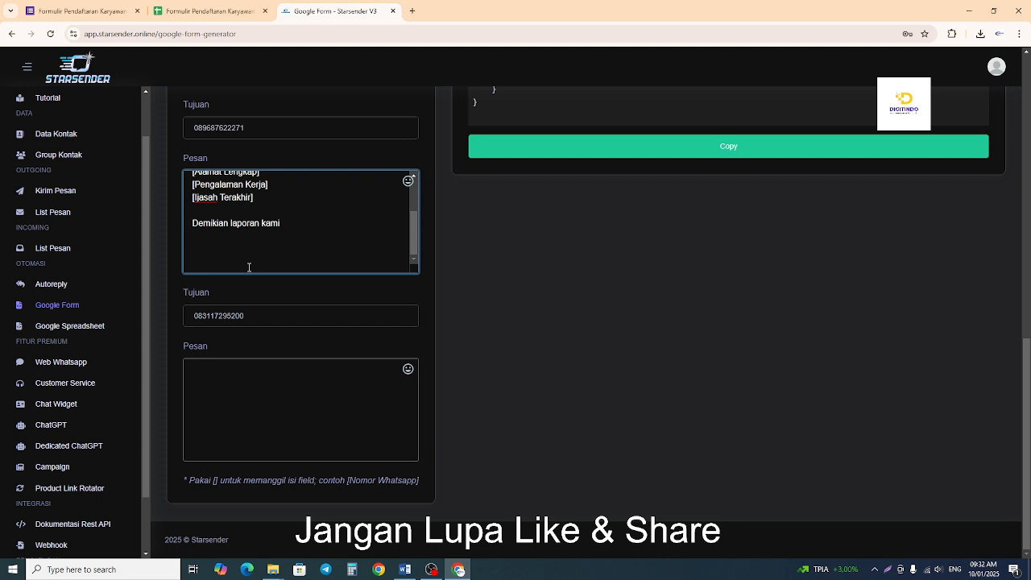
key(BackSpace)
key(BackSpace)
key(BackSpace)
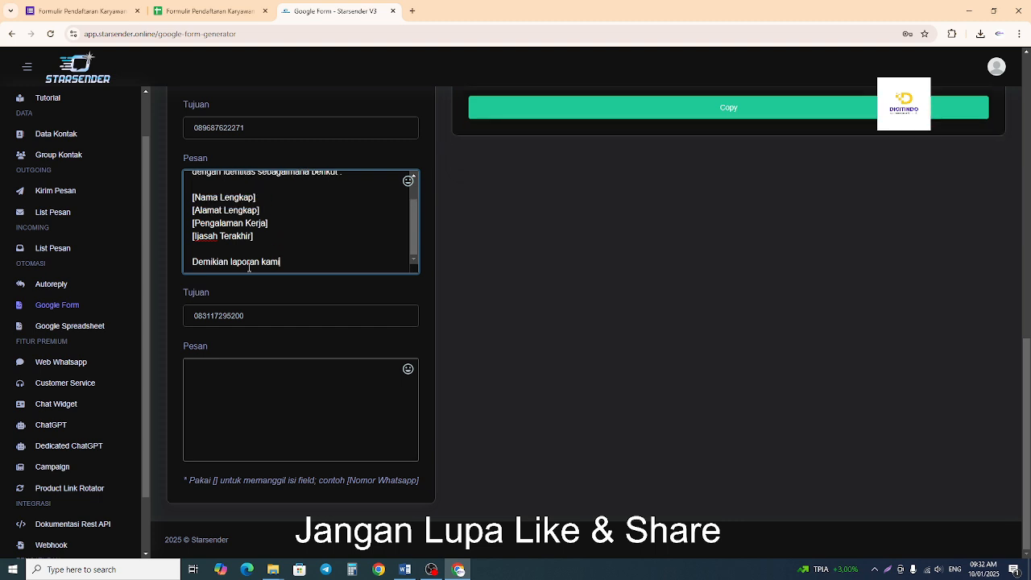
Start the third message with the bold heading "*Laporan*" on its own line, and check the second message's opening for wording.
click(297, 392)
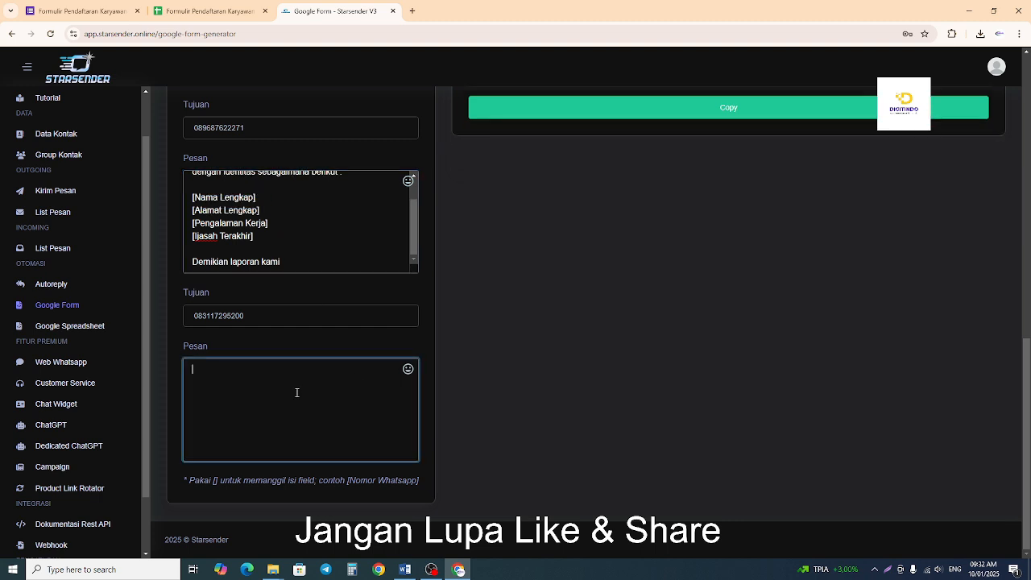
text(*Laporan*)
key(Return)
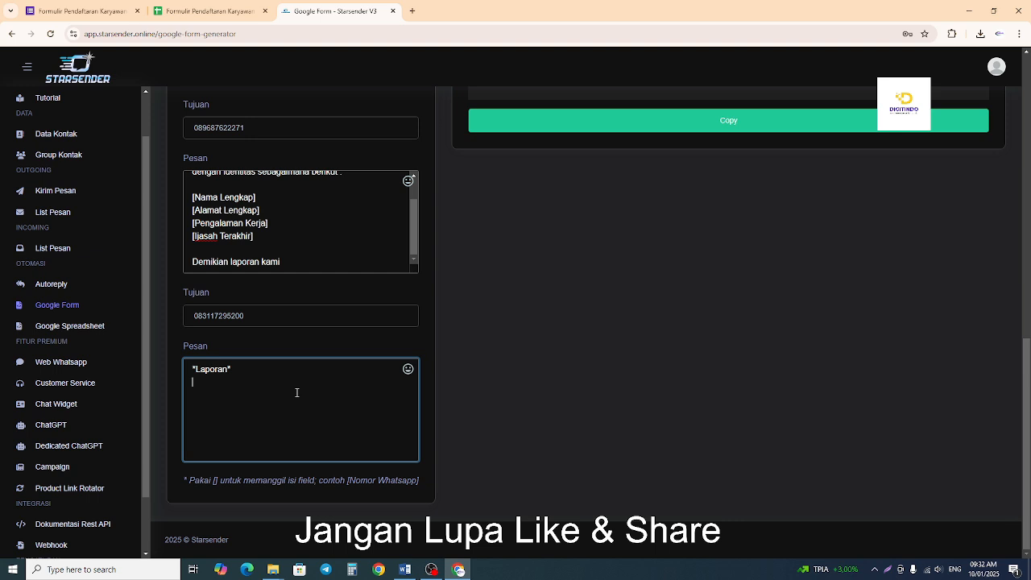
scroll(435, 339, up, 1)
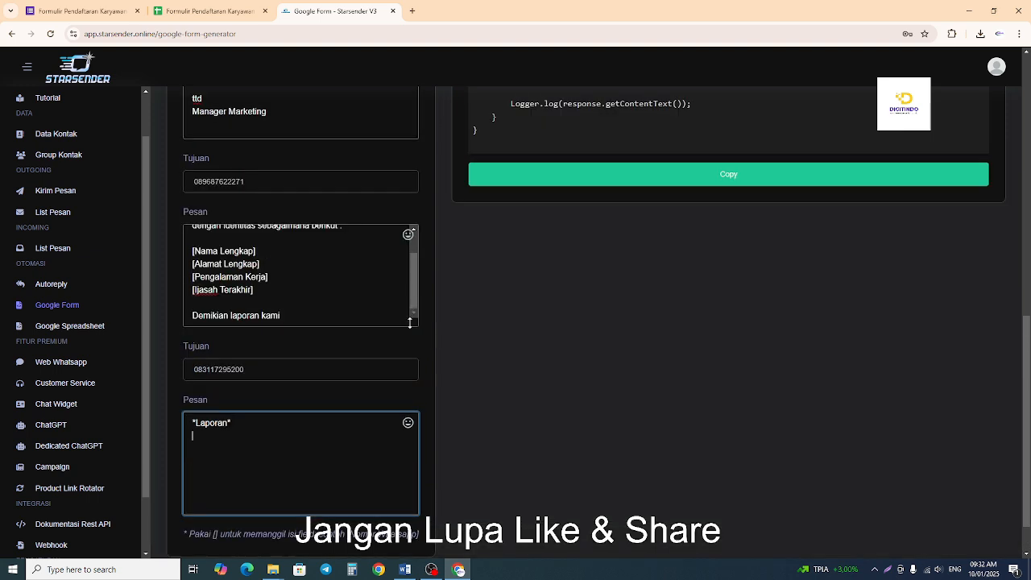
drag(413, 287, 413, 267)
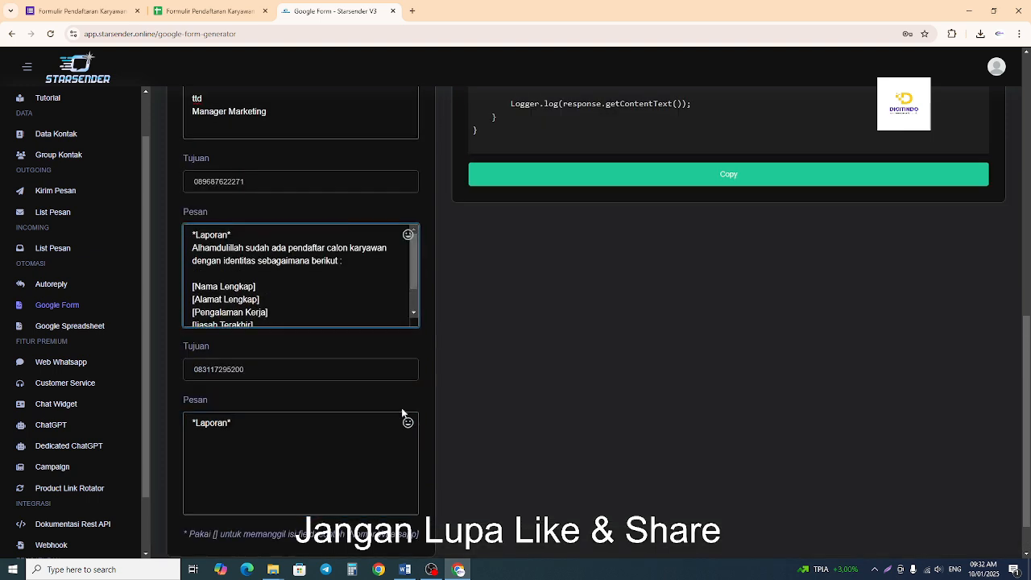
scroll(401, 408, down, 1)
Add the line "Sudah ada pendaftar baru dengan detail sebagaimana berikut :" below the third message's heading.
click(281, 401)
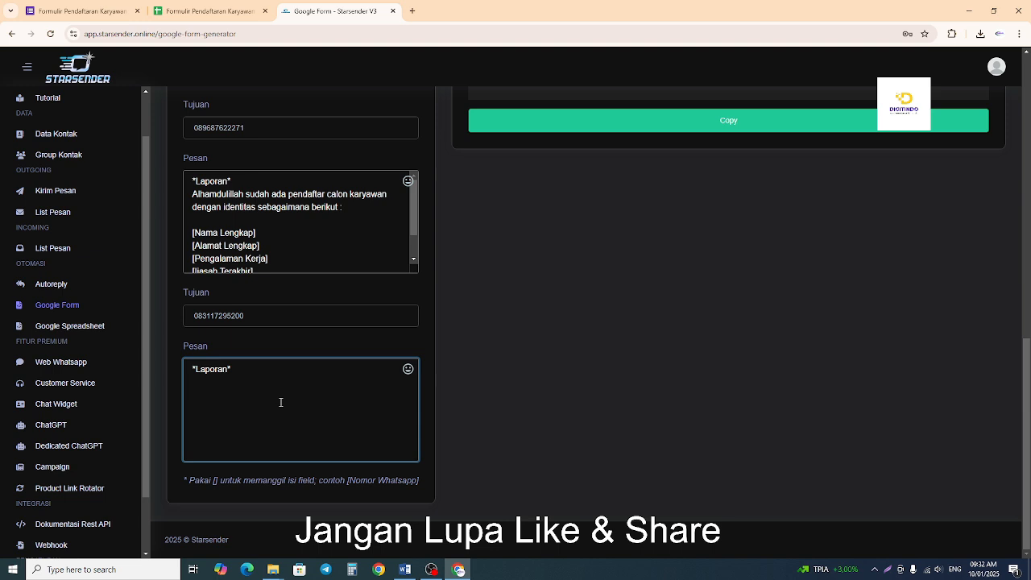
text(sud)
key(BackSpace)
key(BackSpace)
key(BackSpace)
text(Sudah ada pendg)
key(BackSpace)
text(aftar )
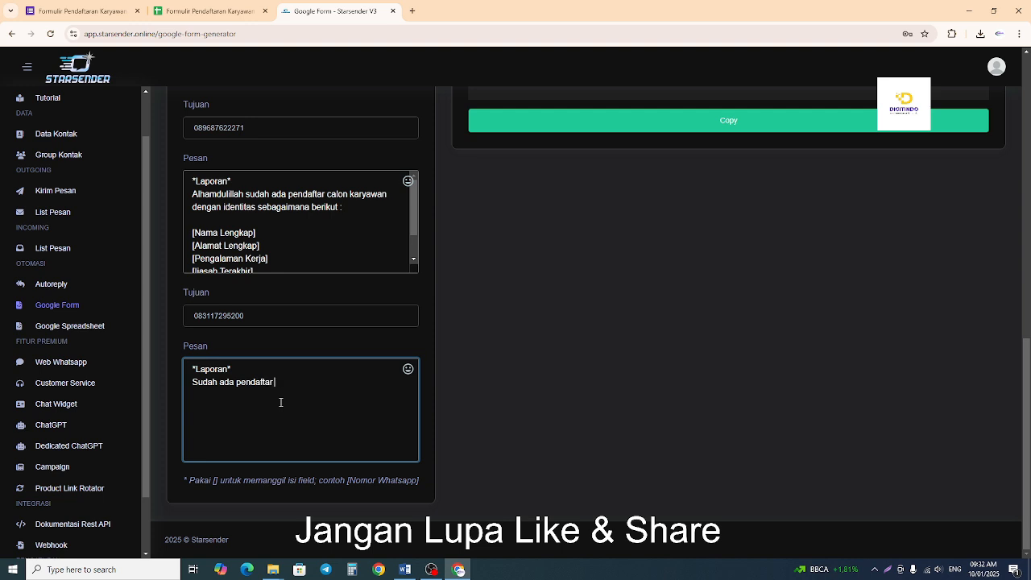
text(baru dengan detail sebagaimana beri)
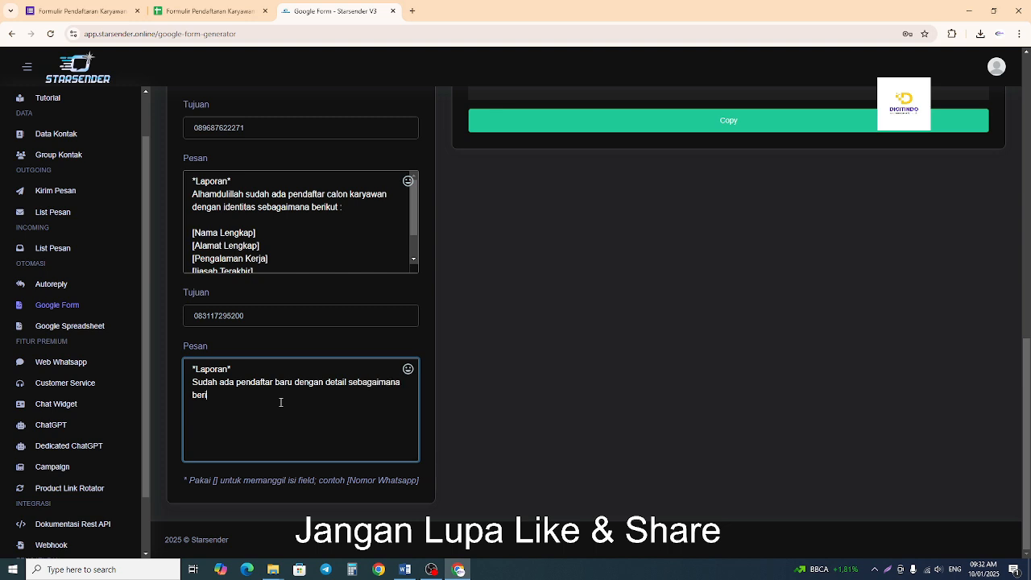
text(kut :)
Copy the second message's text from [Nama Lengkap] through "Demikian laporan kami" into the third message after a blank line.
drag(415, 223, 414, 250)
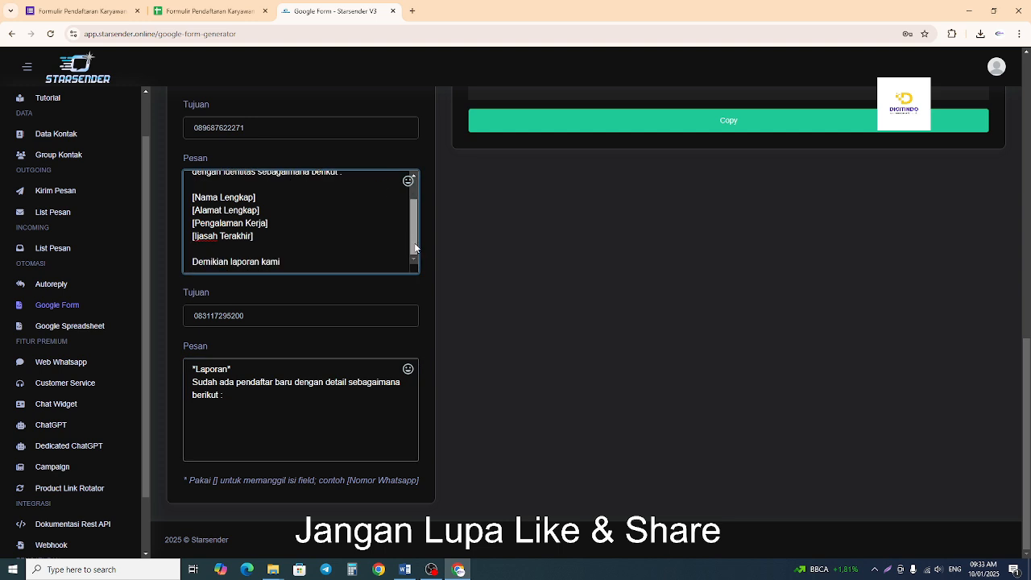
drag(298, 262, 192, 197)
key(ctrl+c)
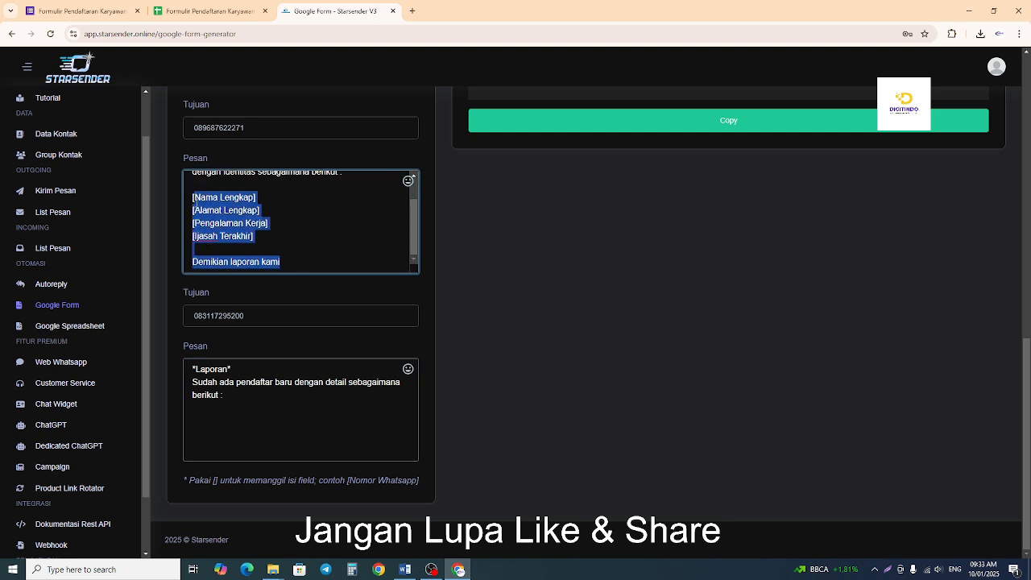
right_click(203, 202)
click(224, 256)
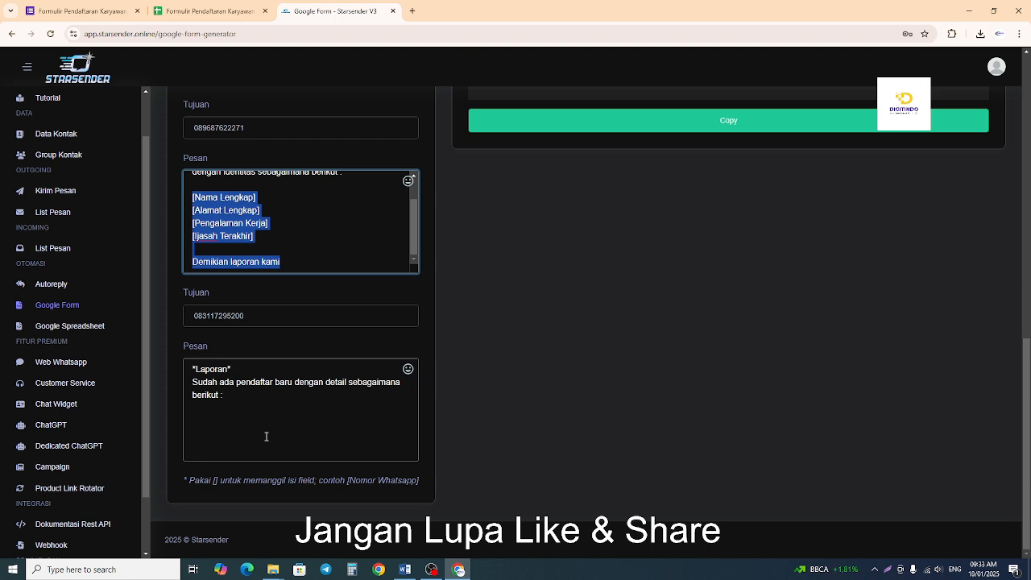
click(216, 424)
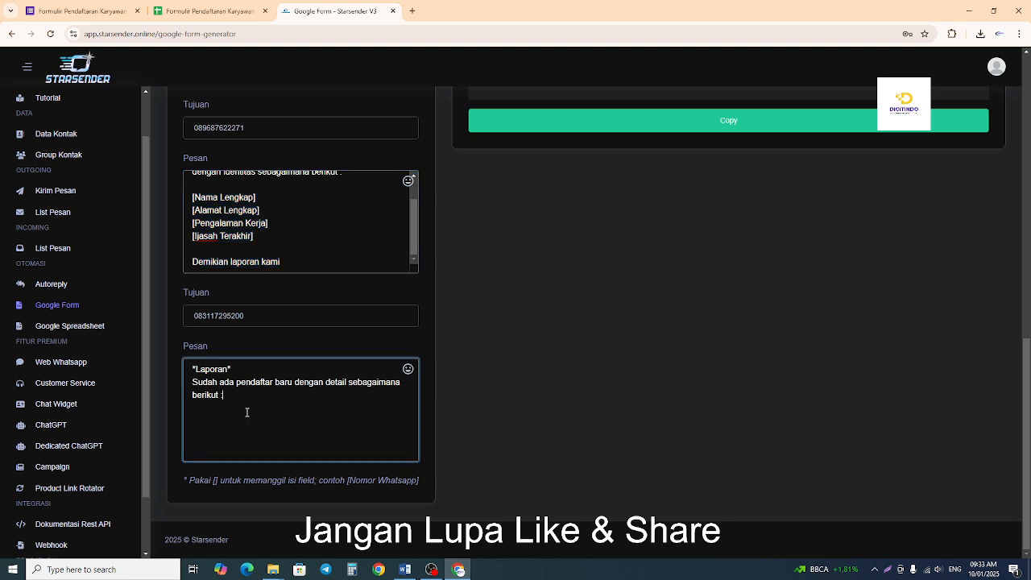
key(Return)
key(Return)
key(ctrl+v)
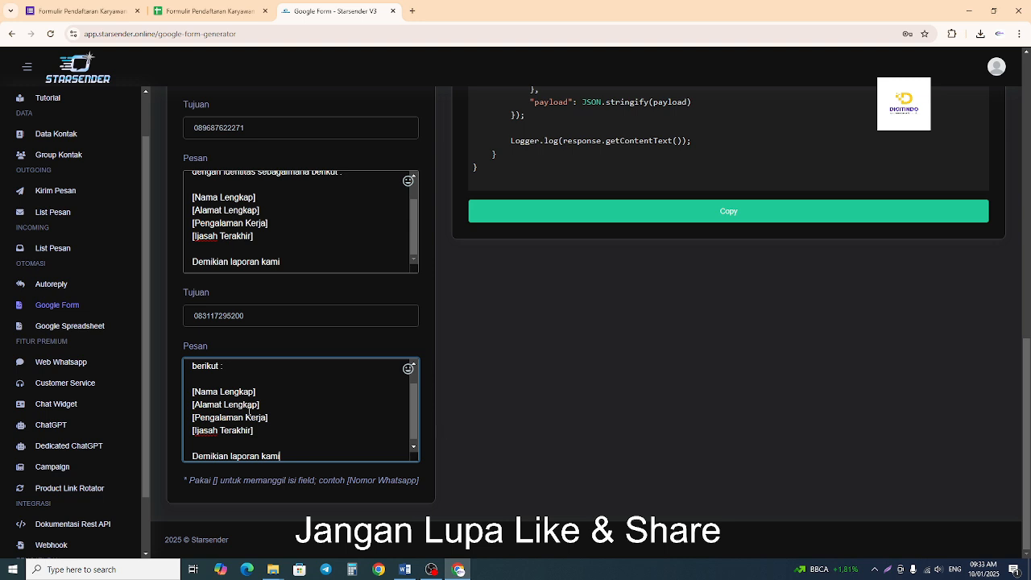
scroll(310, 422, up, 2)
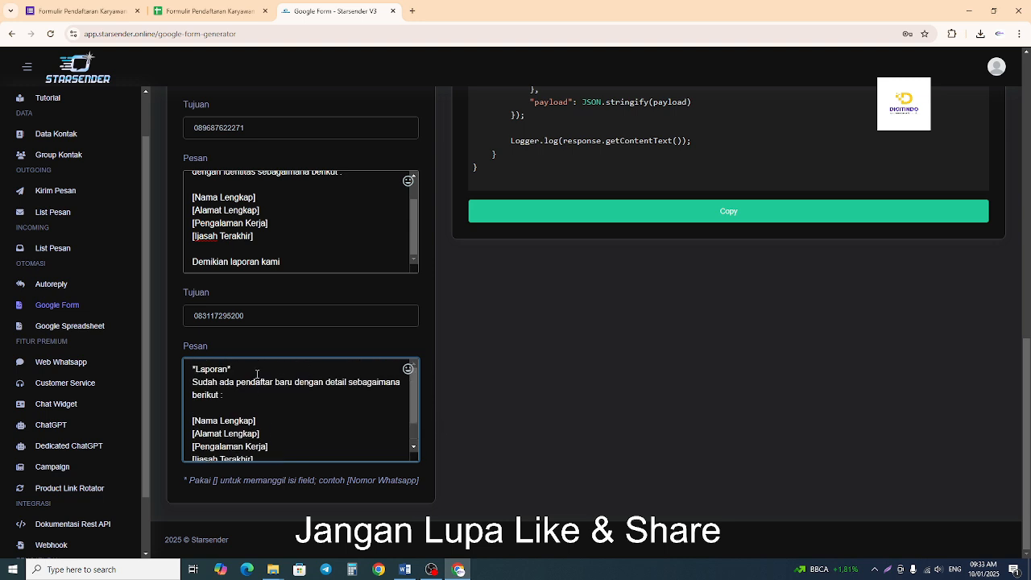
drag(237, 369, 188, 369)
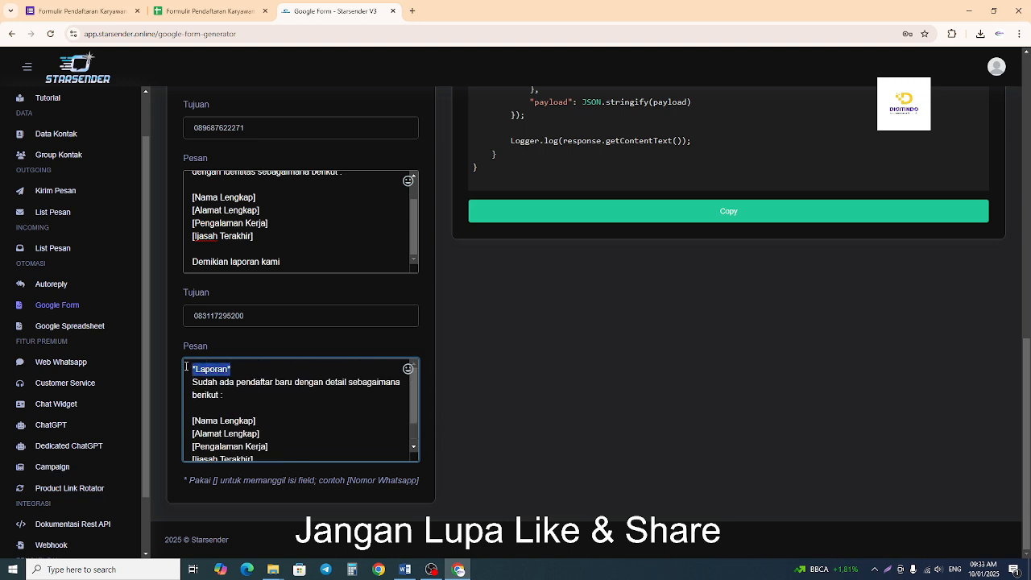
Close the third message with the italic signature lines "_ttd_" and "_Manager Marketing_" after a blank line.
scroll(281, 375, down, 2)
click(312, 451)
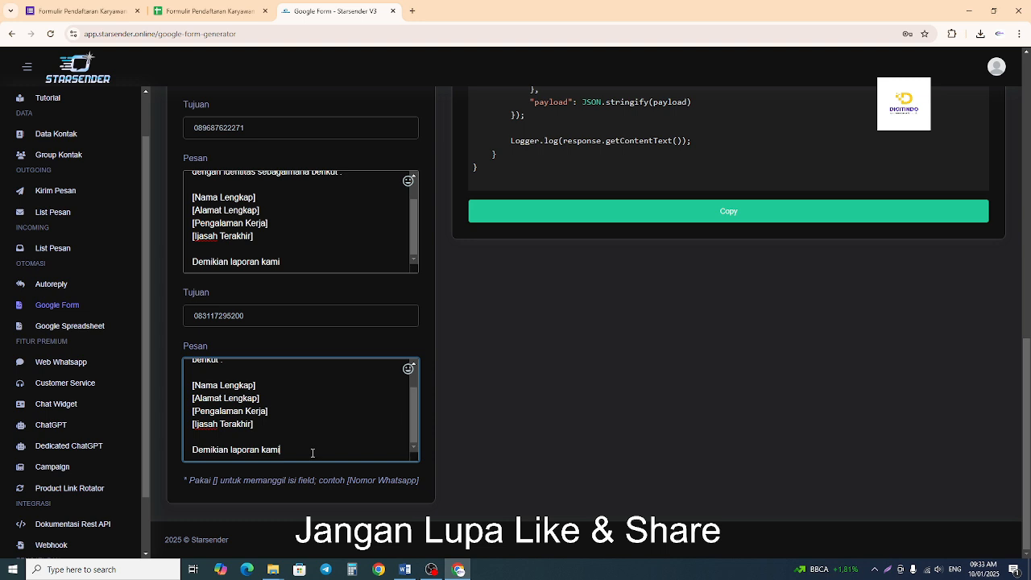
key(Return)
key(Return)
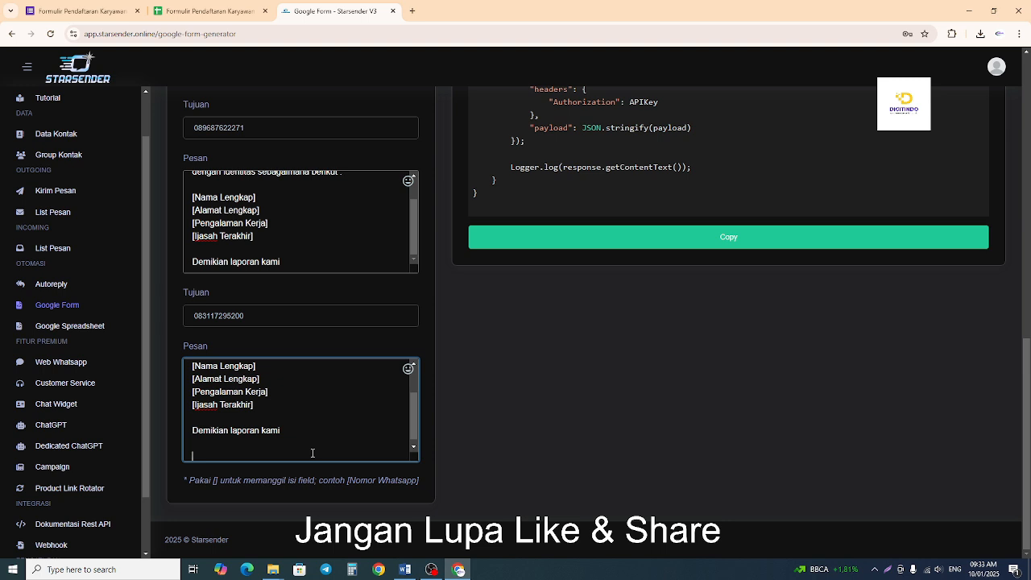
text(_ttd_)
key(Return)
text(_ma)
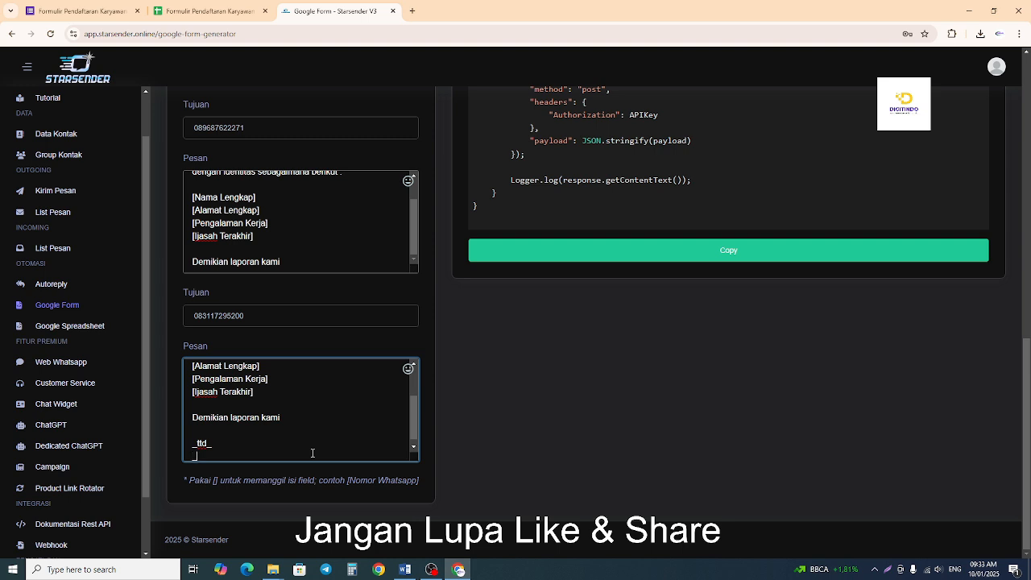
key(BackSpace)
key(BackSpace)
text(Manager m)
key(BackSpace)
text(Marketing)
Check the "Buat scrip di starsender" item in the Word outline, and review the generated script in Starsender.
click(406, 569)
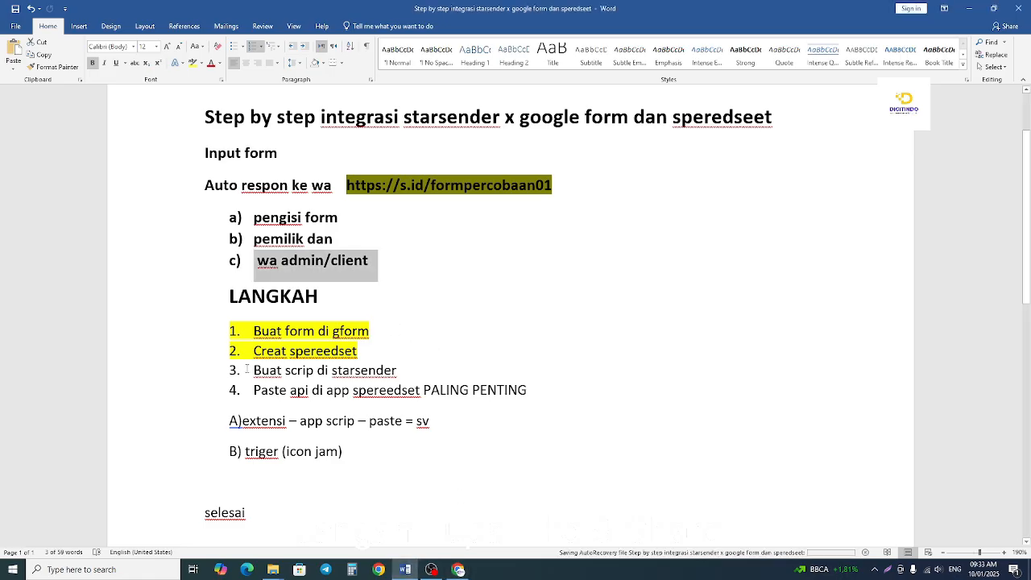
drag(254, 370, 403, 371)
click(459, 570)
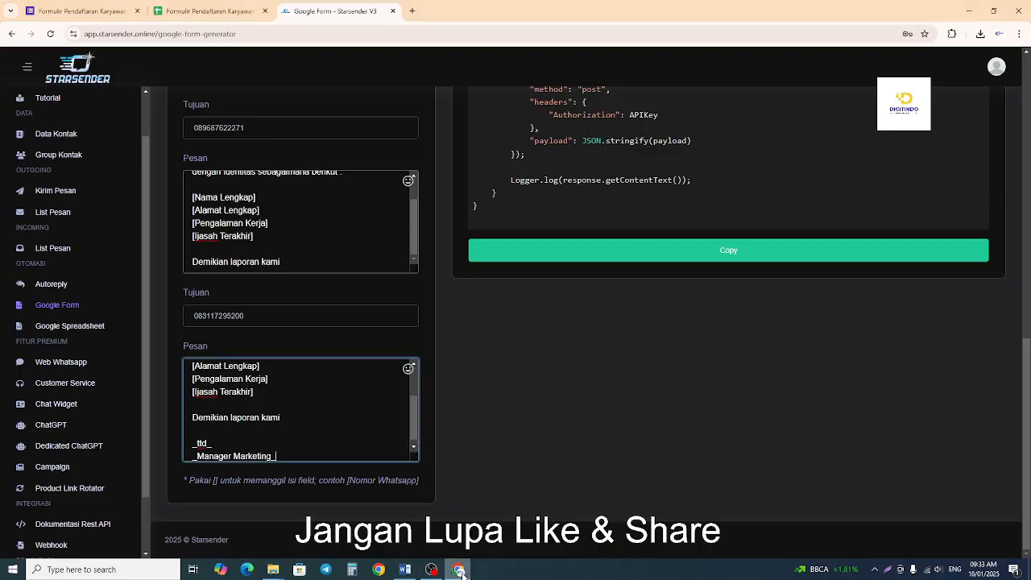
scroll(621, 386, up, 10)
scroll(740, 354, up, 5)
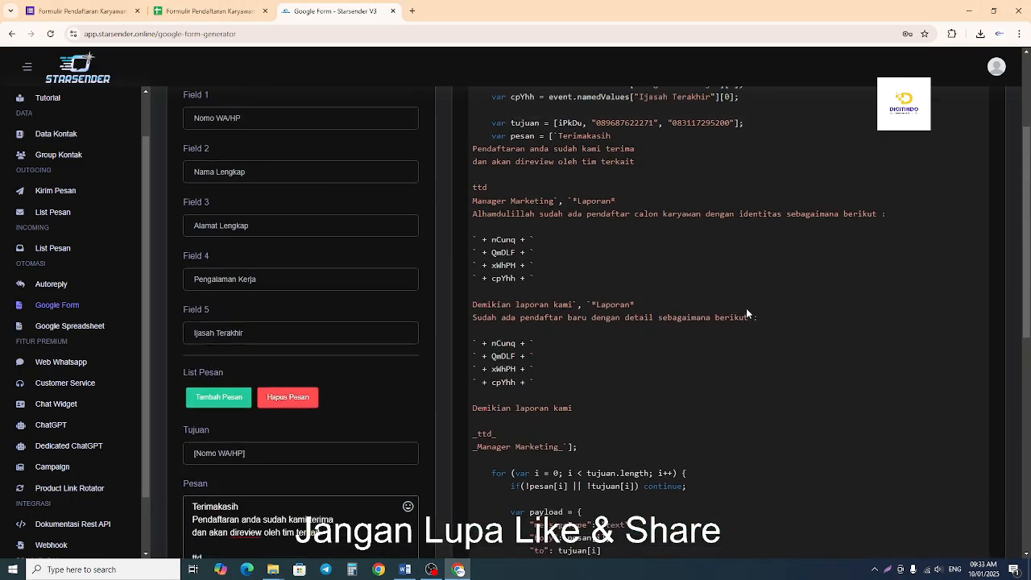
Copy the complete generated Google Script from the Starsender Google Form generator.
drag(690, 144, 844, 145)
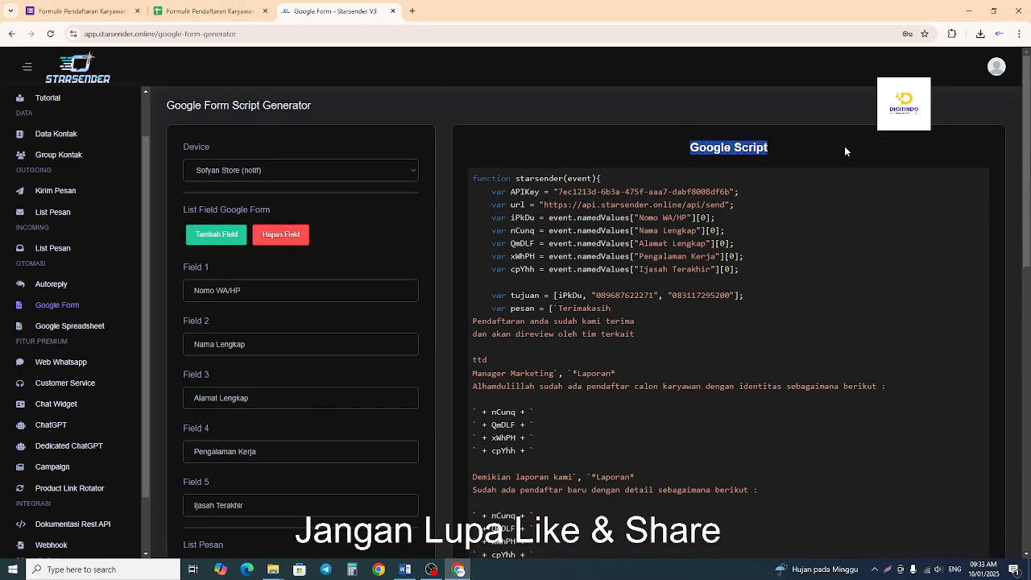
scroll(818, 192, down, 7)
scroll(805, 290, down, 1)
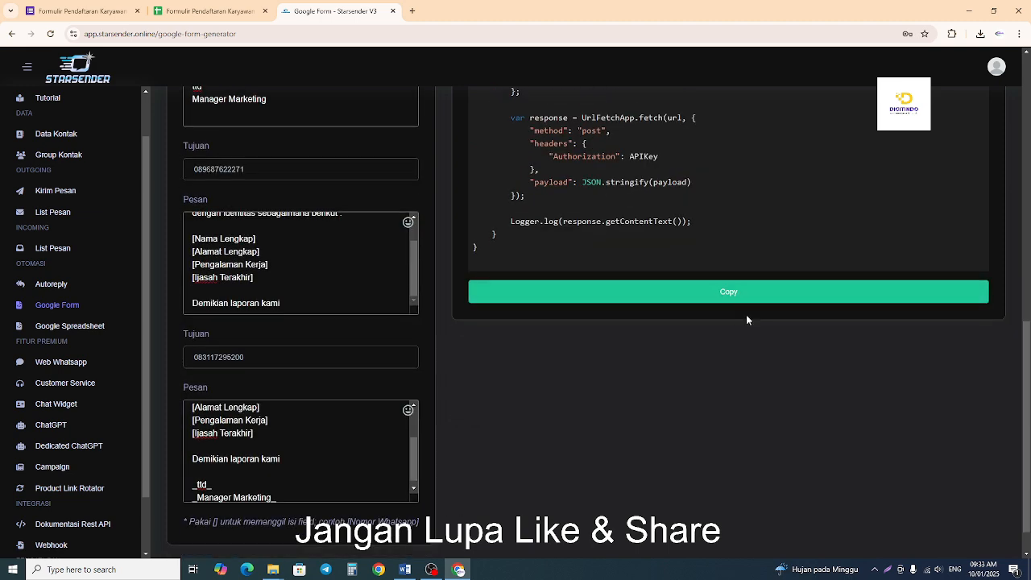
click(736, 295)
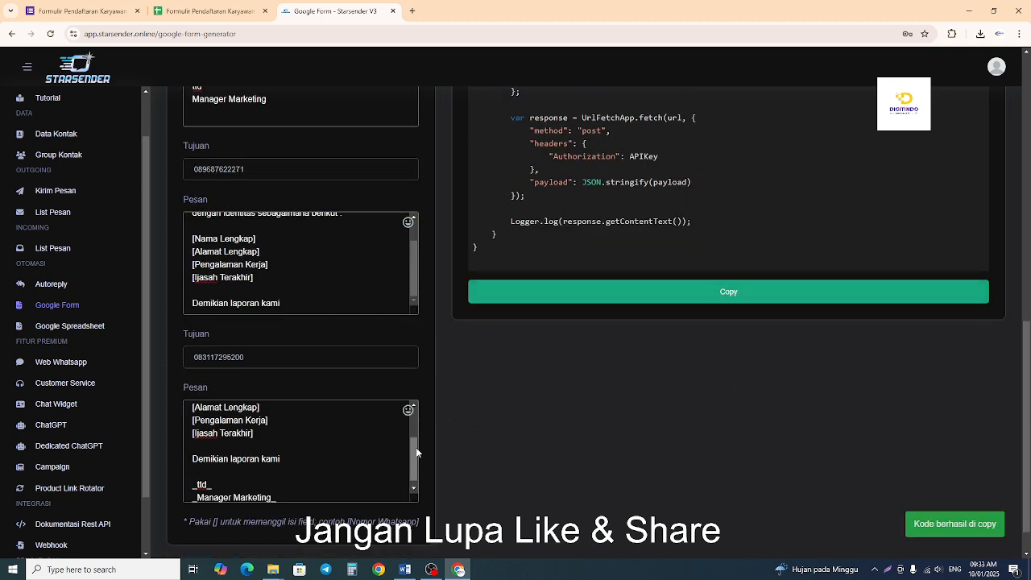
scroll(432, 432, up, 5)
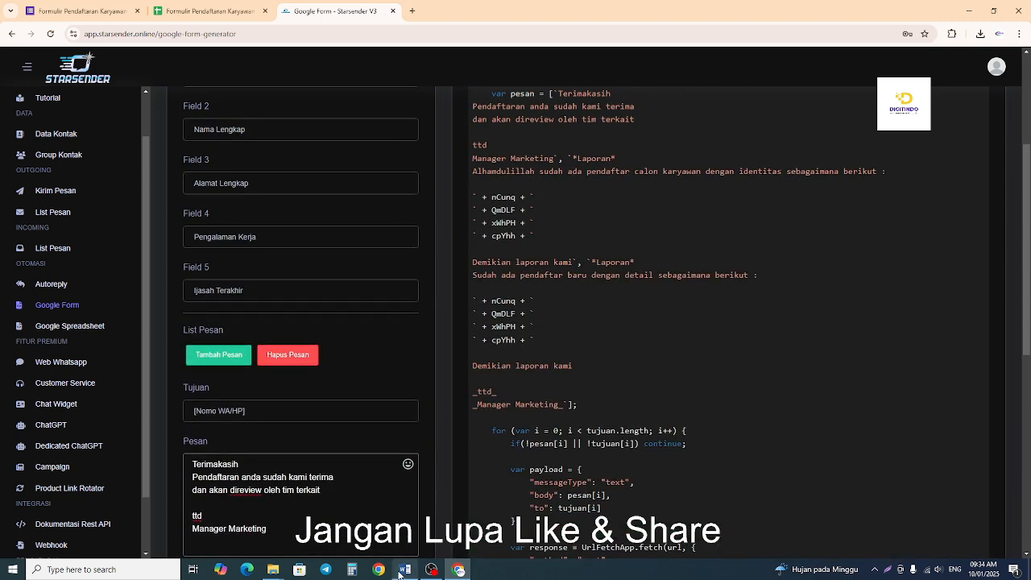
In the Word outline, highlight "Buat scrip di starsender" in yellow and select the next item, "Paste api di app spereedset PALING PENTING".
click(405, 570)
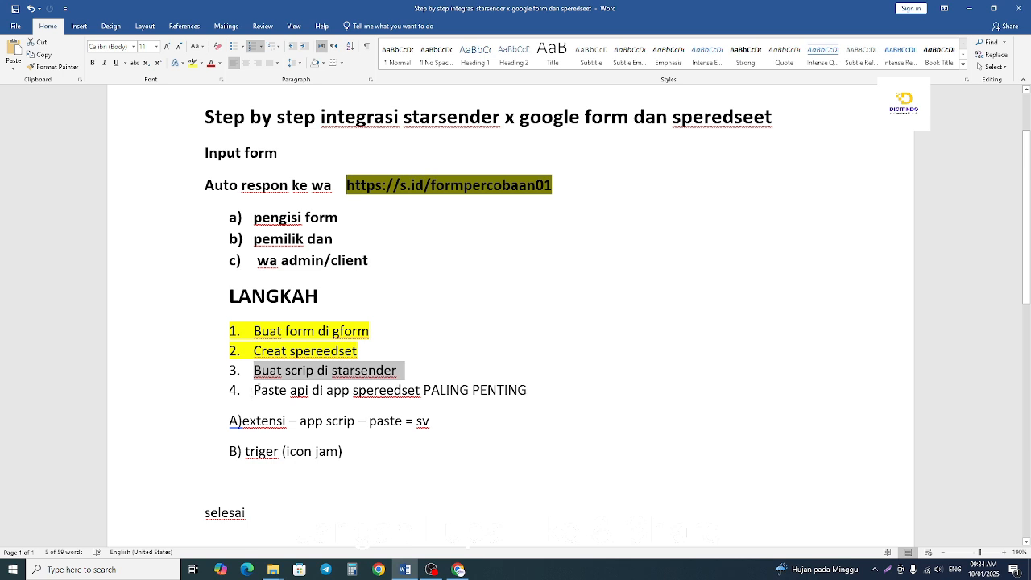
click(258, 389)
drag(255, 369, 383, 368)
click(423, 350)
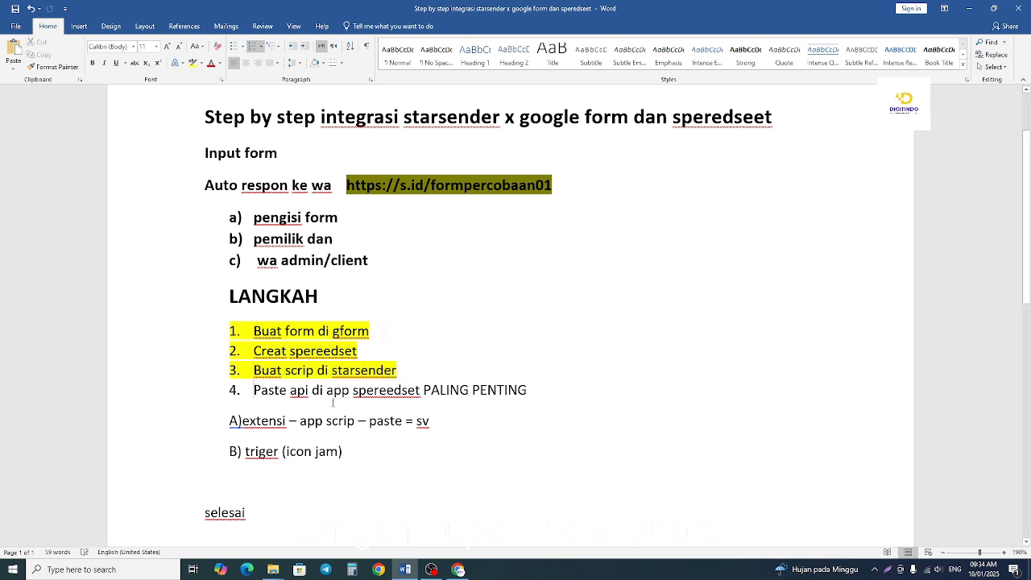
click(323, 396)
drag(254, 392, 517, 394)
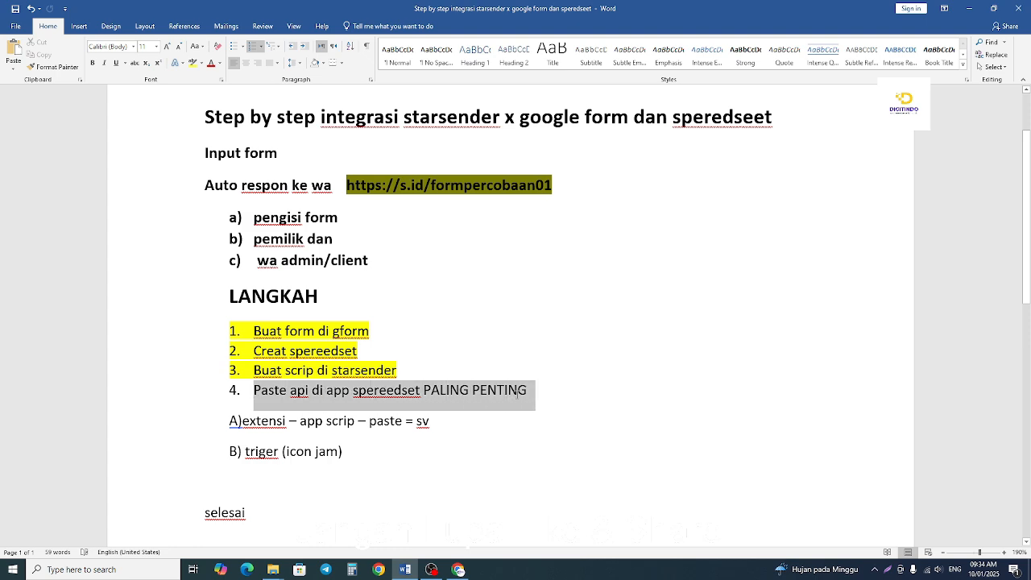
Switch to the "Formulir Pendaftaran Karyawan baru (Jawaban)" spreadsheet in Chrome and open its Apps Script editor.
click(458, 570)
click(226, 12)
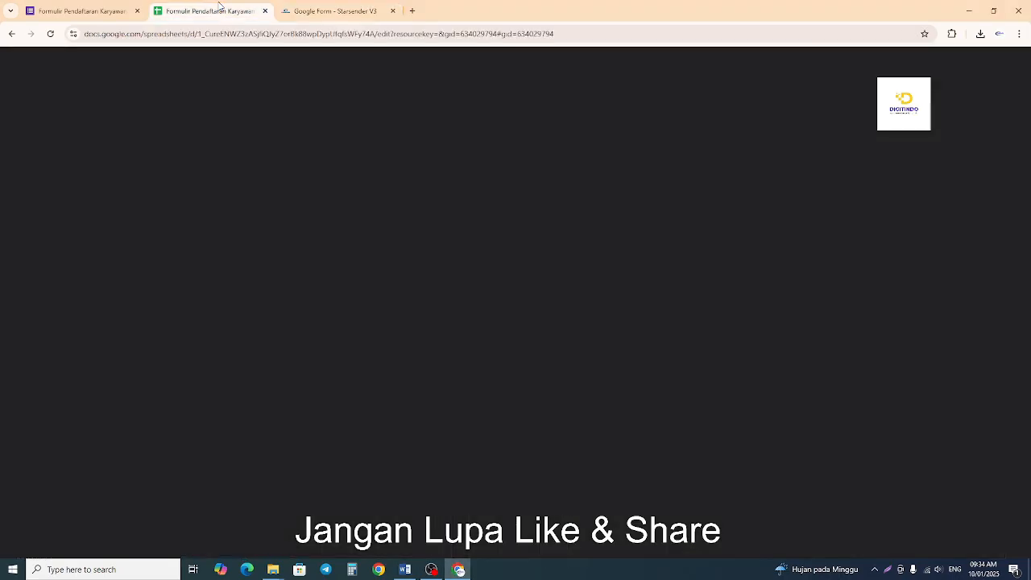
click(374, 224)
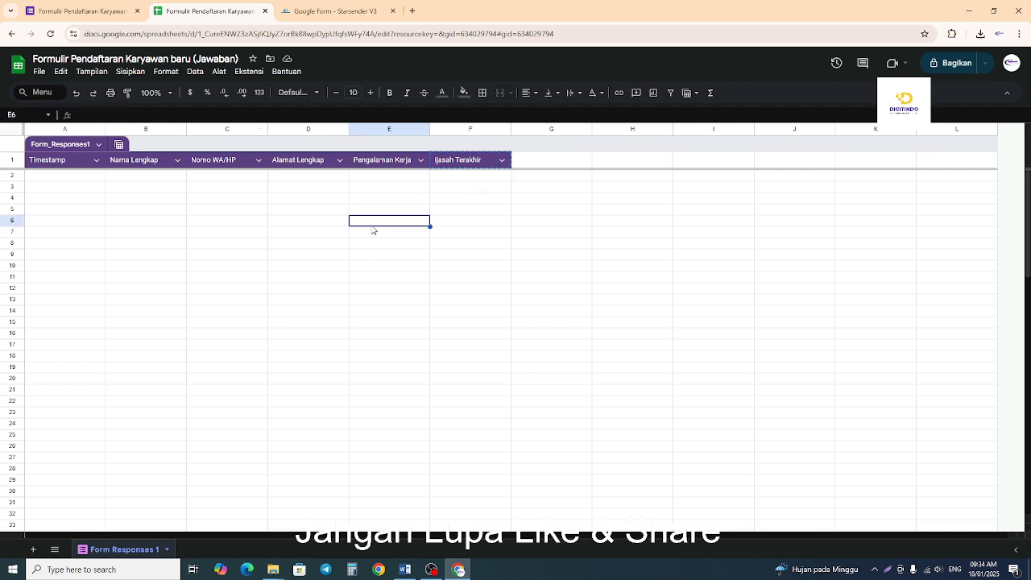
click(479, 303)
click(307, 283)
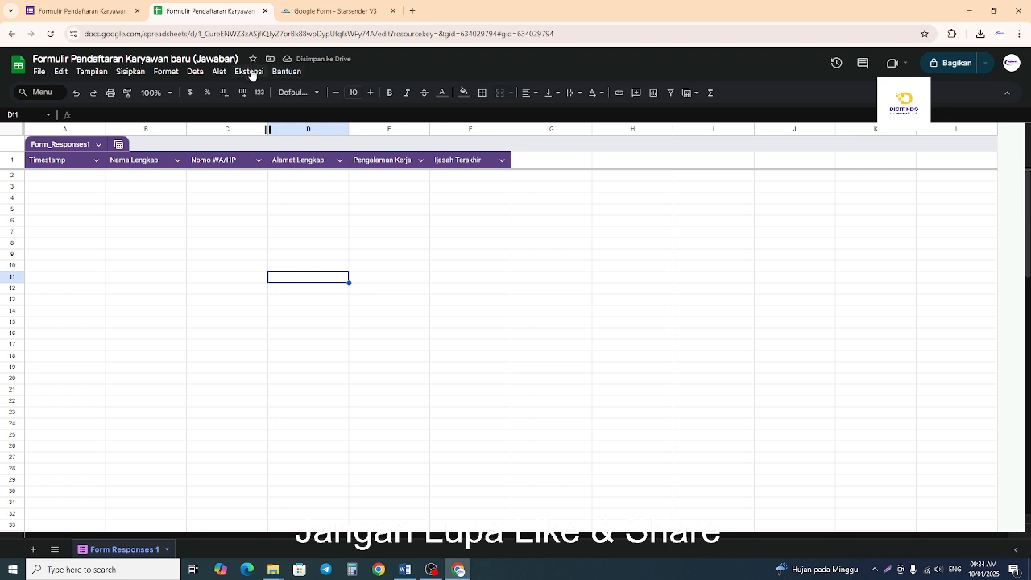
click(250, 73)
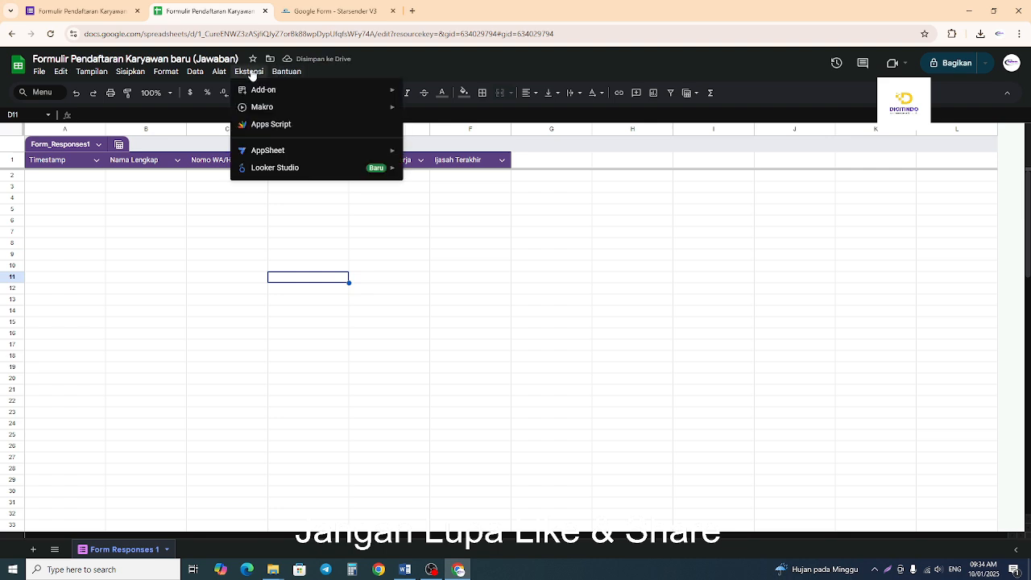
click(306, 128)
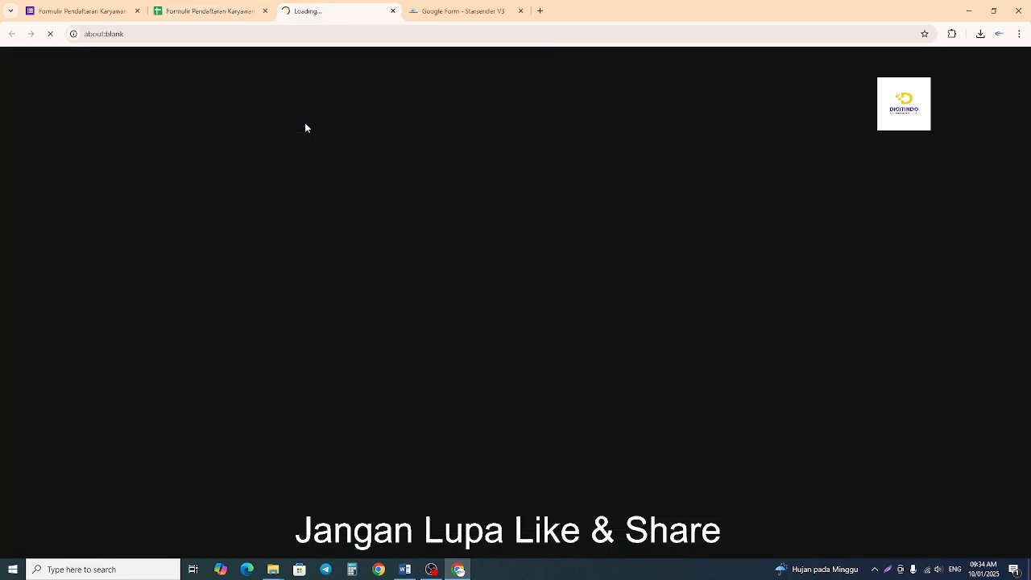
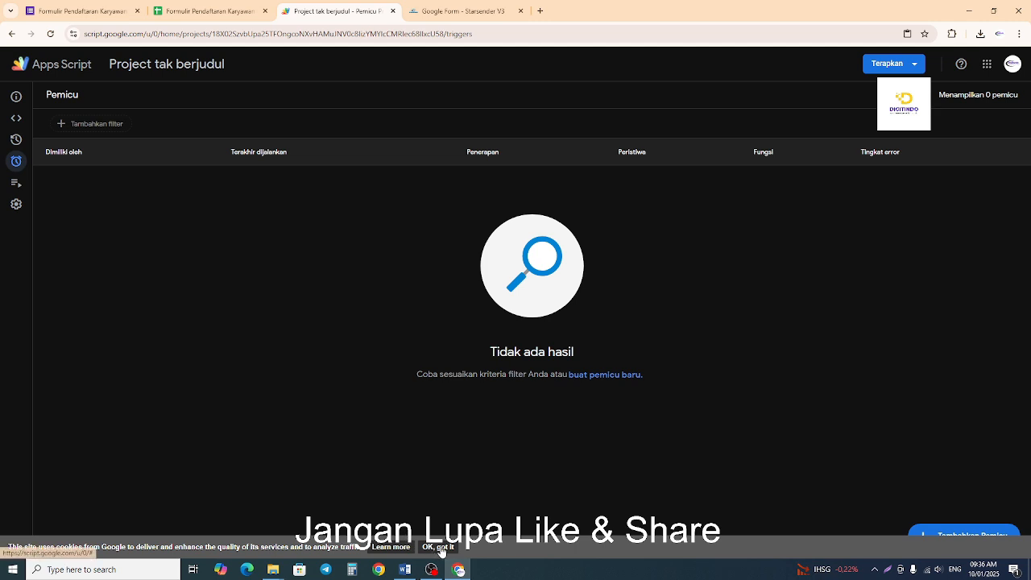
Add a project trigger that runs the starsender function from the spreadsheet on the "Saat mengirim formulir" event.
click(438, 546)
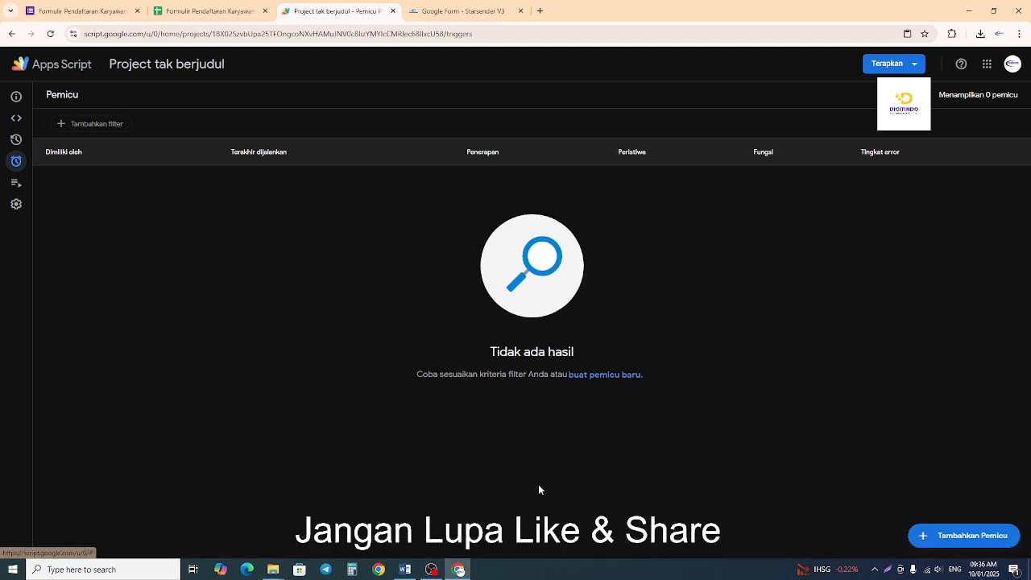
click(957, 540)
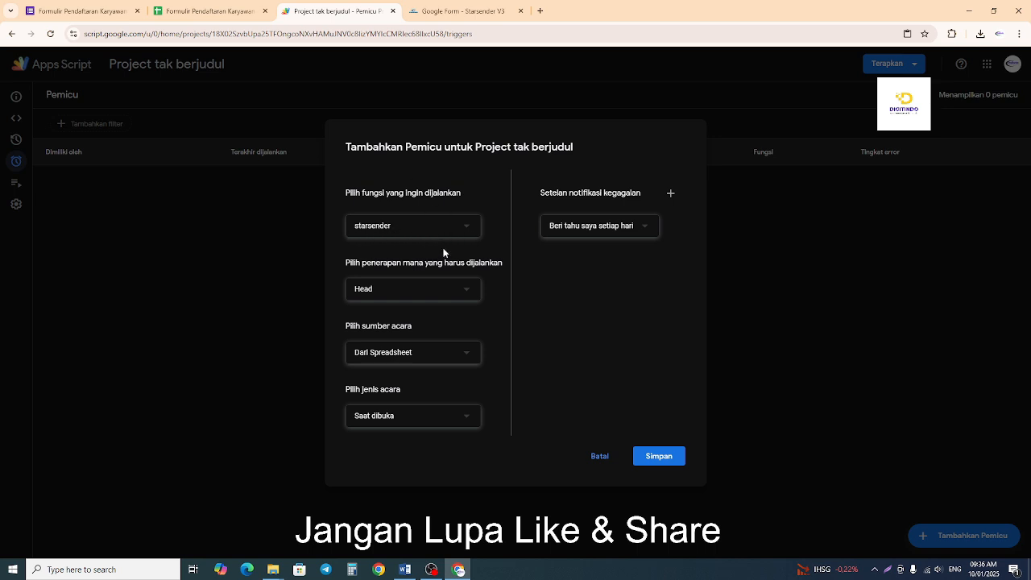
click(409, 419)
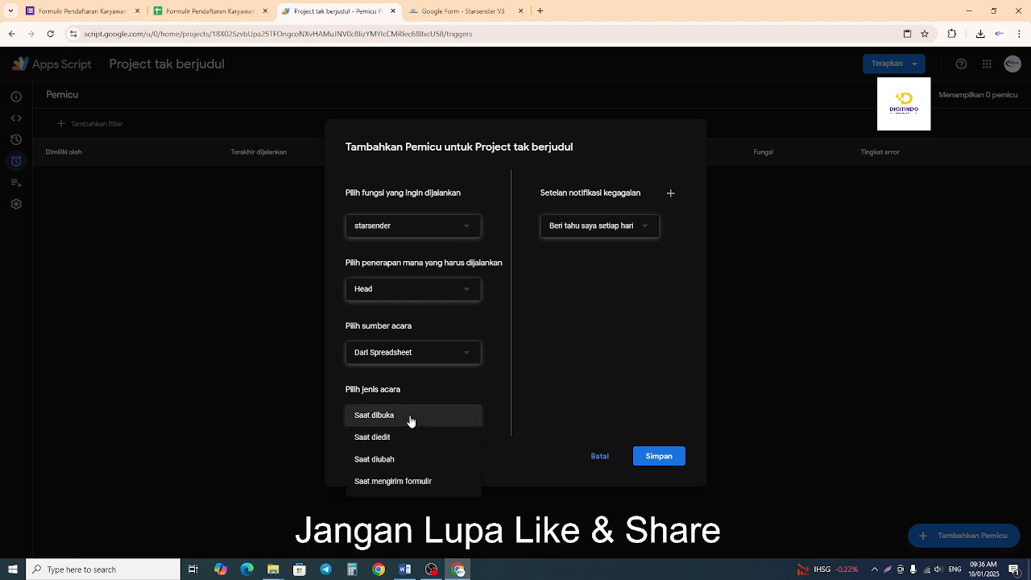
click(385, 487)
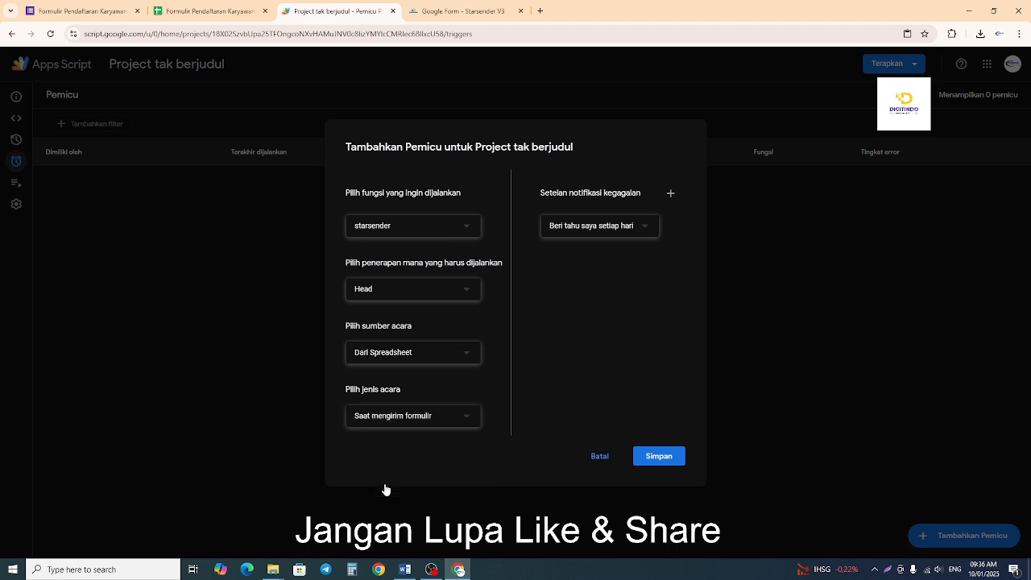
click(431, 417)
click(425, 416)
Set the trigger's failure notification to "Beri tahu saya segera" and save the trigger.
click(628, 229)
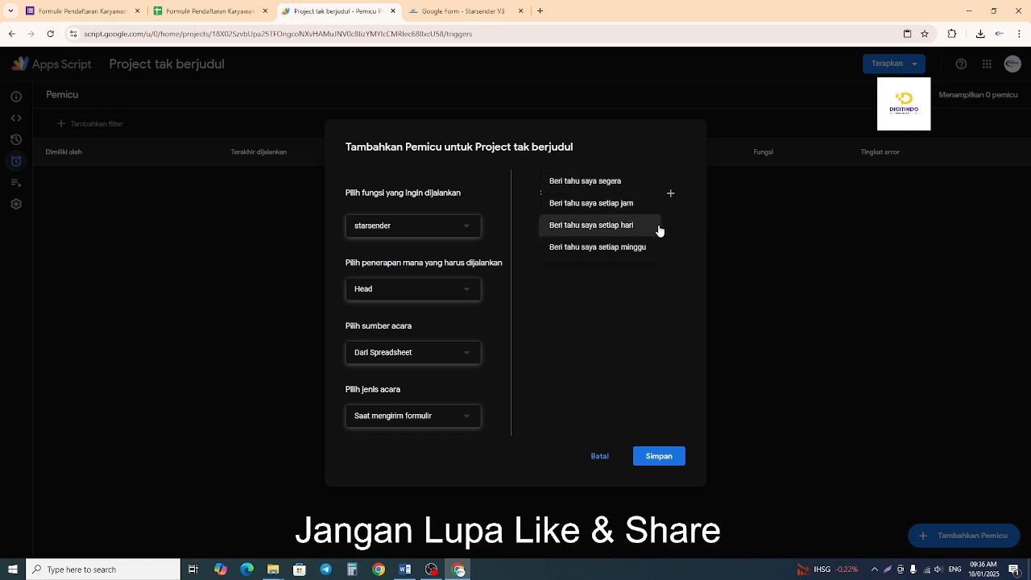
click(599, 192)
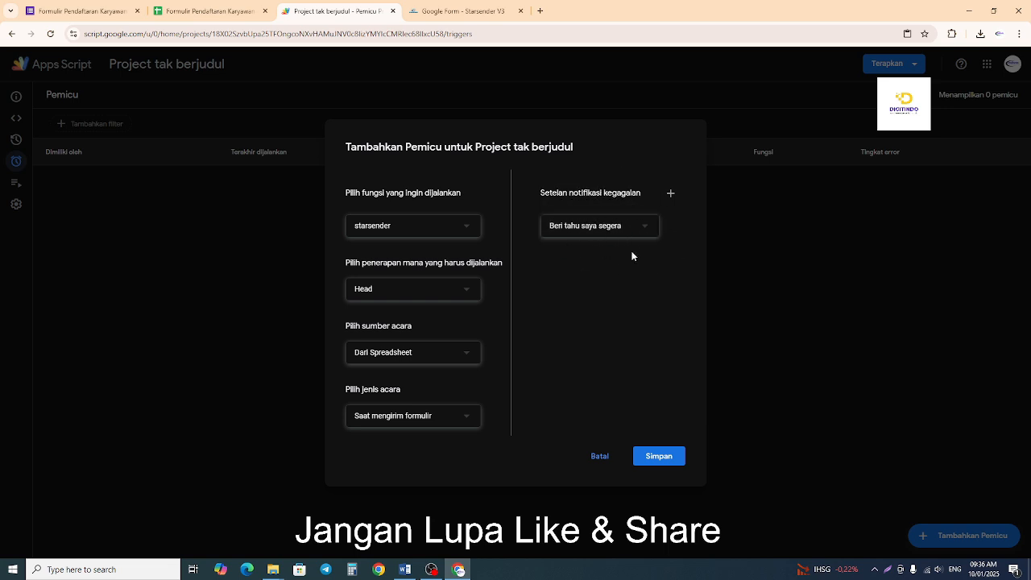
click(659, 456)
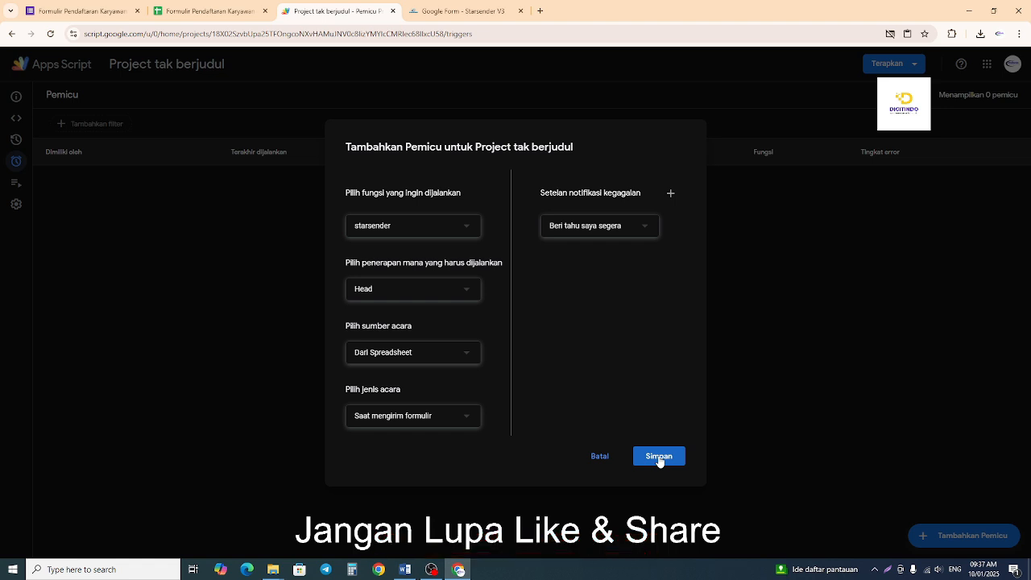
click(658, 456)
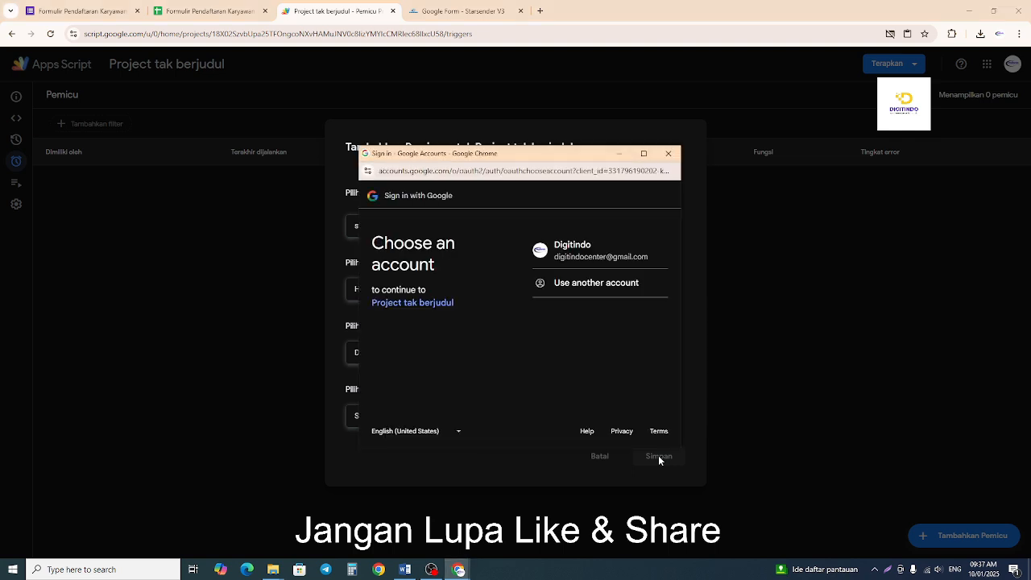
Choose the Google account for authorization and proceed past the unverified-app warning to "Project tak berjudul (unsafe)".
click(607, 250)
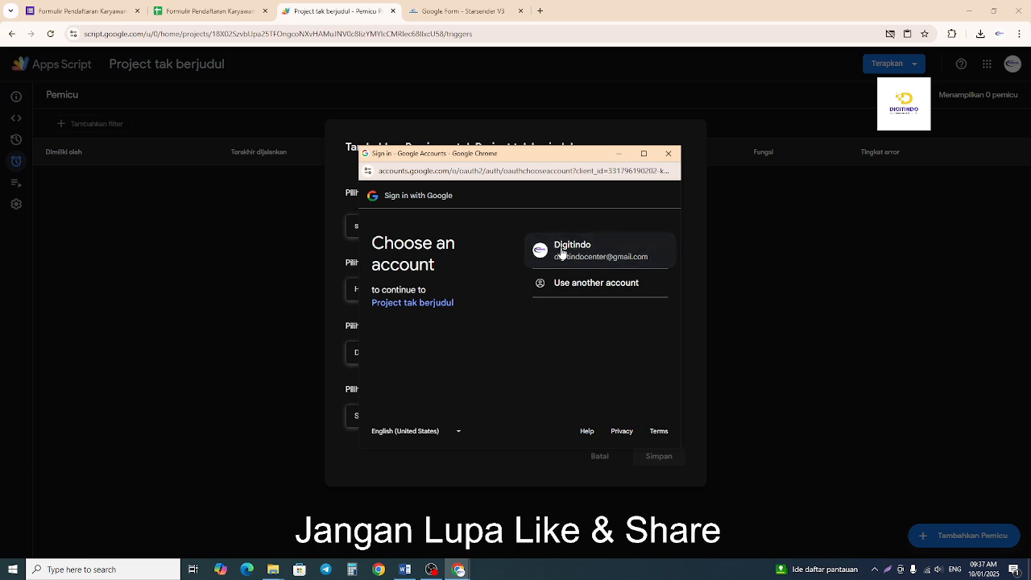
click(604, 254)
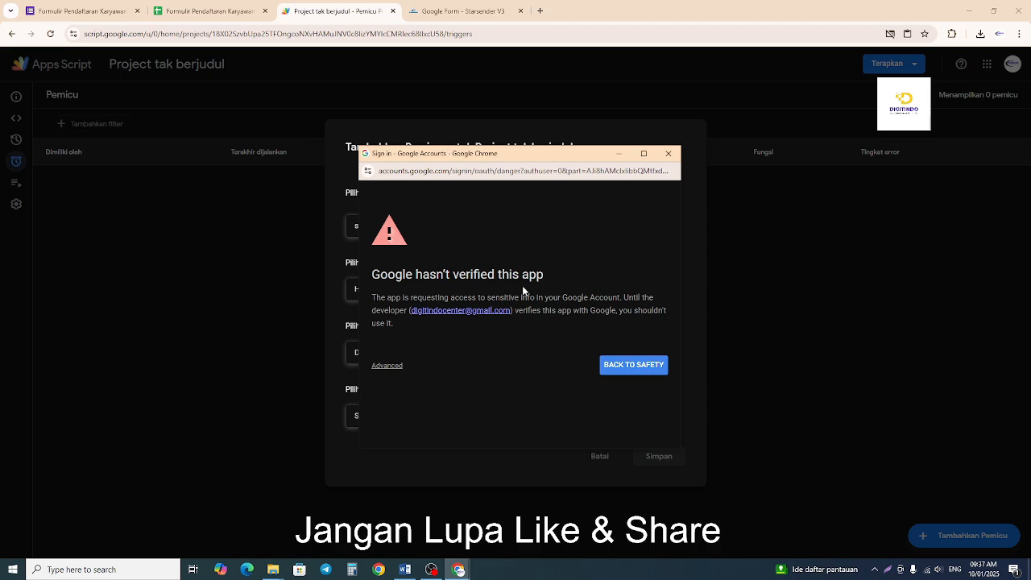
click(403, 571)
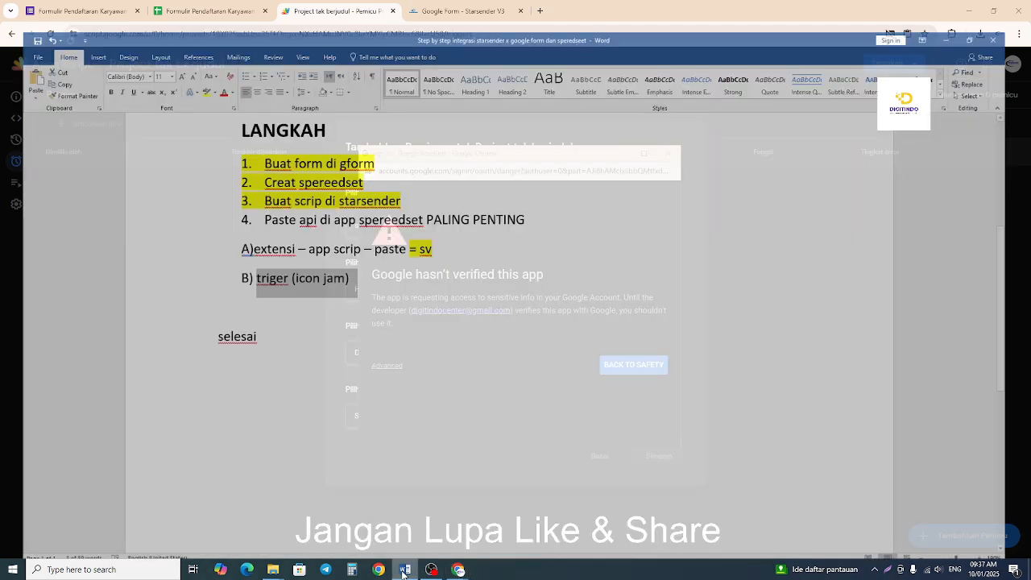
click(404, 571)
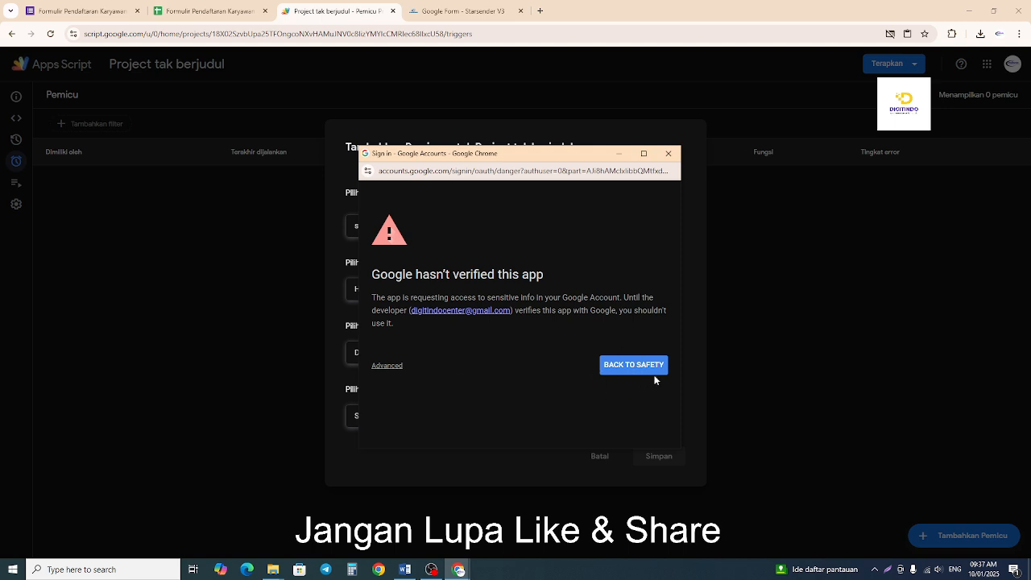
click(386, 366)
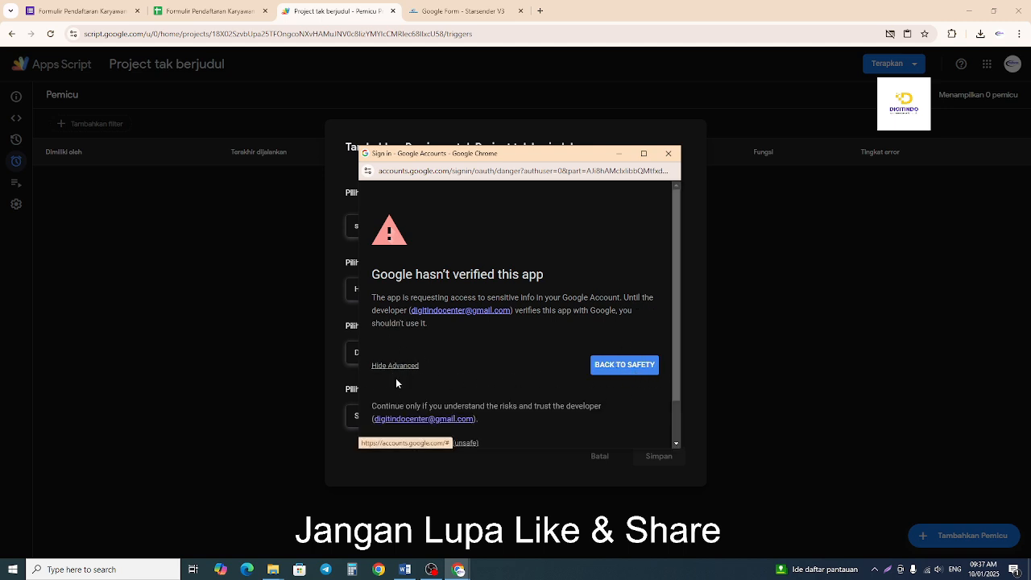
scroll(396, 377, down, 1)
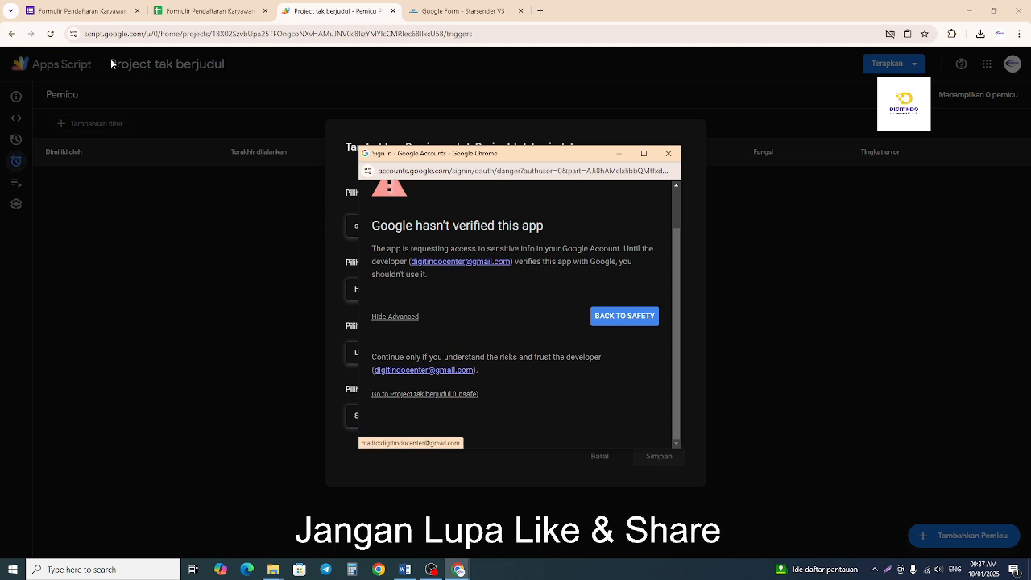
click(421, 394)
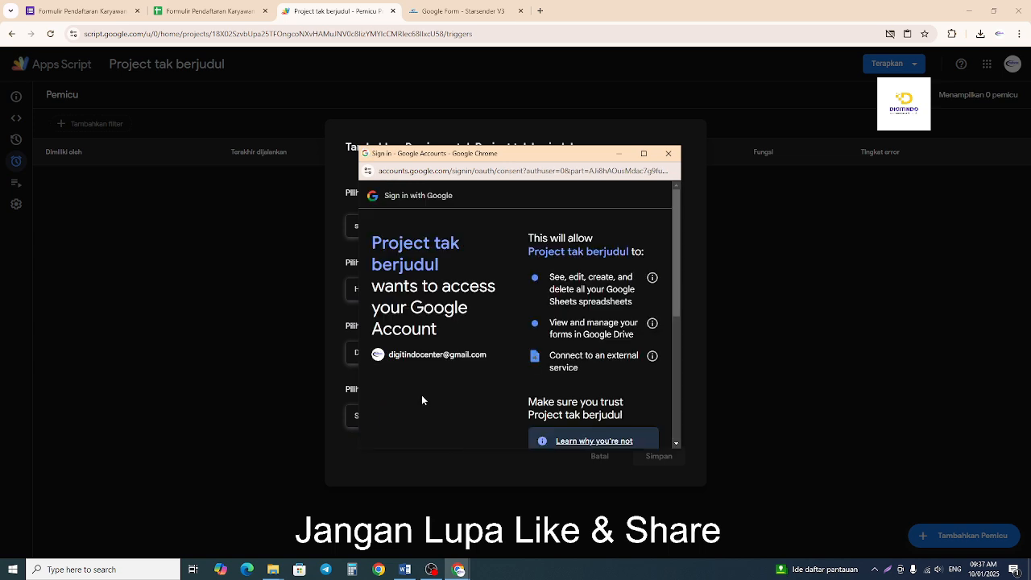
Review the requested permissions and allow Project tak berjudul to access the Google account.
scroll(582, 366, down, 2)
scroll(582, 366, down, 1)
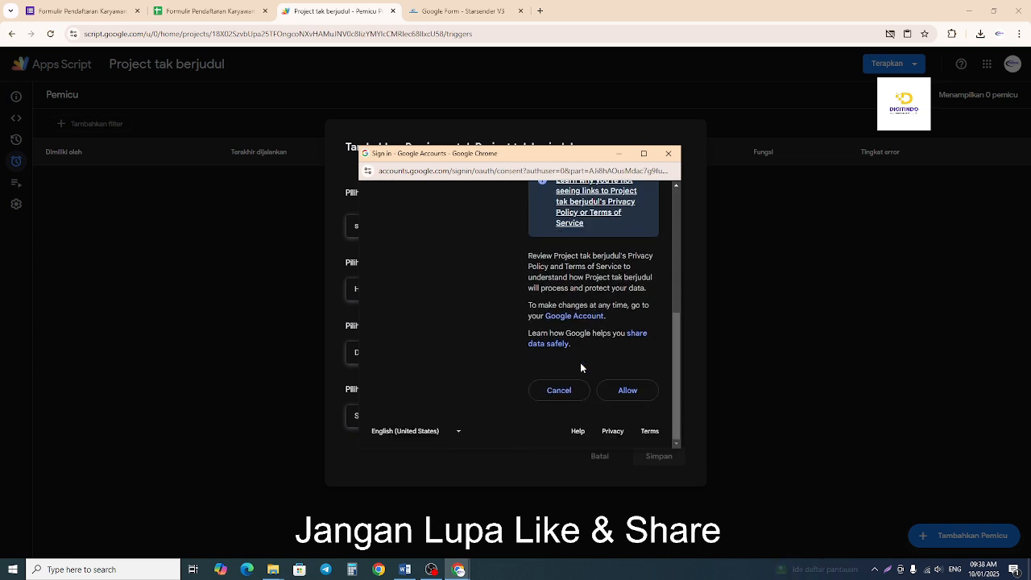
click(632, 393)
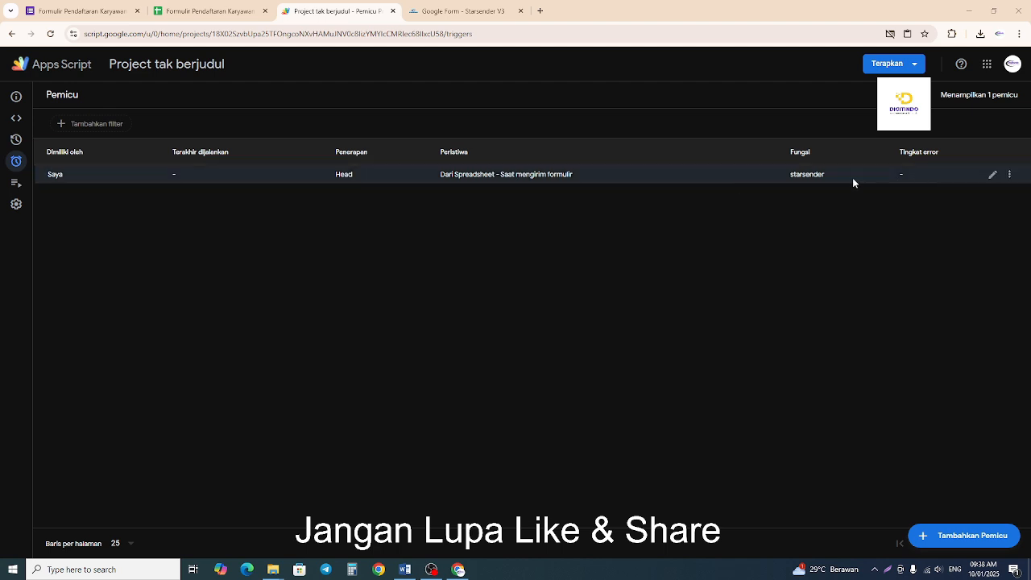
Check the function name of the saved trigger, and open a preview of the employee registration form.
drag(789, 174, 857, 177)
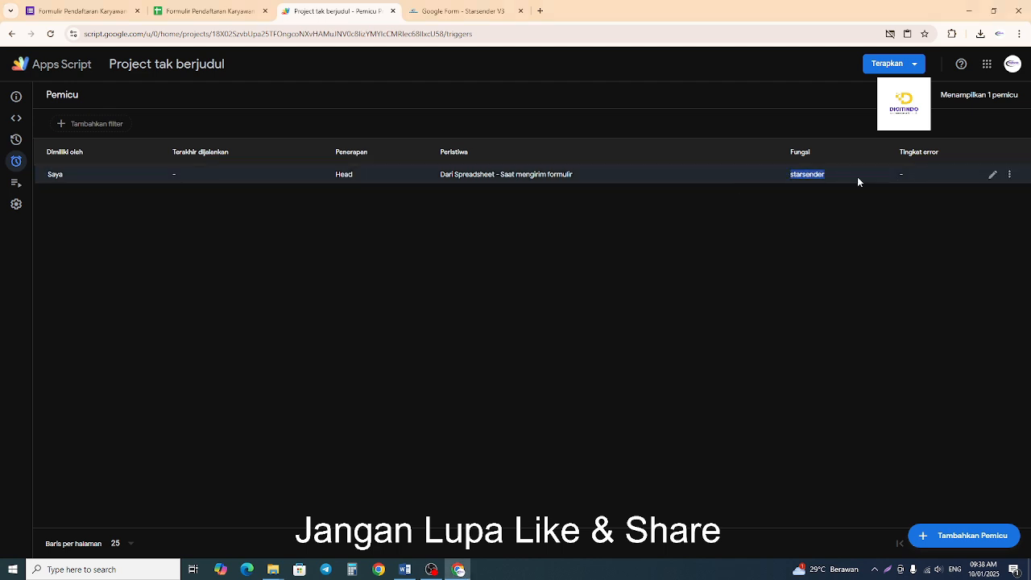
click(825, 255)
click(103, 14)
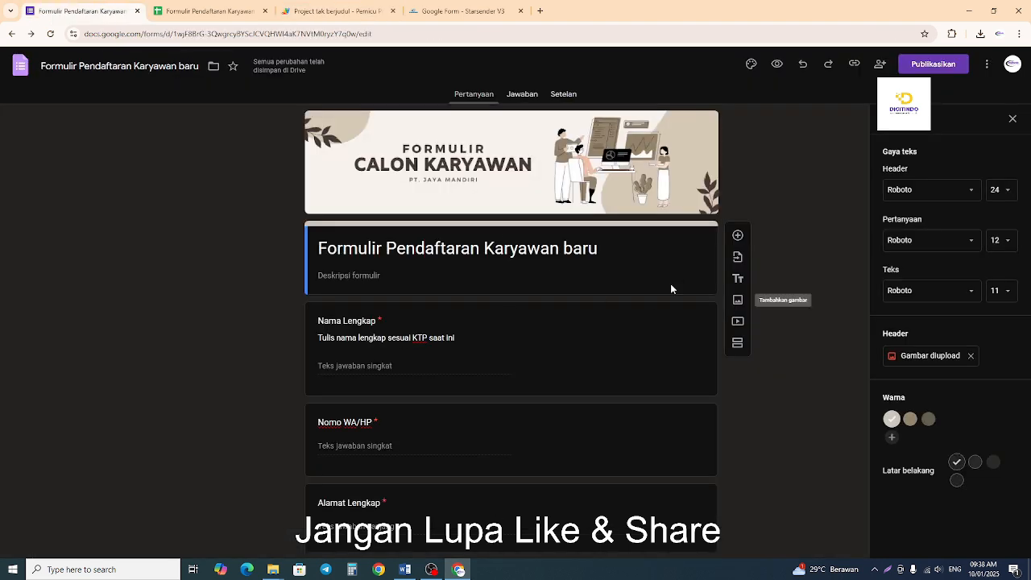
click(777, 64)
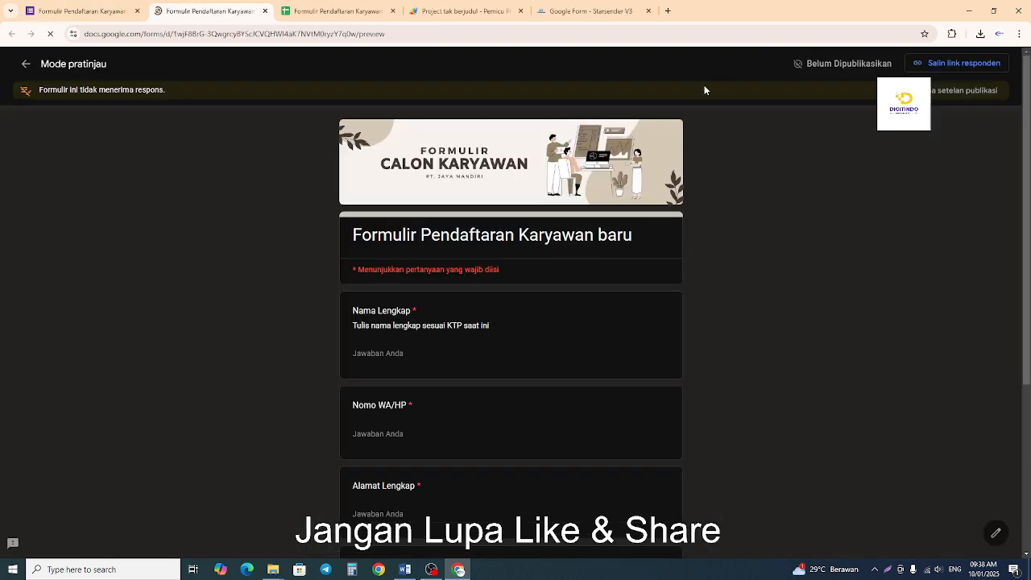
scroll(705, 87, down, 2)
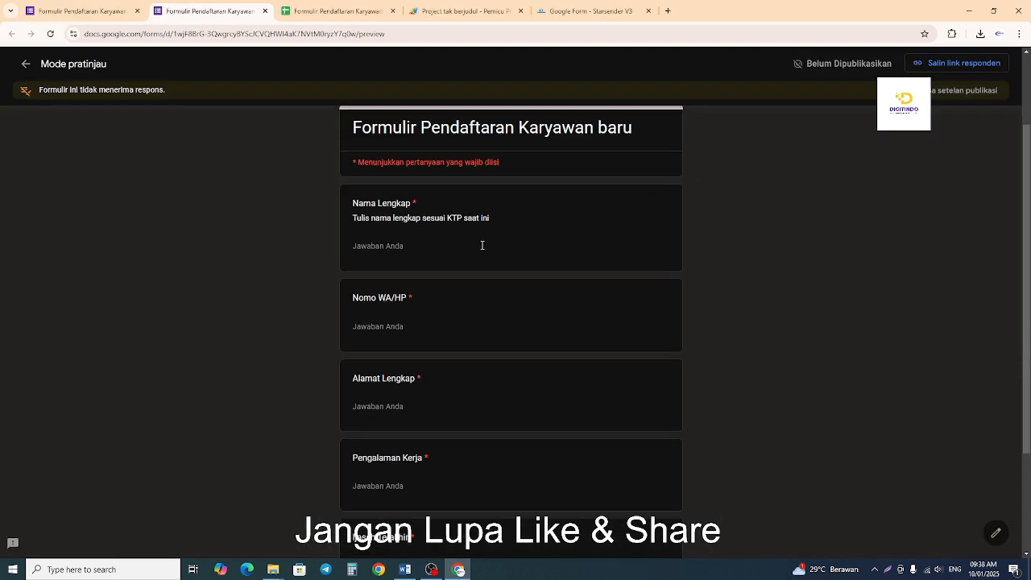
Enter the applicant's full name under Nama Lengkap in the form preview.
click(432, 246)
text(Mahardika)
Enter the applicant's phone number in the WA/HP question.
click(403, 327)
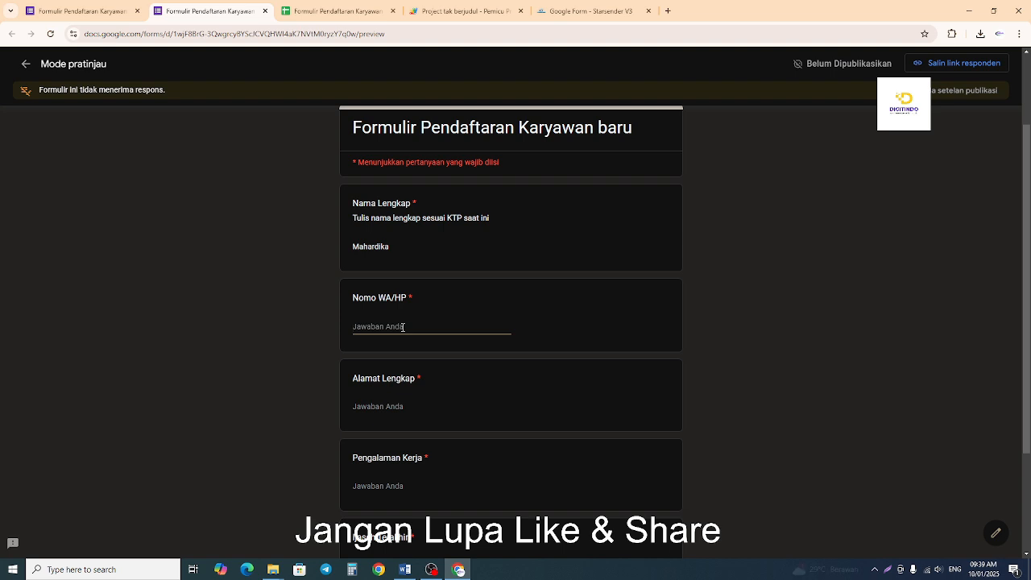
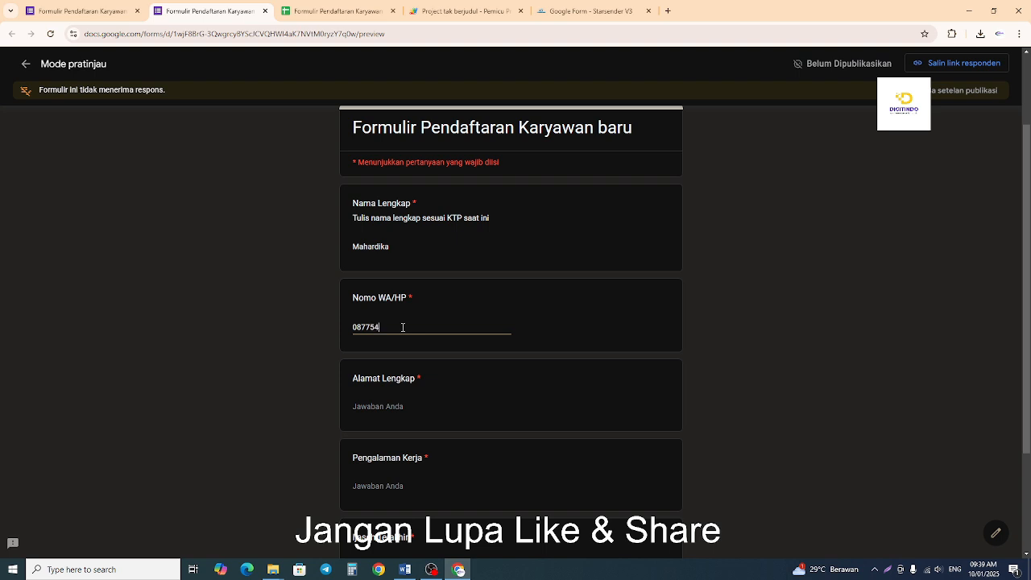
Enter the applicant's full street address, including city and province, under Alamat Lengkap.
click(511, 409)
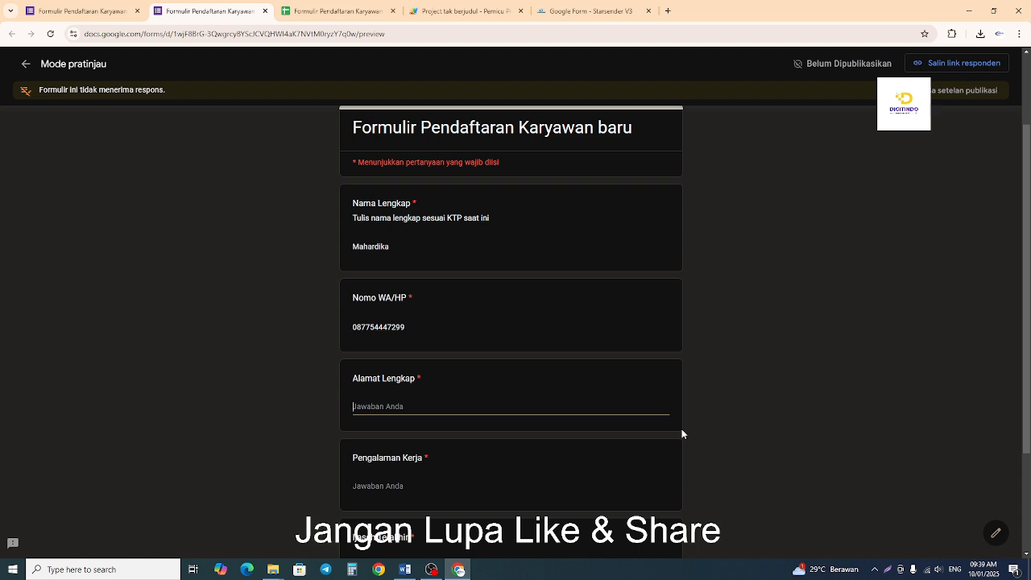
text(ke)
key(BackSpace)
key(BackSpace)
text(Bekasi)
text( Jl)
key(BackSpace)
key(BackSpace)
key(BackSpace)
key(BackSpace)
text(R)
key(BackSpace)
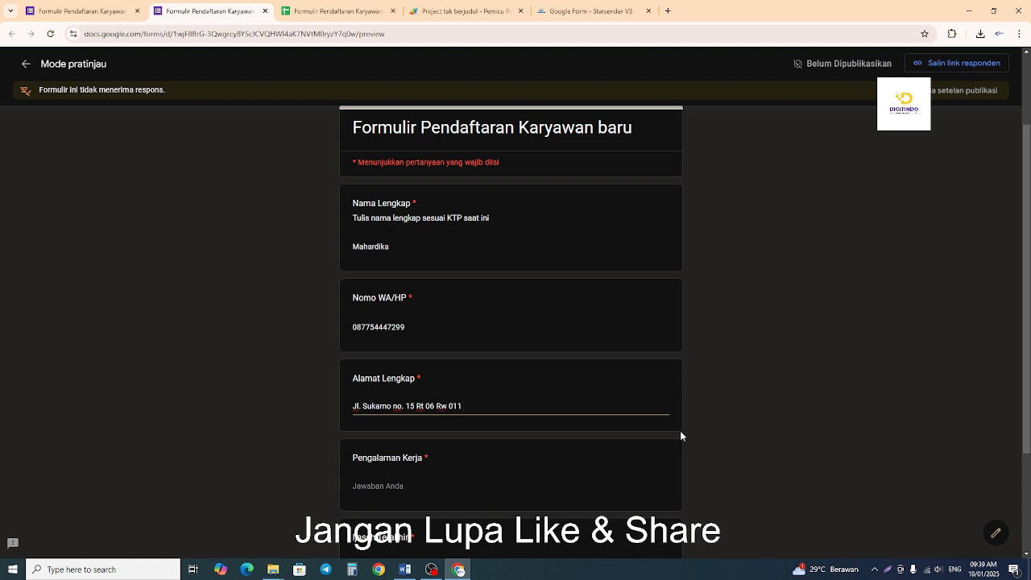
Answer Pengalaman Kerja with "Manager Kontraktor" and Ijasah Terakhir with "S2", and try to submit the form.
scroll(665, 475, down, 2)
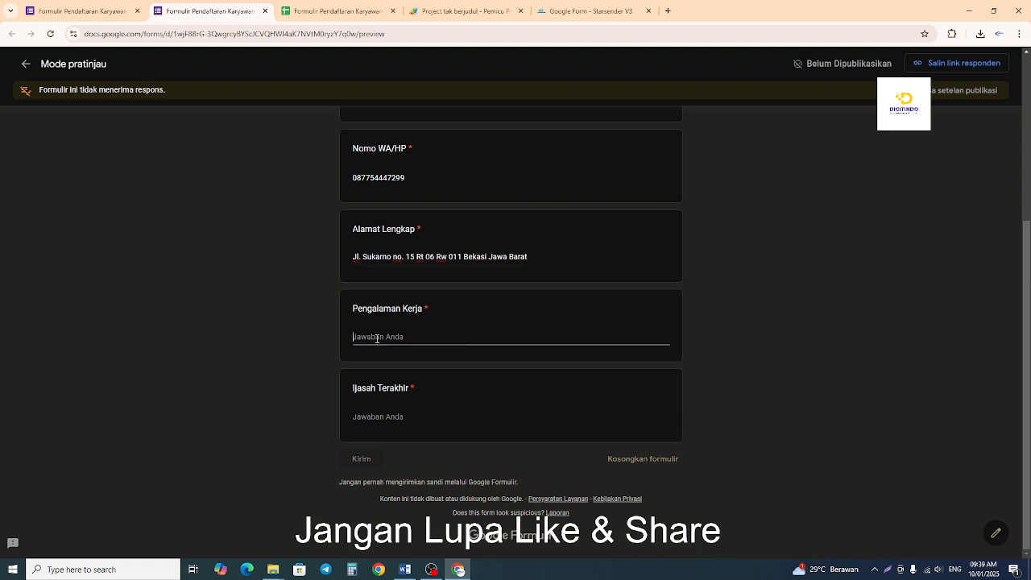
text(Manager Kontraktor)
click(387, 418)
text(S2)
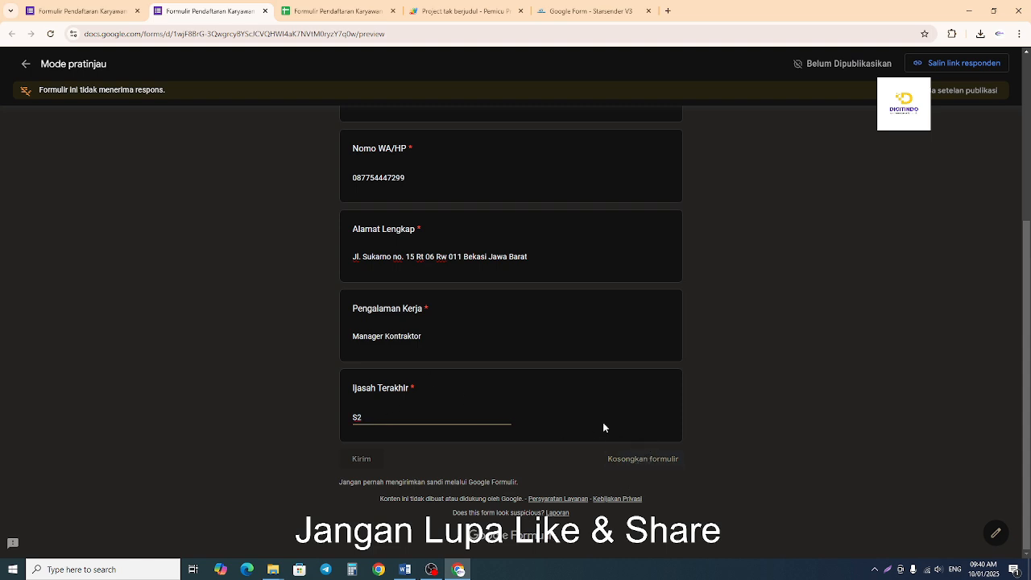
click(364, 459)
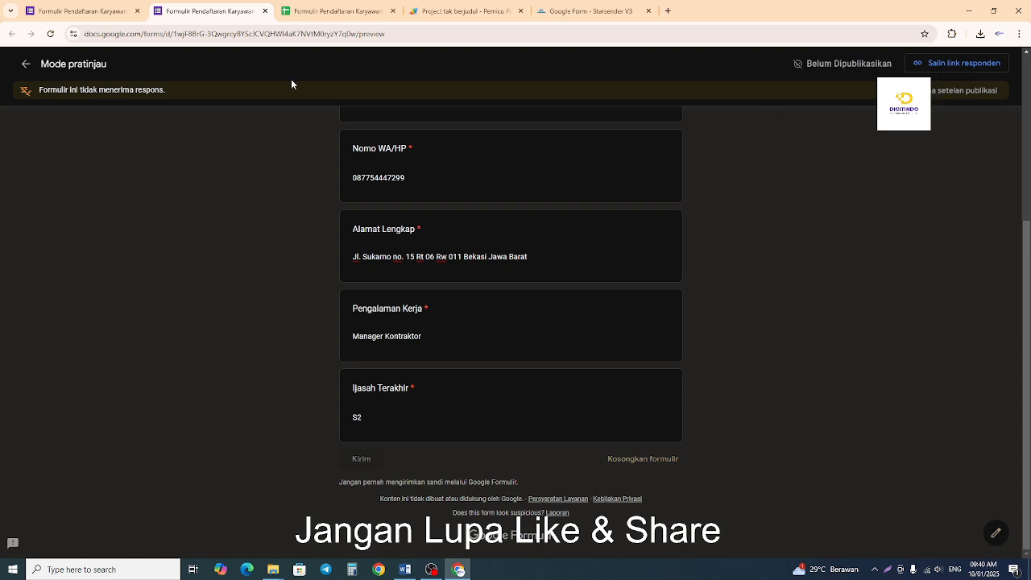
Publish the registration form with respondent access set to Siapa saja yang memiliki link and editor access left at Dibatasi.
click(81, 10)
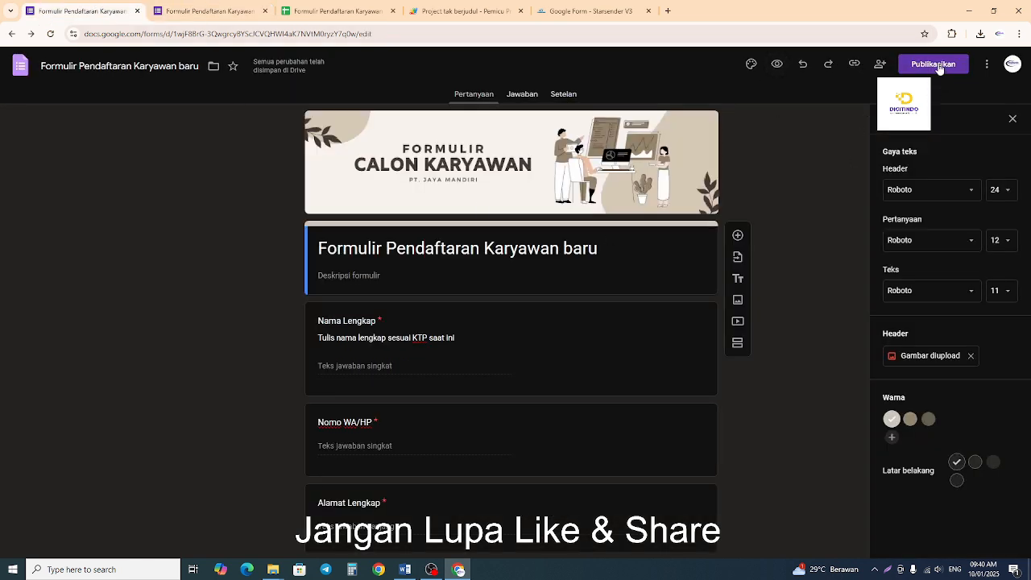
click(937, 66)
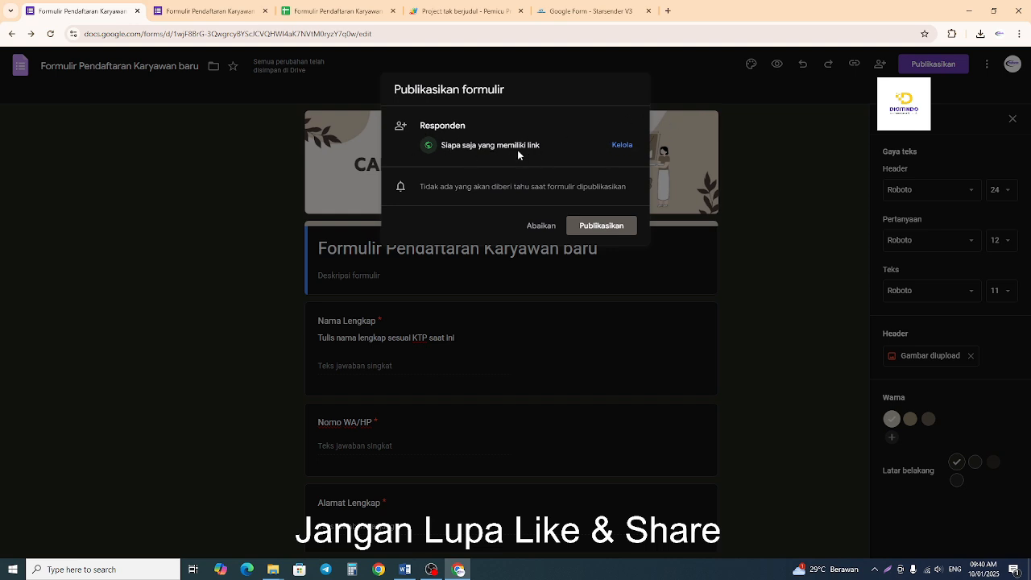
click(622, 149)
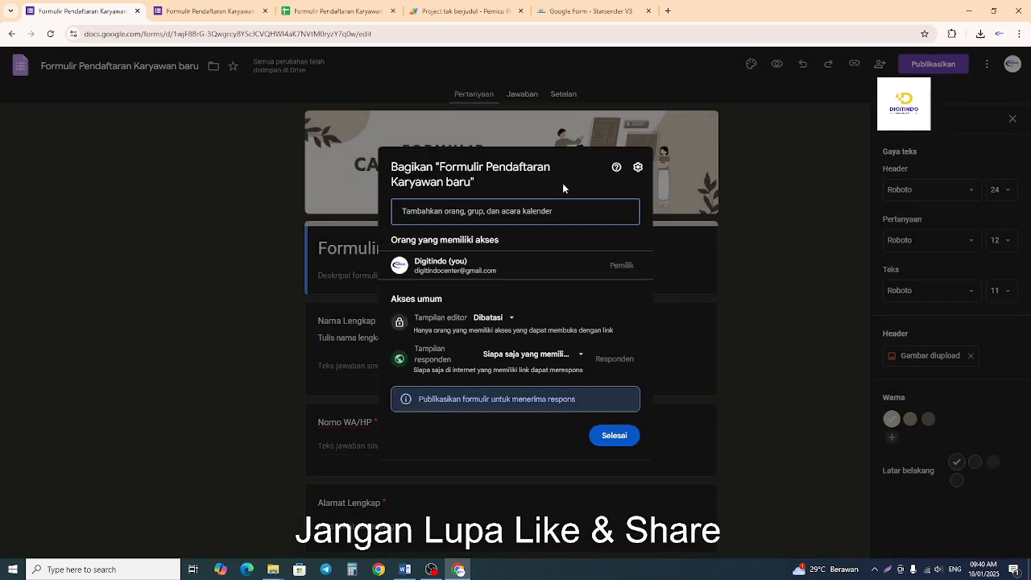
click(564, 361)
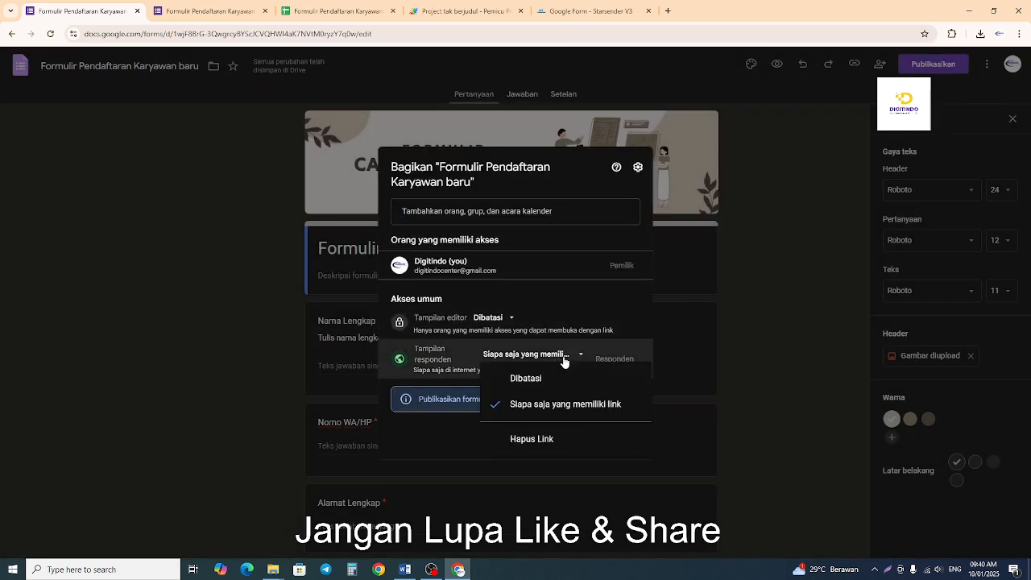
click(580, 405)
click(508, 318)
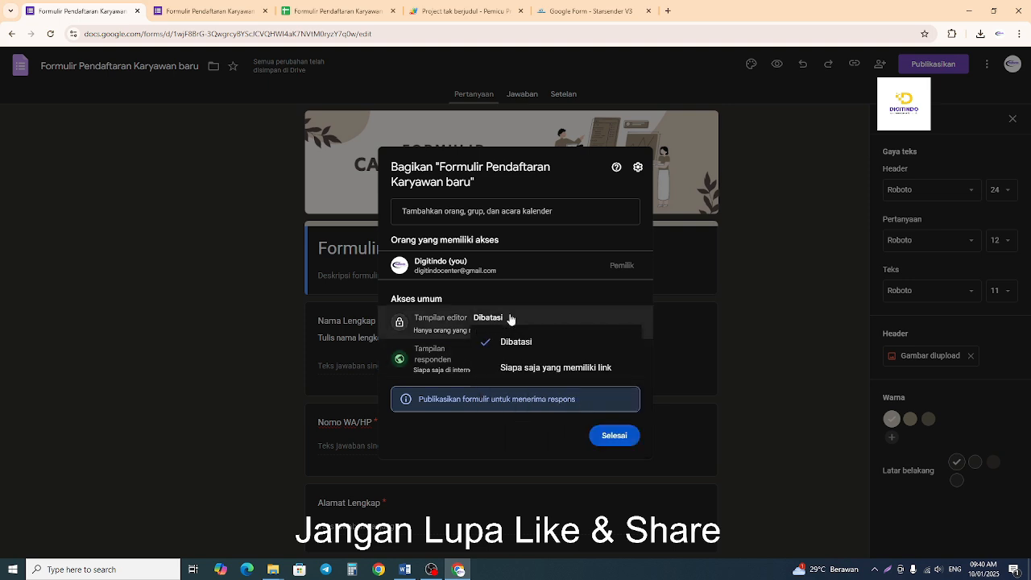
click(554, 304)
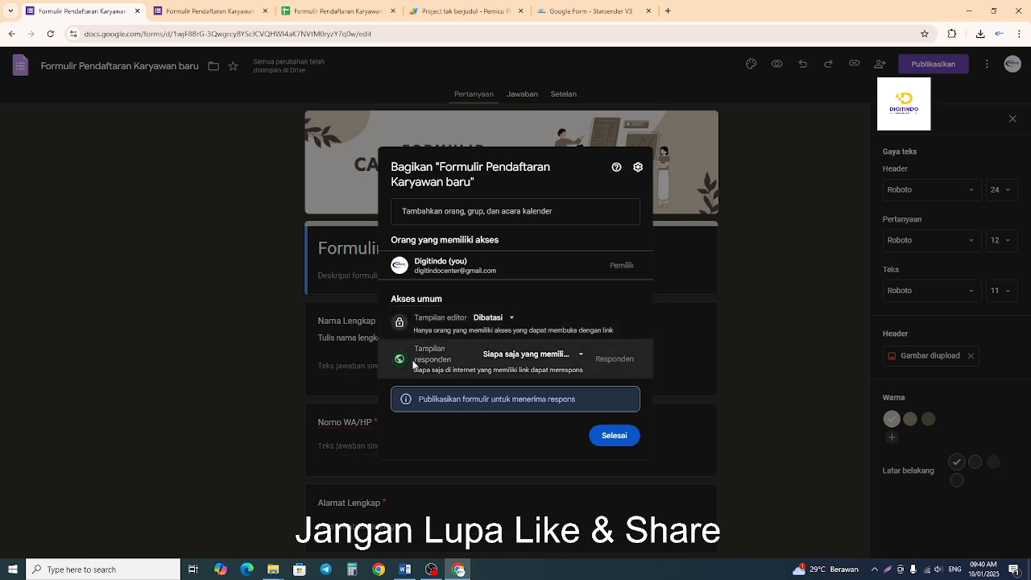
click(578, 357)
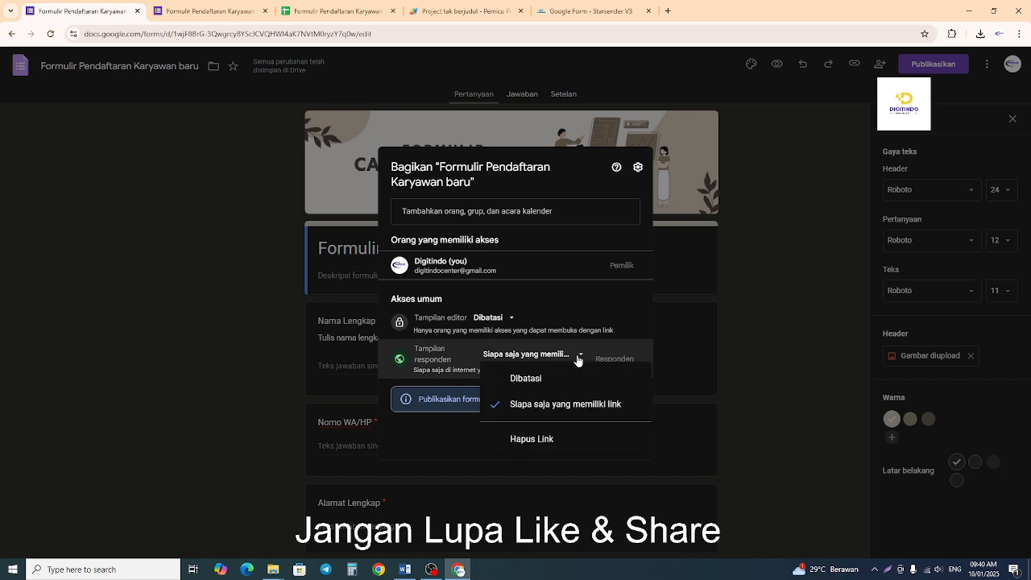
click(590, 410)
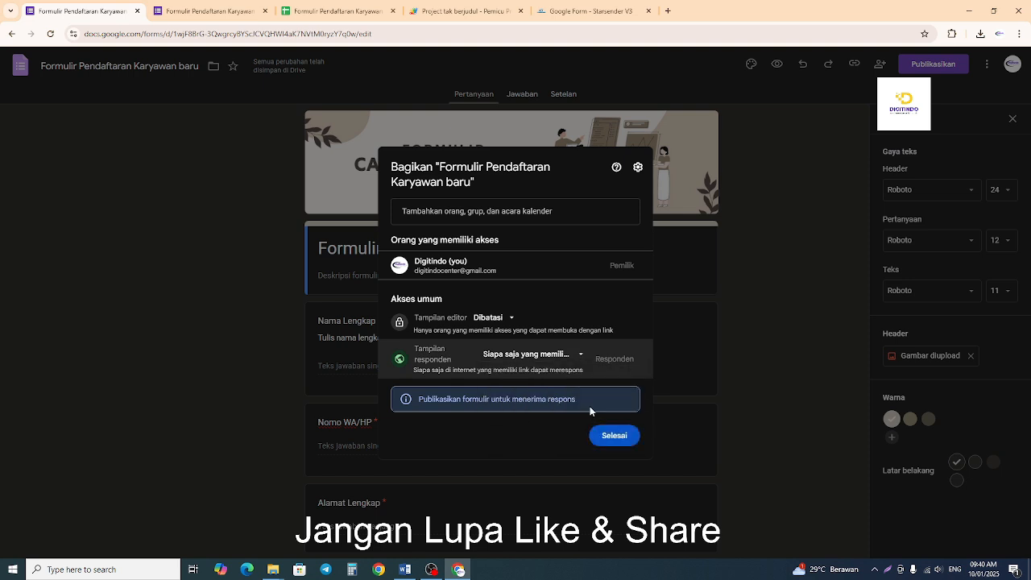
click(612, 436)
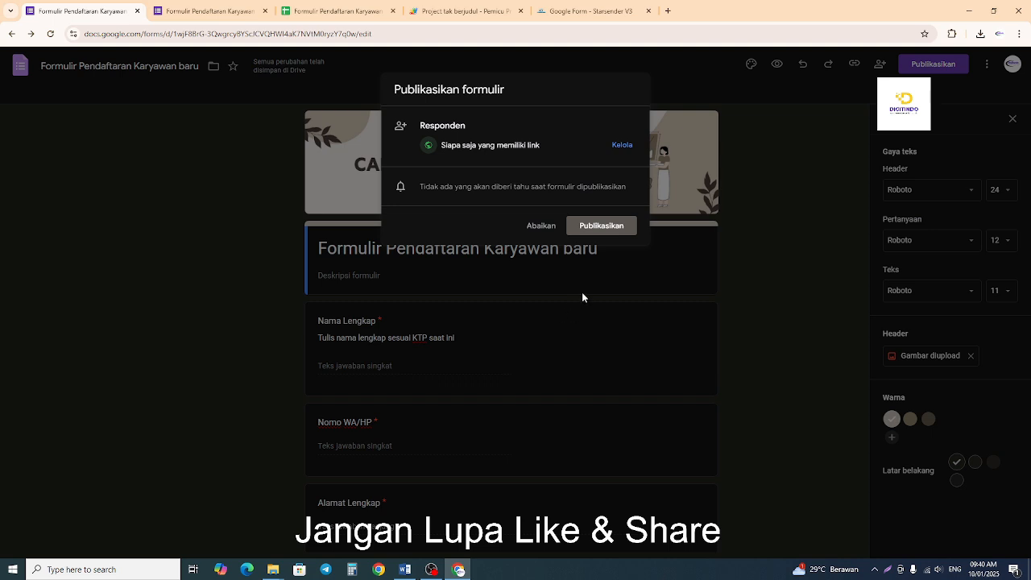
click(593, 229)
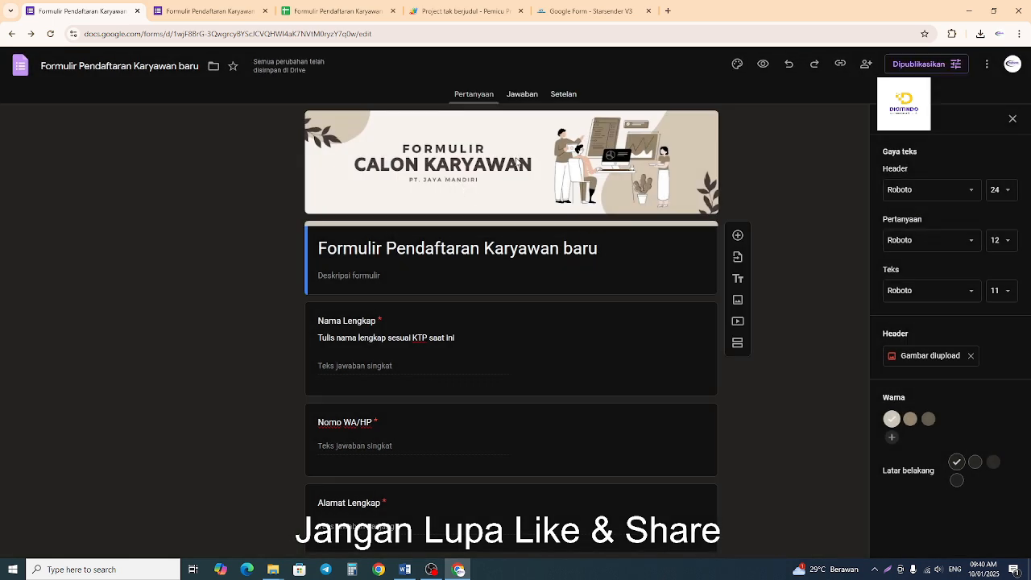
Reload the open form preview to check its published state, discarding the entered answers, and close it.
click(762, 64)
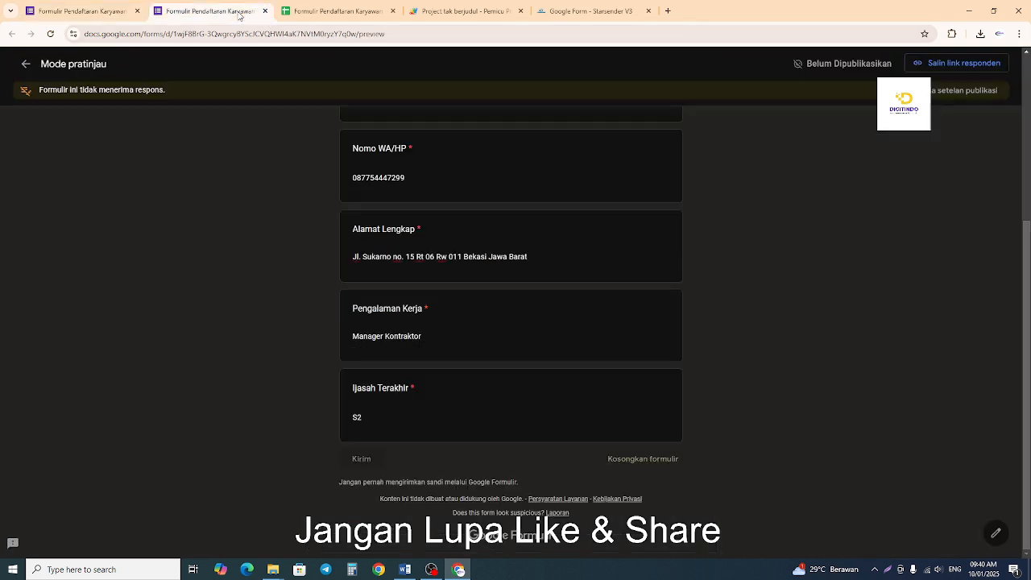
click(51, 34)
click(562, 102)
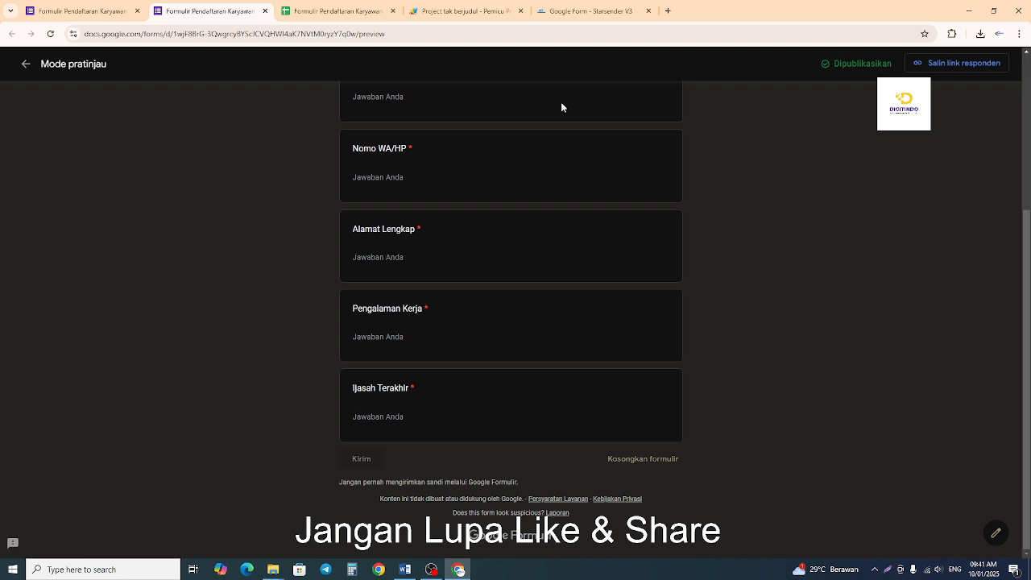
click(263, 11)
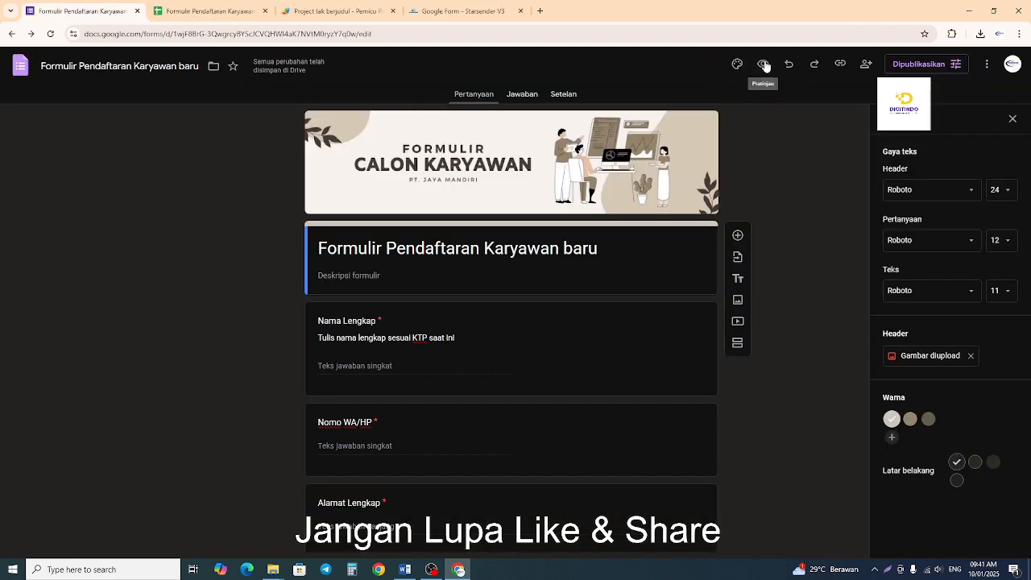
Save the published form options with Menerima jawaban turned on, and preview the form again.
click(916, 65)
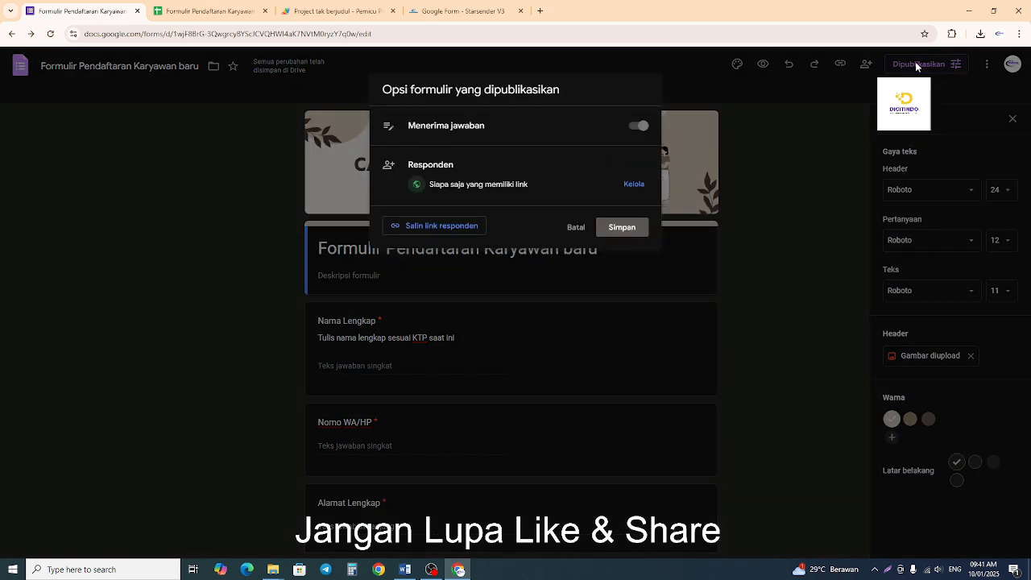
click(621, 230)
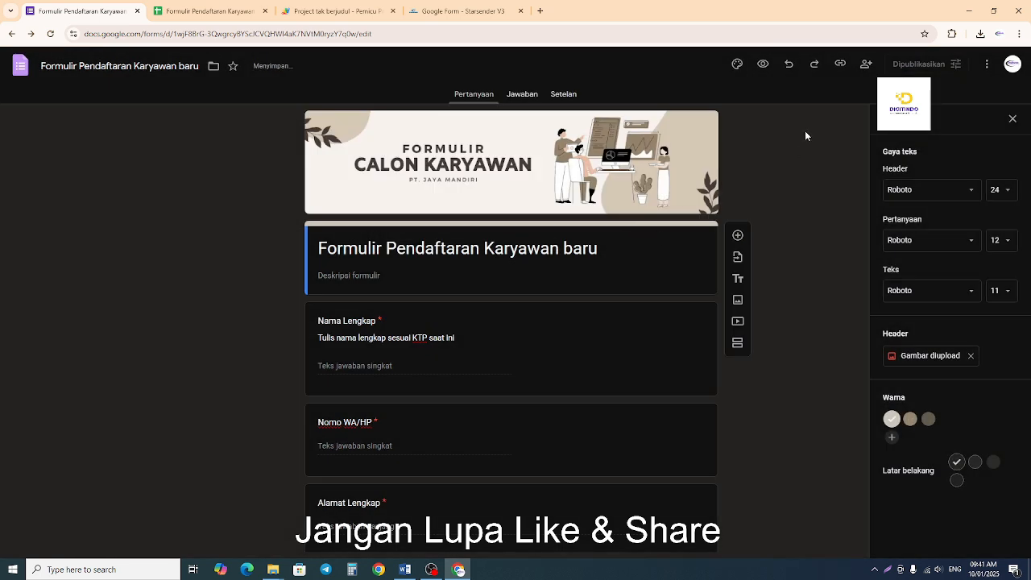
click(765, 65)
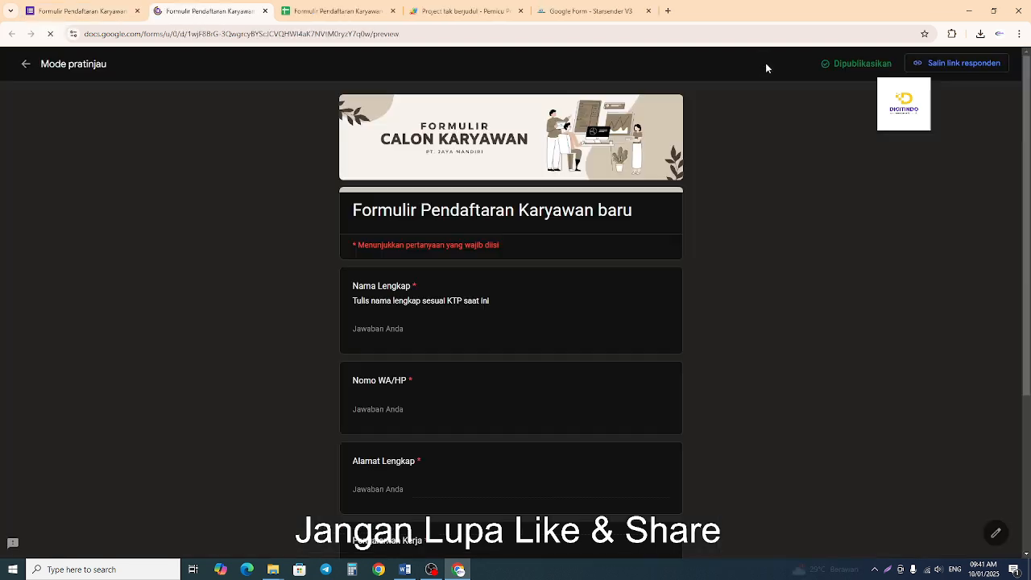
scroll(727, 265, down, 3)
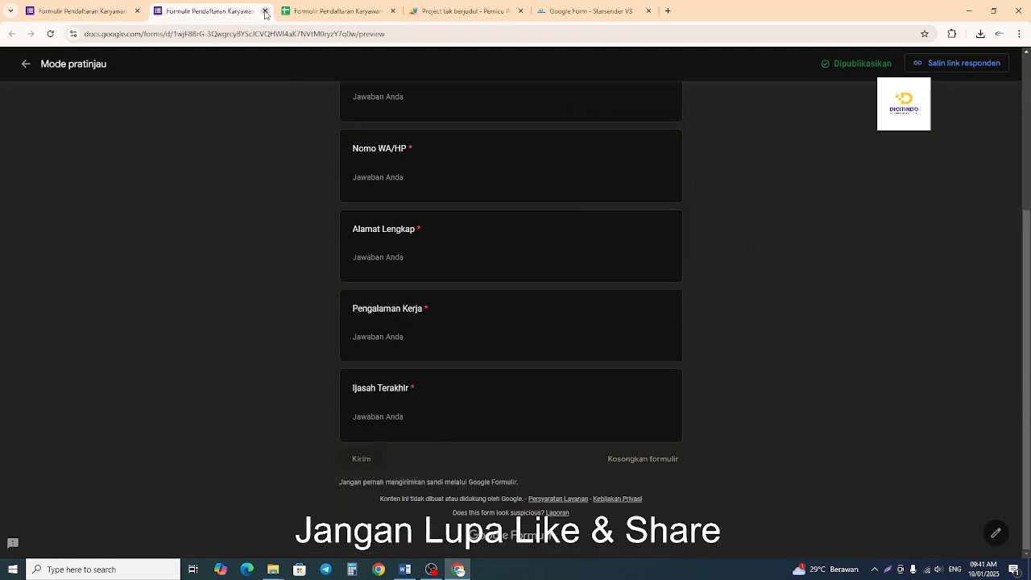
scroll(743, 228, up, 2)
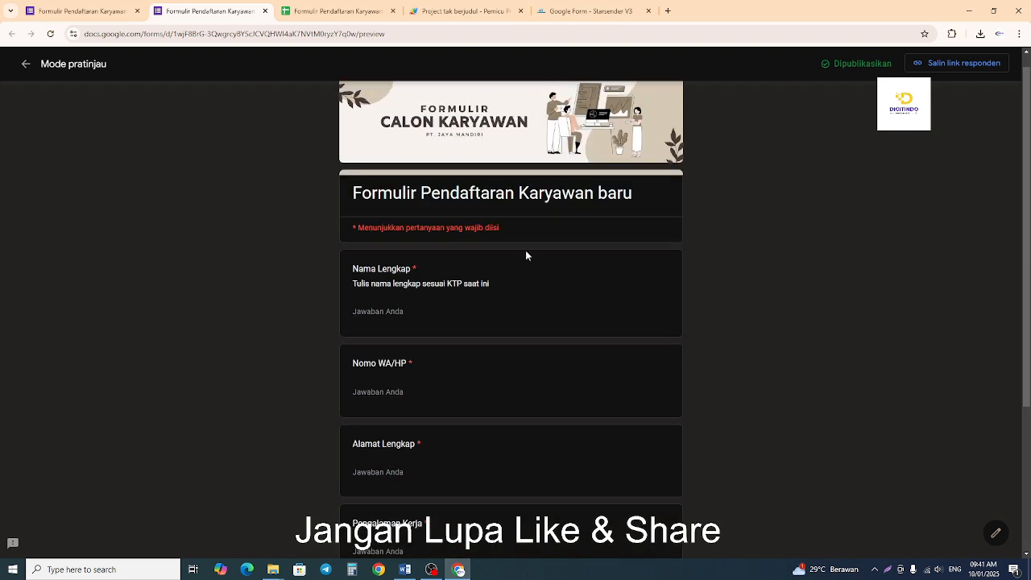
click(400, 257)
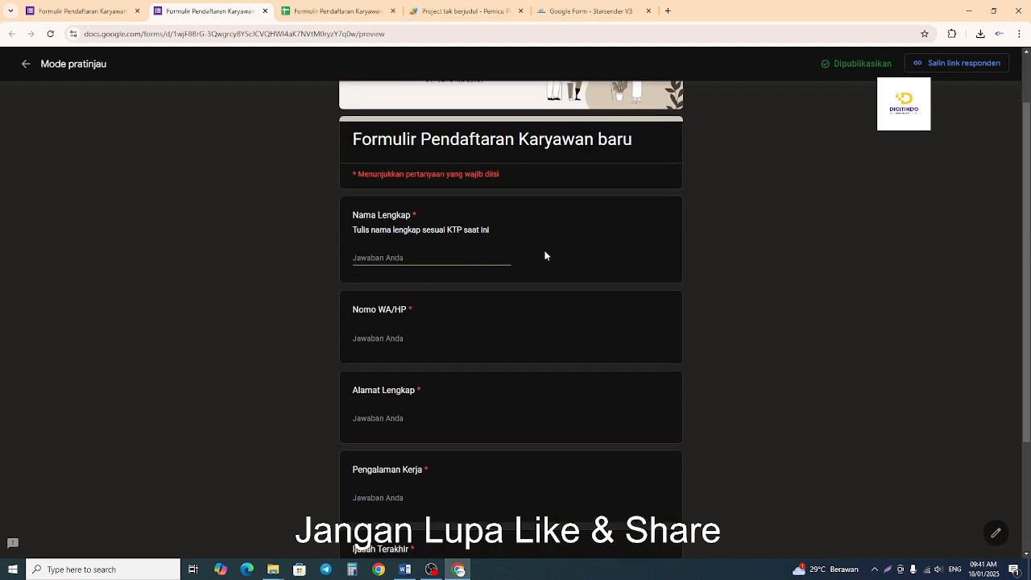
text(Mahardika)
scroll(612, 298, down, 2)
scroll(620, 319, up, 3)
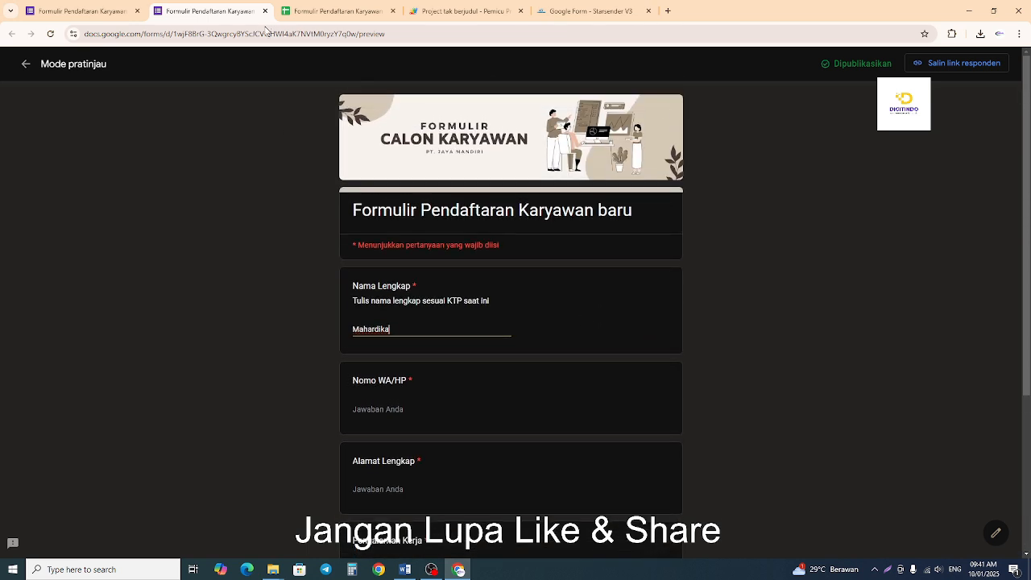
click(265, 10)
click(563, 102)
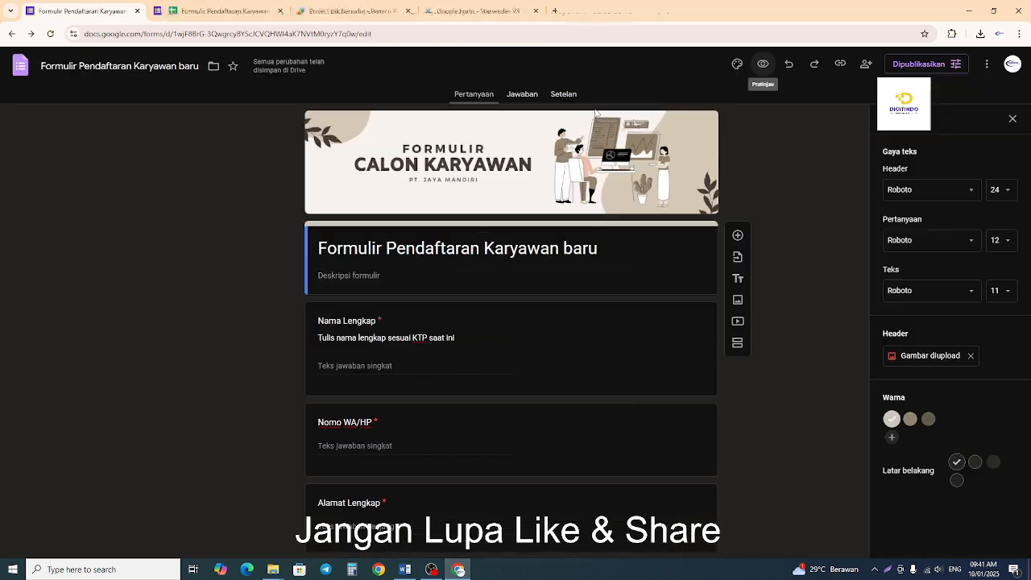
click(525, 95)
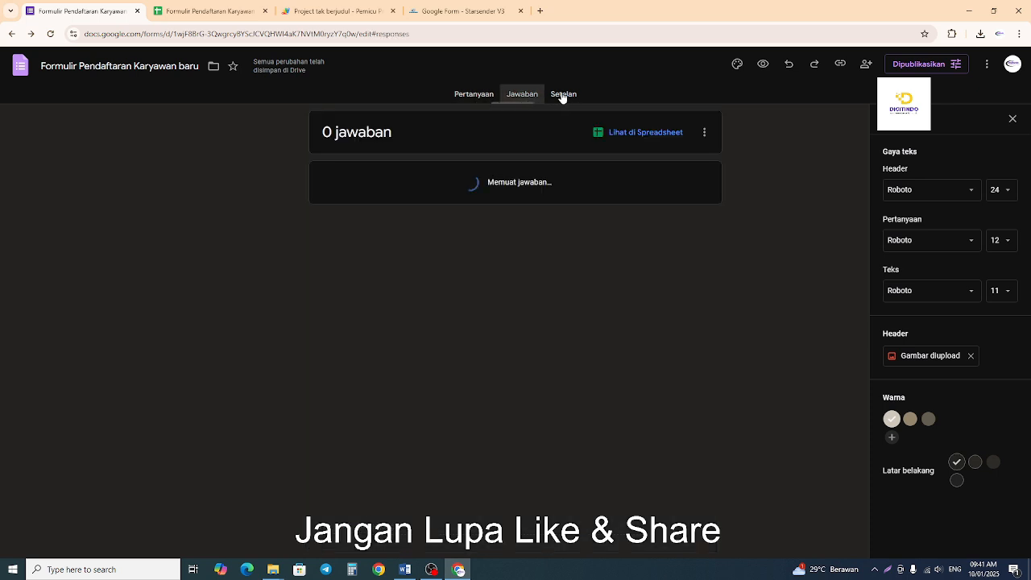
click(566, 96)
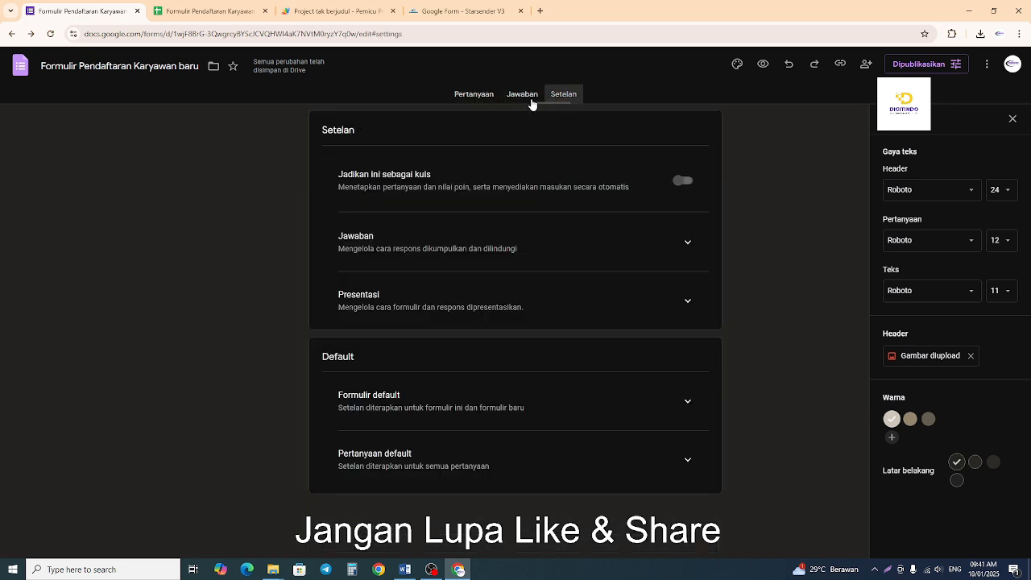
click(474, 95)
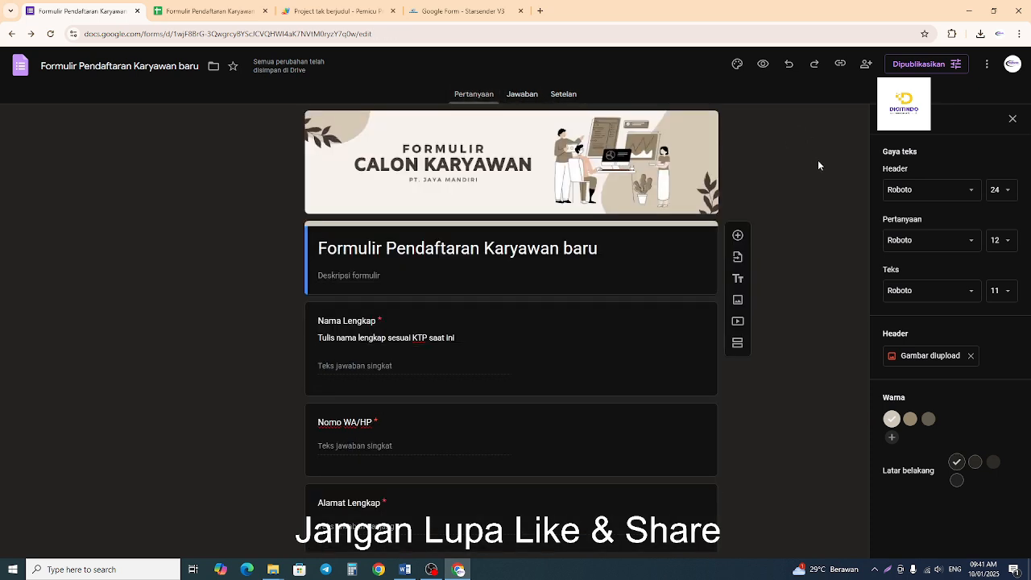
Copy the form's responder link from its sharing settings and finish sharing.
click(866, 65)
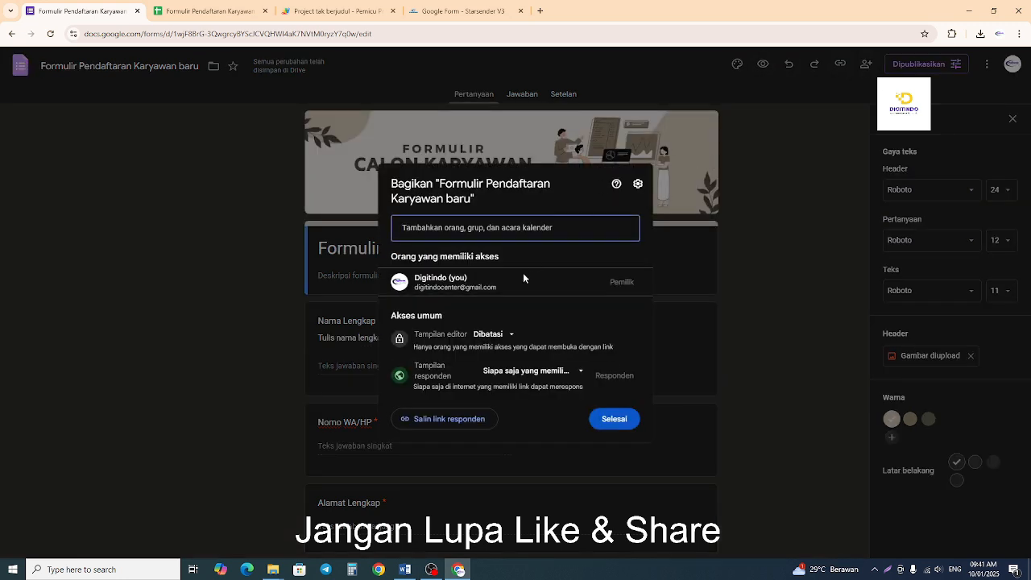
click(456, 423)
click(608, 420)
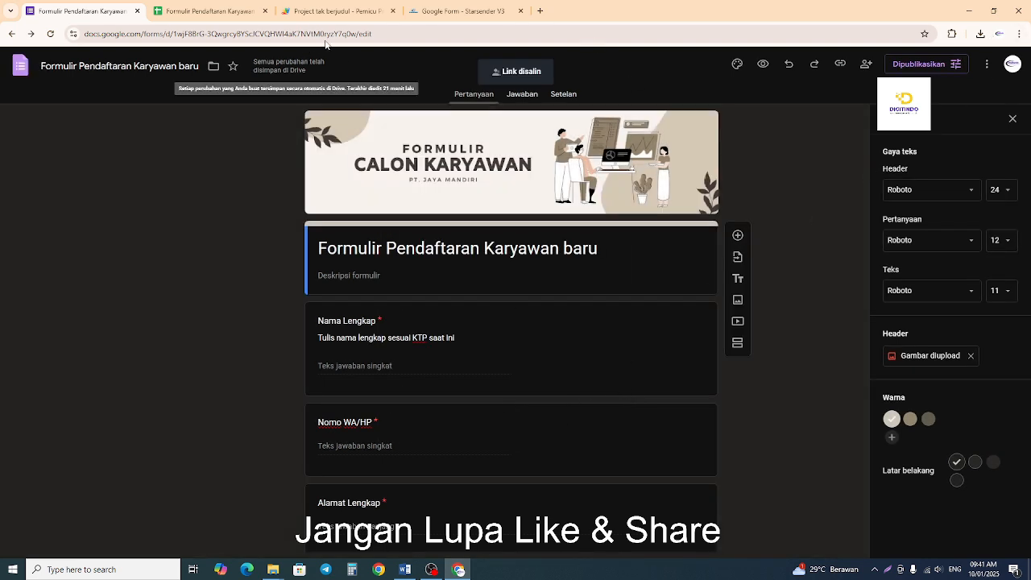
Open a new Incognito window and load the copied responder link in it.
click(1019, 34)
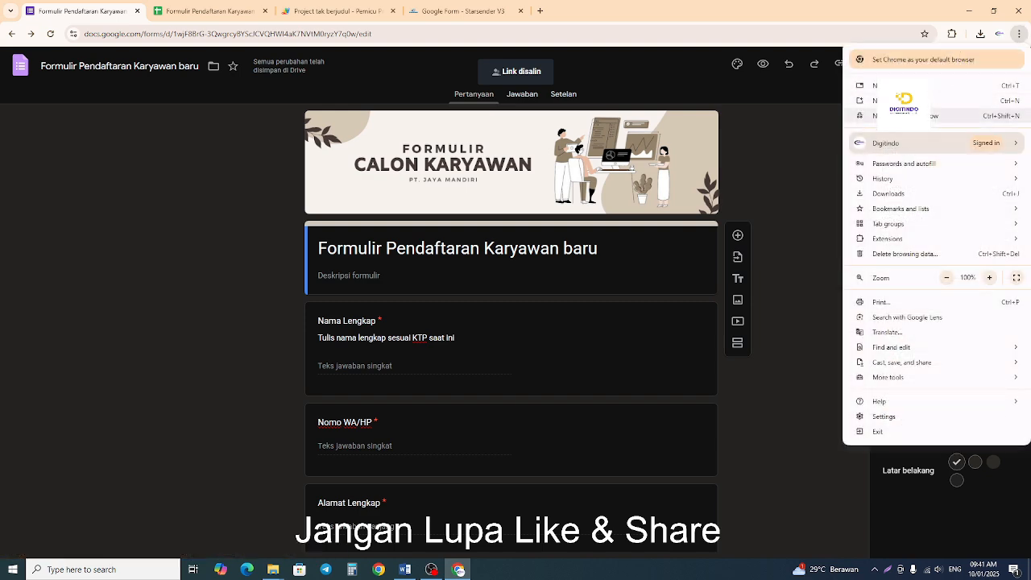
click(894, 115)
right_click(239, 34)
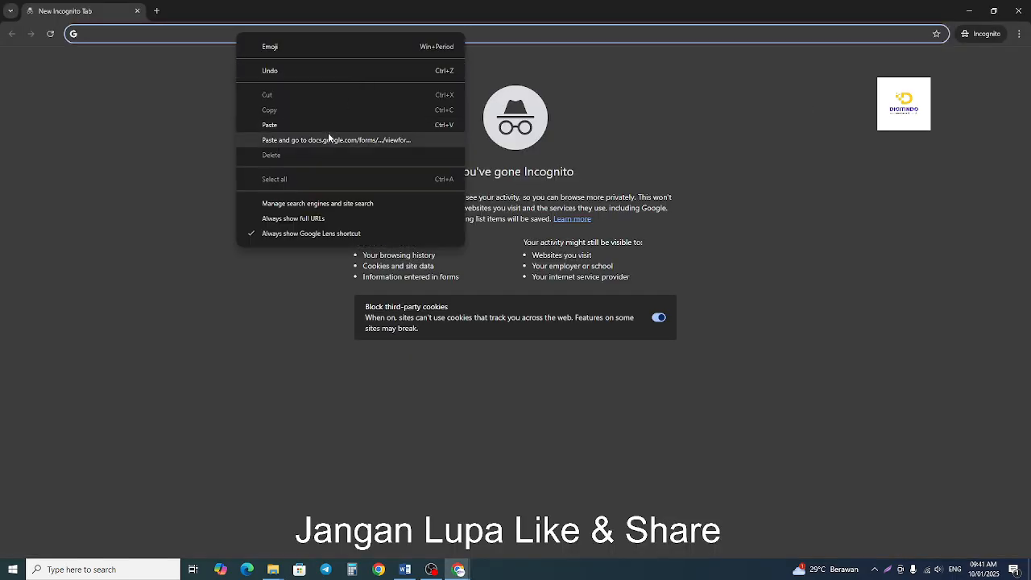
click(329, 139)
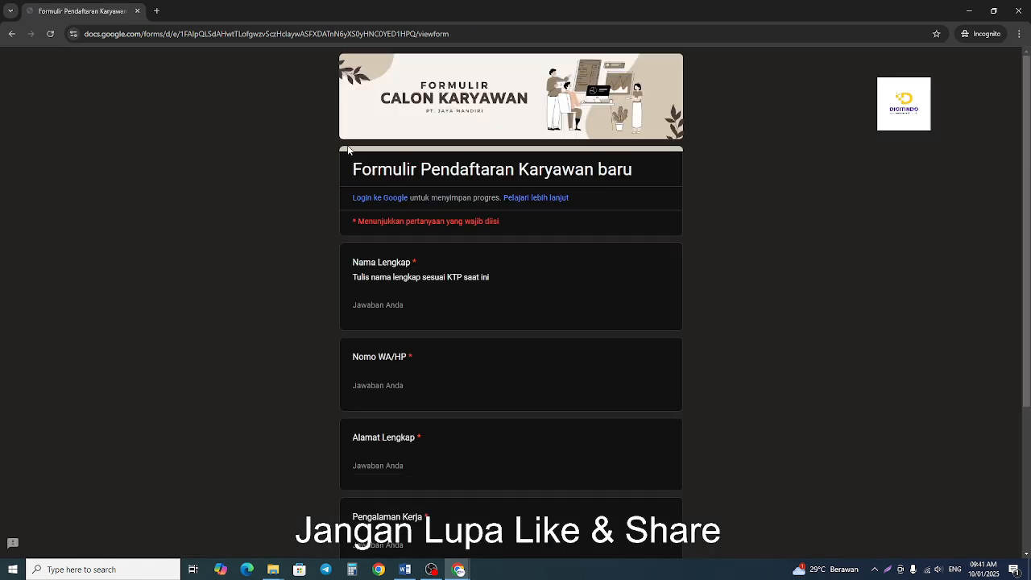
Enter the applicant's full name under Nama Lengkap in the live form.
scroll(603, 327, down, 3)
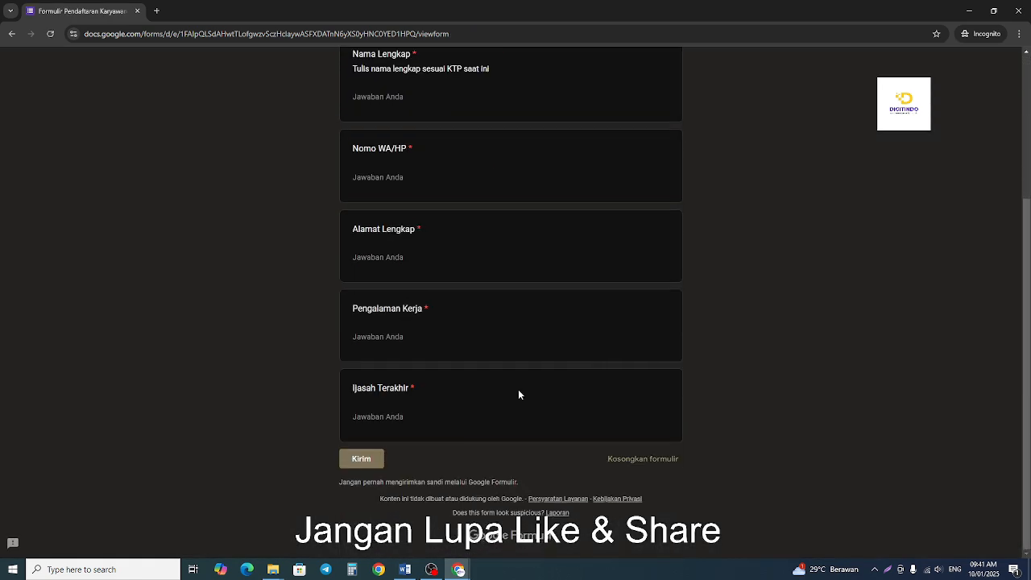
scroll(519, 352, up, 3)
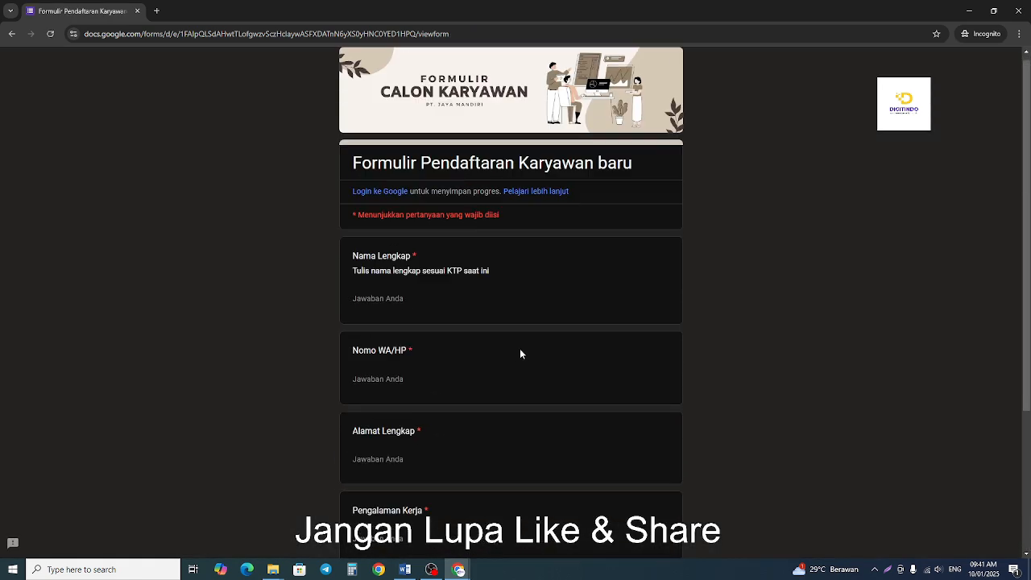
click(397, 307)
text(Mahar)
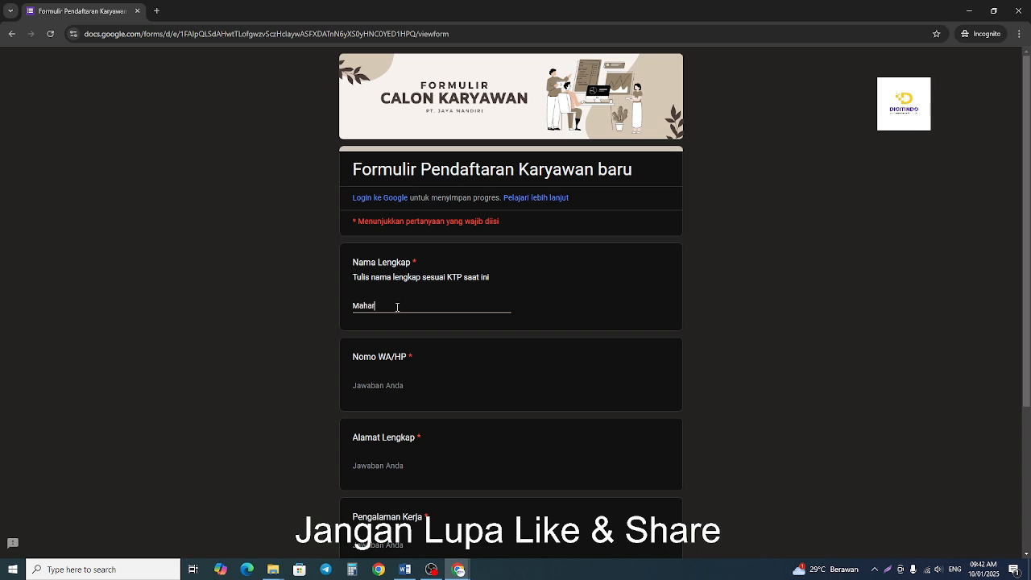
text(dio)
text(ka)
Enter the applicant's phone number in the live form's WA/HP question.
scroll(397, 308, down, 2)
click(394, 276)
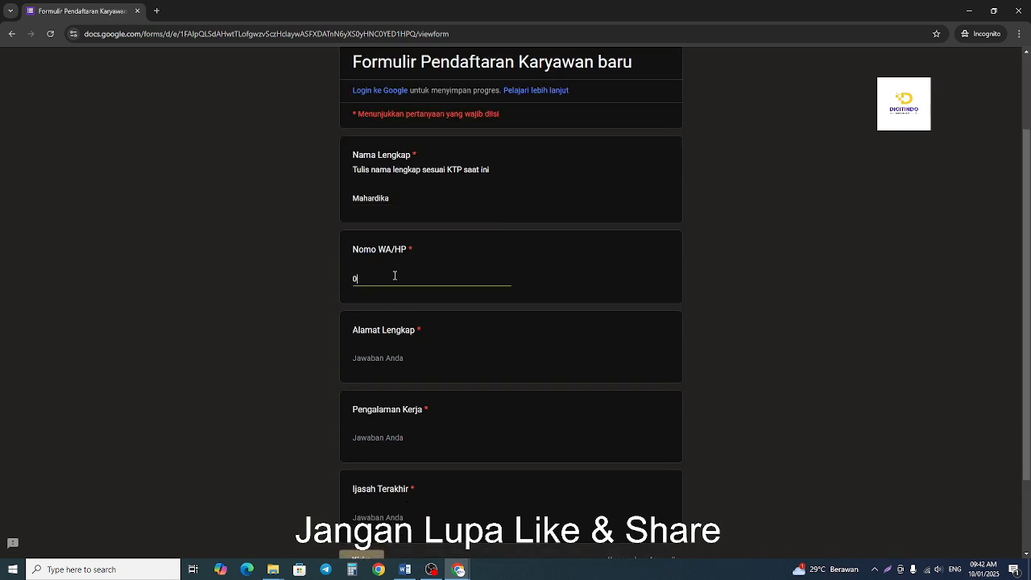
Enter the applicant's full postal address under Alamat Lengkap in the live form.
click(381, 359)
scroll(565, 356, down, 1)
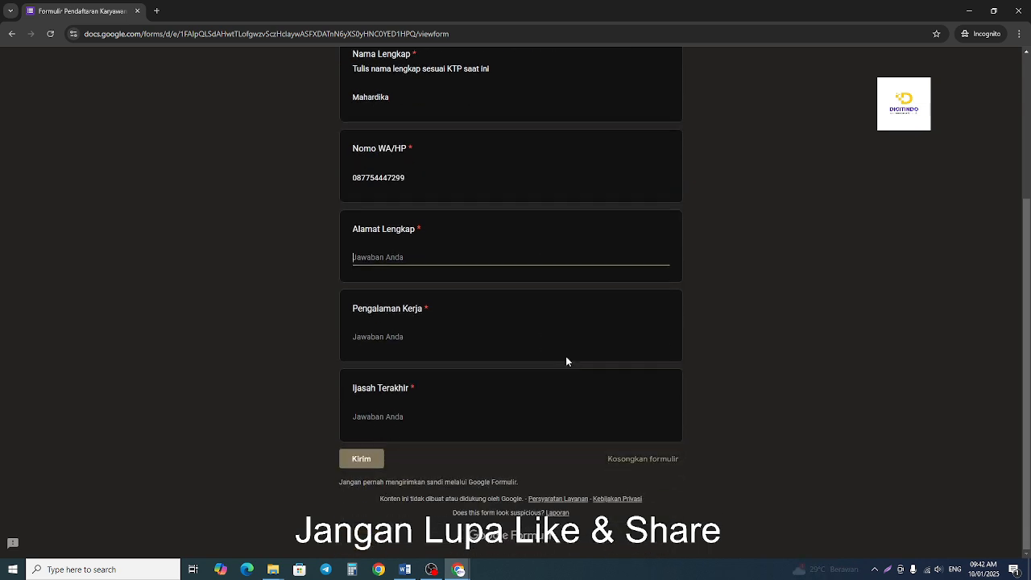
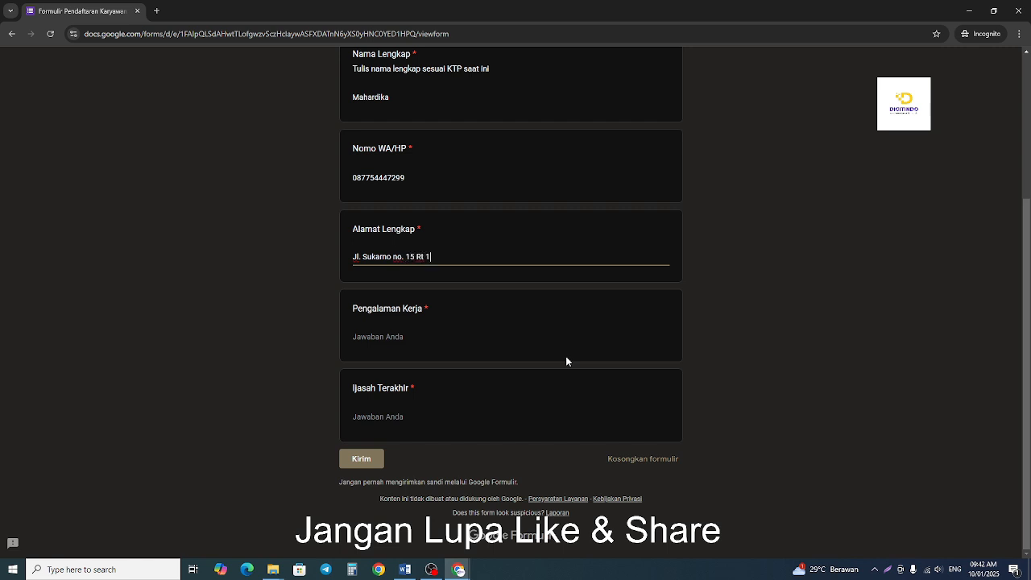
Enter "Manager Kontaktor" as the applicant's work experience under Pengalaman Kerja.
click(421, 333)
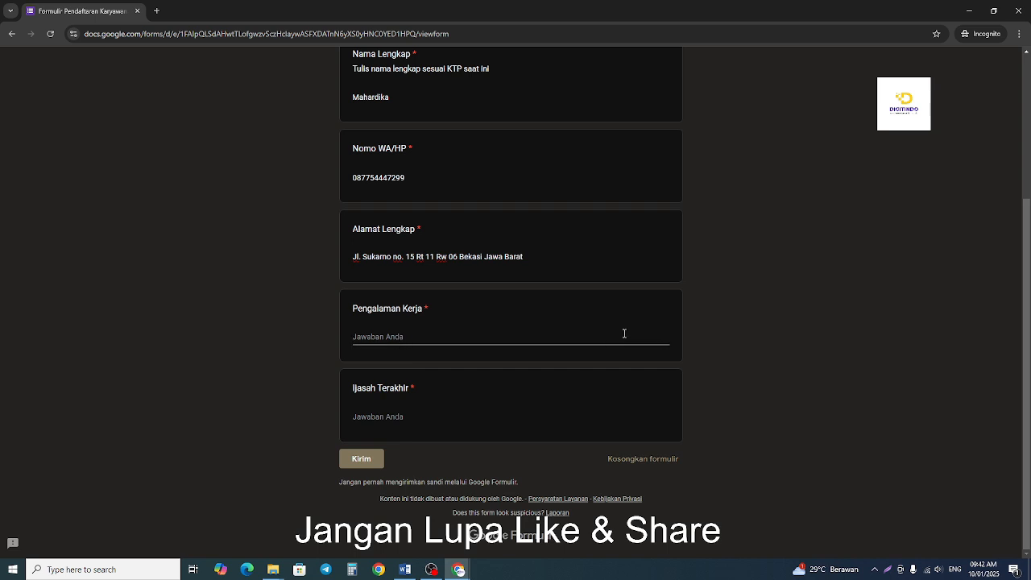
text(Manager Kontaktor)
Enter "S2" under Ijasah Terakhir and submit the completed form.
click(397, 414)
click(397, 414)
text(S)
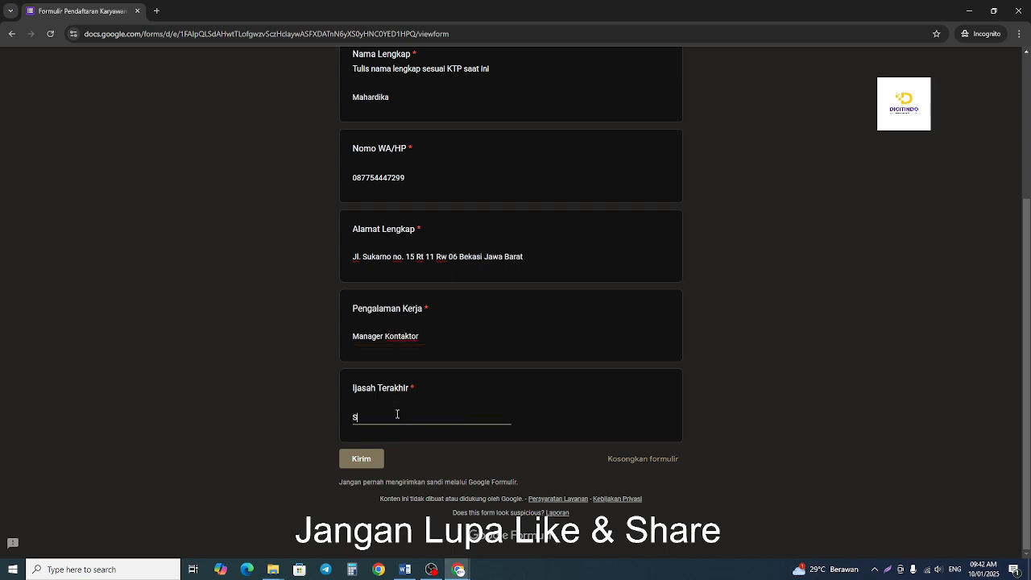
text(2)
click(360, 460)
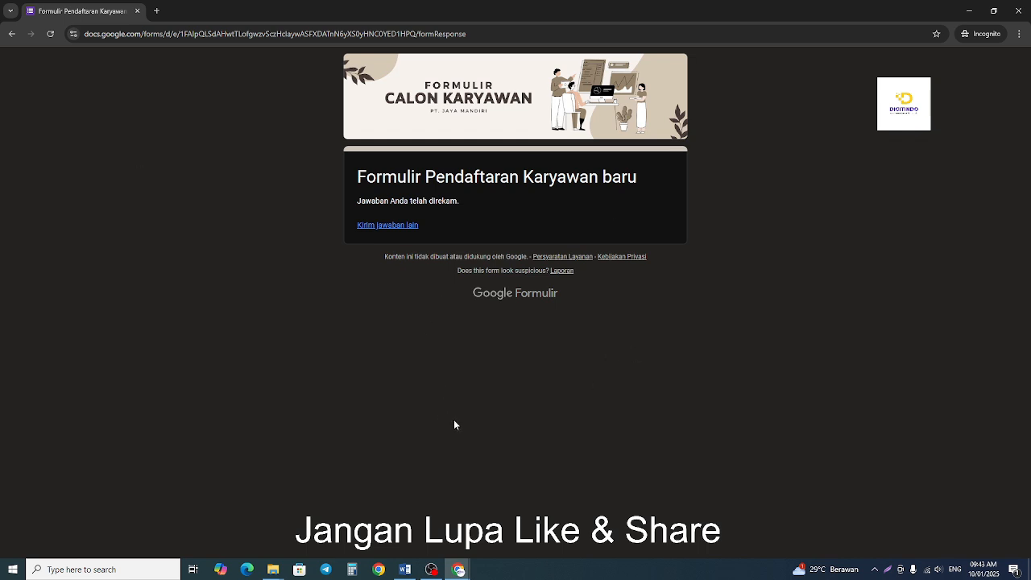
Switch to the Word notes and review the auto-response recipients: pengisi form, pemilik, and wa admin/client.
click(972, 17)
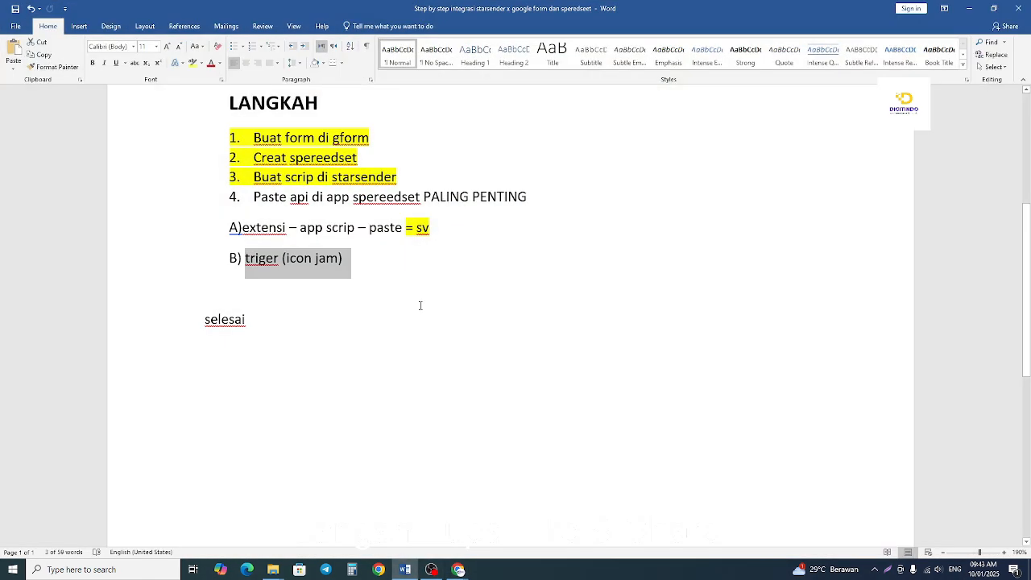
scroll(329, 260, up, 5)
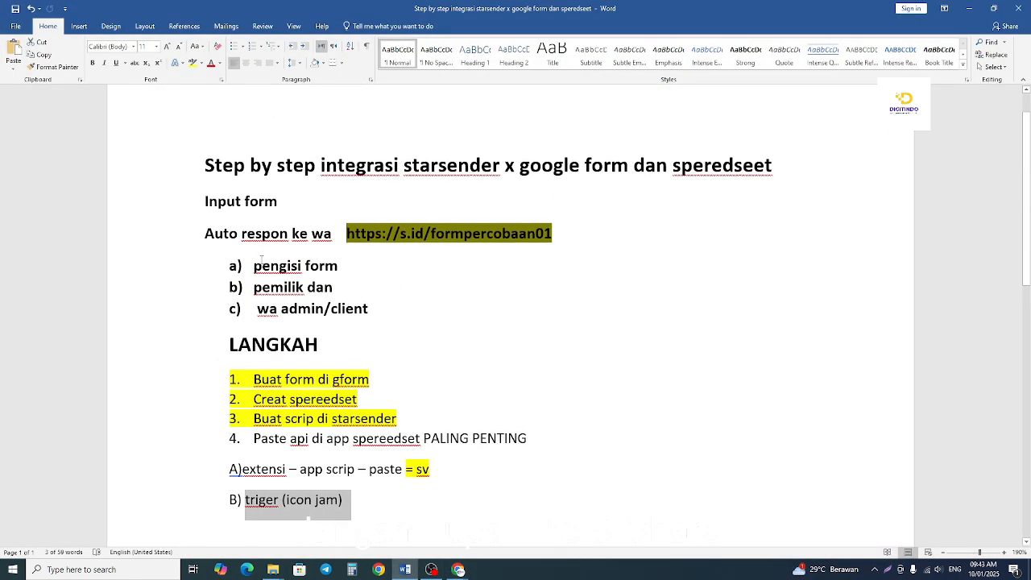
drag(329, 260, 345, 263)
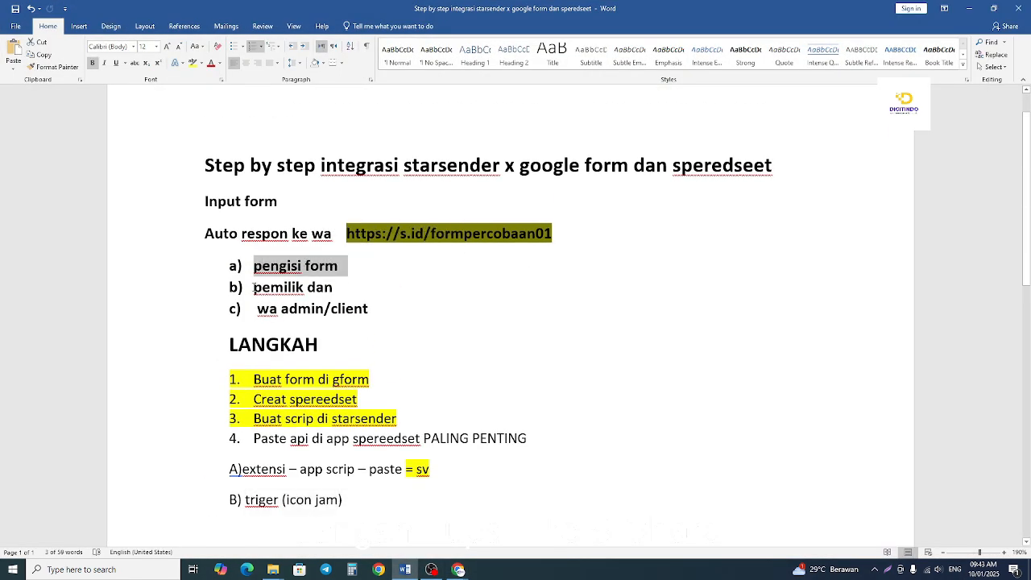
drag(255, 287, 332, 289)
click(343, 293)
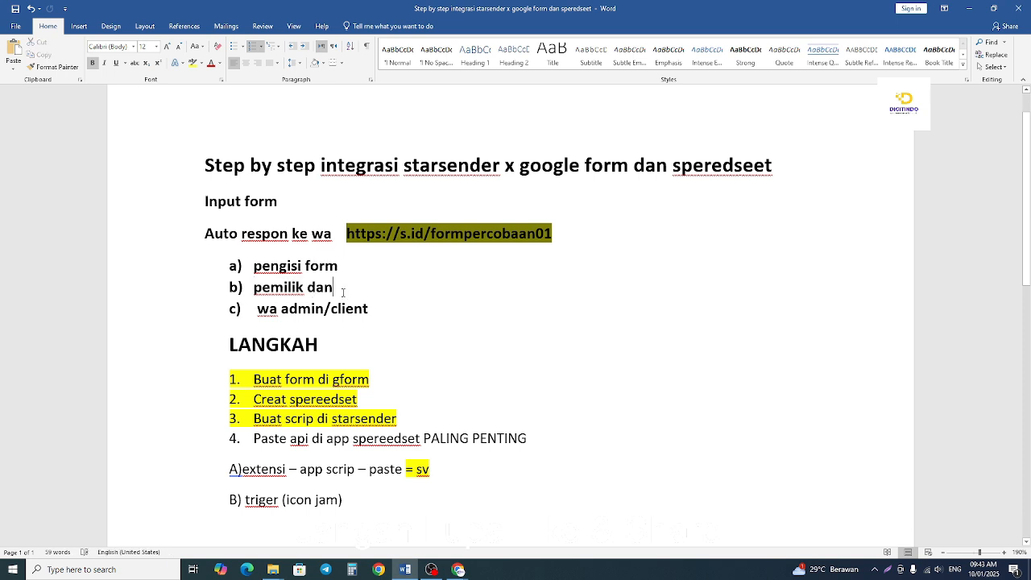
triple_click(403, 309)
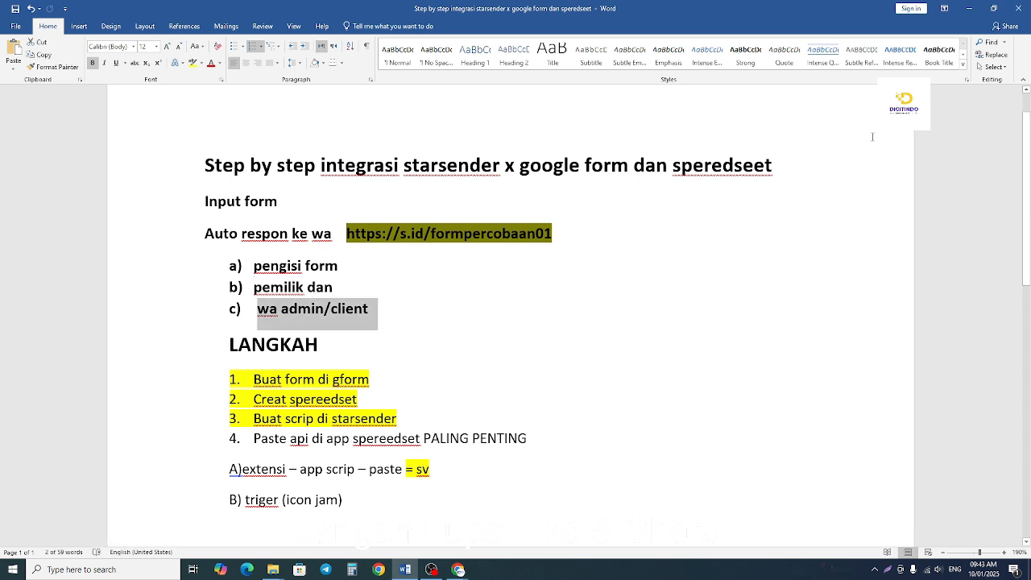
Clear the open windows off the desktop, launch Botmaster from the Digitindo shortcut, and open its WhatsApp window.
click(969, 8)
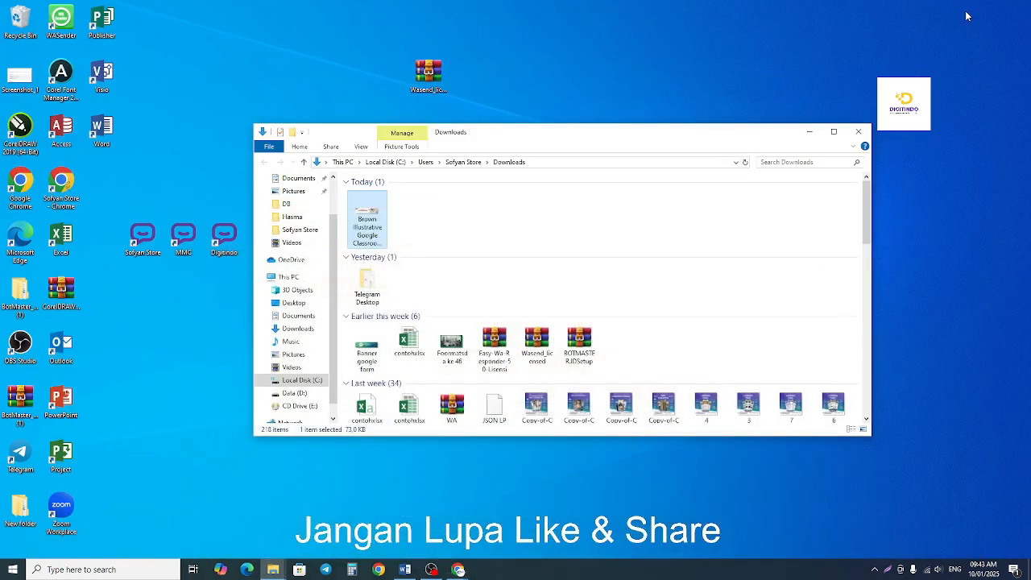
click(970, 10)
click(808, 131)
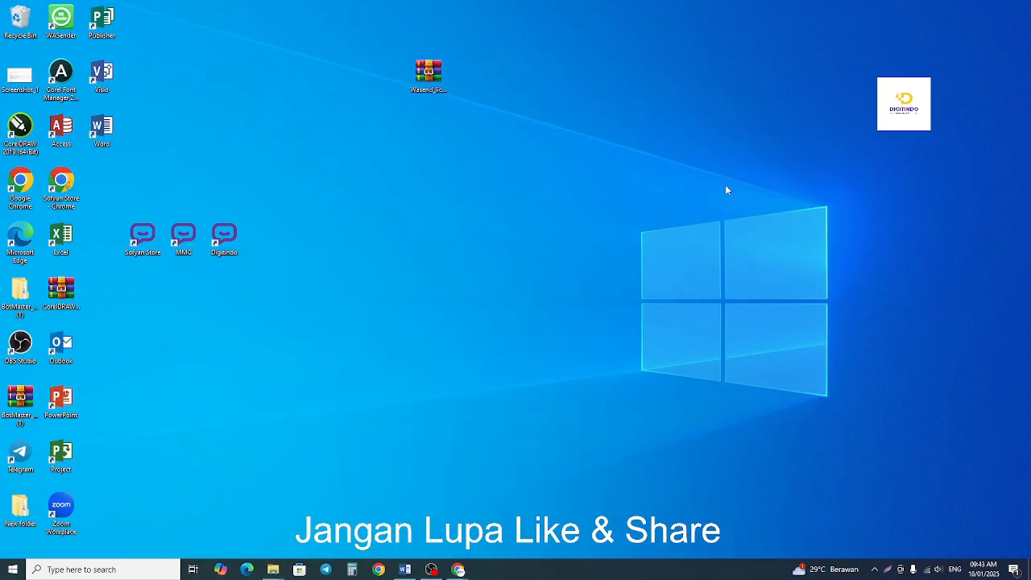
double_click(236, 250)
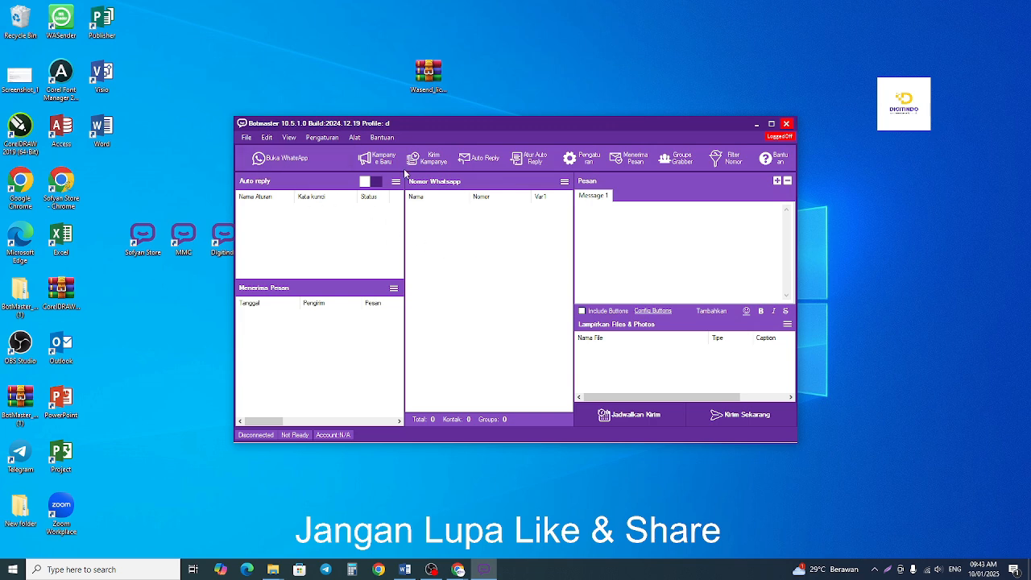
click(287, 158)
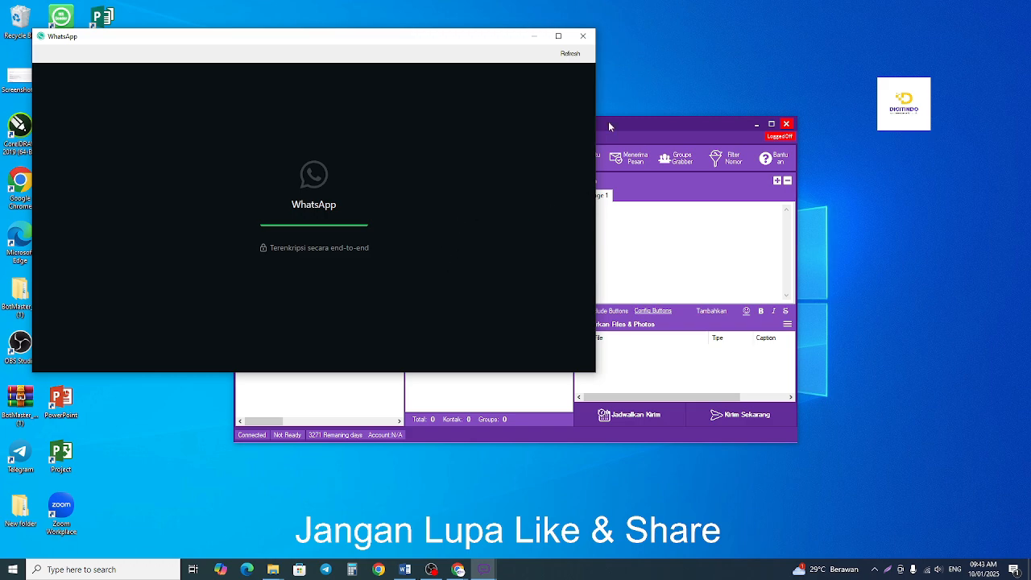
right_click(630, 51)
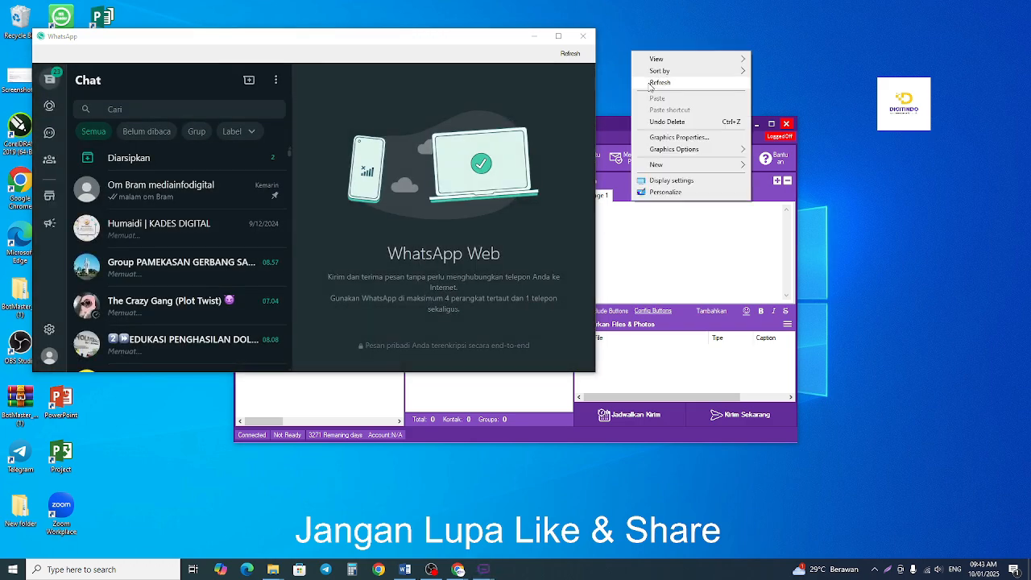
click(652, 83)
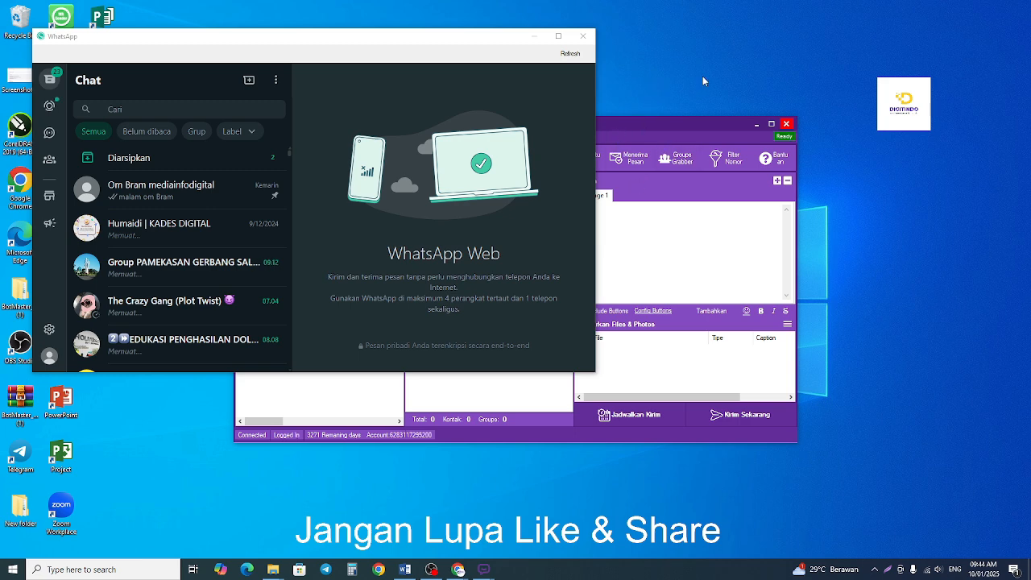
Make the WhatsApp window taller and open the unread KADES DIGITAL chat to check the new-applicant report.
scroll(206, 338, down, 3)
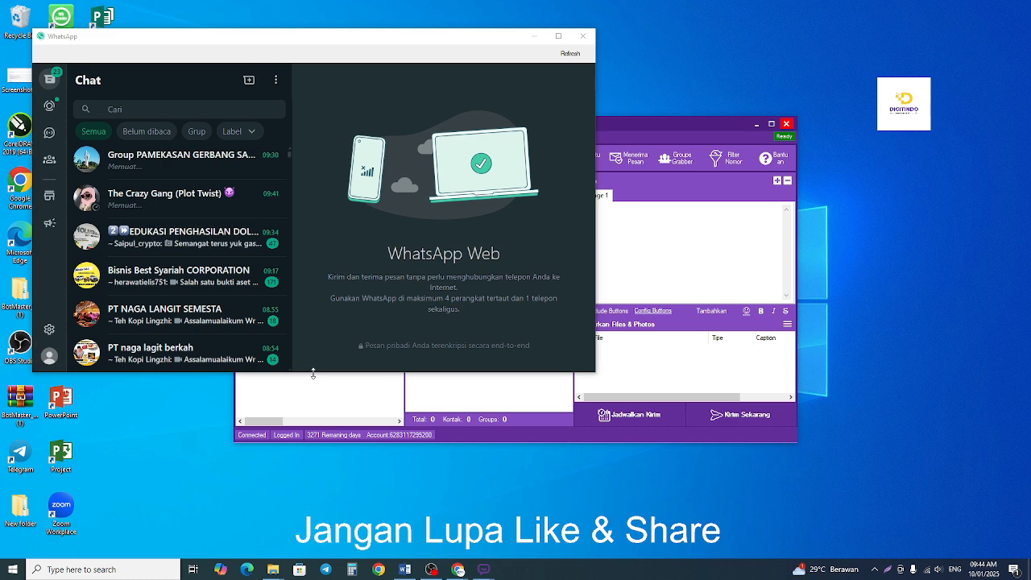
drag(313, 373, 318, 505)
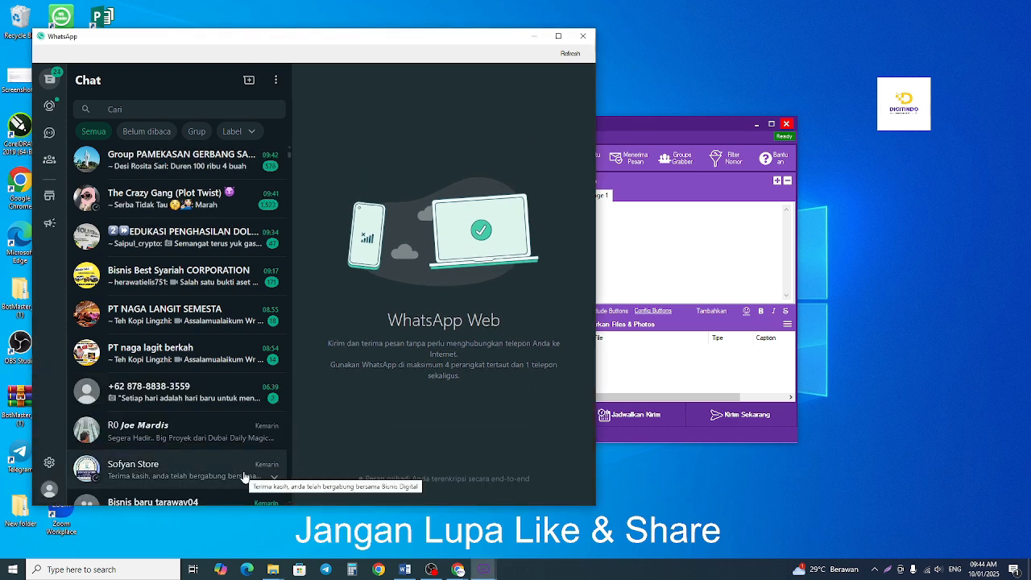
scroll(244, 477, down, 2)
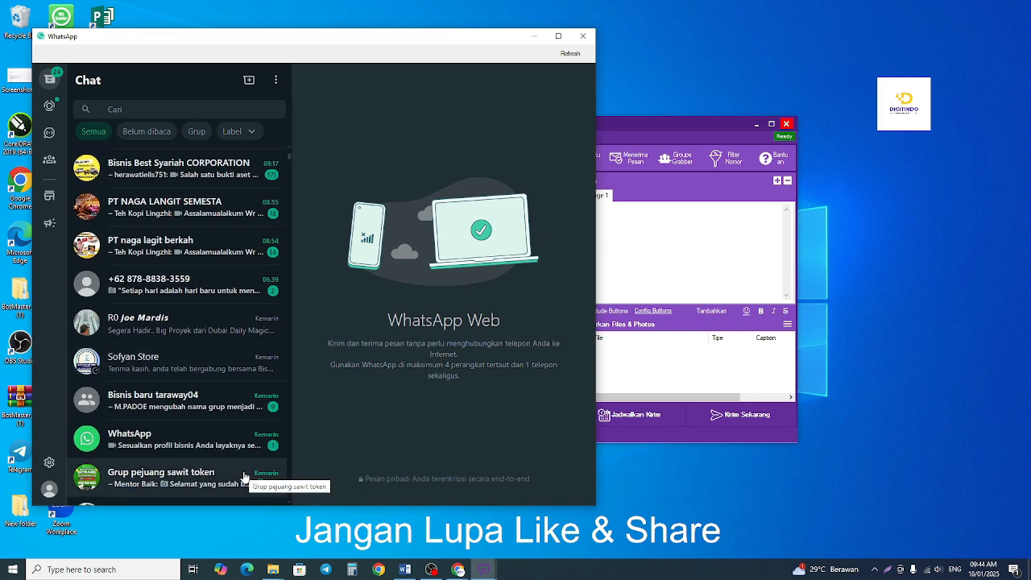
scroll(244, 477, up, 4)
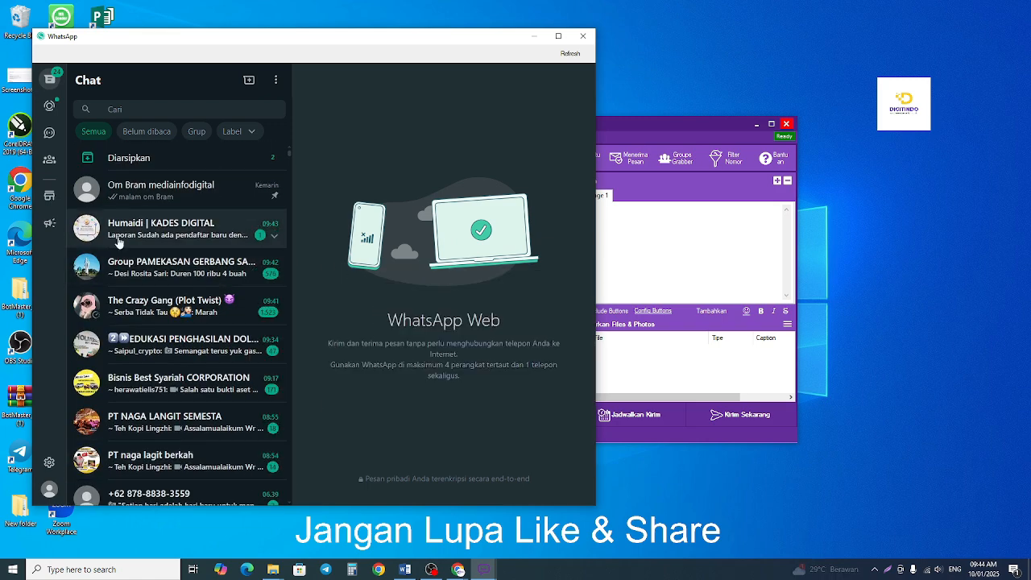
click(129, 234)
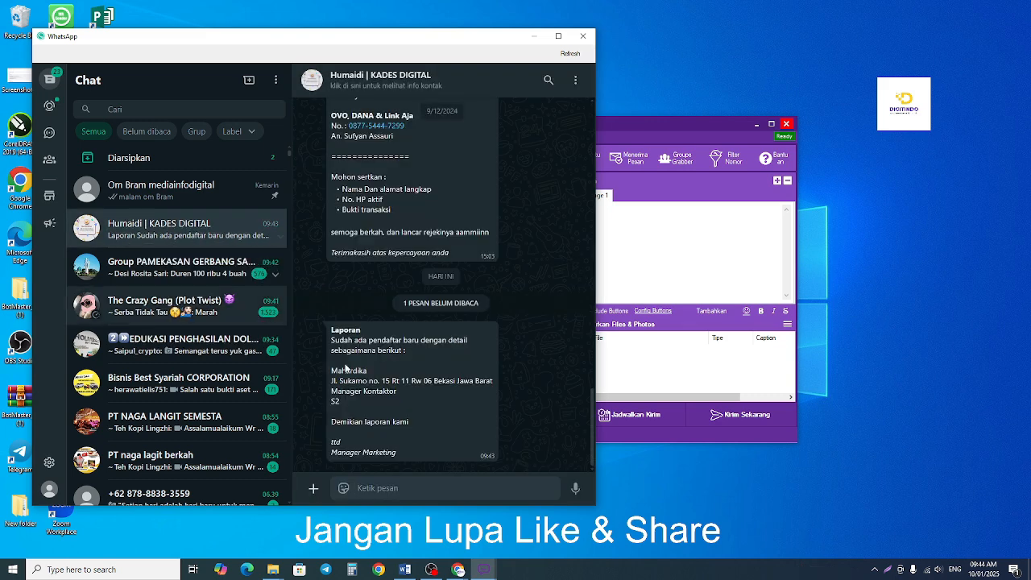
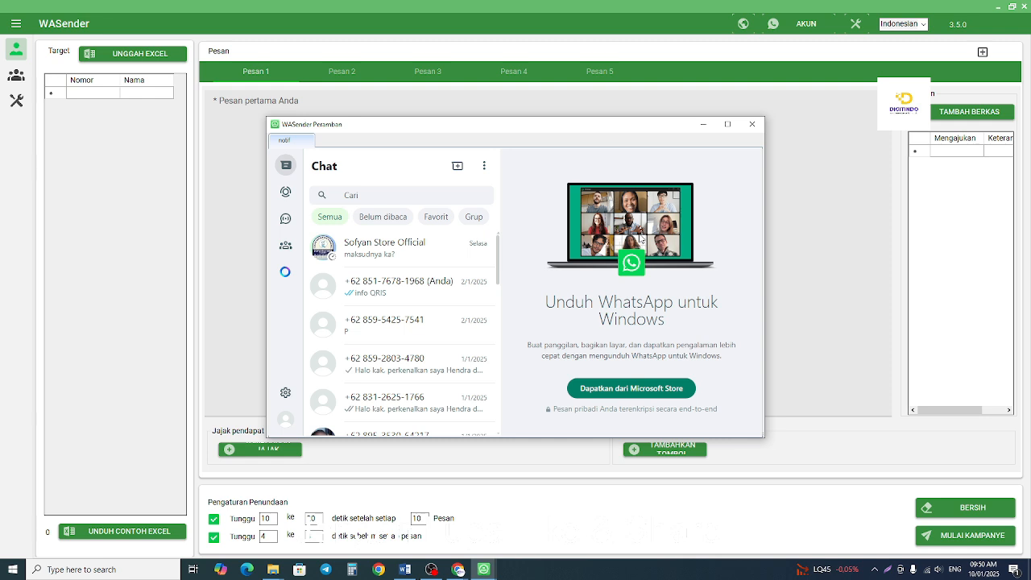
Look through the notif account's chats for the form notification, checking Sofyan Store Official and the account's own self-chat.
scroll(394, 339, down, 5)
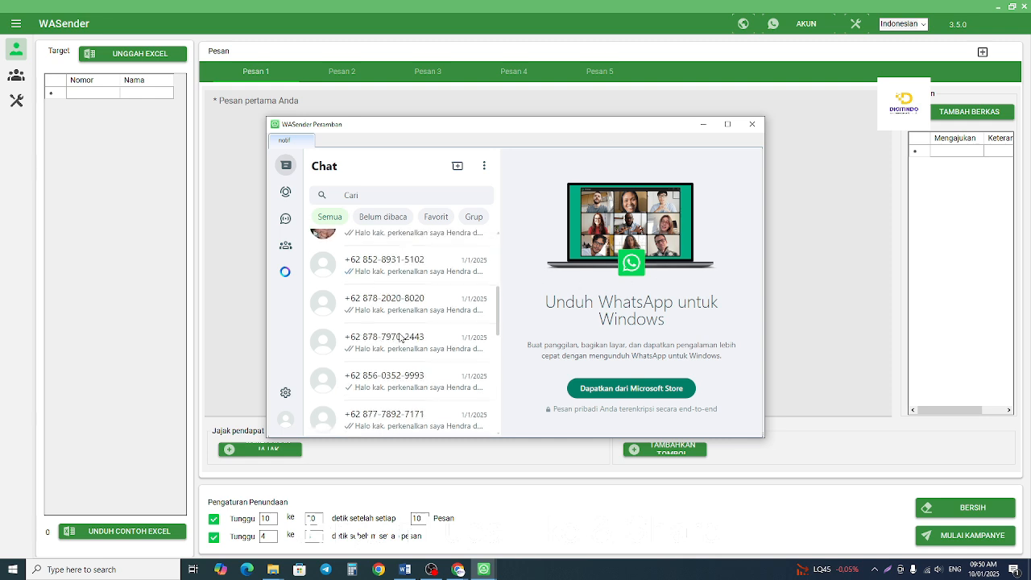
scroll(425, 339, up, 5)
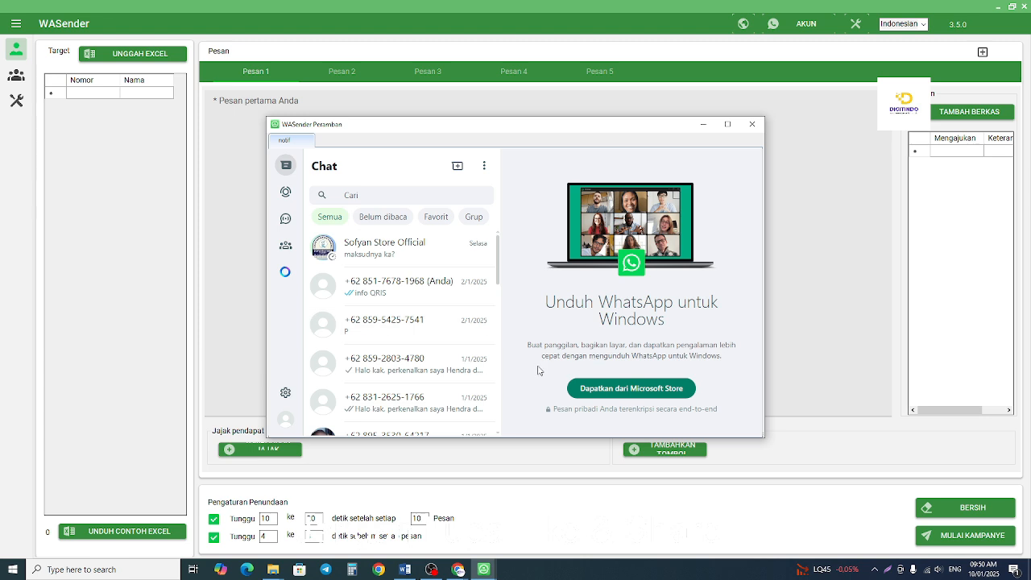
click(405, 256)
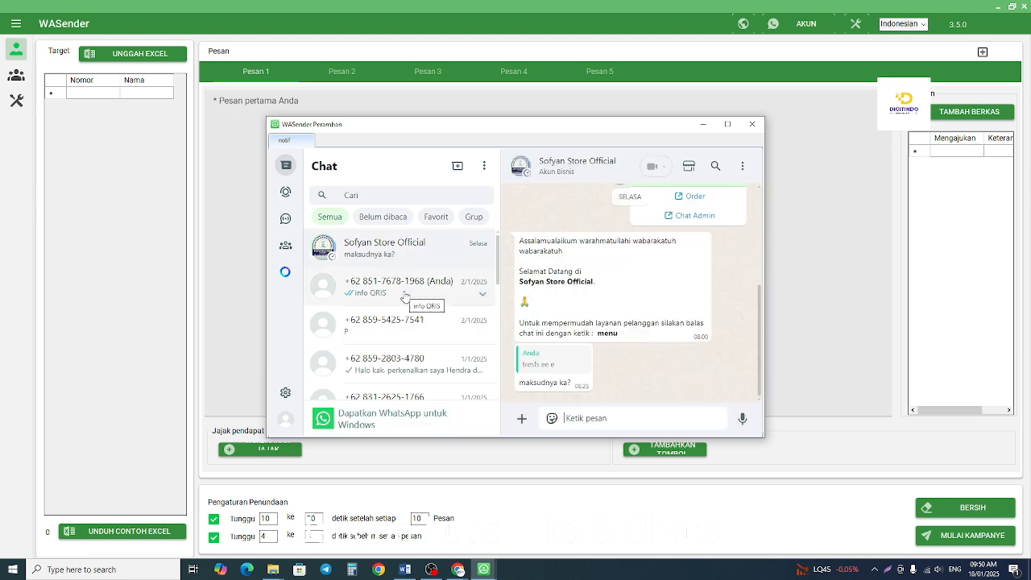
scroll(405, 296, down, 5)
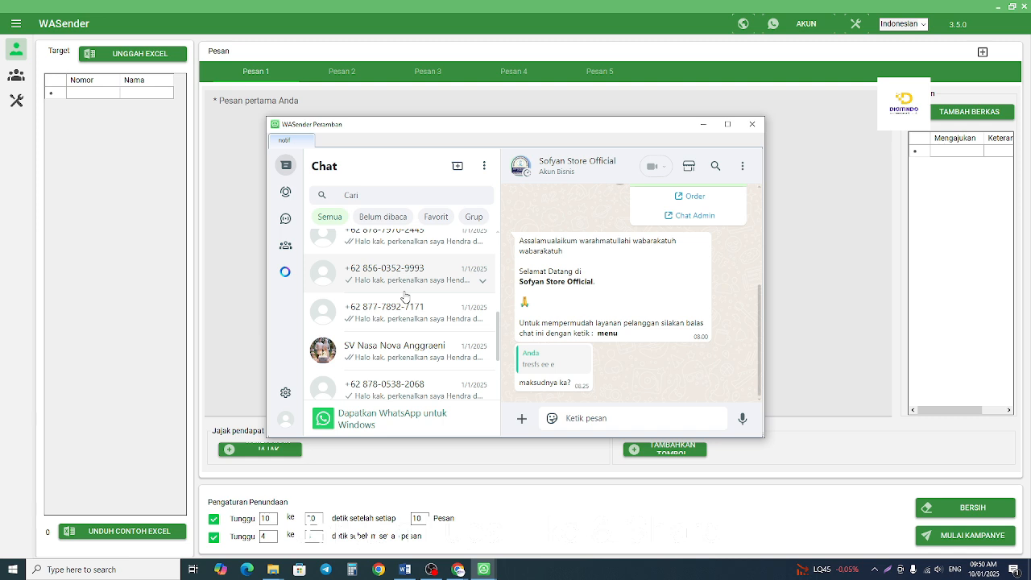
click(405, 294)
scroll(405, 333, up, 5)
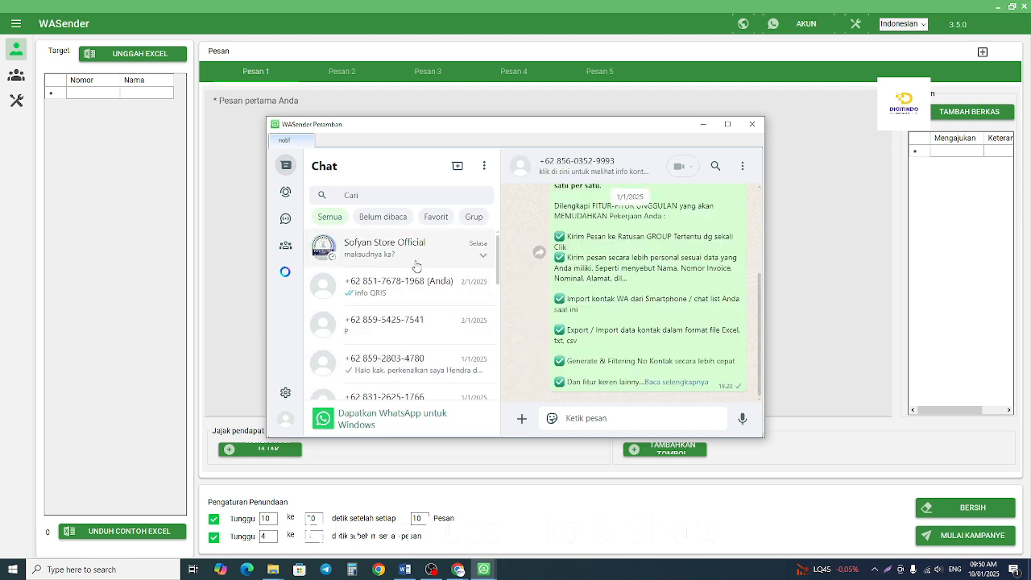
click(416, 266)
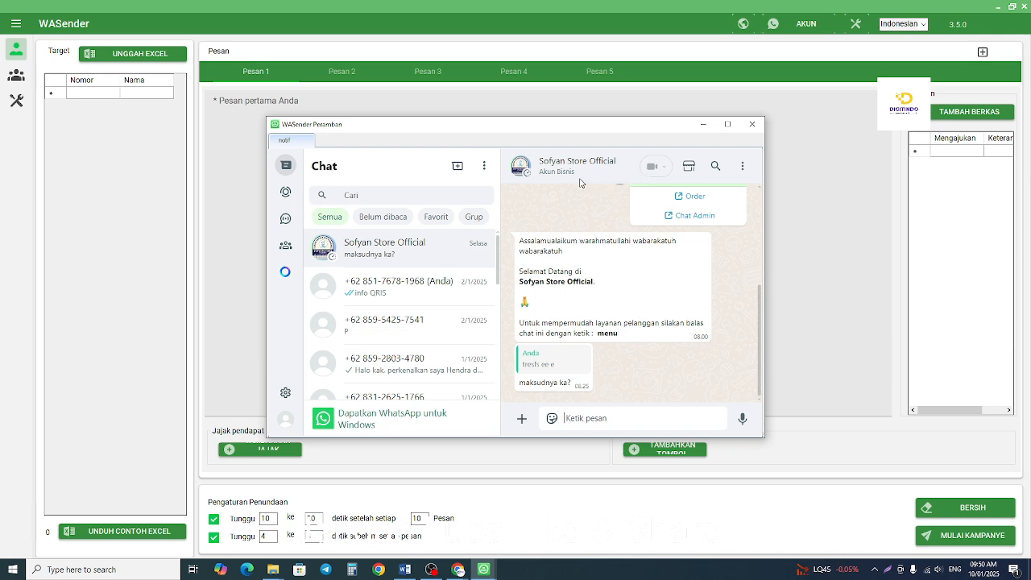
click(467, 290)
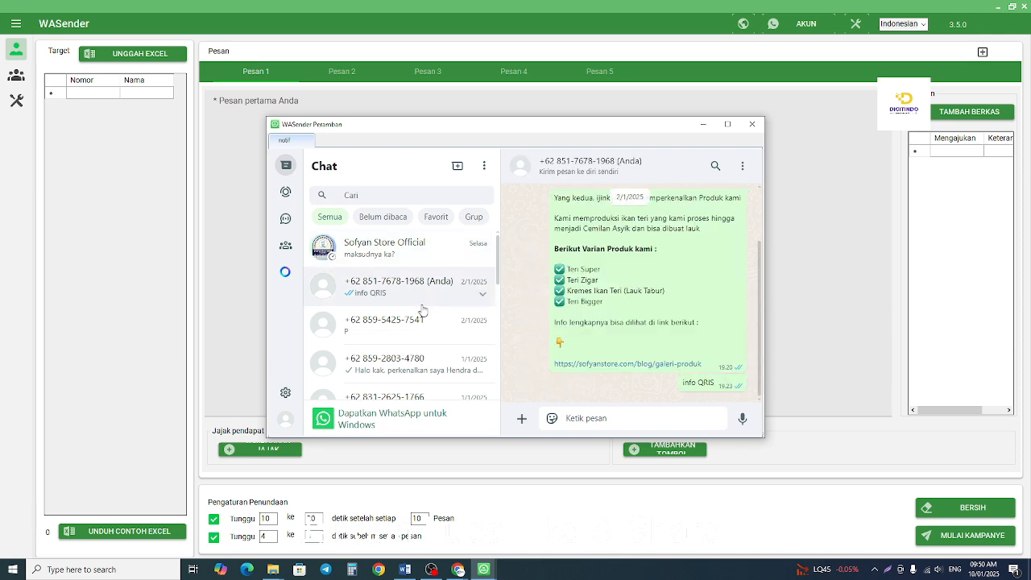
scroll(422, 310, down, 10)
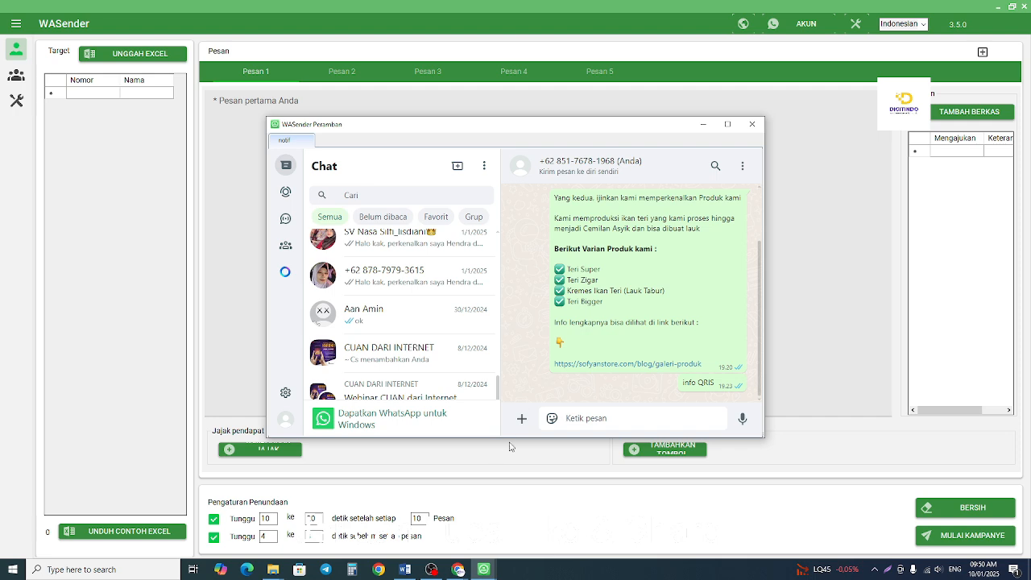
Make the WhatsApp window taller and check the notif account's profile and account settings for its phone number.
drag(505, 438, 504, 538)
scroll(409, 434, up, 5)
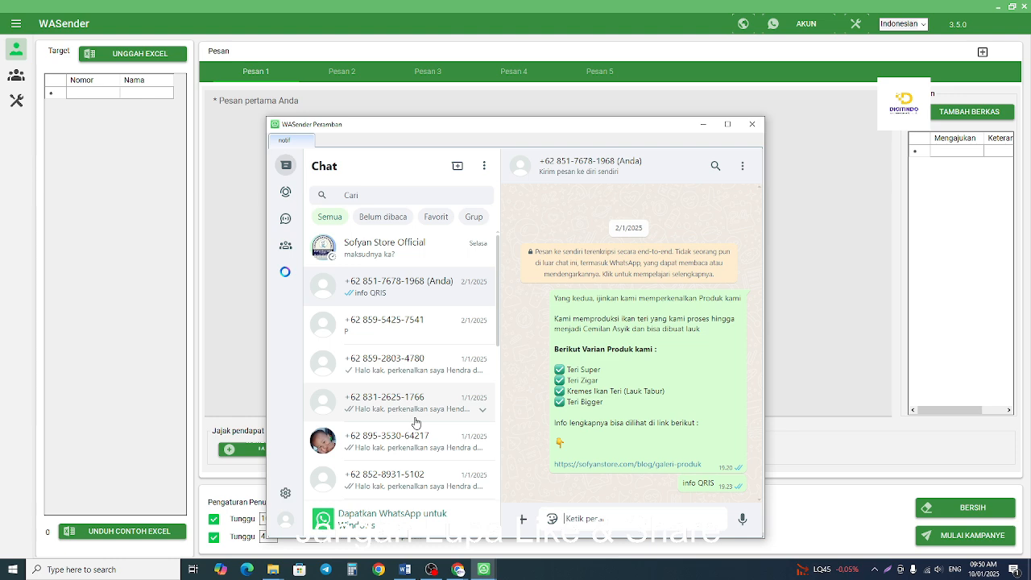
click(285, 522)
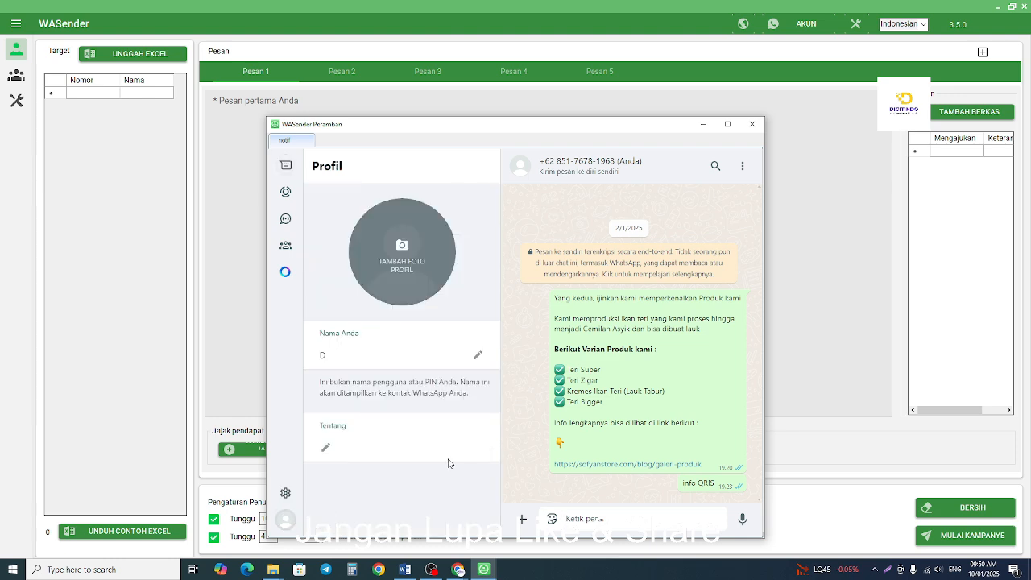
click(285, 493)
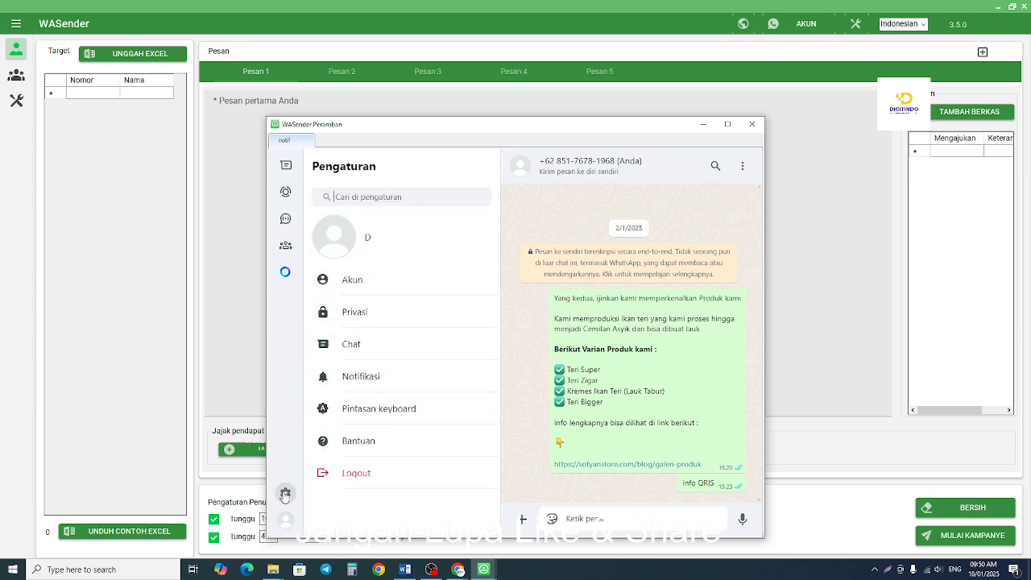
click(407, 279)
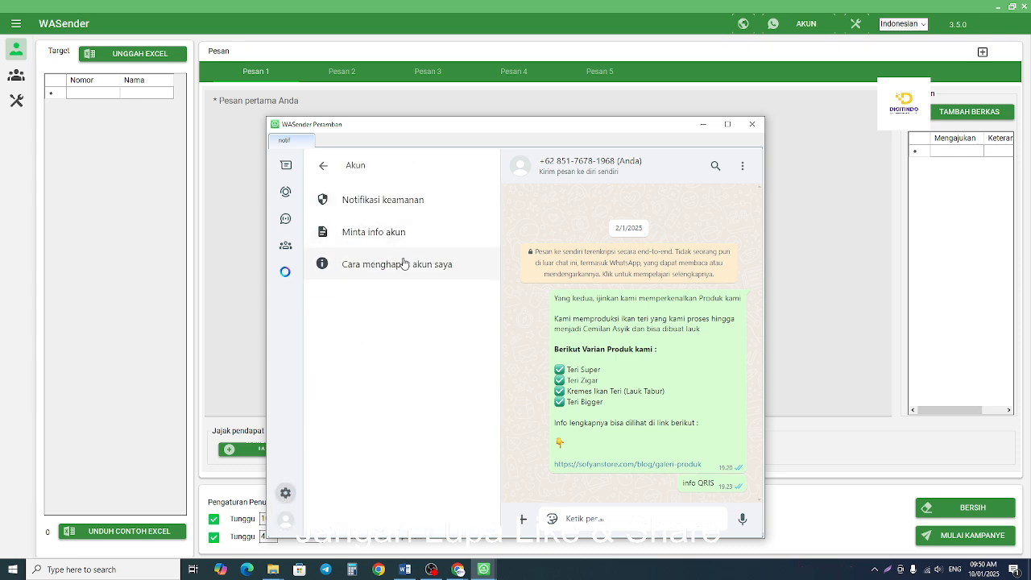
click(321, 169)
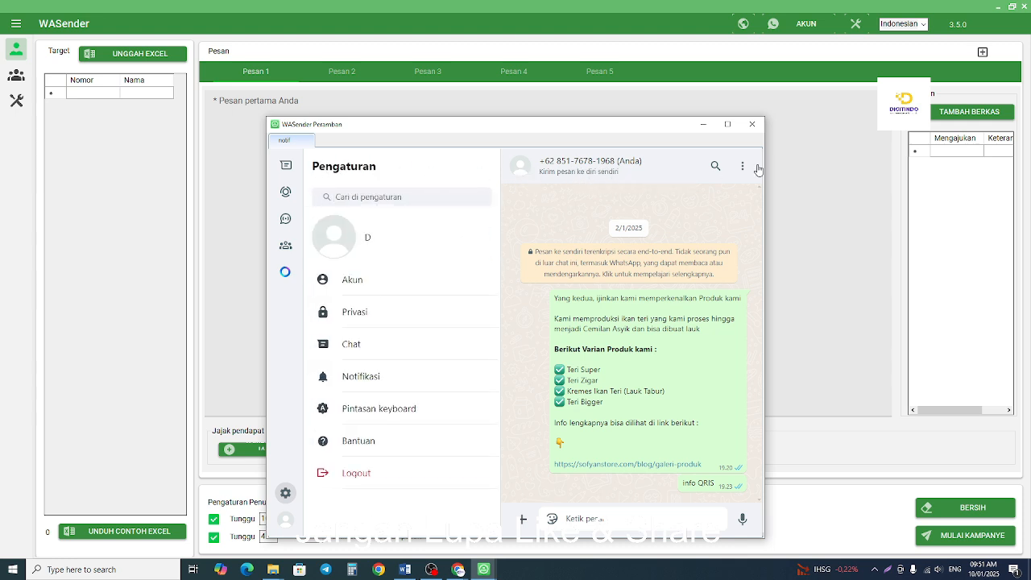
Close the notif account's WhatsApp window and load the Digitindo account from the account manager.
click(751, 124)
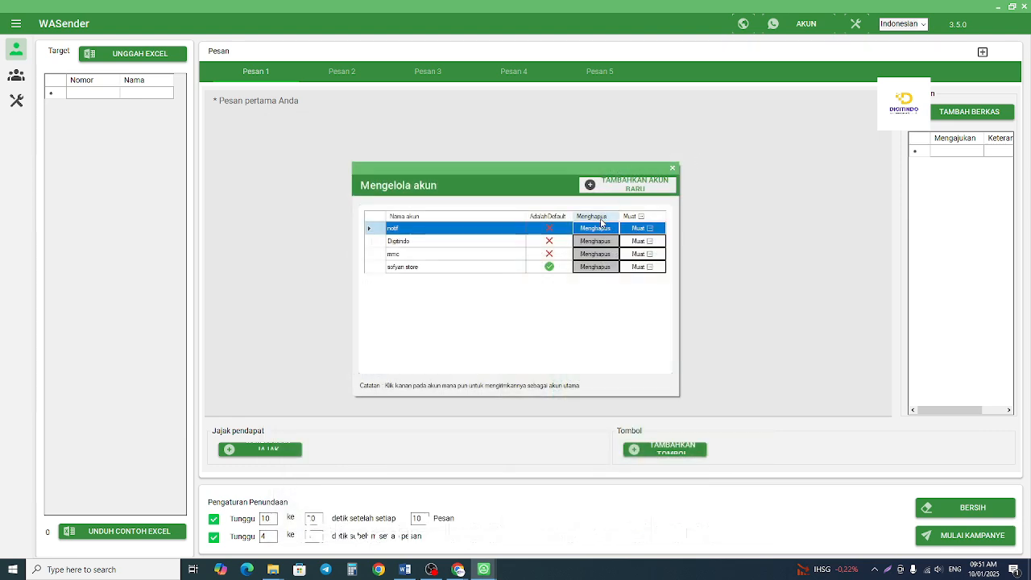
click(640, 241)
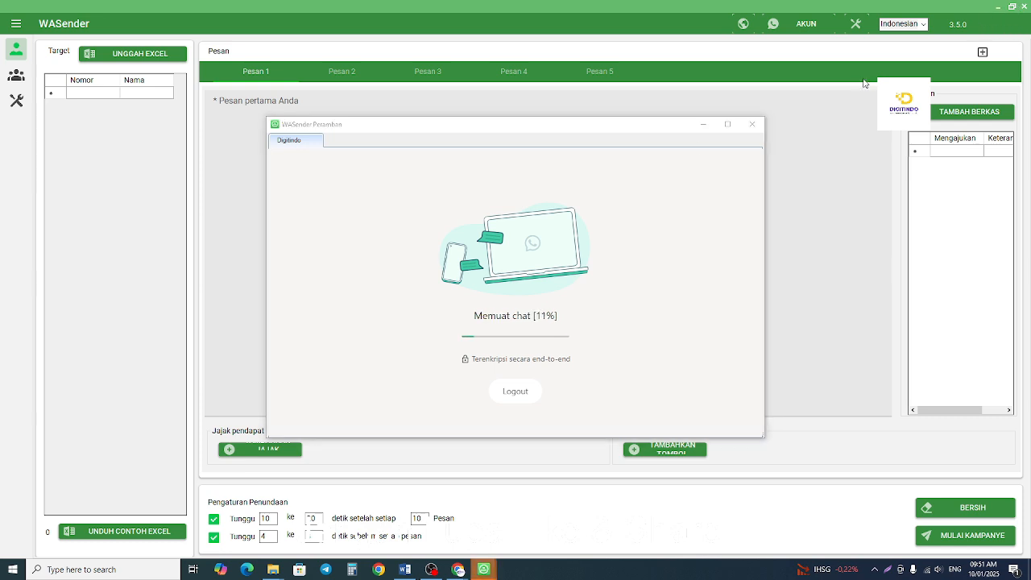
click(752, 124)
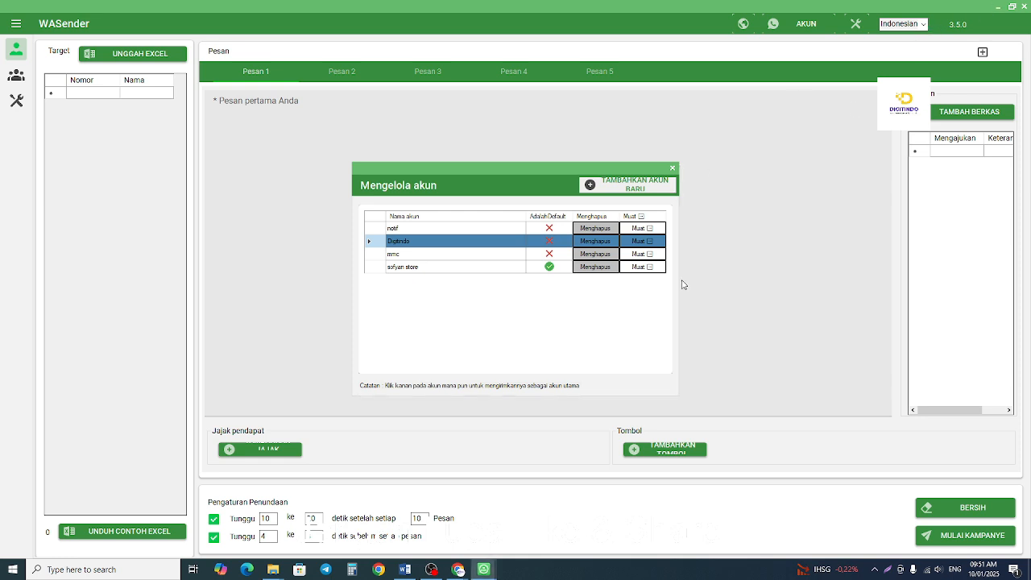
mouse_move(484, 570)
click(587, 523)
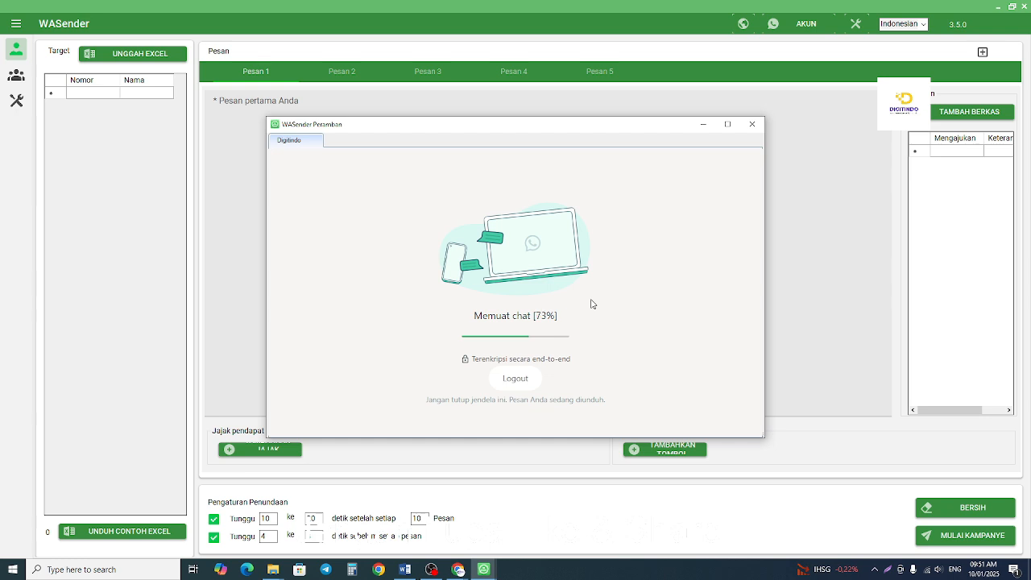
mouse_move(273, 569)
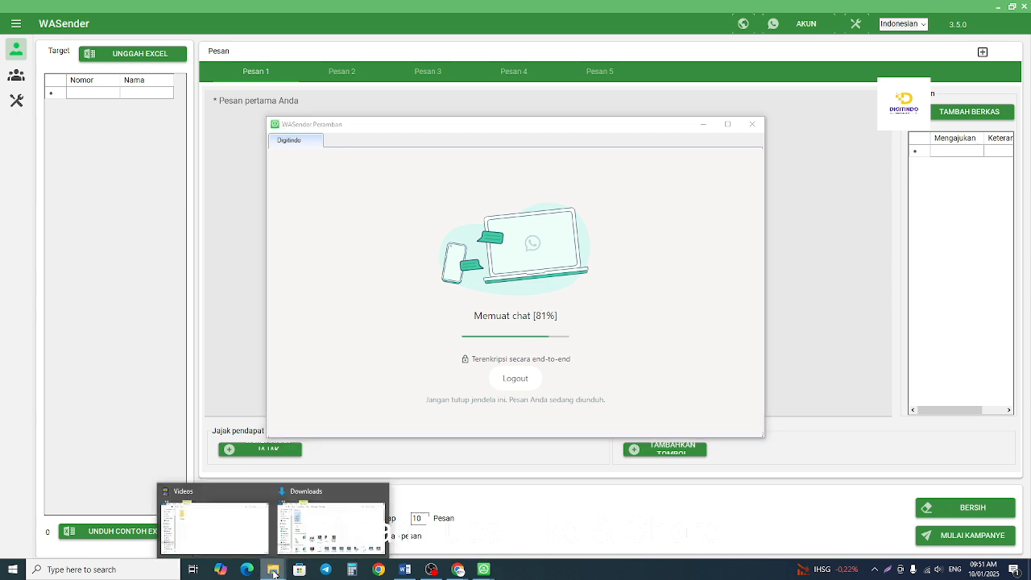
click(313, 501)
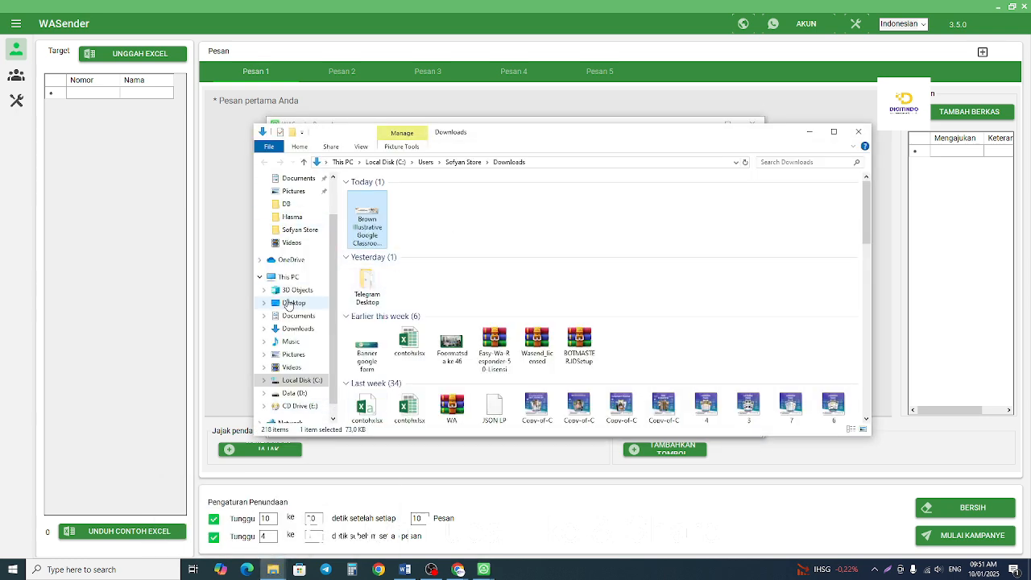
click(287, 276)
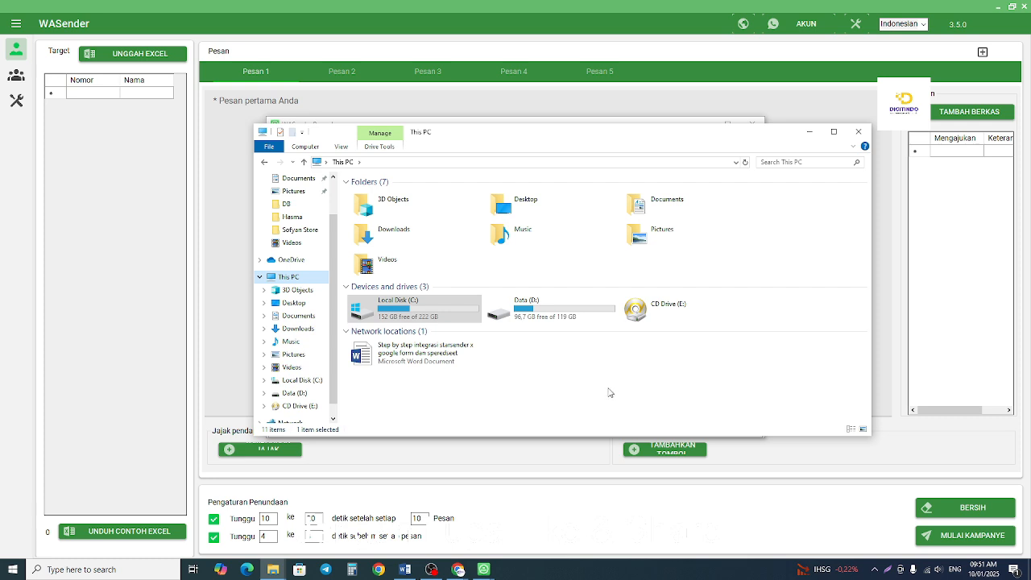
right_click(610, 392)
click(585, 408)
right_click(527, 393)
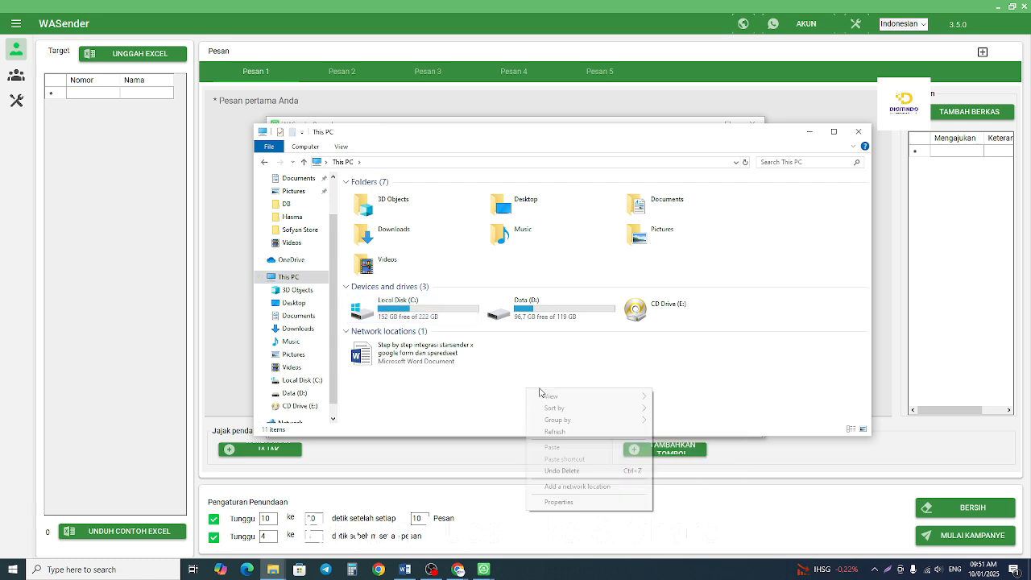
click(555, 433)
right_click(545, 396)
click(573, 438)
click(810, 131)
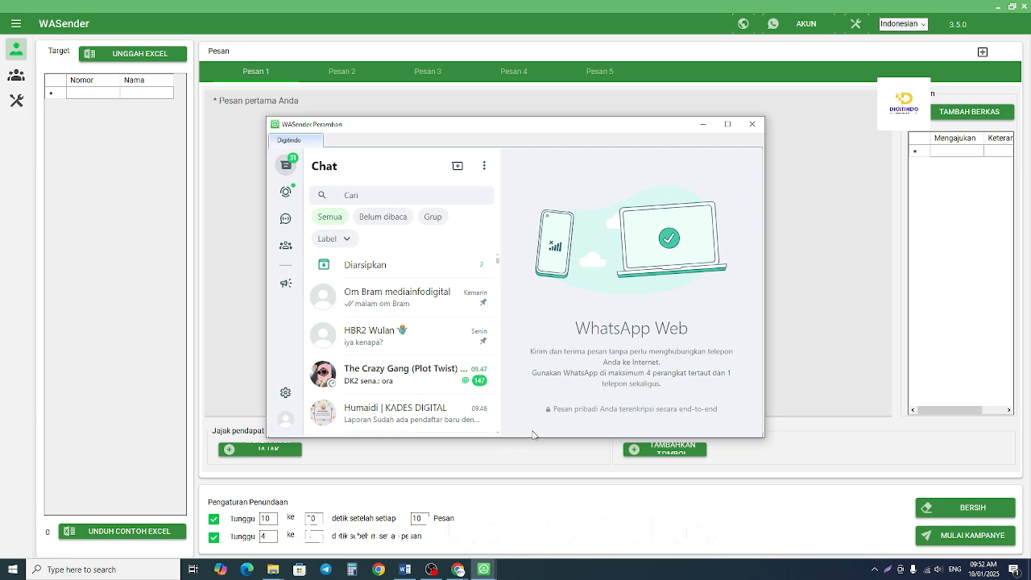
Maximize the Digitindo WhatsApp window and open the KADES DIGITAL chat to read the new-applicant reports.
click(726, 125)
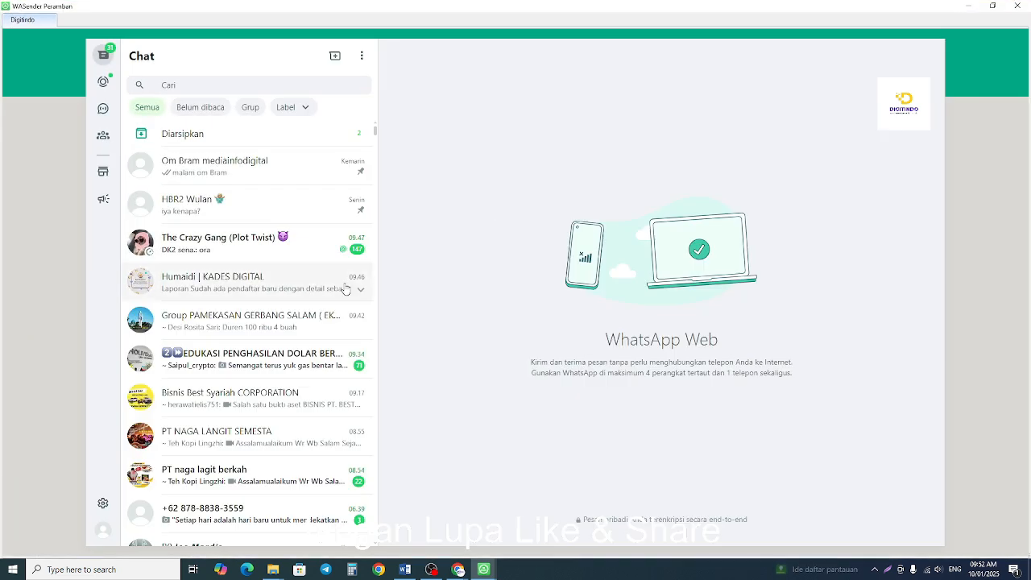
scroll(265, 382, down, 5)
scroll(268, 387, down, 1)
scroll(268, 388, up, 4)
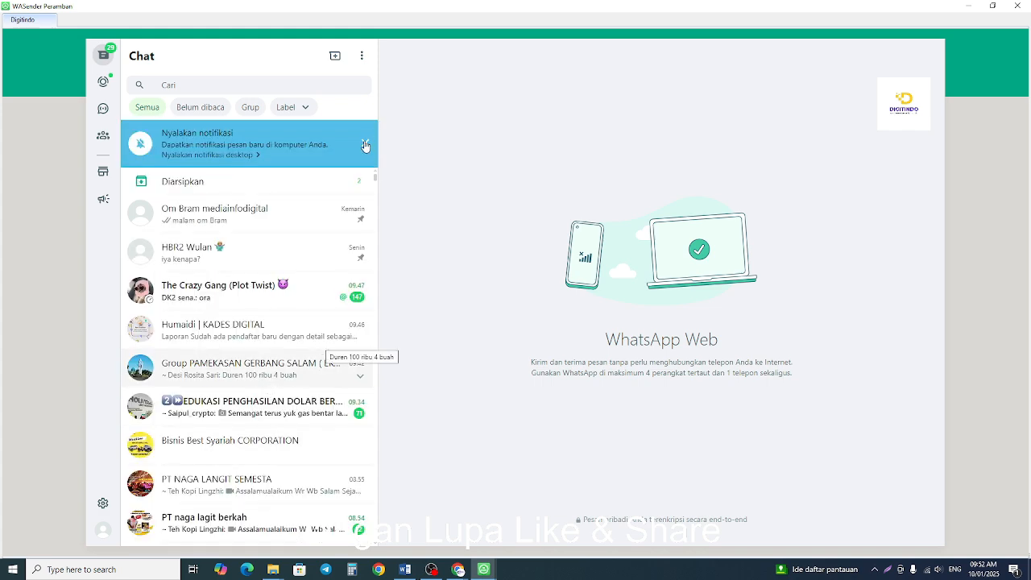
click(364, 146)
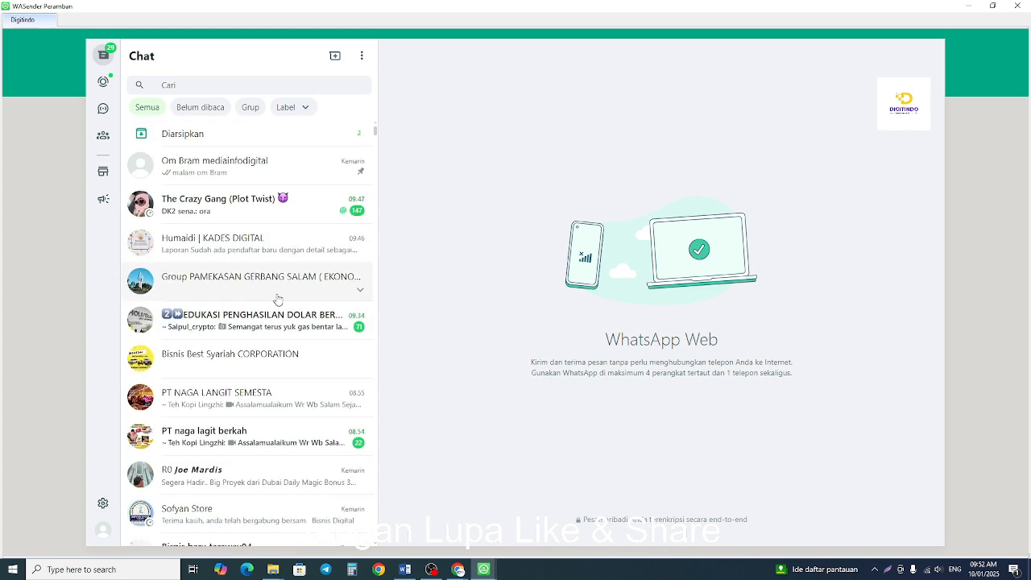
click(262, 260)
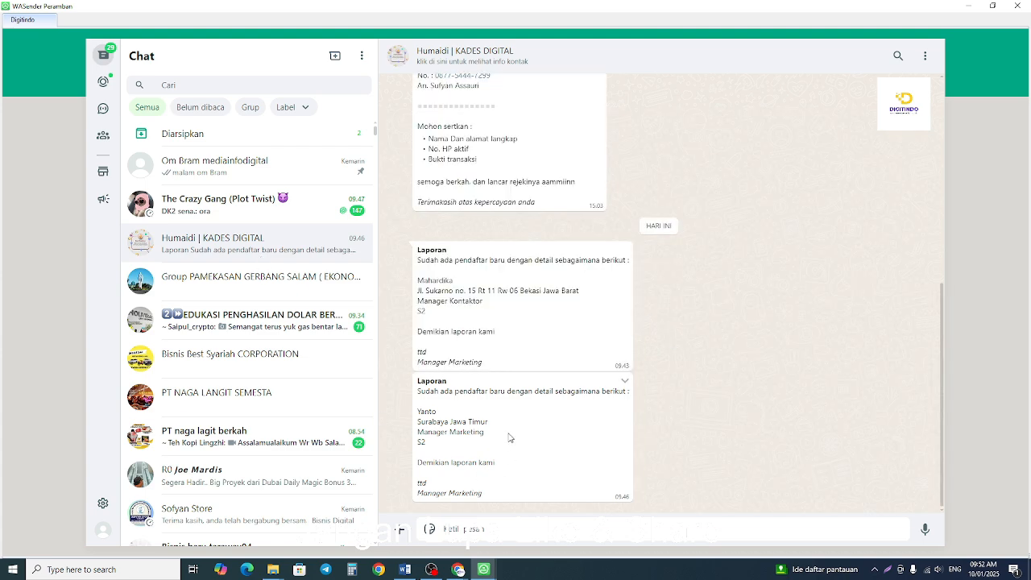
Look through the Digitindo account's chat list for any other notifications from the form submission.
scroll(295, 430, down, 2)
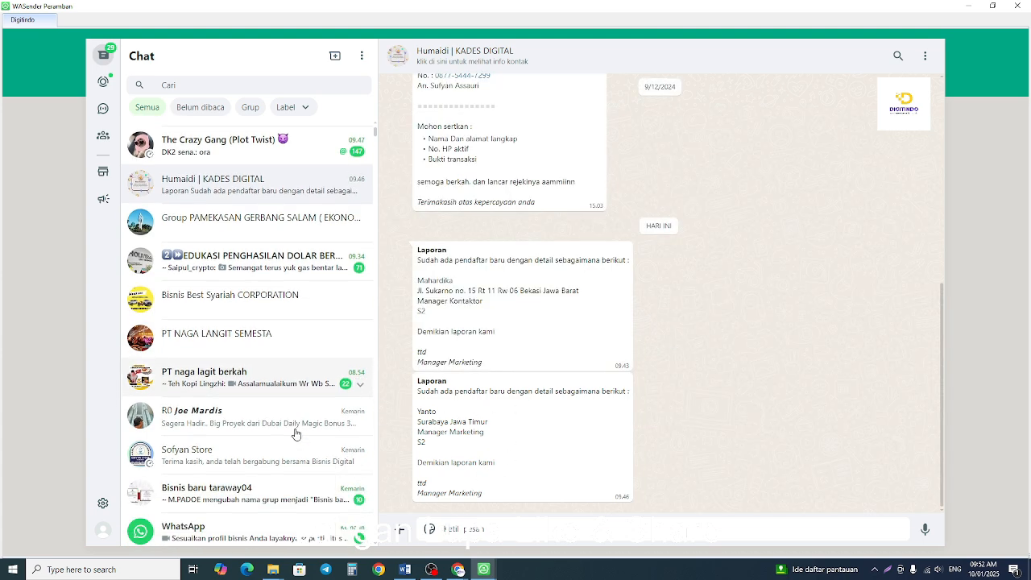
scroll(296, 434, up, 1)
scroll(296, 434, up, 2)
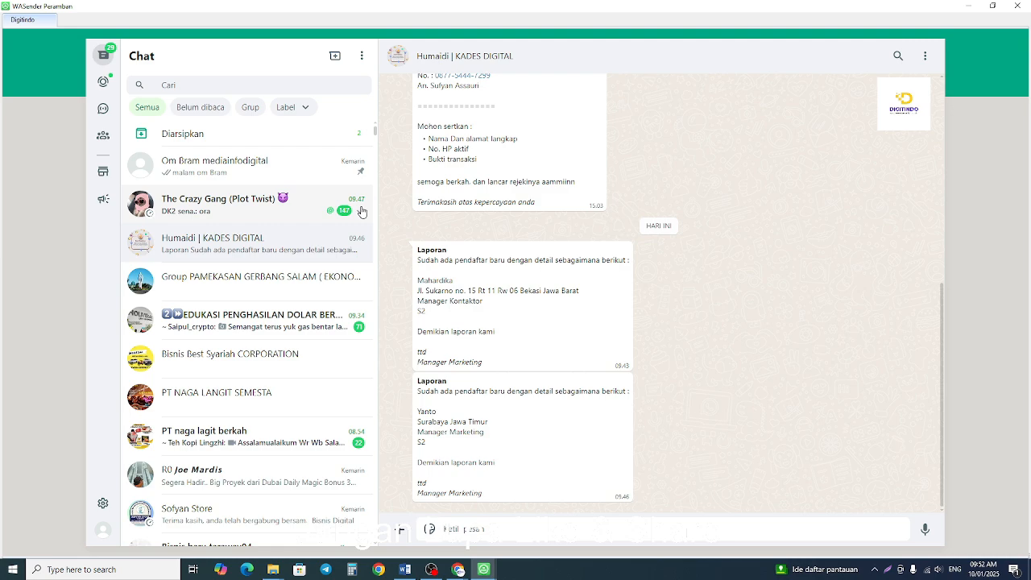
scroll(362, 330, down, 3)
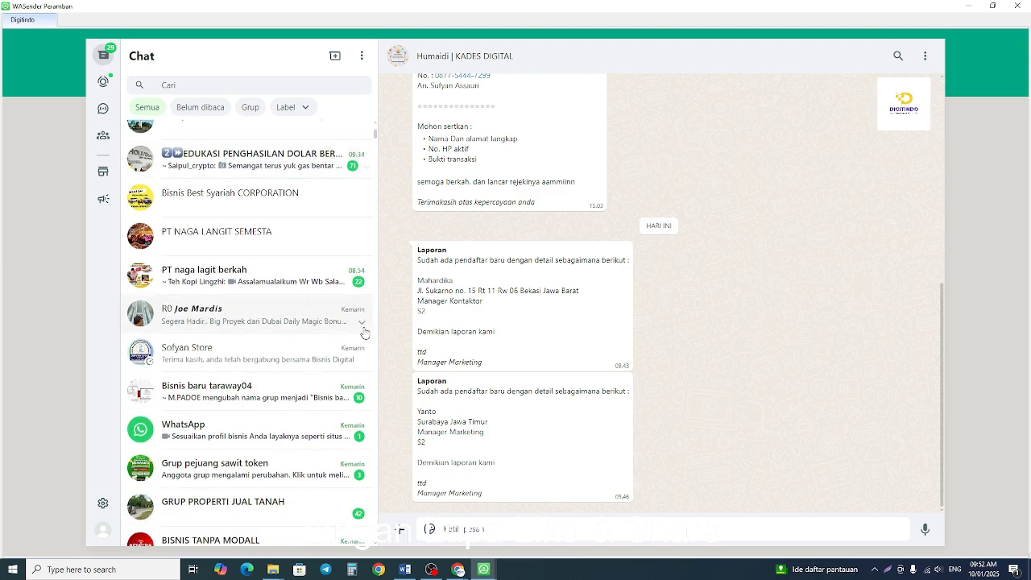
scroll(359, 334, down, 2)
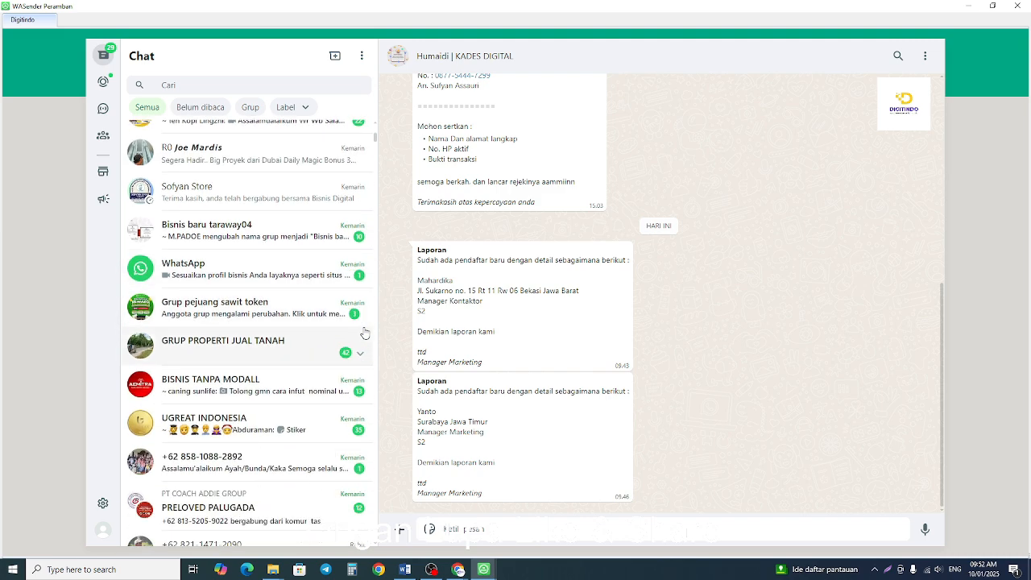
scroll(288, 331, down, 5)
scroll(289, 333, down, 2)
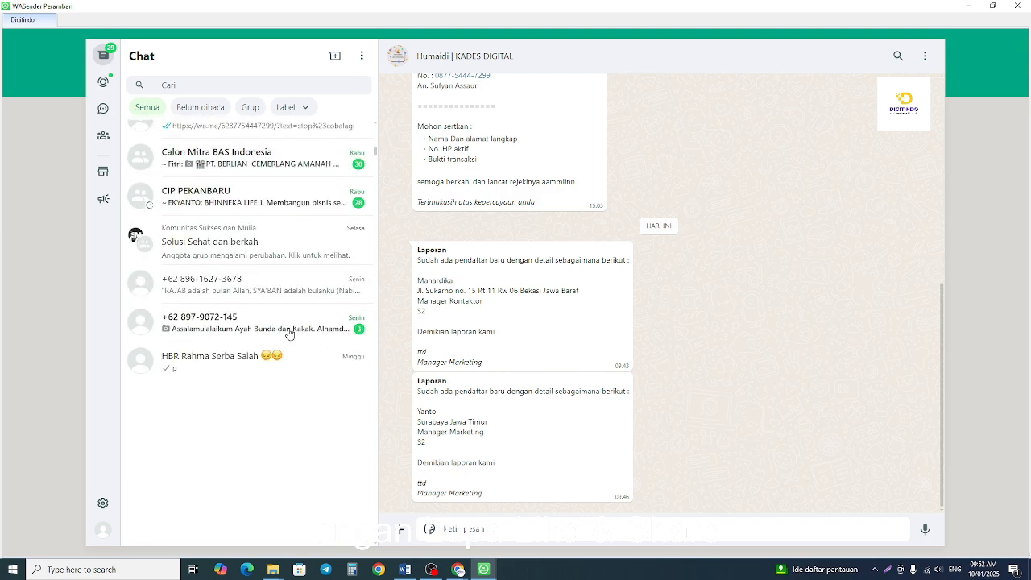
scroll(289, 334, up, 15)
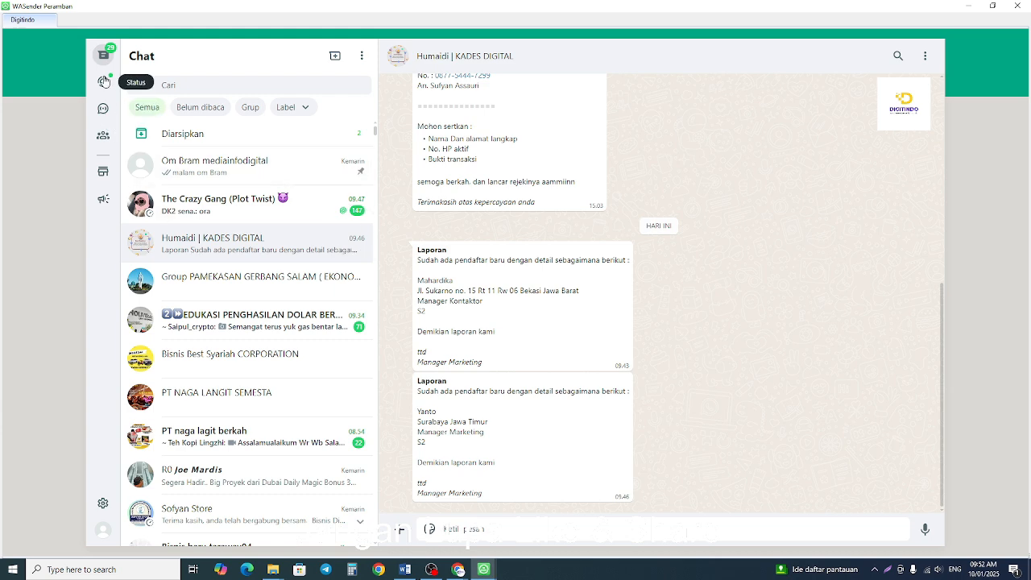
Check the Digitindo account's phone number in its WhatsApp profile and return to the chat list.
click(102, 536)
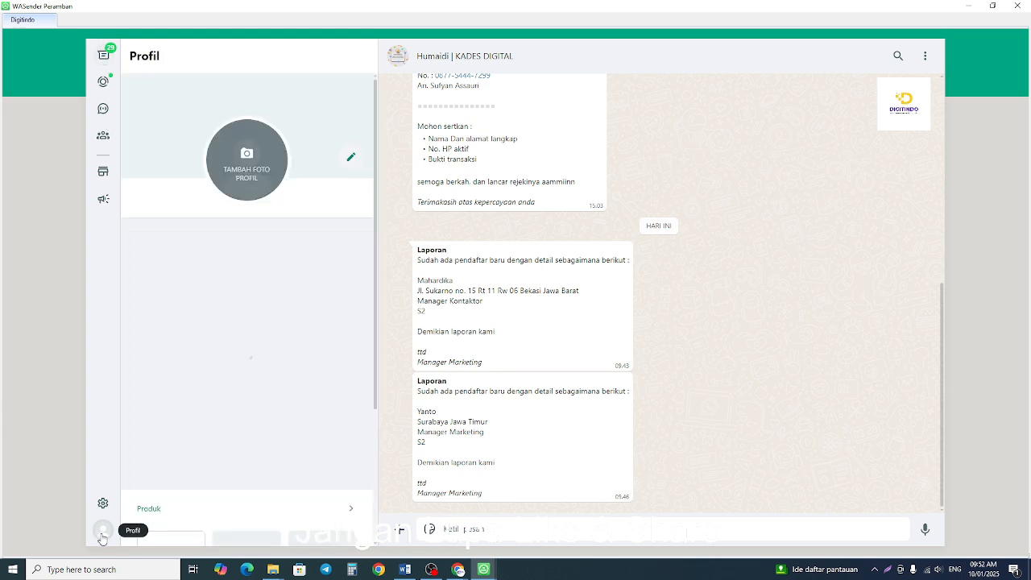
click(103, 54)
scroll(228, 331, down, 1)
scroll(228, 331, down, 1)
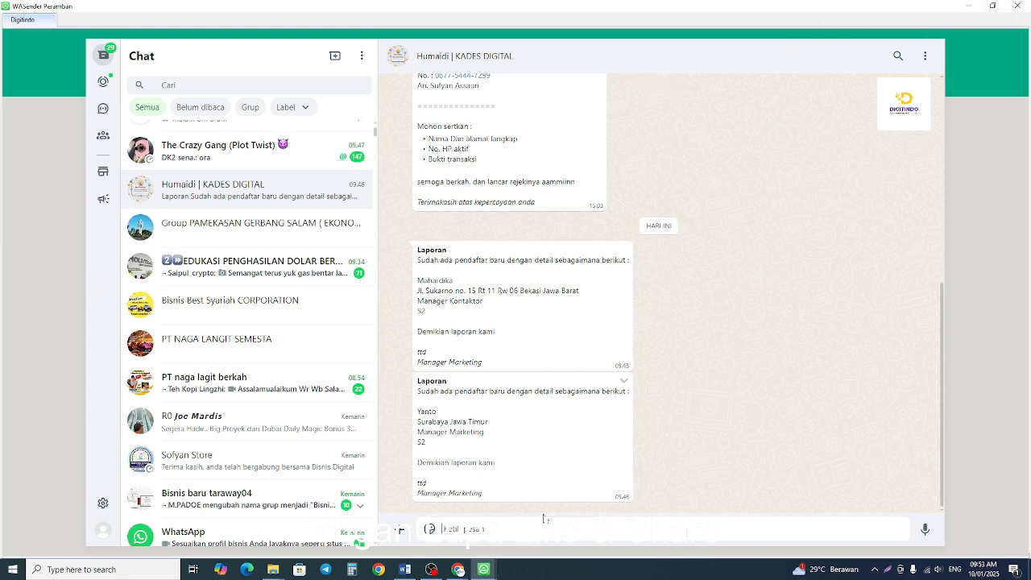
mouse_move(483, 569)
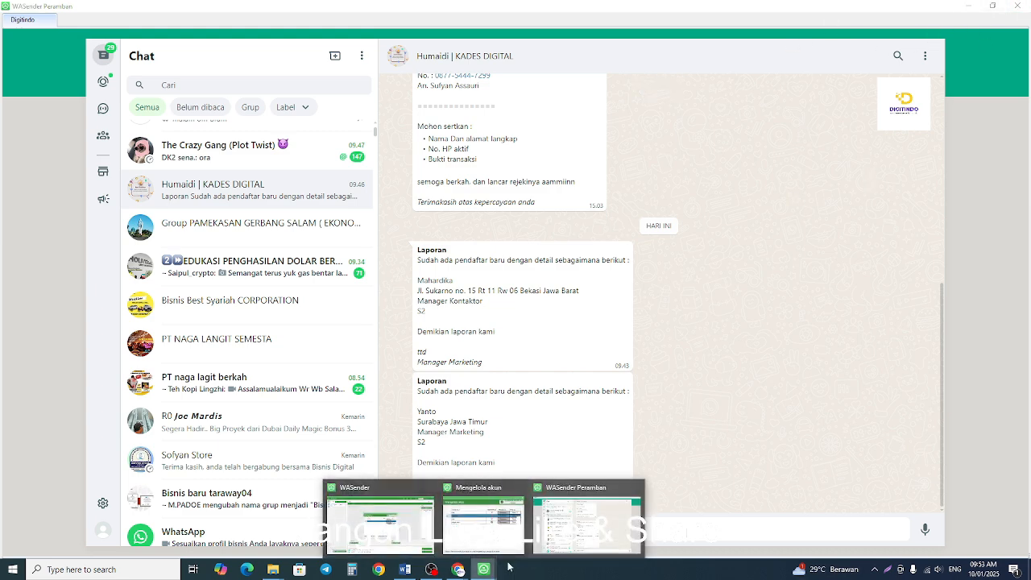
Close the Digitindo account's WhatsApp window and start another response in the employee registration form.
click(587, 528)
click(1016, 5)
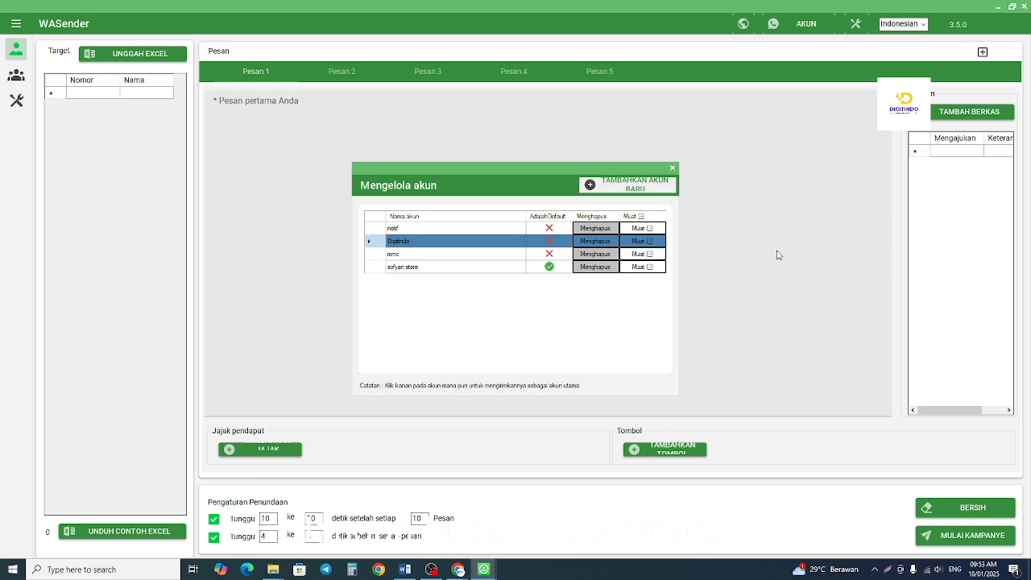
mouse_move(458, 570)
click(512, 532)
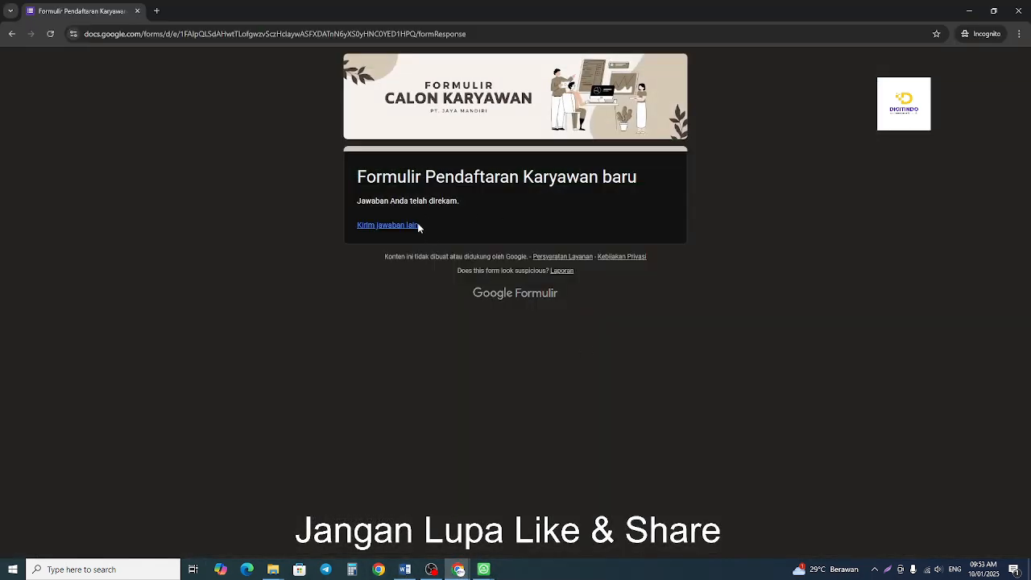
click(411, 226)
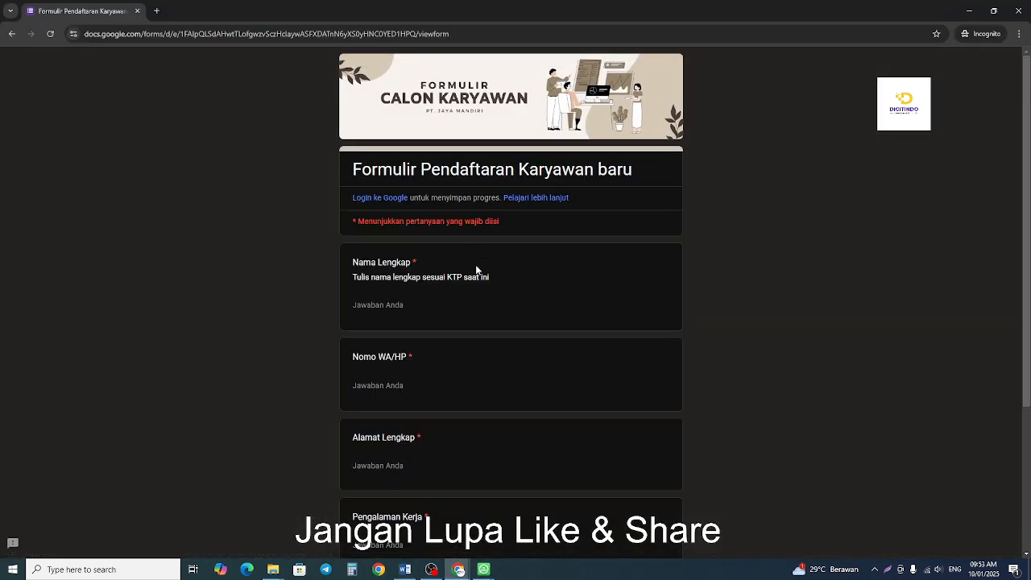
Load the mmc account from WASender's account manager and select the phone number in its WhatsApp profile.
mouse_move(483, 573)
click(526, 534)
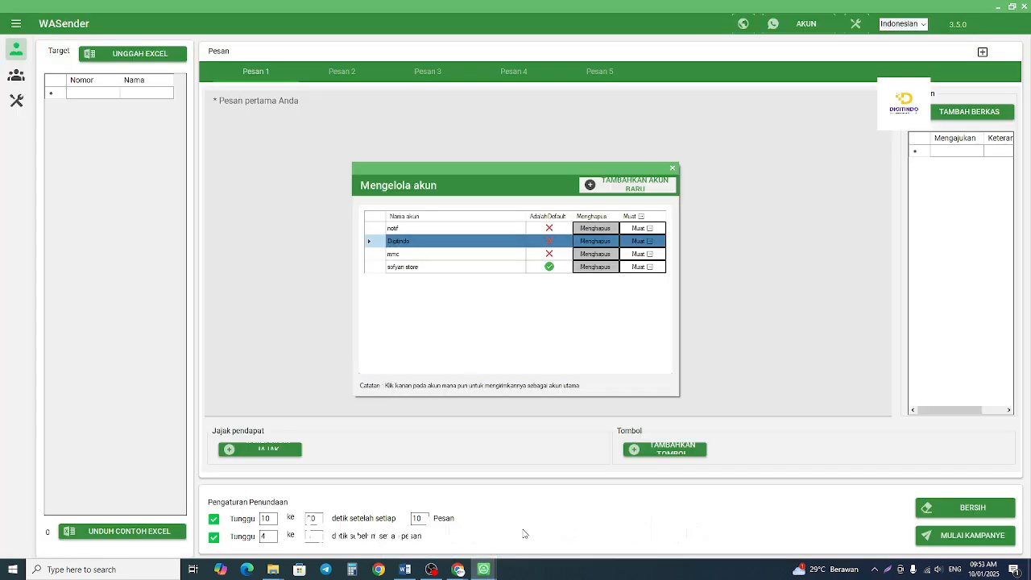
click(649, 255)
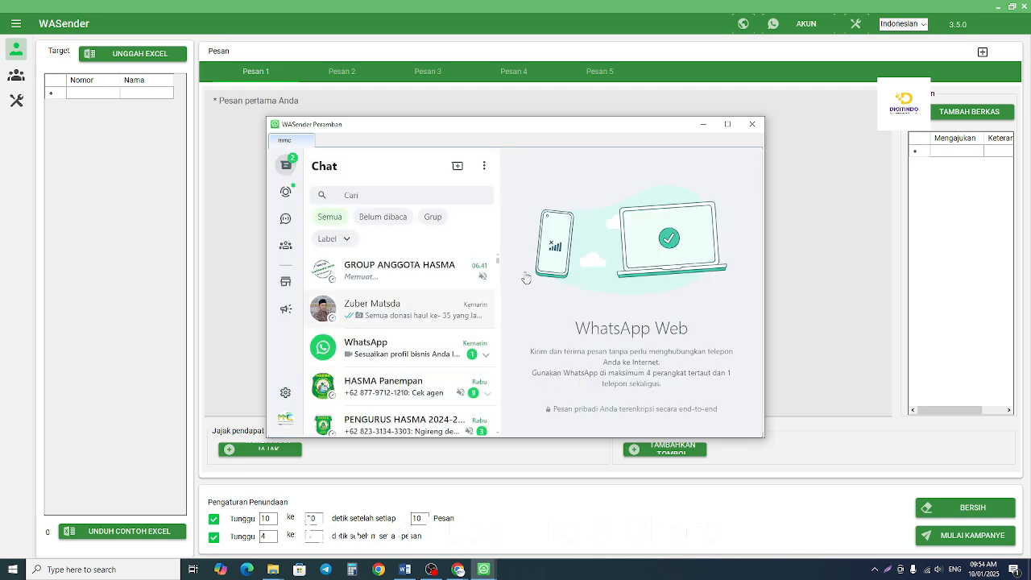
scroll(467, 356, down, 1)
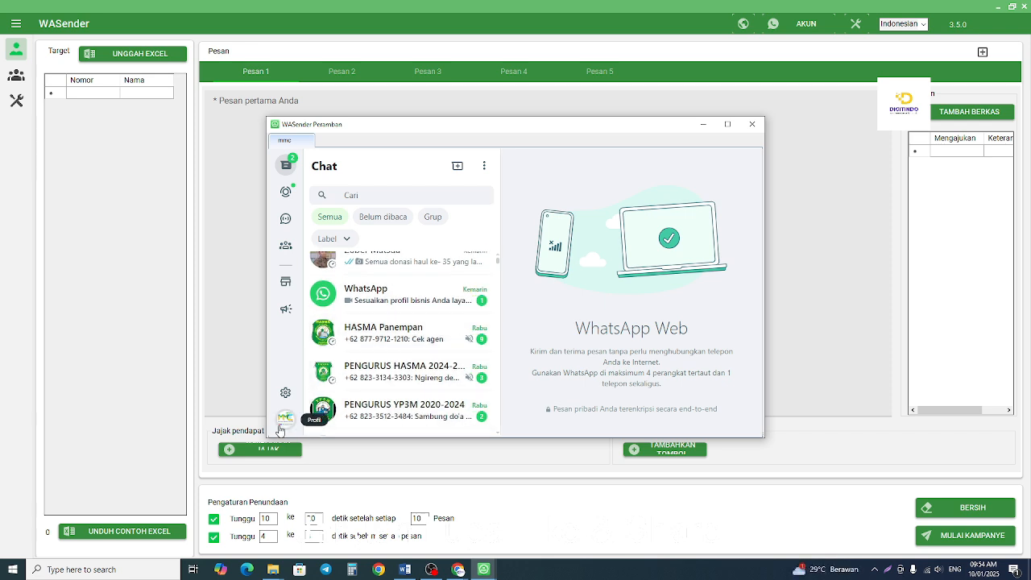
click(285, 417)
scroll(472, 318, down, 3)
scroll(472, 319, up, 3)
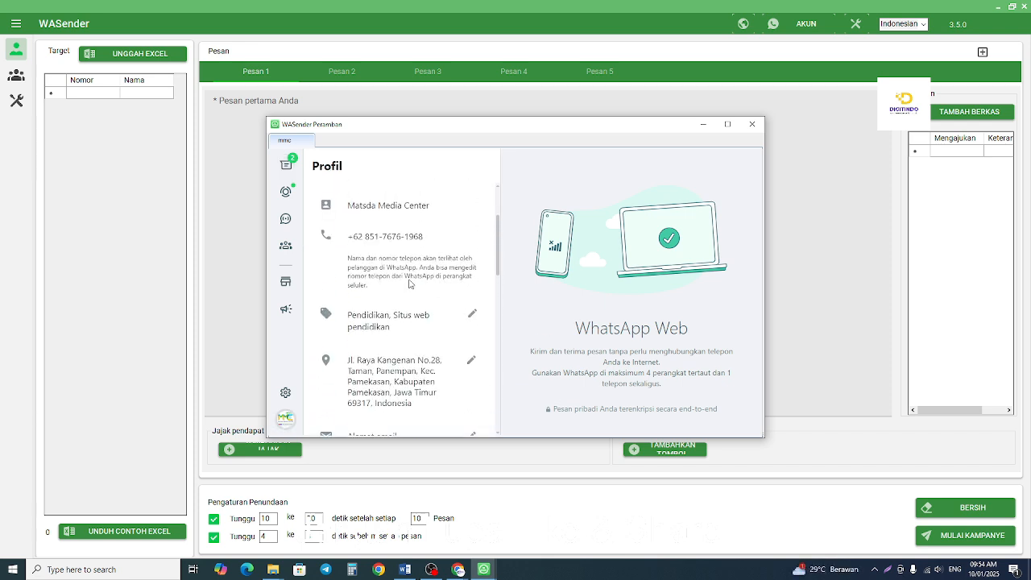
drag(352, 236, 448, 241)
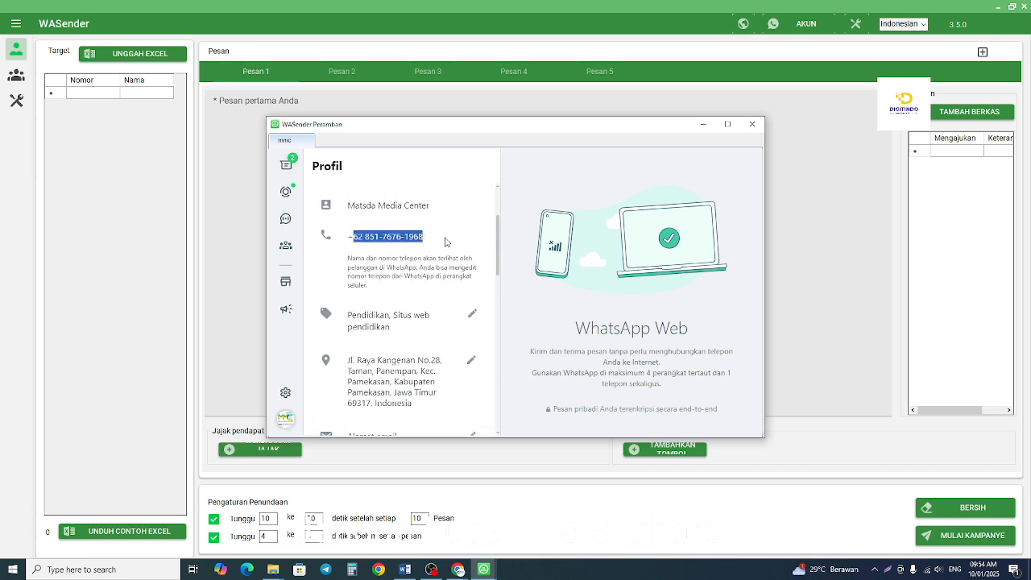
Switch to Starsender's Google Form script generator and review the message template set for each recipient.
mouse_move(458, 570)
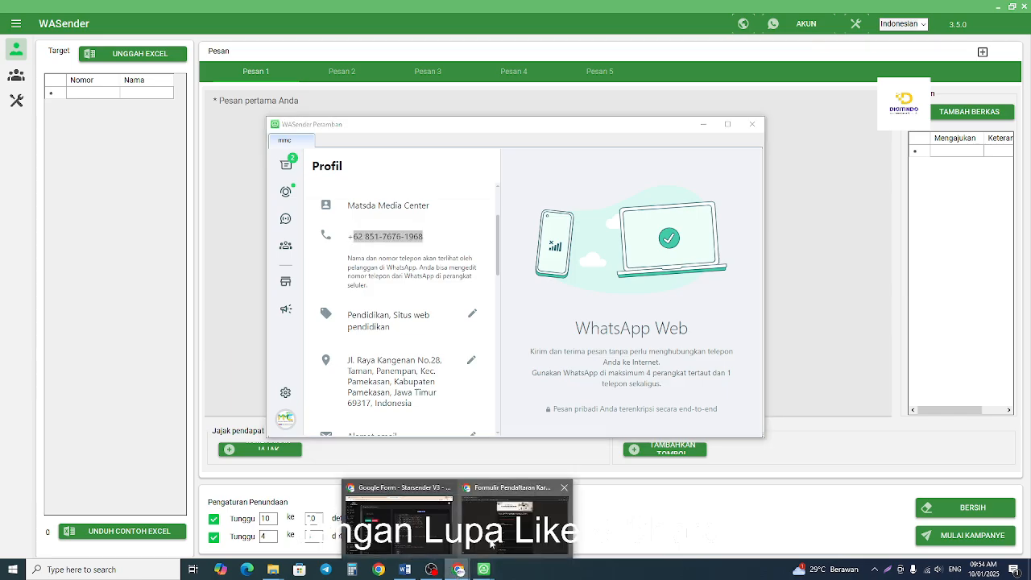
click(515, 520)
scroll(426, 342, down, 1)
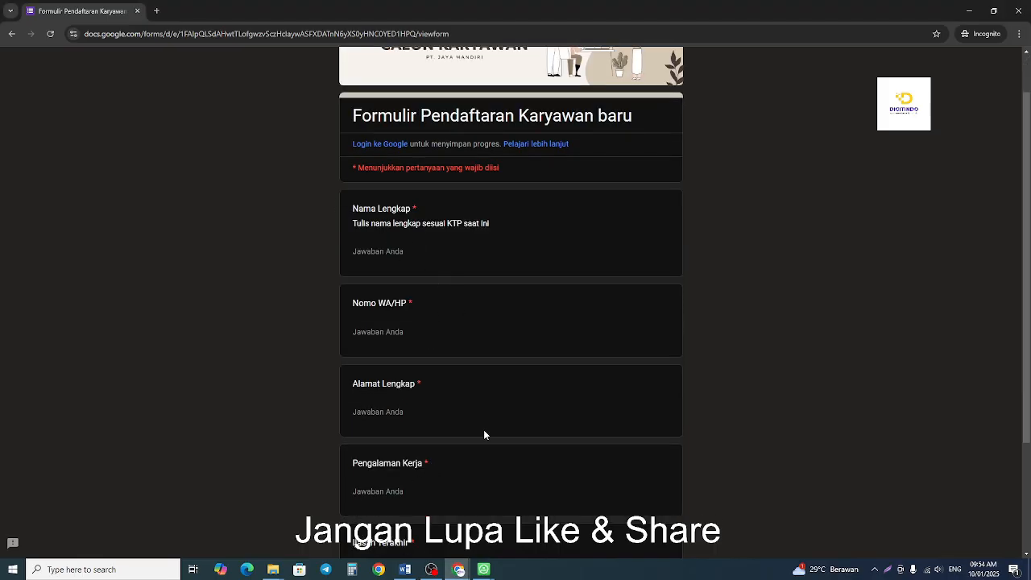
click(458, 570)
click(406, 536)
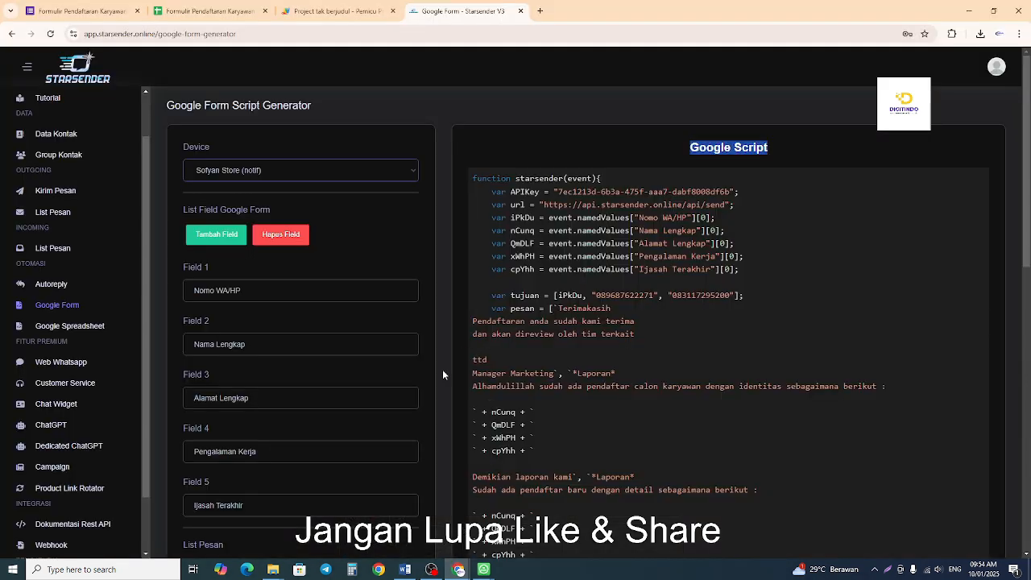
scroll(345, 403, down, 1)
scroll(344, 402, down, 4)
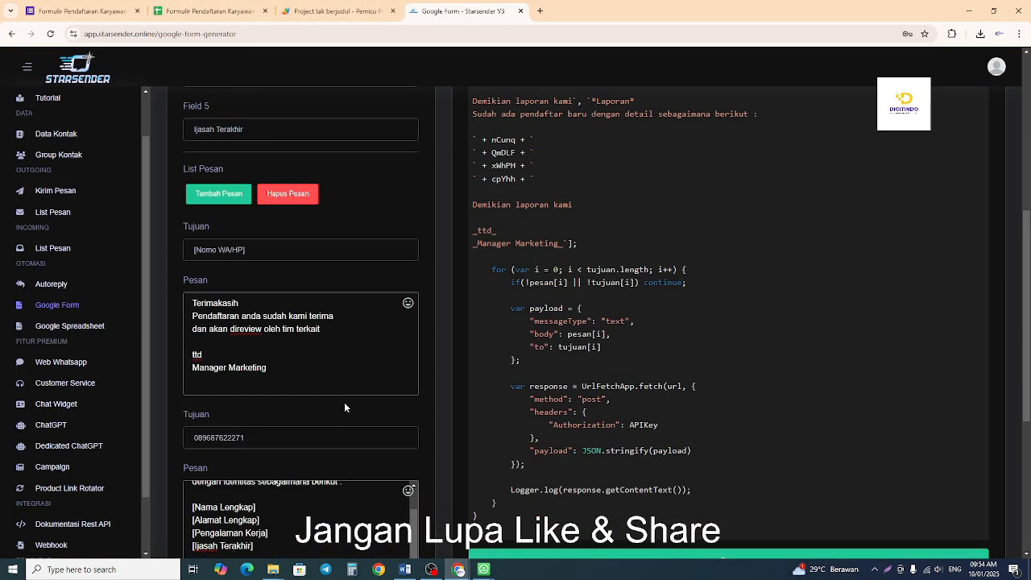
scroll(344, 401, down, 1)
scroll(343, 402, down, 1)
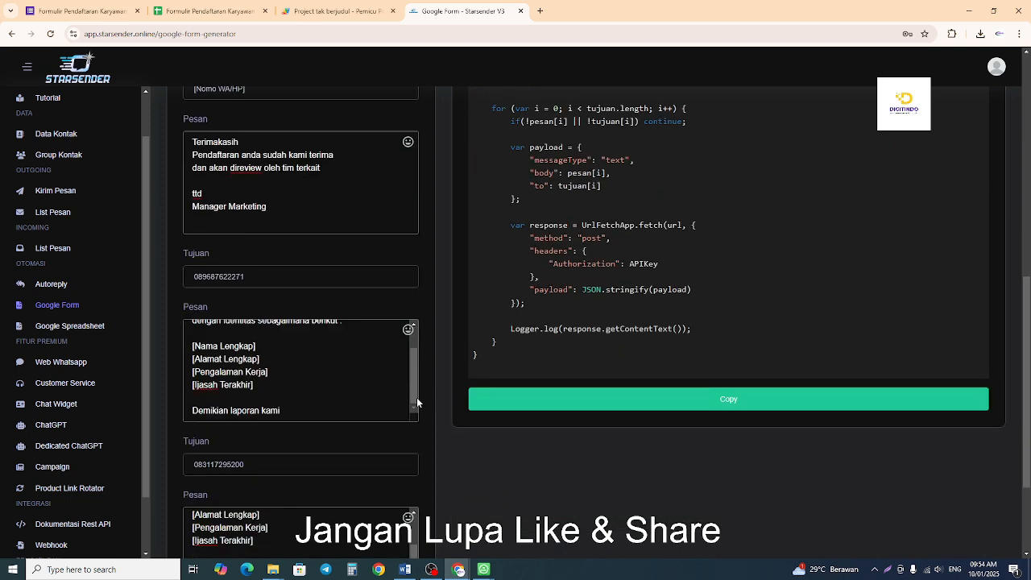
scroll(351, 374, up, 2)
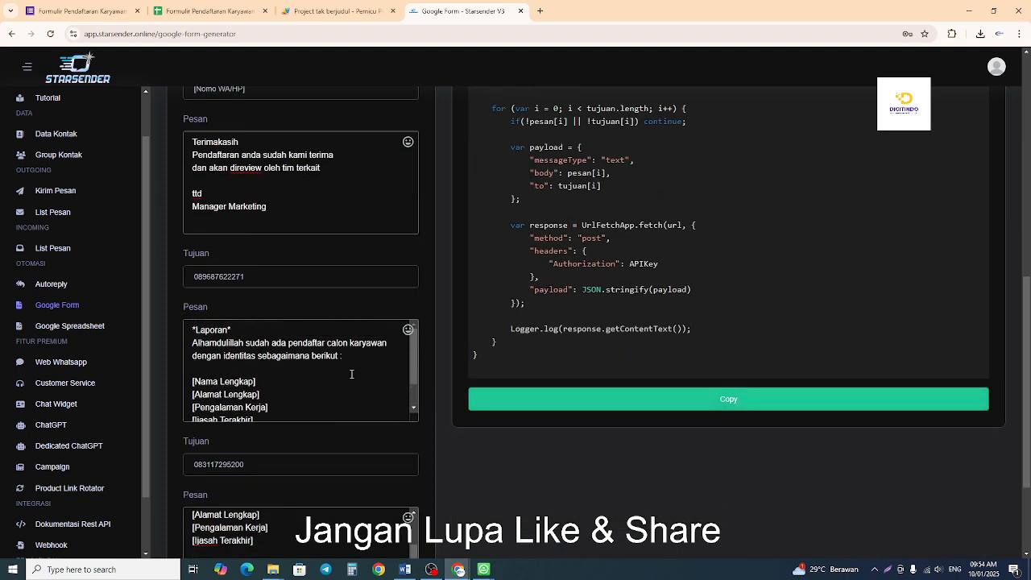
scroll(342, 199, up, 2)
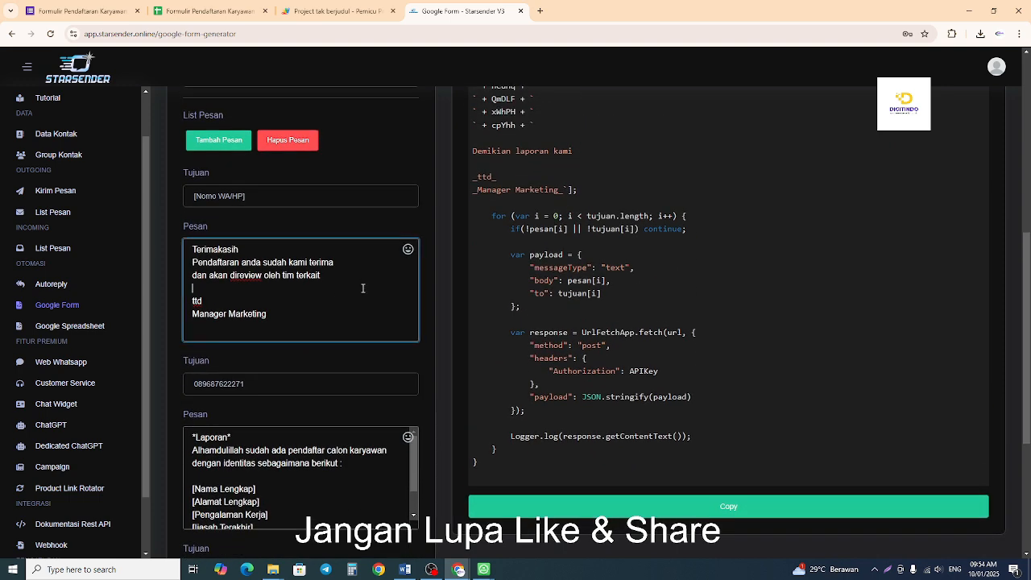
In the report message beginning "Alhamdulillah", add "Nama : " before [Nama Lengkap] and "Alamat" before [Alamat Lengkap].
scroll(363, 293, down, 3)
click(191, 276)
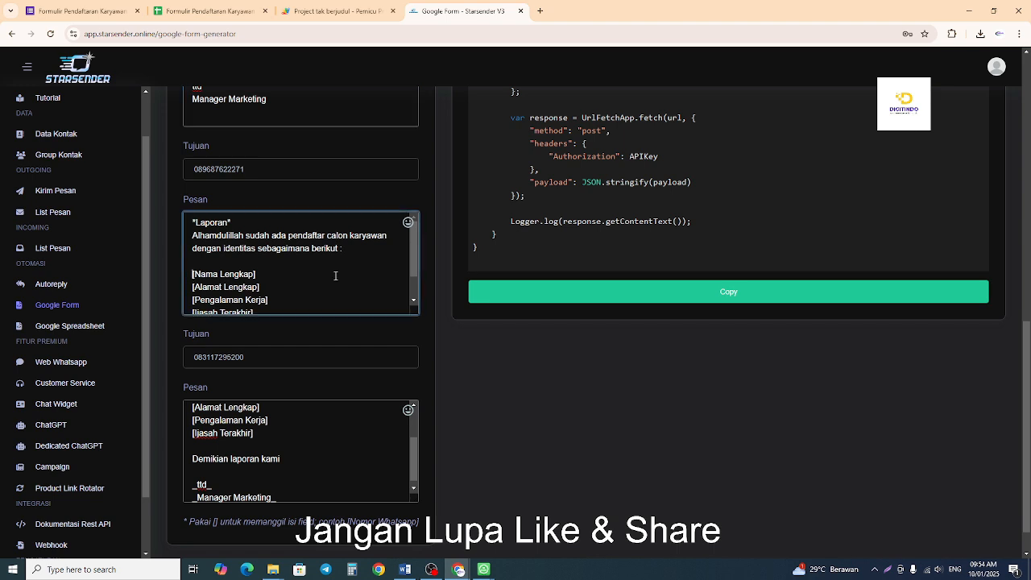
text(Nama : )
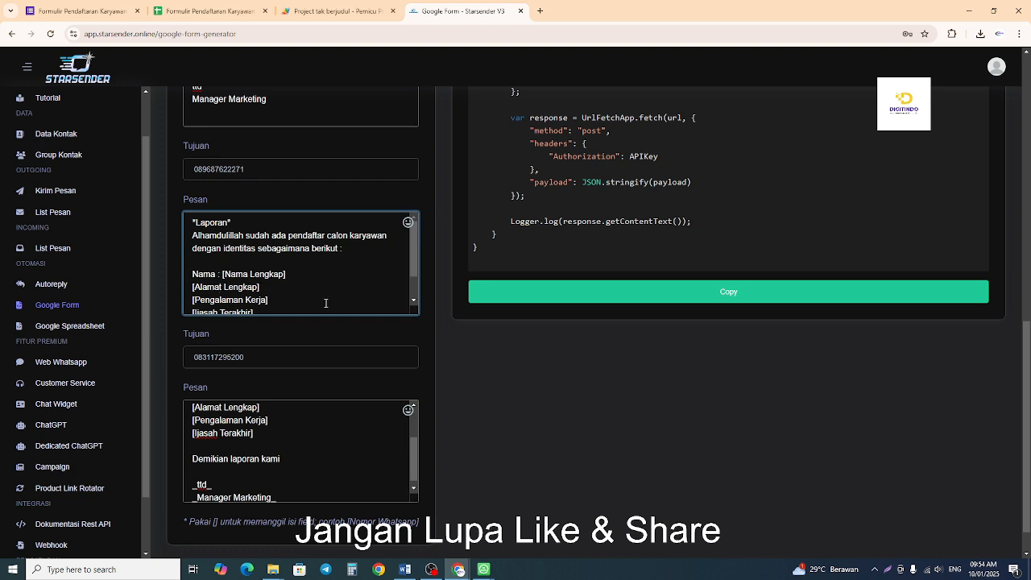
text(Alamat )
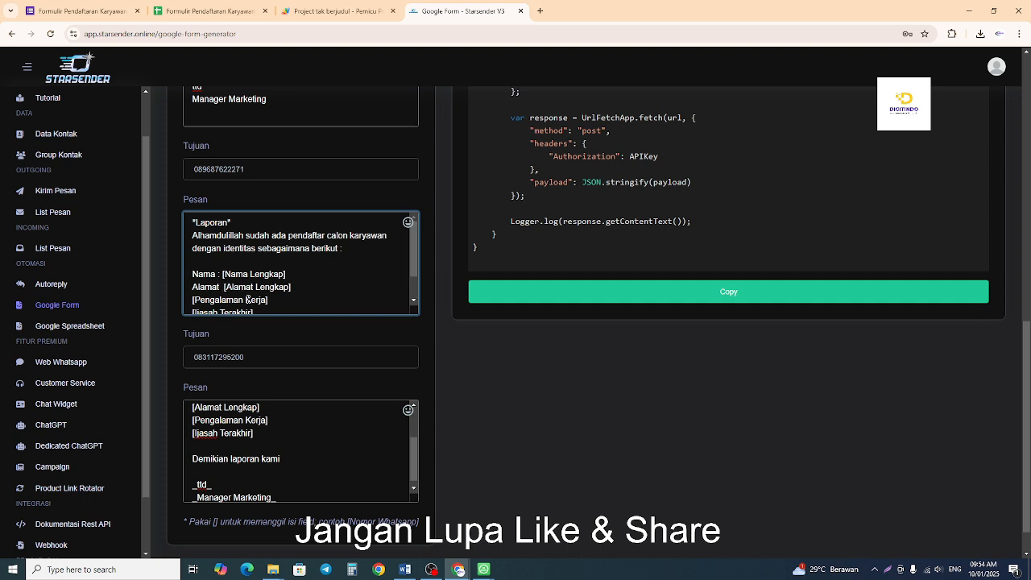
text( p)
Add the label "Pengalaman Kerja : " before the [Pengalaman Kerja] field in the same report message.
key(BackSpace)
text(Pengalaman Ker)
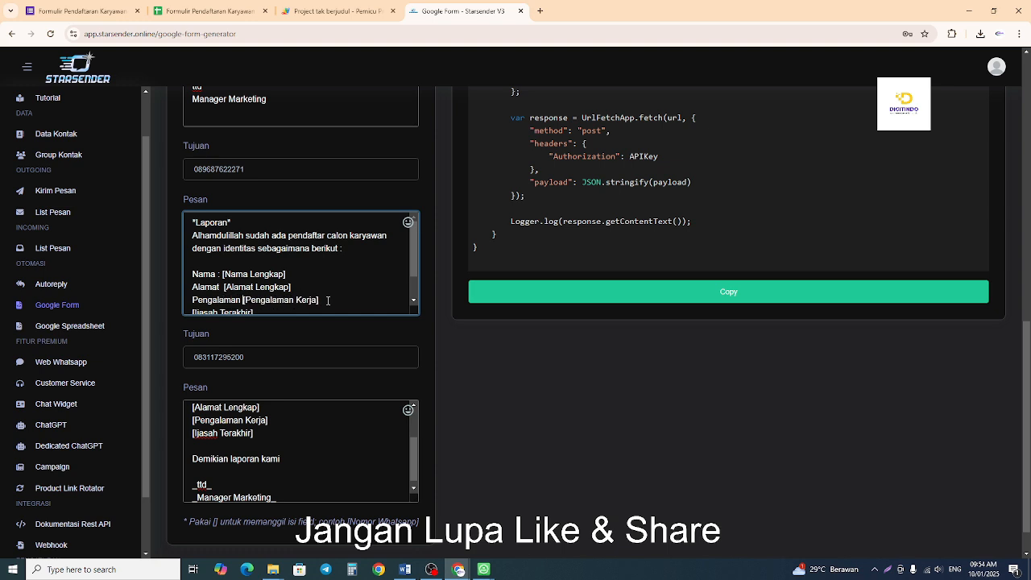
text(ja )
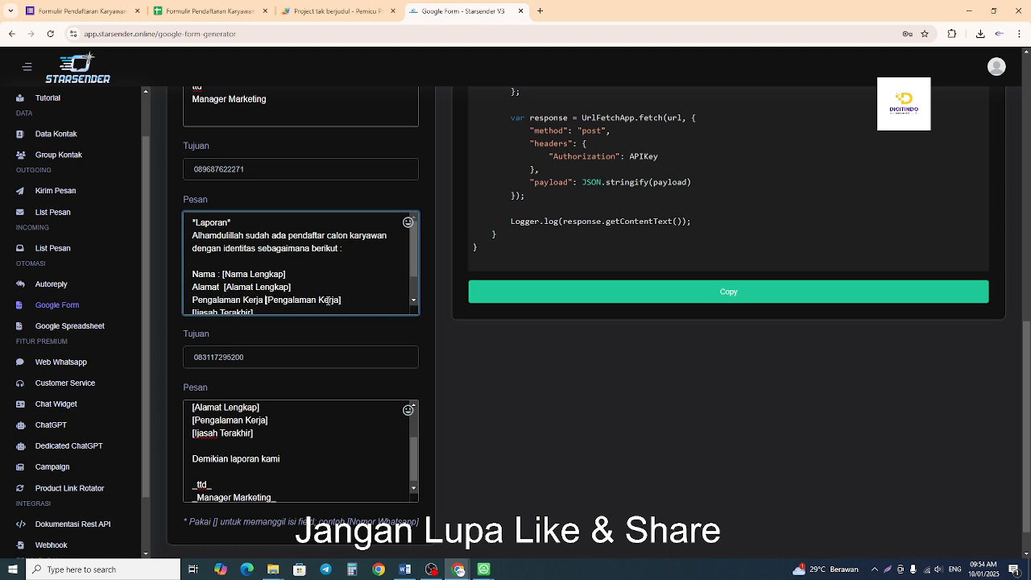
text(:)
drag(307, 299, 338, 300)
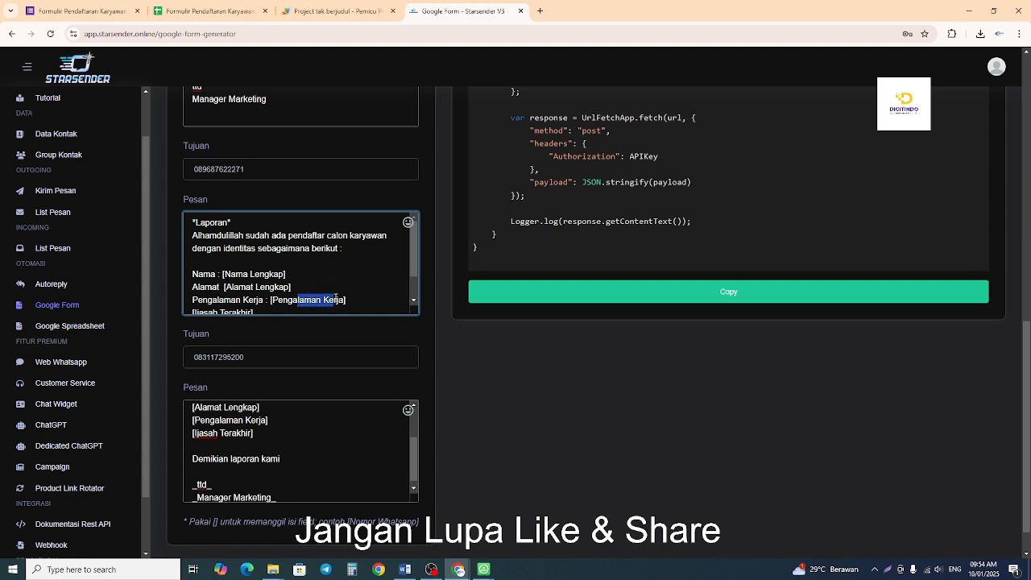
Add the label "Ijazah Terakhir" before the [Ijasah Terakhir] field in the "Alhamdulillah" report message.
scroll(382, 326, down, 1)
click(356, 256)
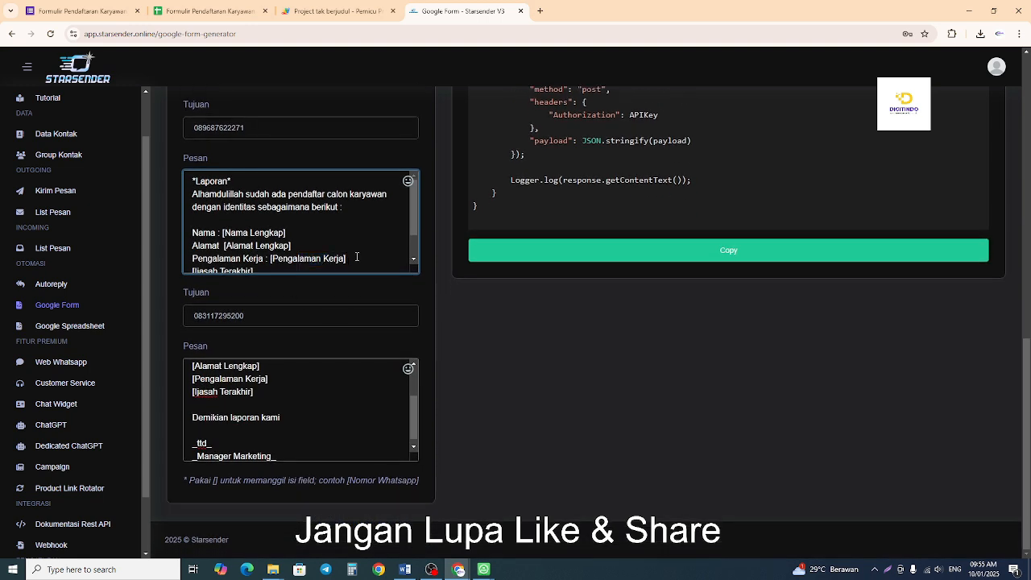
key(Right)
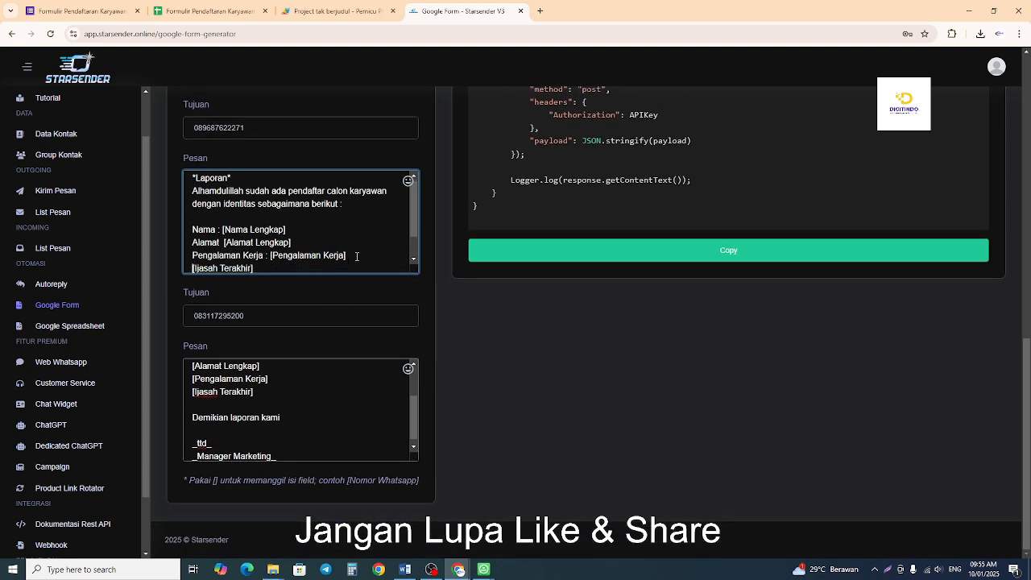
text(Ija)
text(zah Tera)
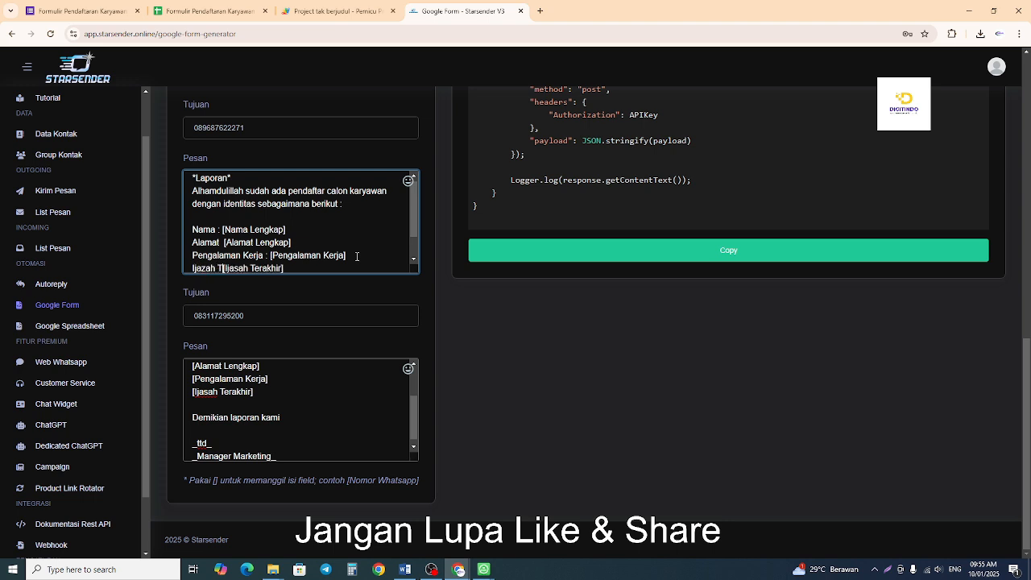
text(khir [Ijazah)
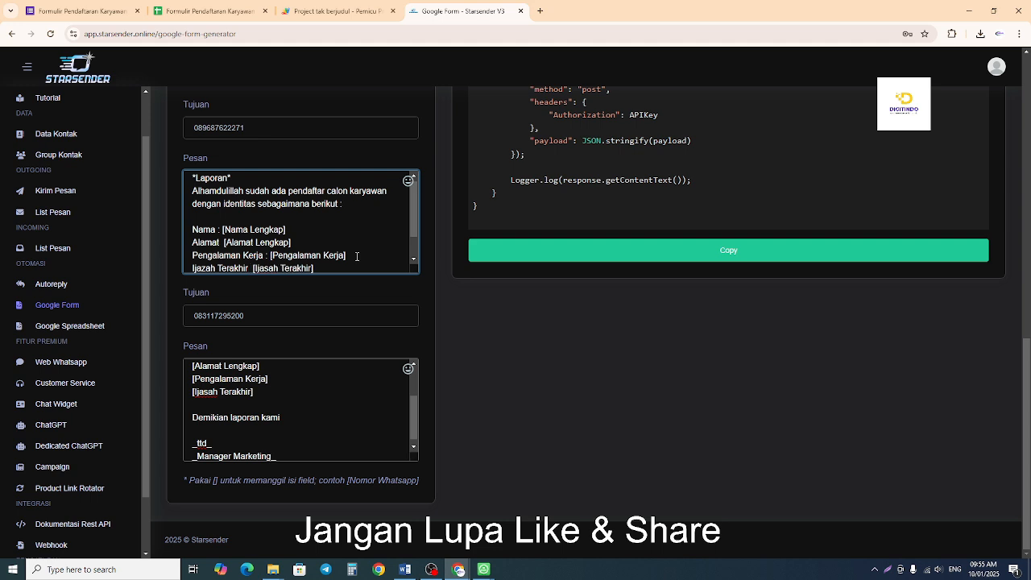
Copy the four labelled field lines and paste them over the unlabelled field lines in the last recipient's report message.
scroll(357, 256, down, 1)
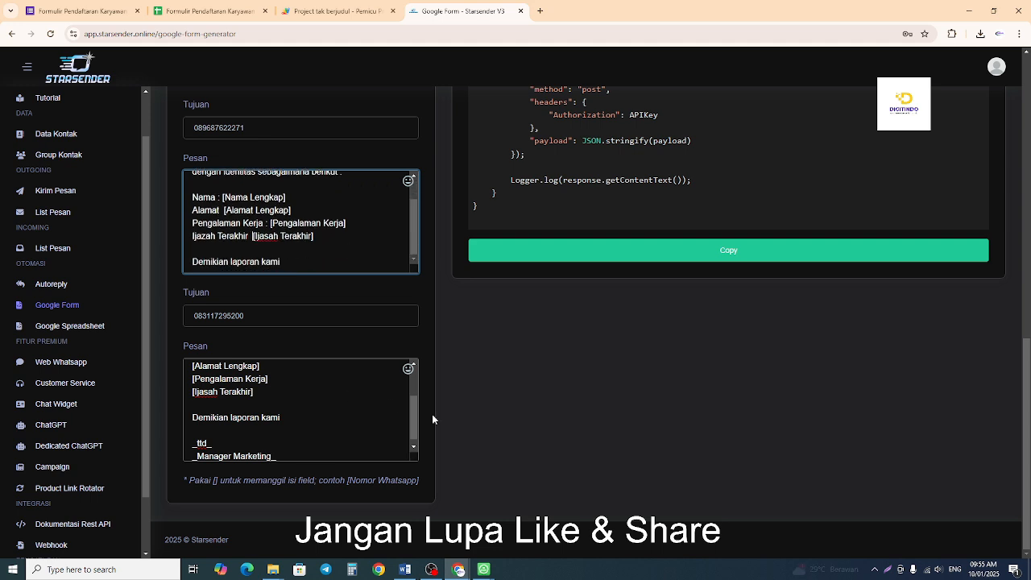
drag(416, 405, 416, 393)
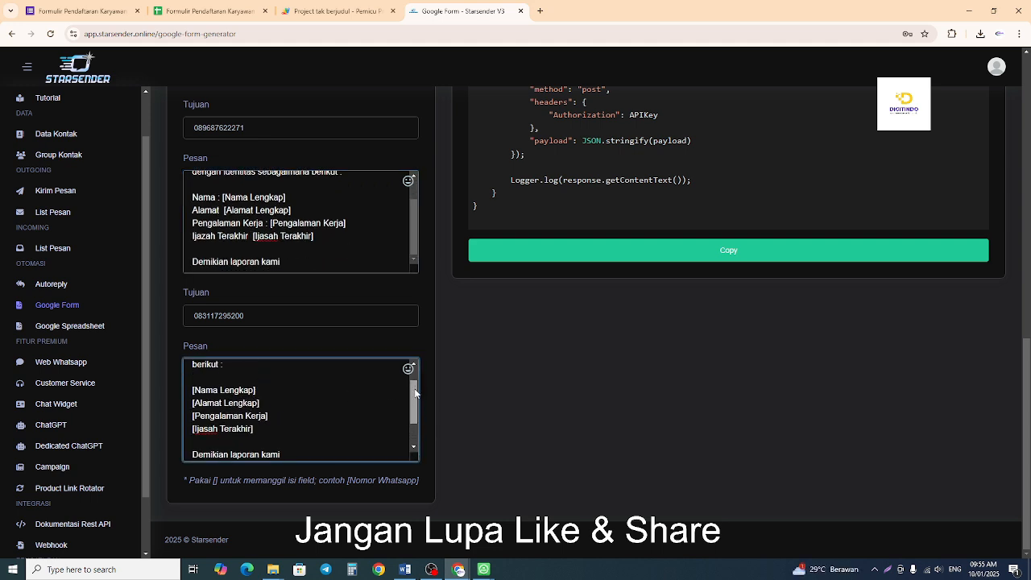
drag(329, 239, 193, 198)
right_click(206, 199)
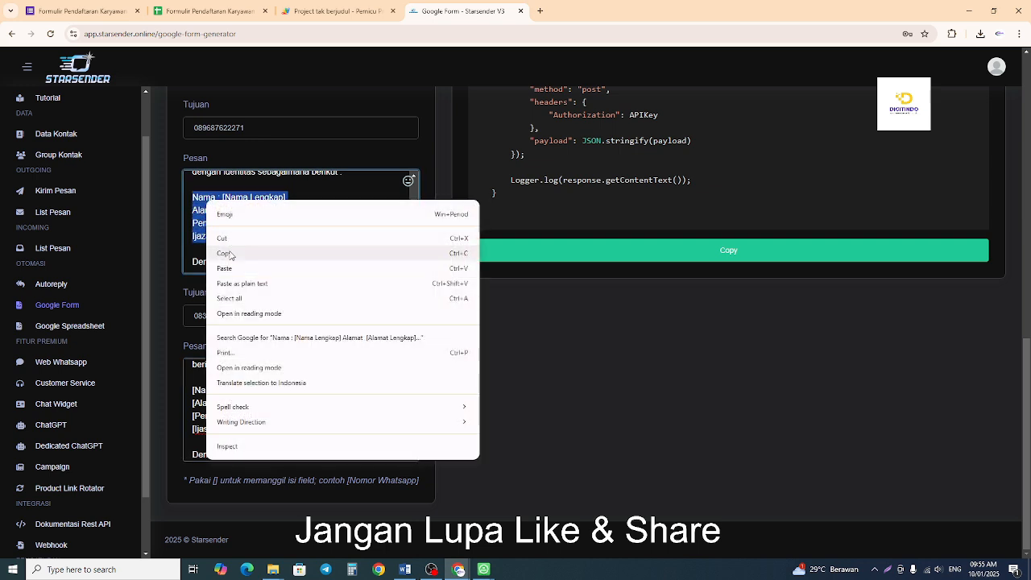
click(227, 253)
drag(255, 430, 188, 390)
right_click(225, 398)
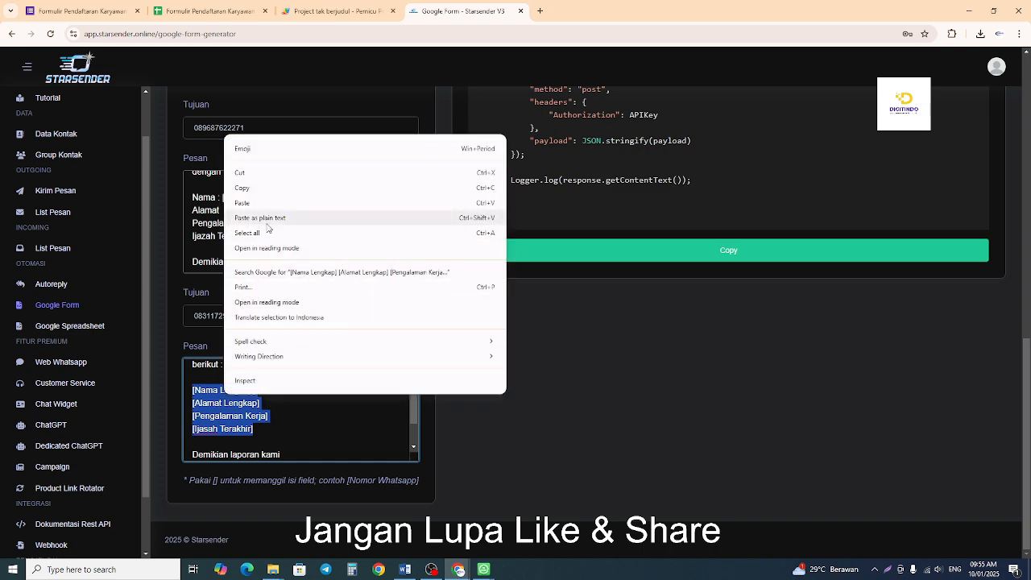
click(266, 202)
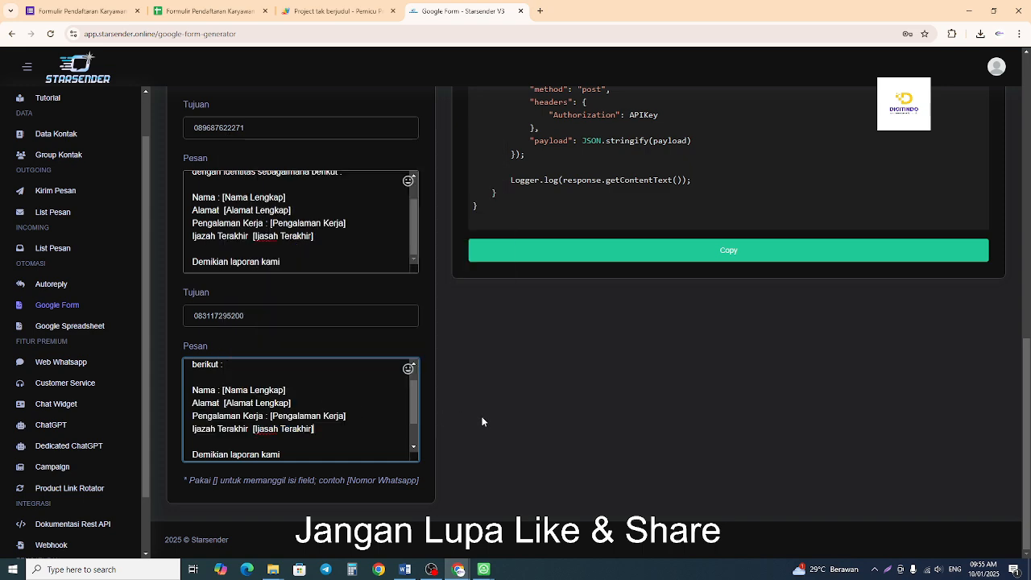
Check the regenerated Google Script, copy its code and switch to the Apps Script project.
scroll(724, 242, up, 2)
scroll(737, 197, up, 2)
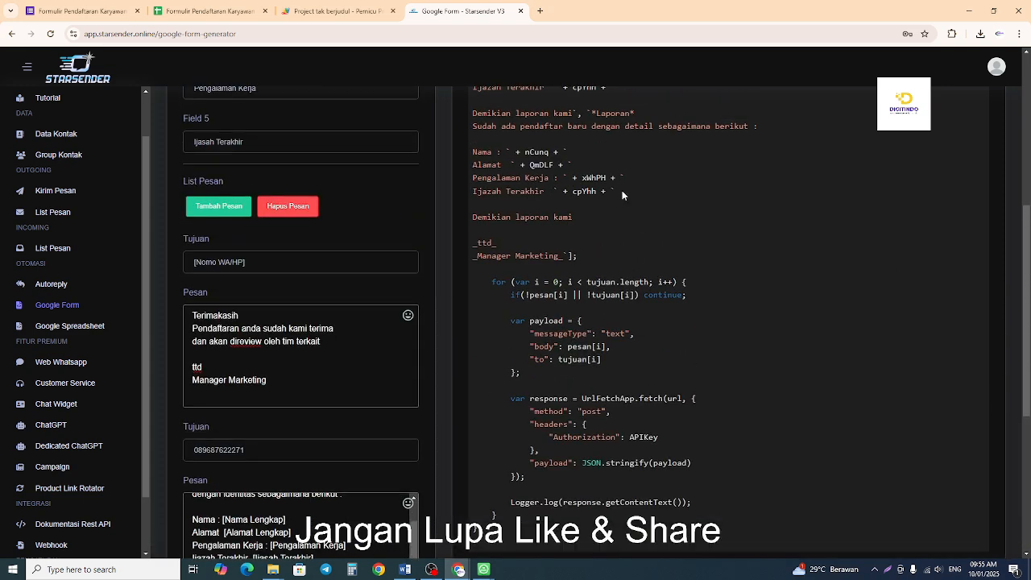
scroll(667, 274, down, 3)
scroll(667, 276, up, 1)
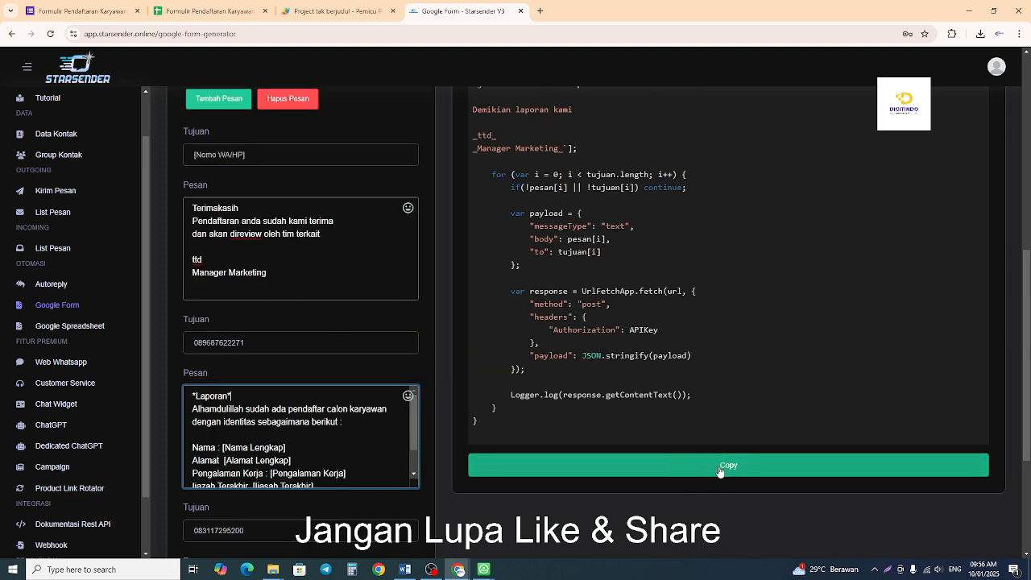
click(721, 467)
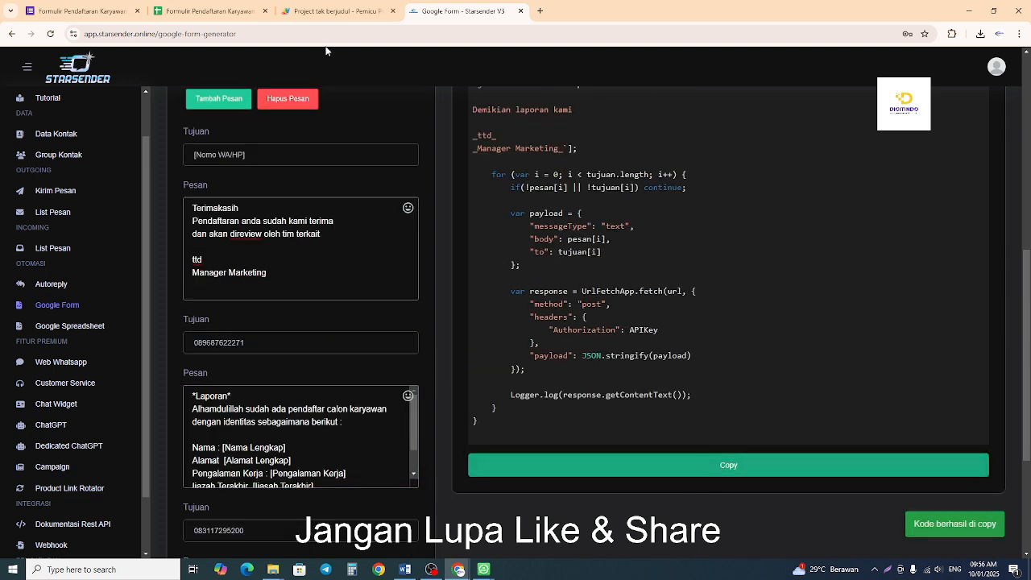
click(337, 12)
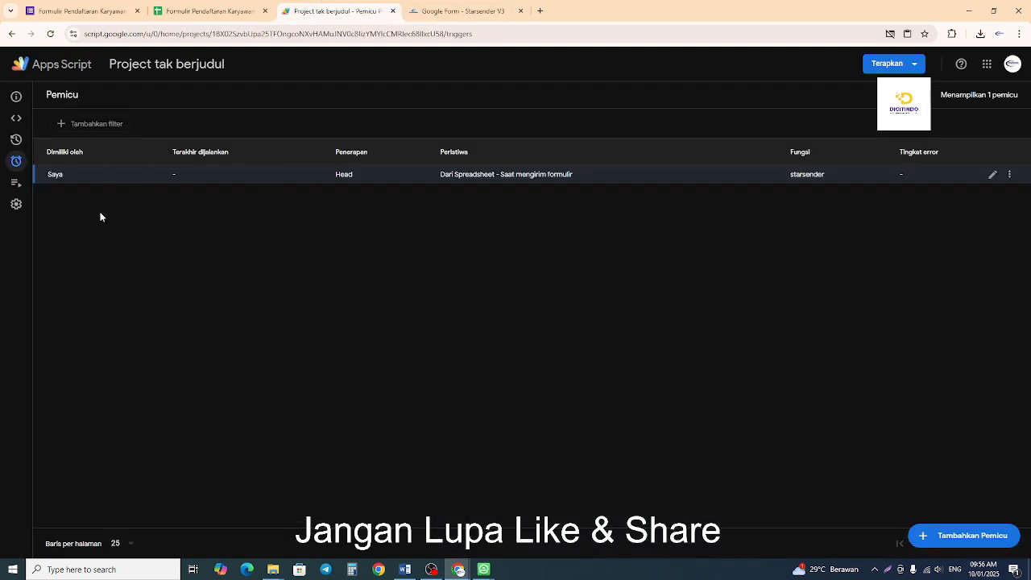
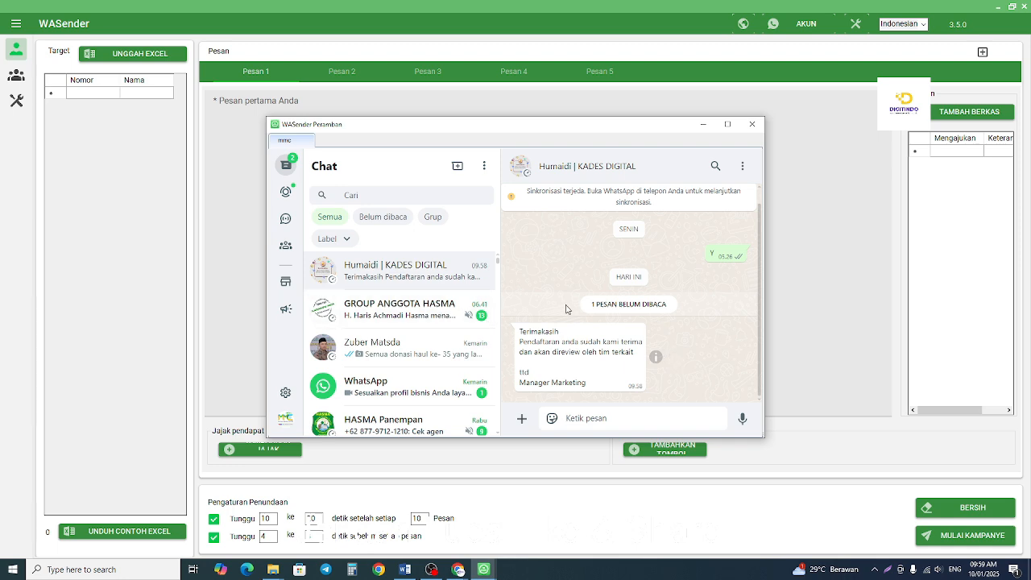
Examine the confirmation message received in the mmc account's KADES DIGITAL chat and close that account's WhatsApp window.
drag(589, 388, 548, 291)
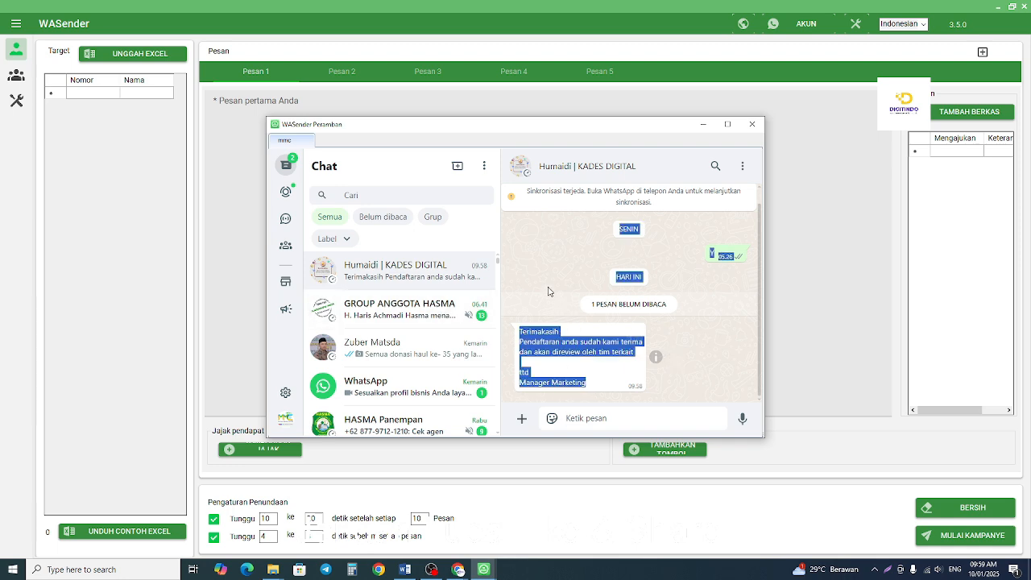
click(754, 124)
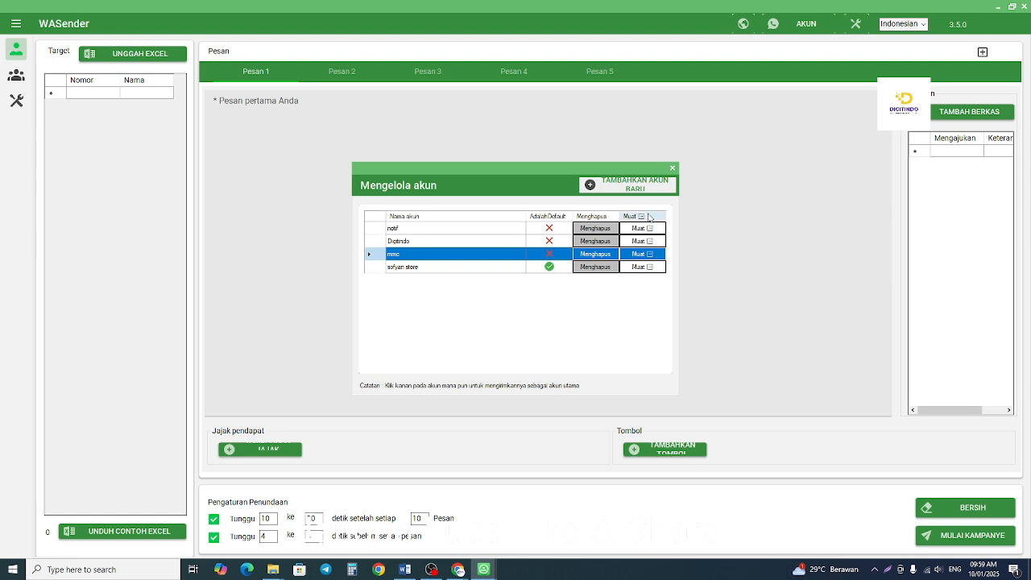
Switch to the Starsender Google Form Script Generator and check the device list, keeping "Sofyan Store (notif)" as the sending device.
mouse_move(458, 570)
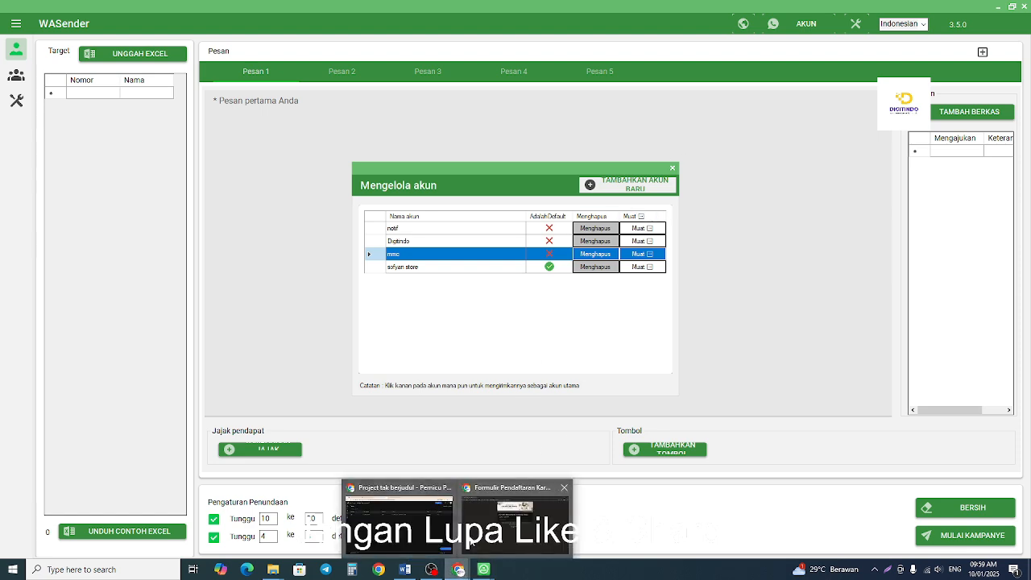
click(391, 516)
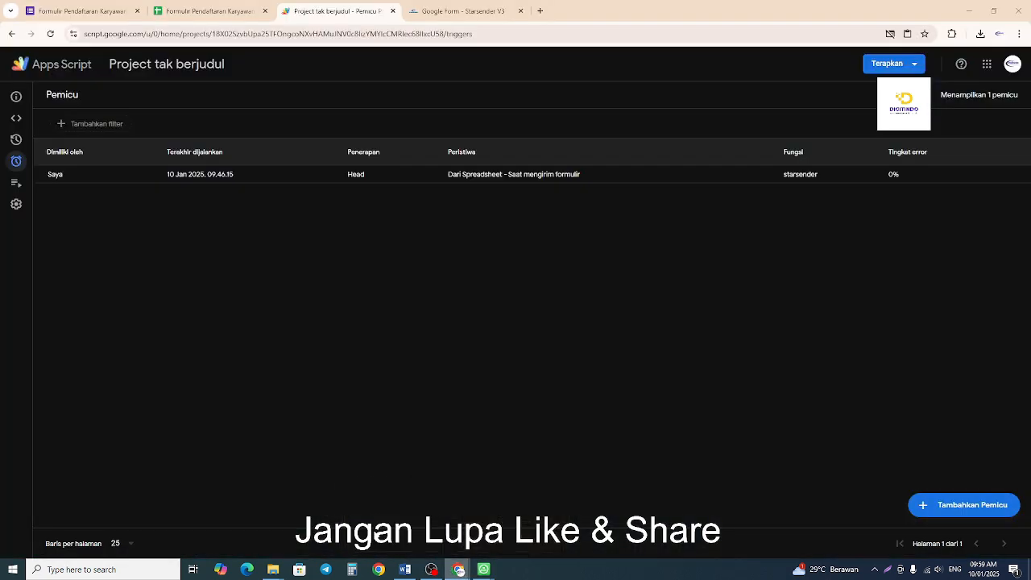
click(456, 11)
scroll(326, 153, up, 10)
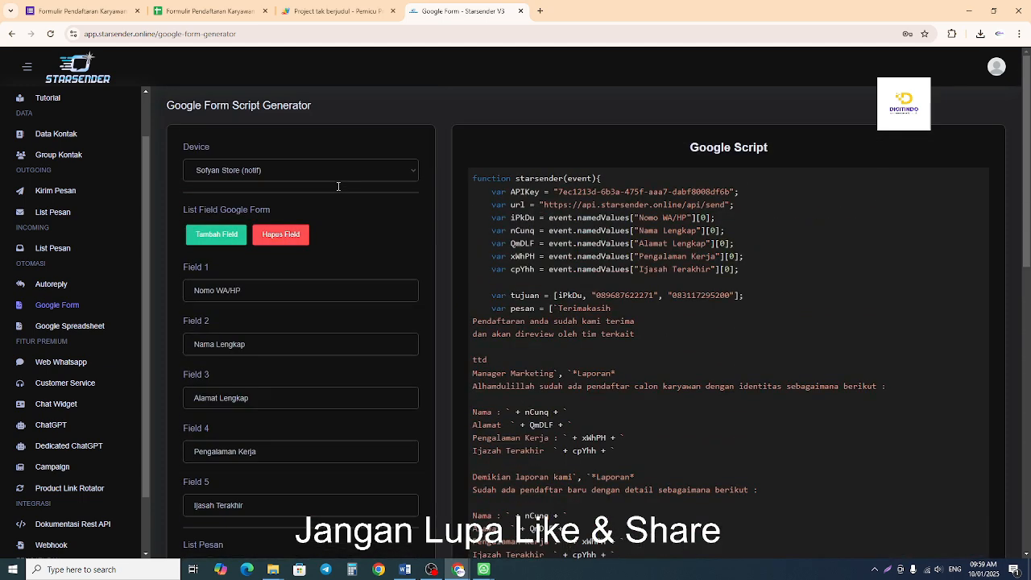
click(268, 177)
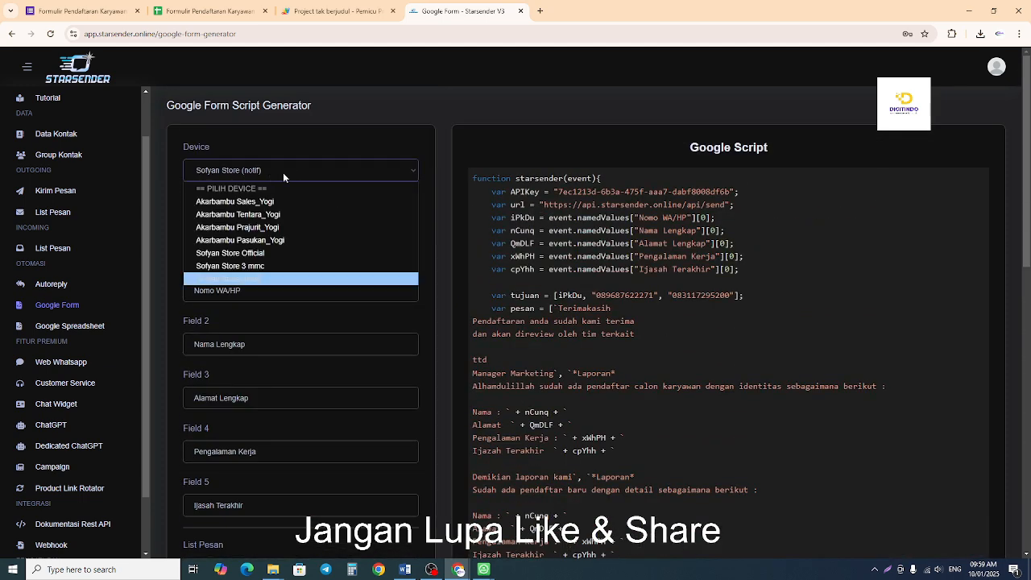
click(264, 278)
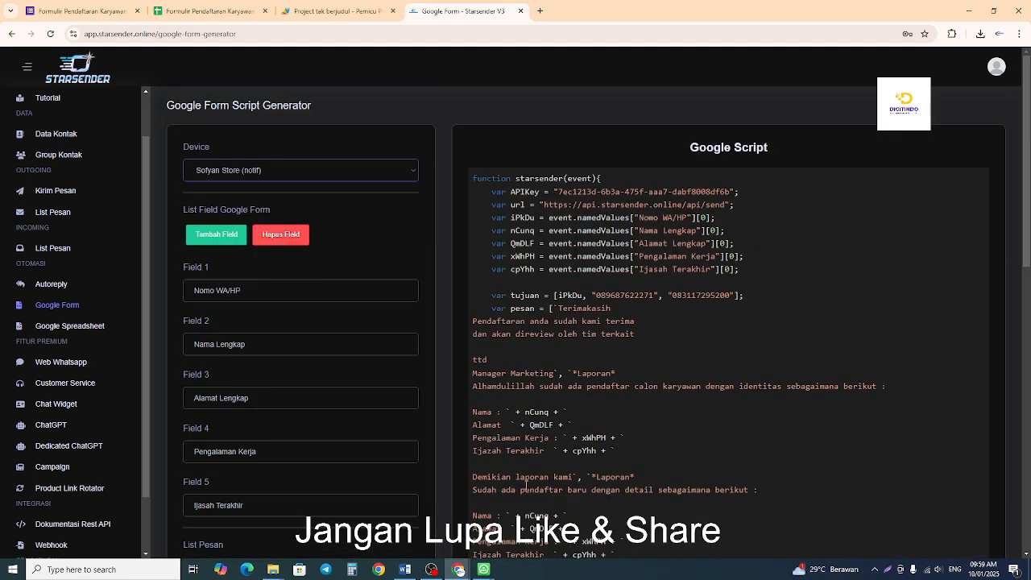
Switch back to WASender and load the Digitindo account's WhatsApp session.
click(519, 546)
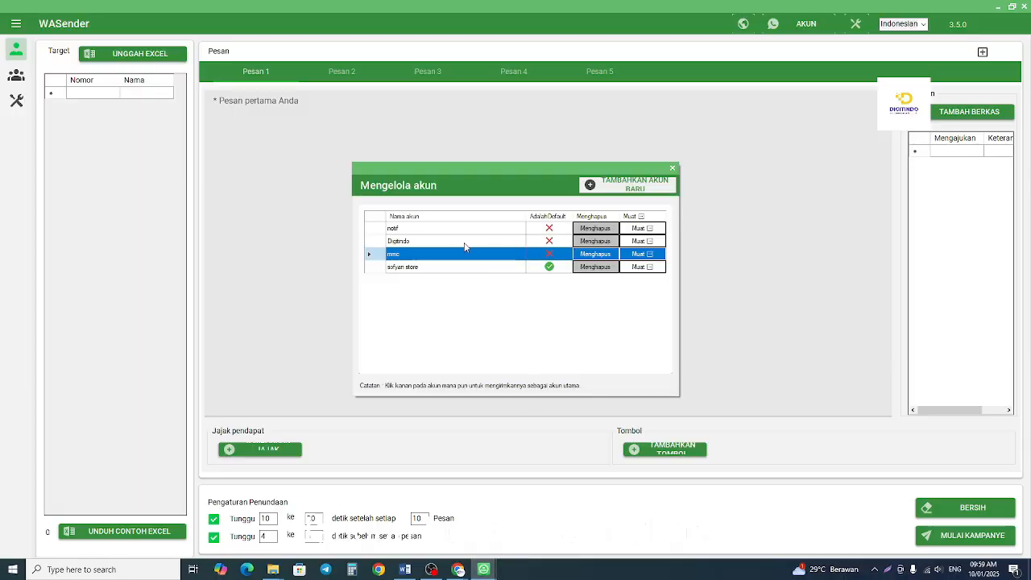
click(640, 242)
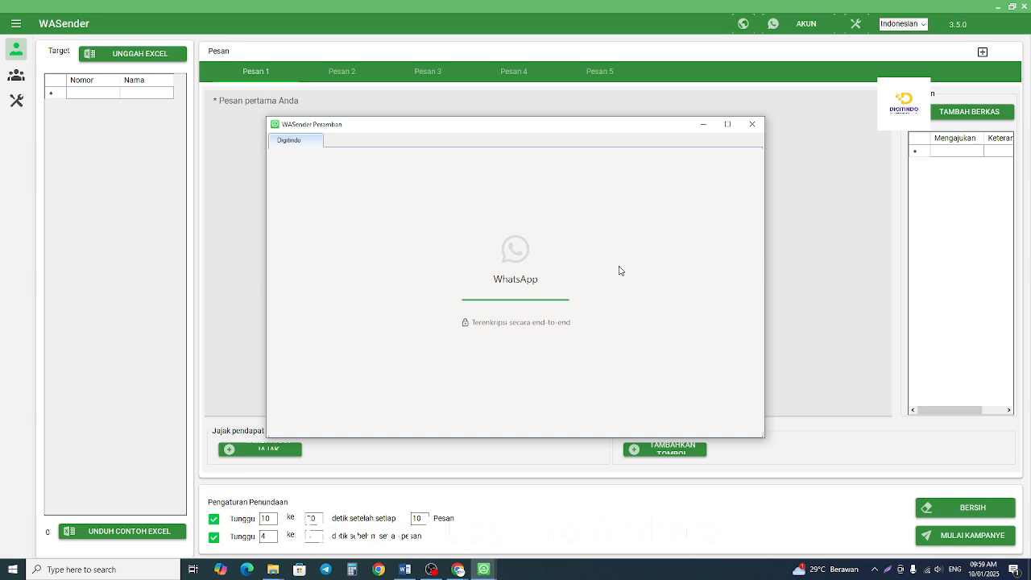
Switch to the Word document and review the auto-response recipients: "pengisi form", "pemilik dan" and "wa admin/client".
click(405, 569)
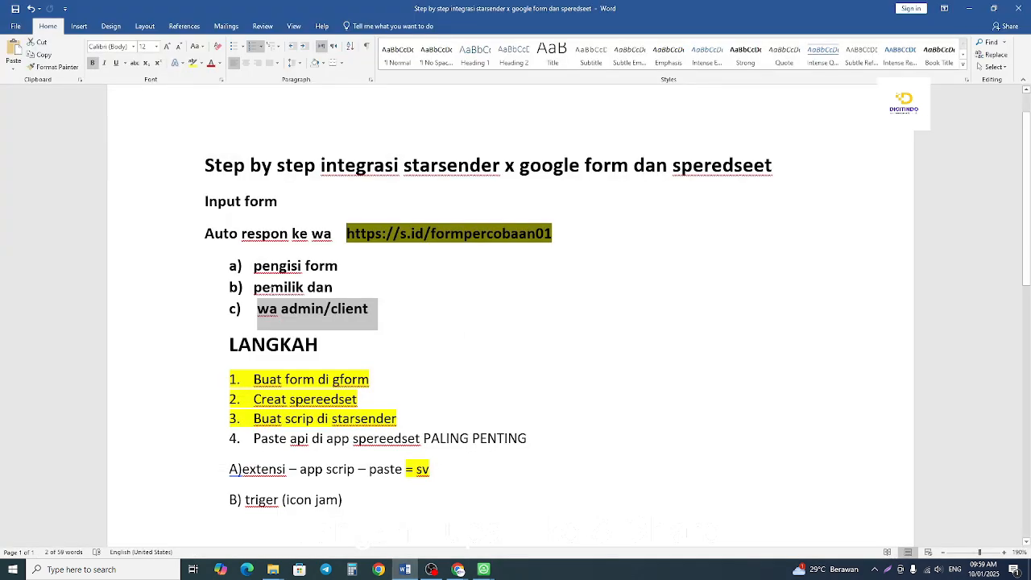
drag(254, 267, 368, 266)
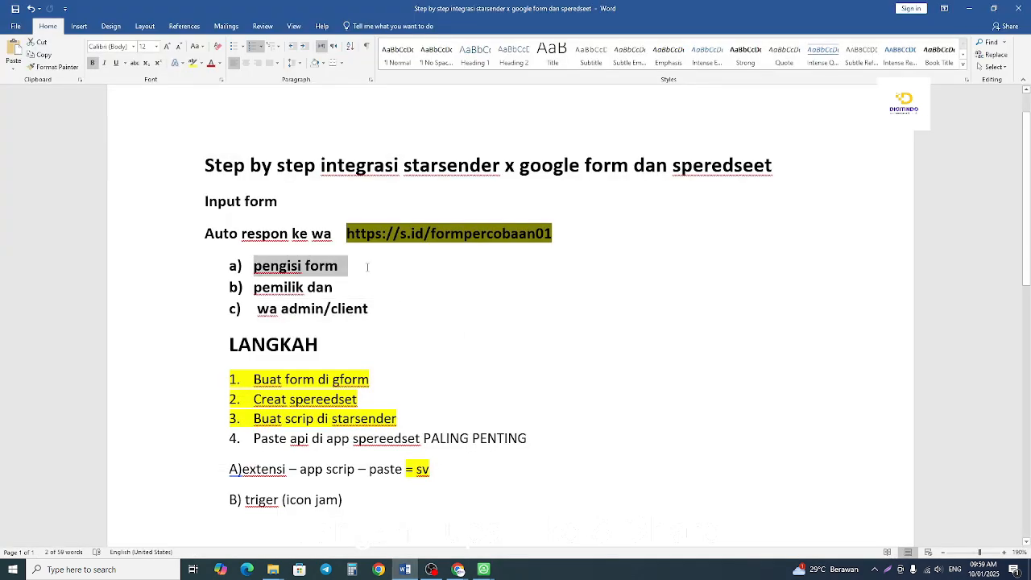
click(331, 288)
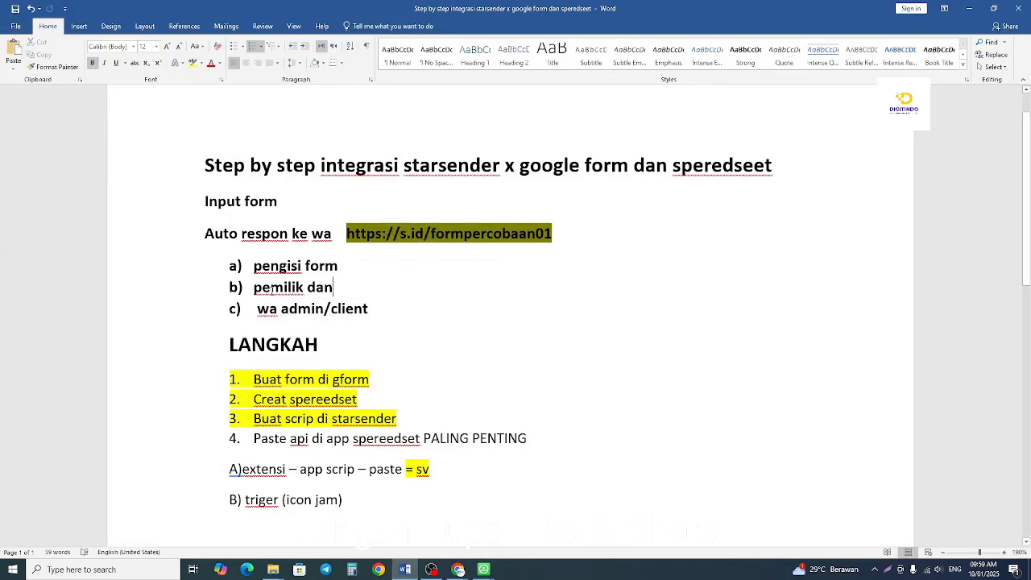
drag(251, 288, 342, 287)
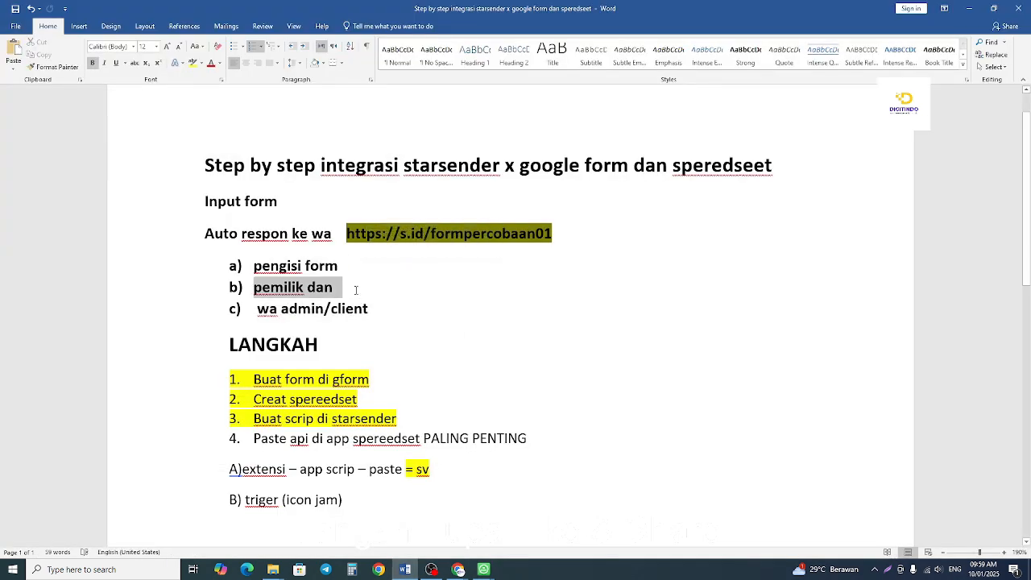
triple_click(299, 309)
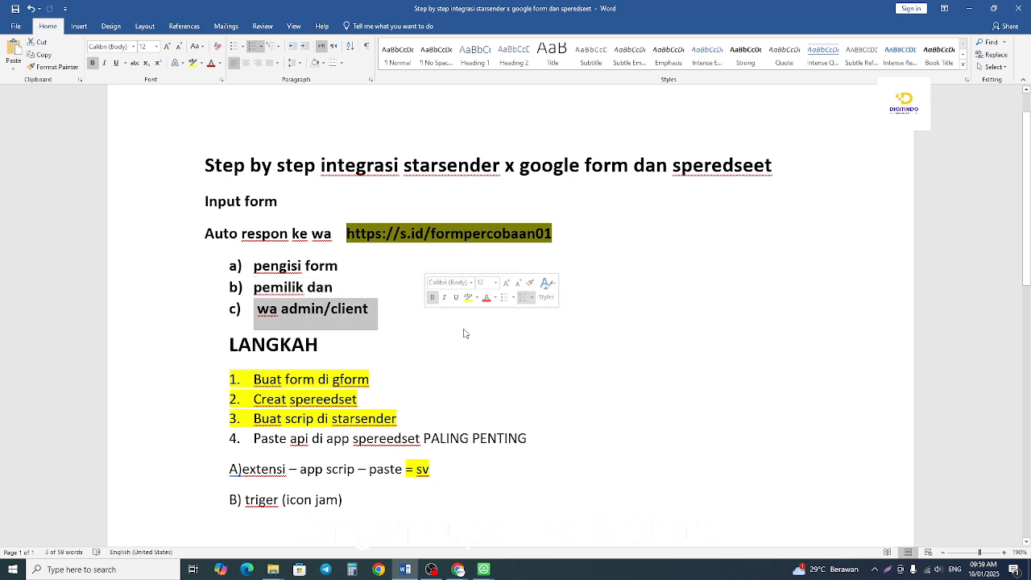
click(285, 295)
Return to the Digitindo WhatsApp window, maximize it and examine the newest "Laporan" message in the KADES DIGITAL chat.
mouse_move(484, 569)
click(586, 531)
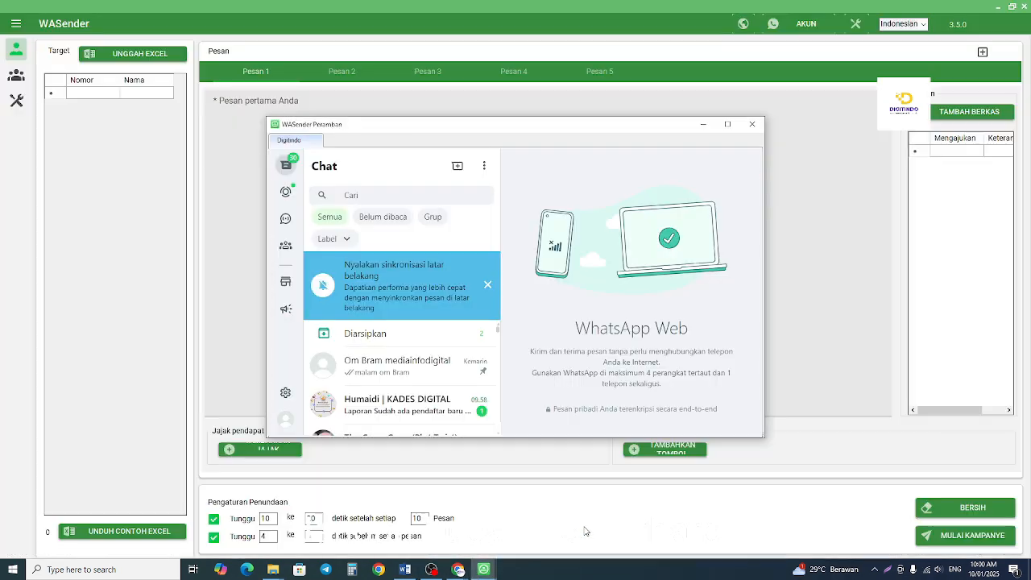
click(487, 284)
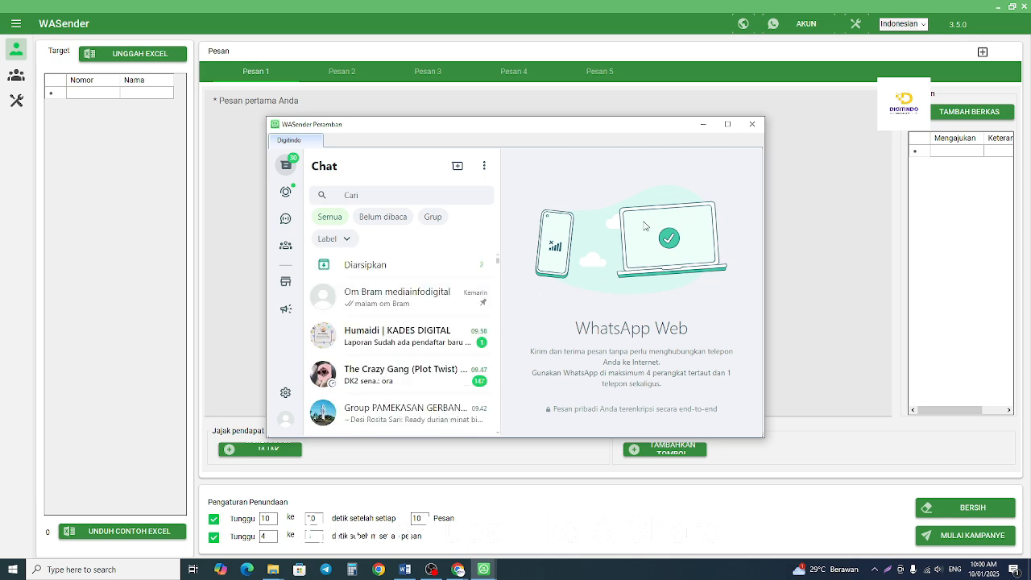
click(728, 124)
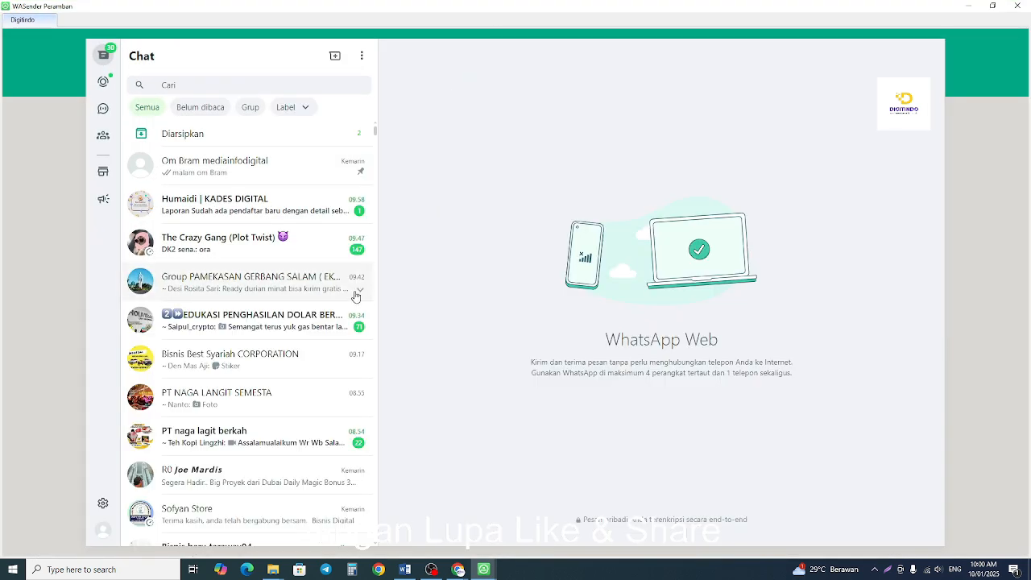
click(211, 204)
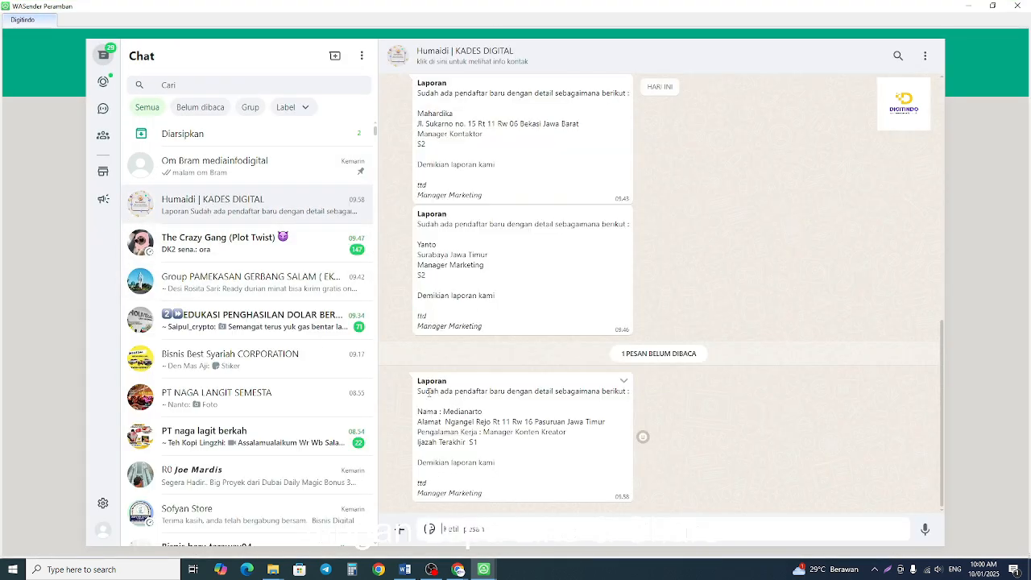
drag(418, 384, 459, 383)
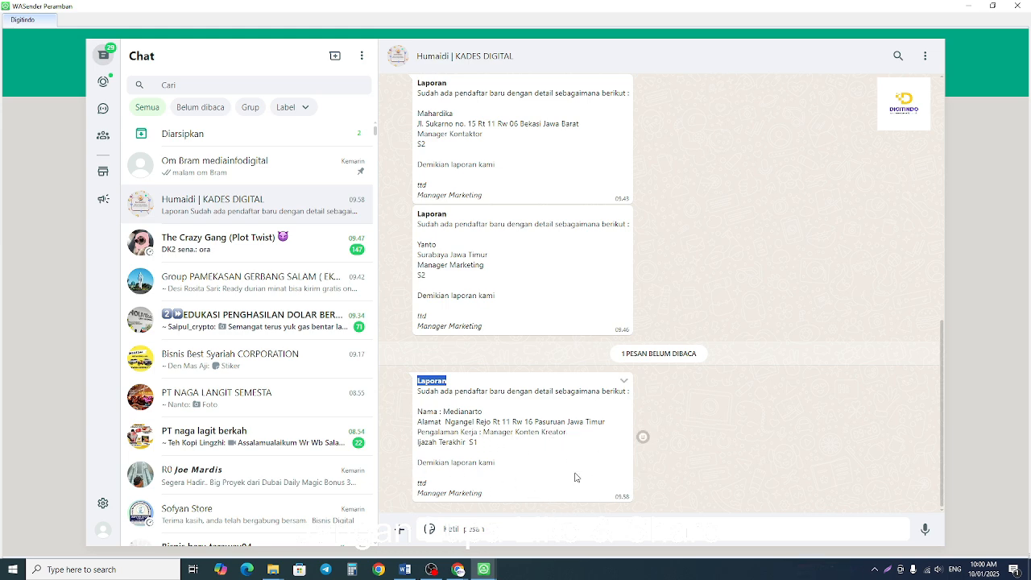
Search the chats for the team contact, open the conversation and send the message "p".
scroll(274, 434, down, 5)
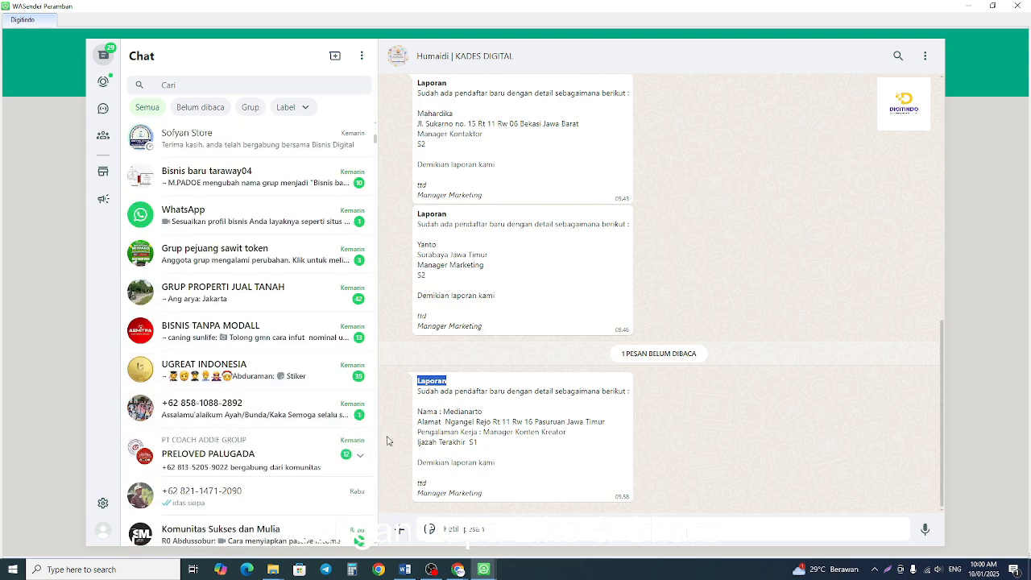
scroll(239, 438, up, 1)
scroll(239, 438, up, 5)
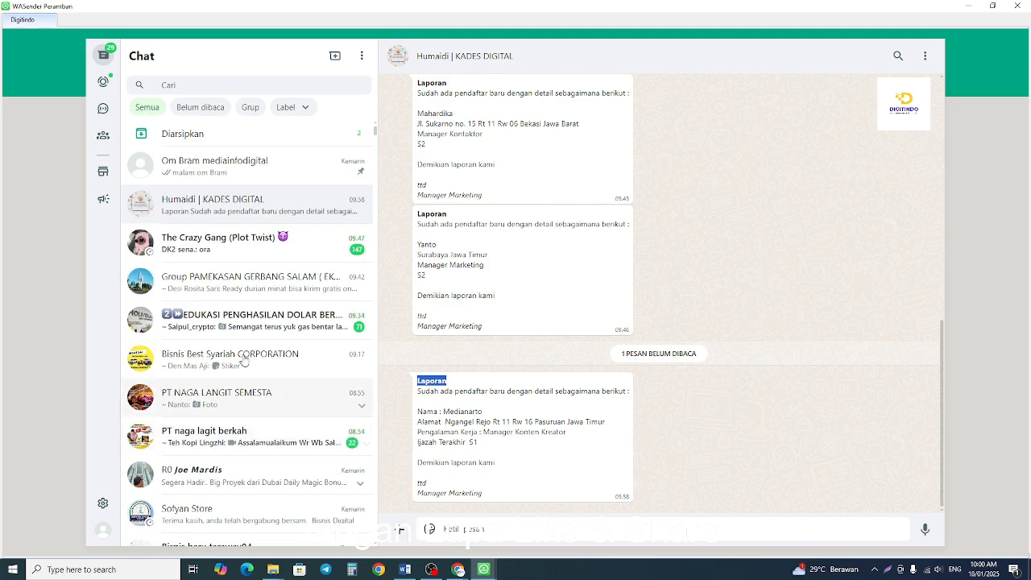
click(249, 85)
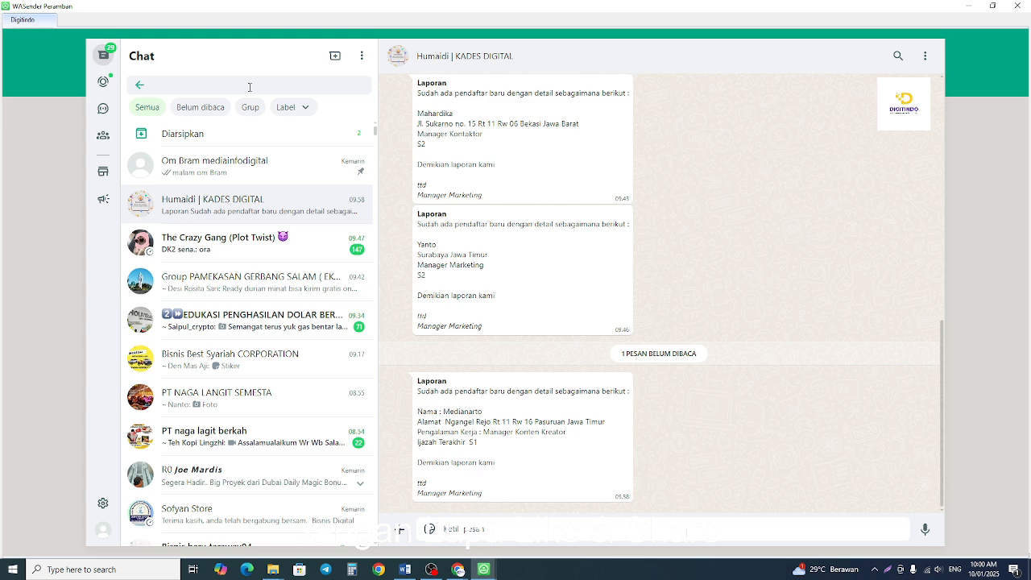
text(yog)
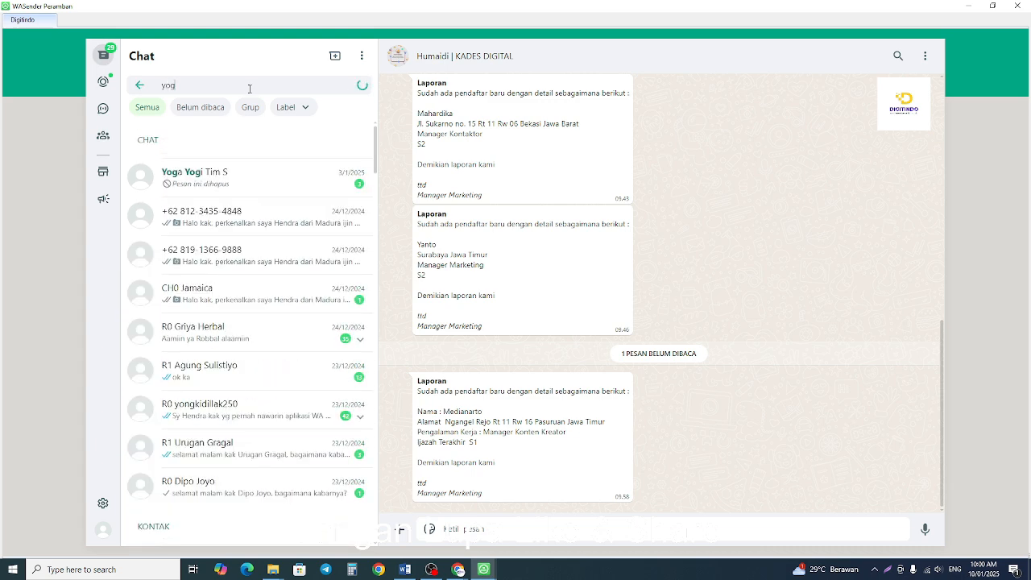
click(216, 182)
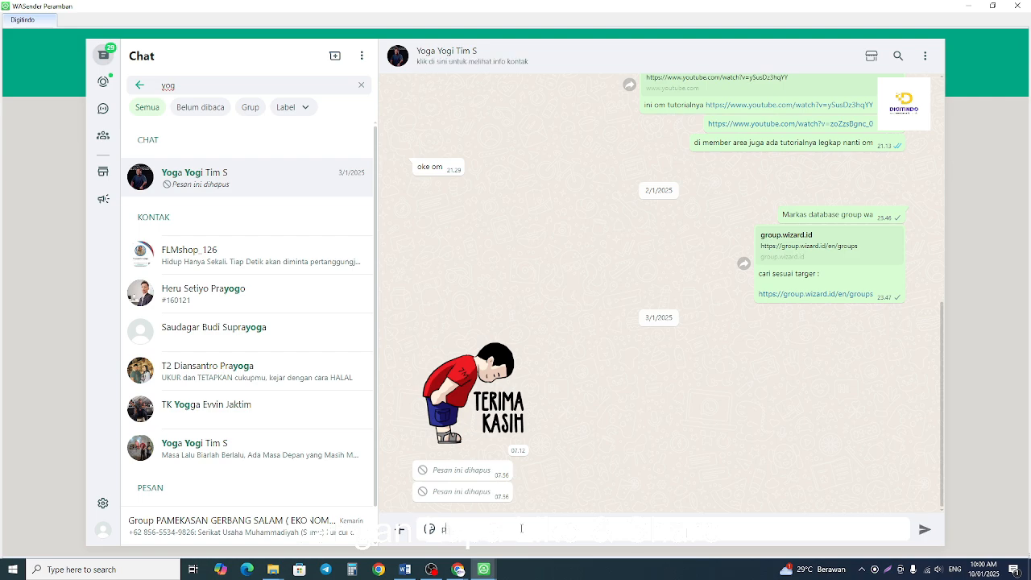
text(p)
key(Return)
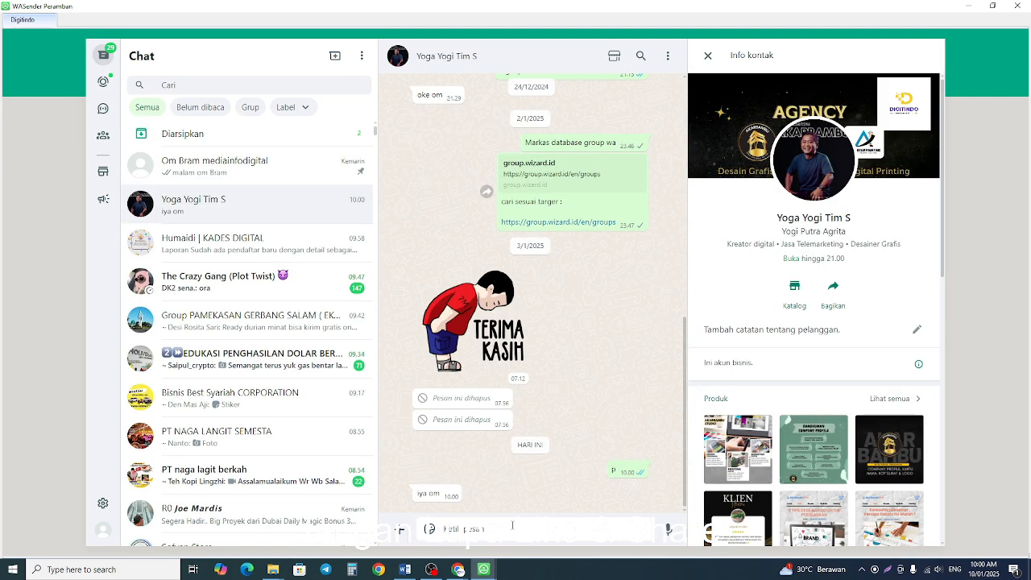
Send "masuk g laporan testing" to the contact and reply to the "yang starsender ya" message with "iya betul coba di ss".
text(masih ya lancar testing)
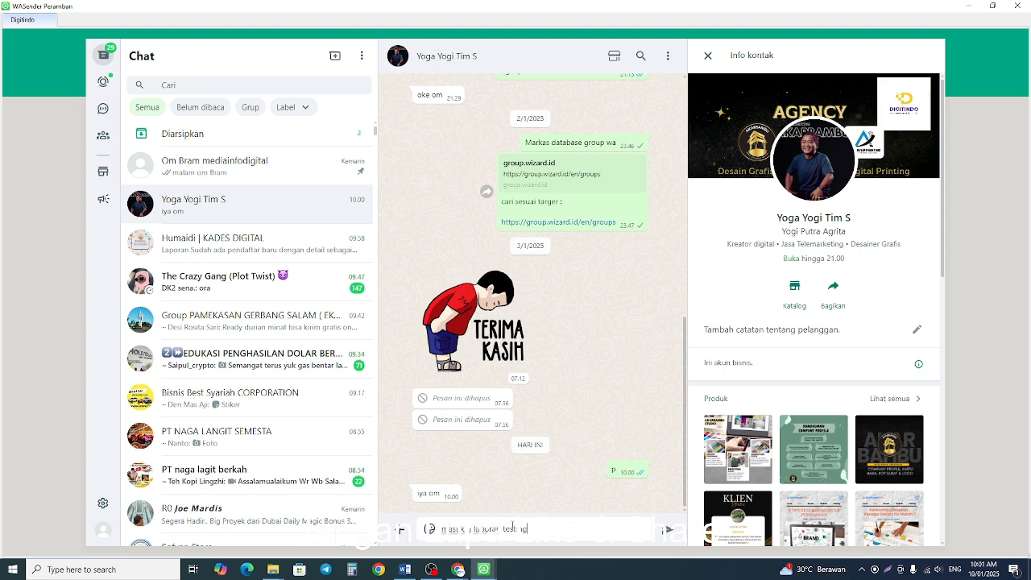
key(Return)
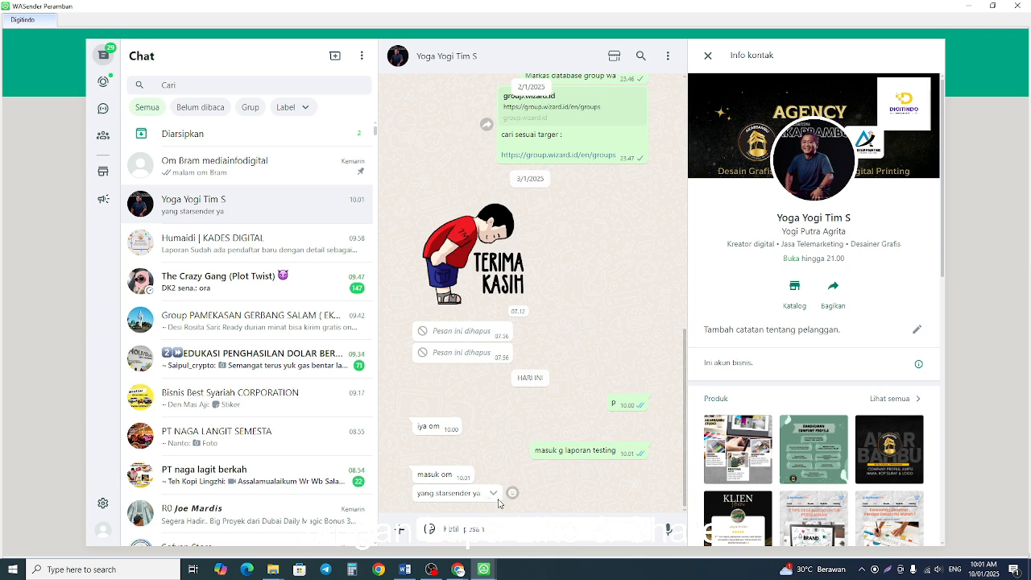
click(493, 492)
click(532, 322)
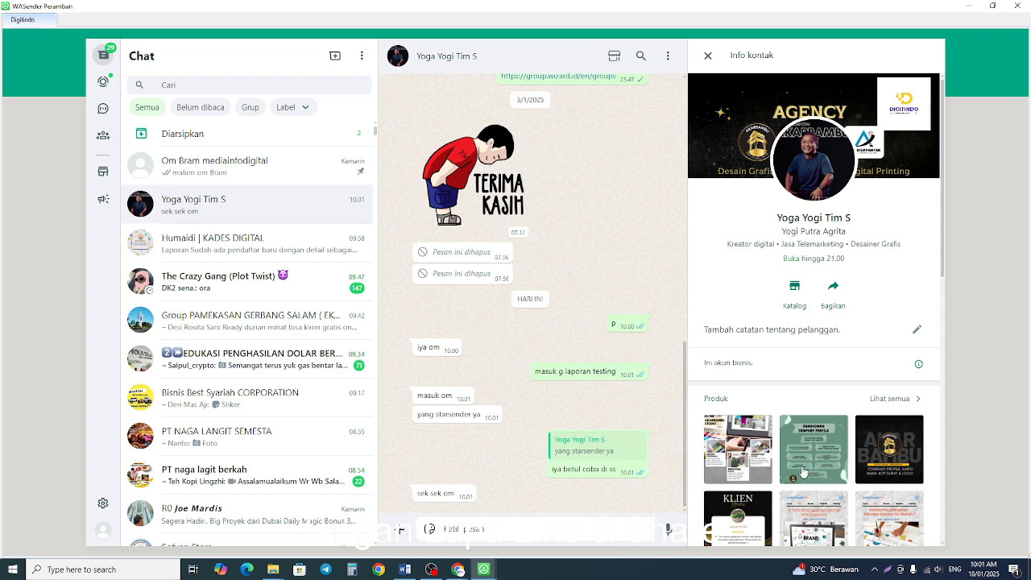
Look through the contact's product catalogue, viewing the Akarbambu Group, company profile preparation and company logo design items.
scroll(802, 471, down, 2)
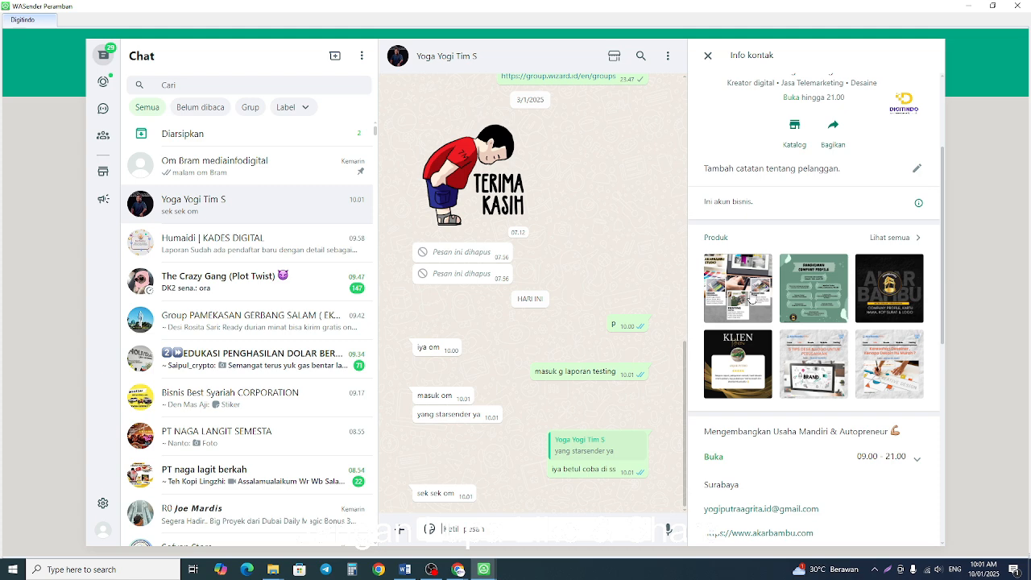
click(751, 299)
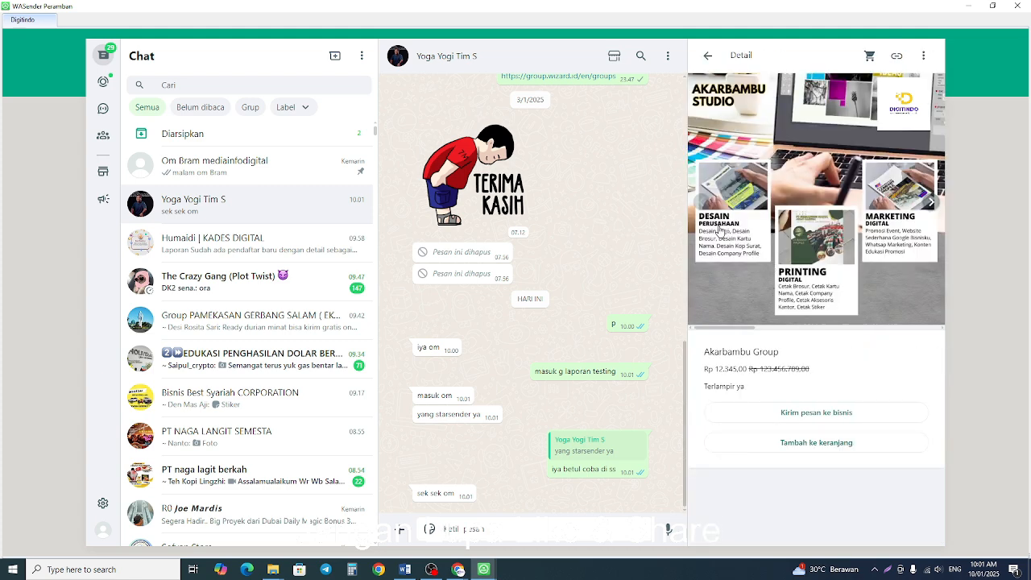
click(708, 63)
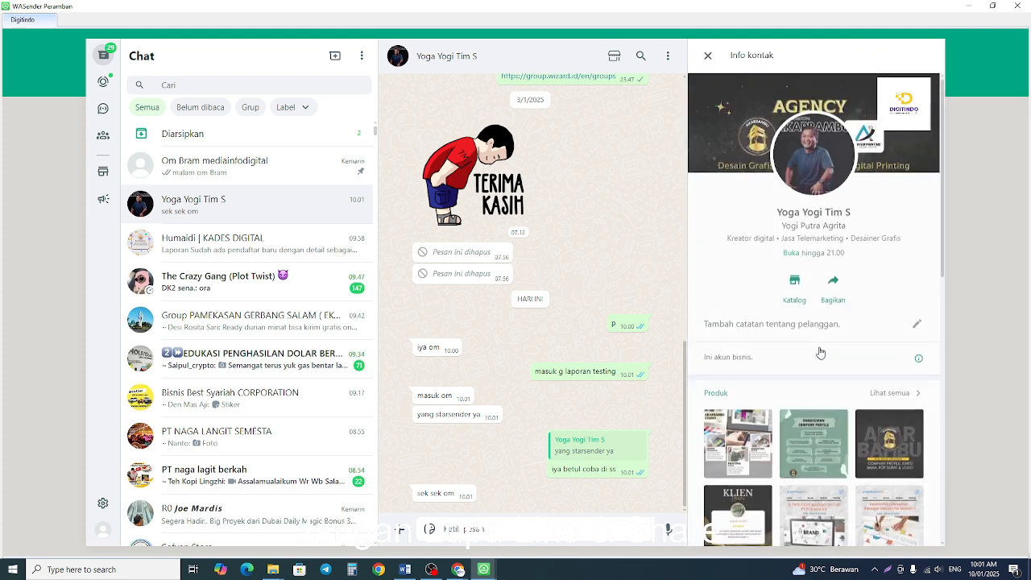
scroll(821, 349, down, 5)
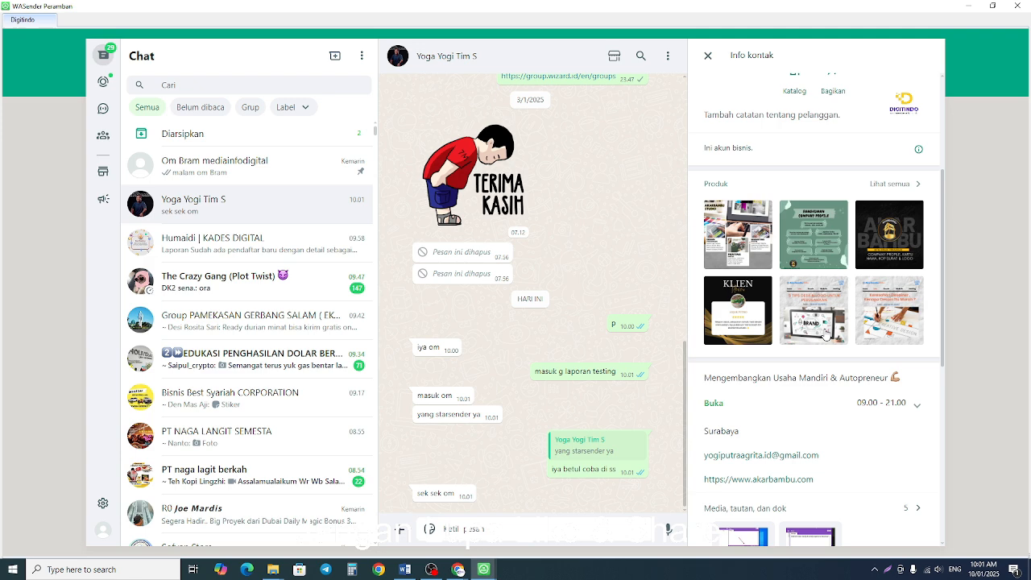
click(810, 242)
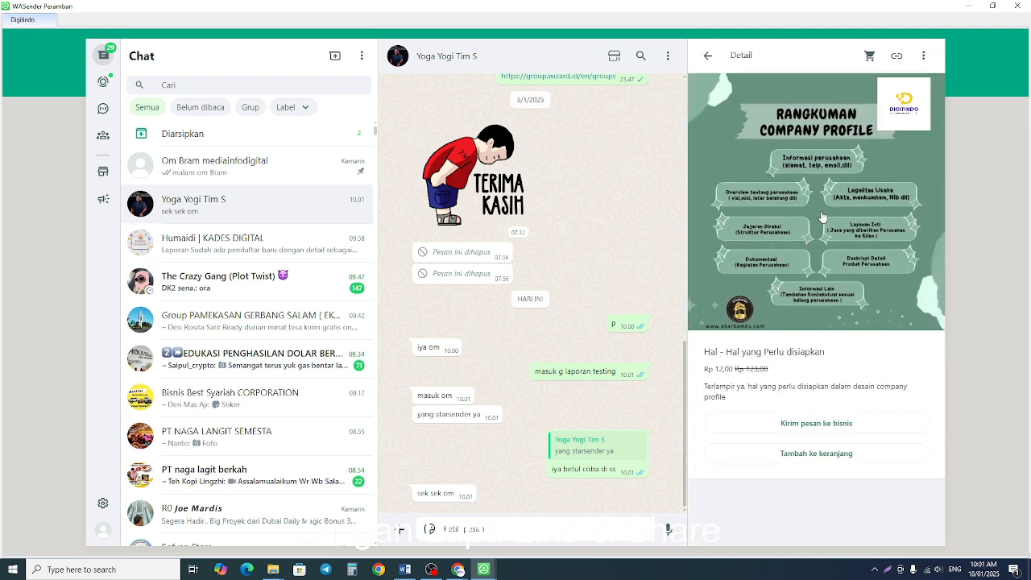
click(707, 58)
scroll(793, 338, down, 5)
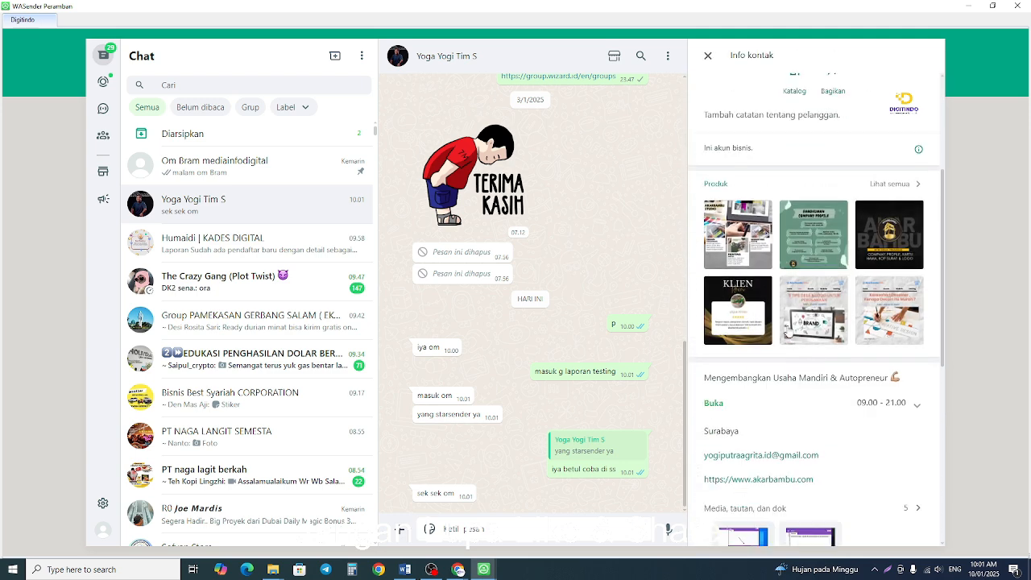
click(804, 319)
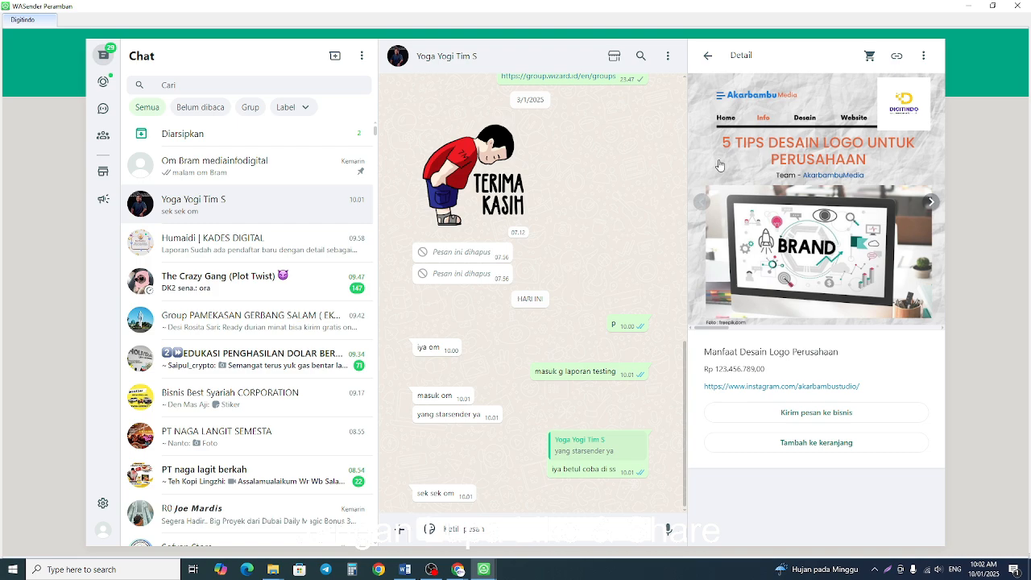
Open the contact's full product catalogue, look through its categories and items, and return to the contact info and conversation.
click(705, 58)
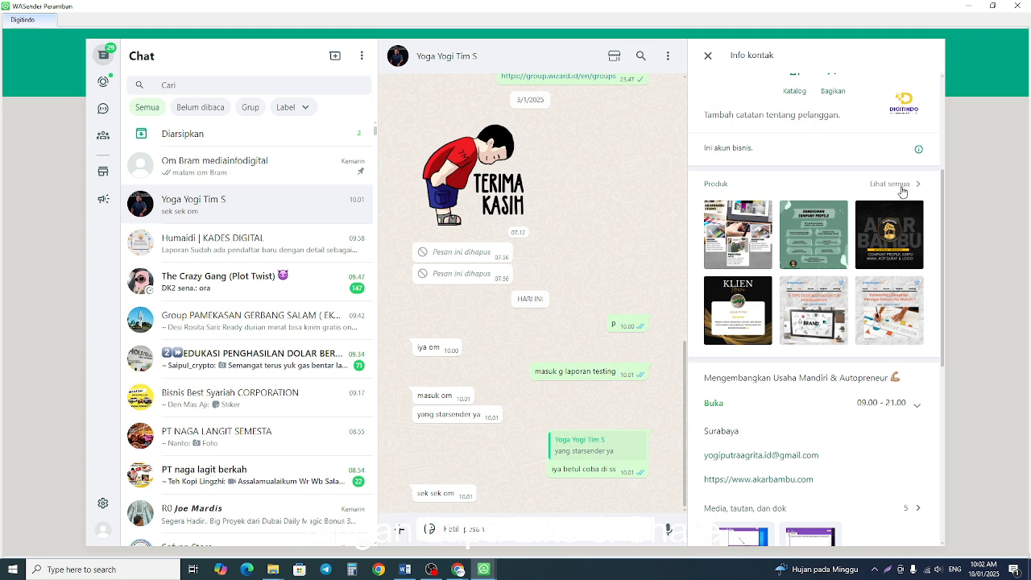
click(900, 187)
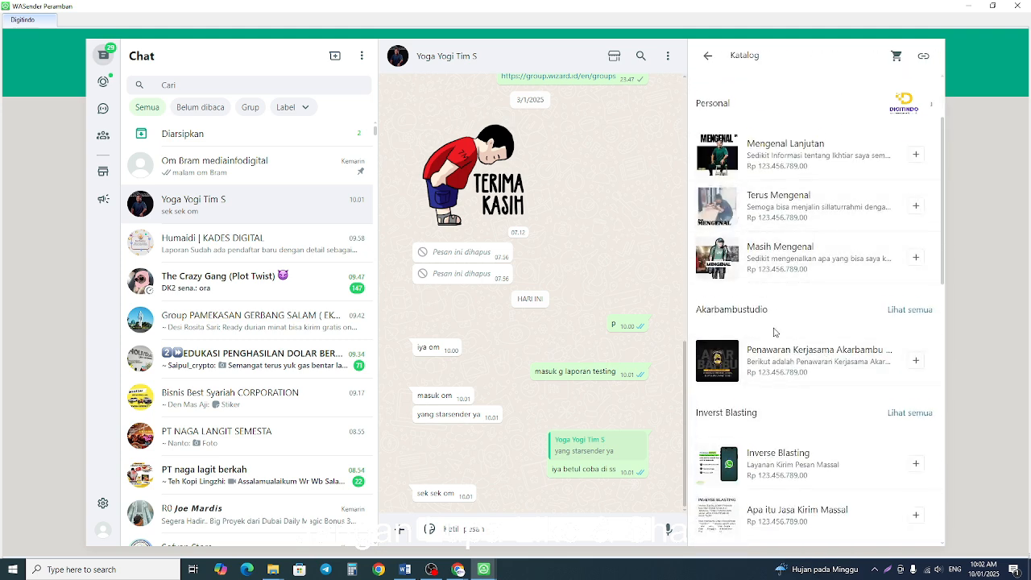
scroll(774, 332, down, 3)
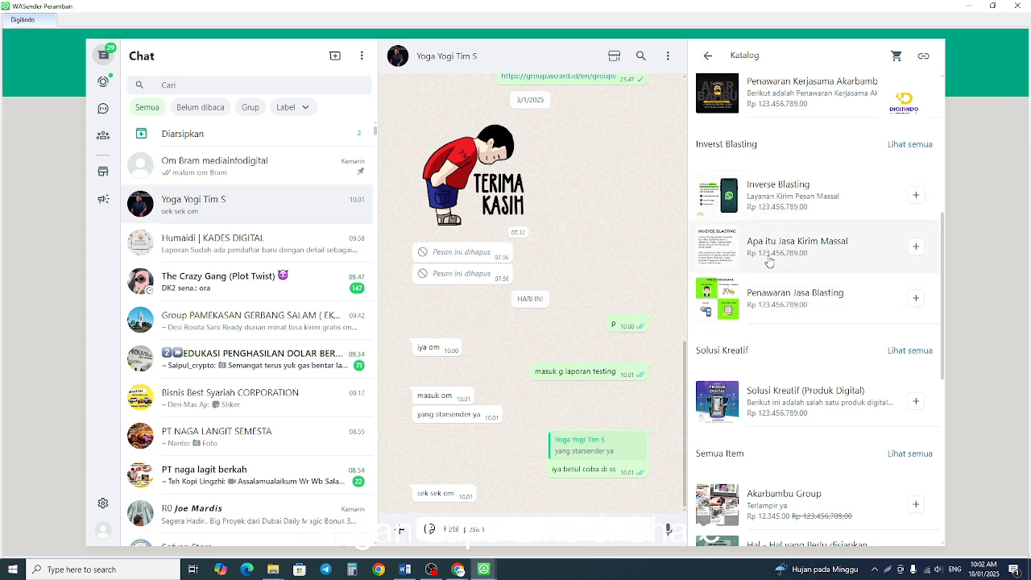
scroll(769, 261, down, 2)
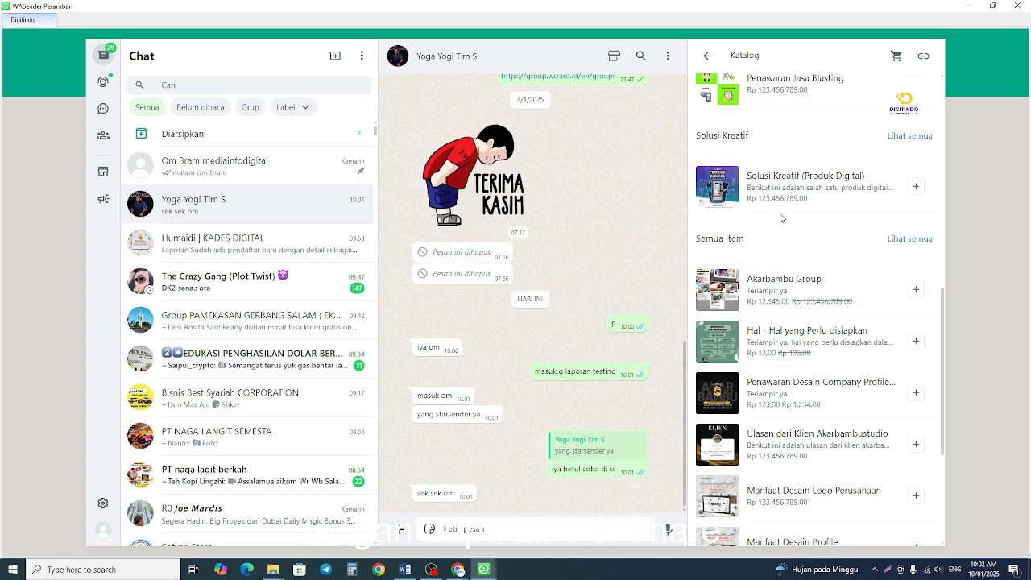
scroll(793, 173, down, 1)
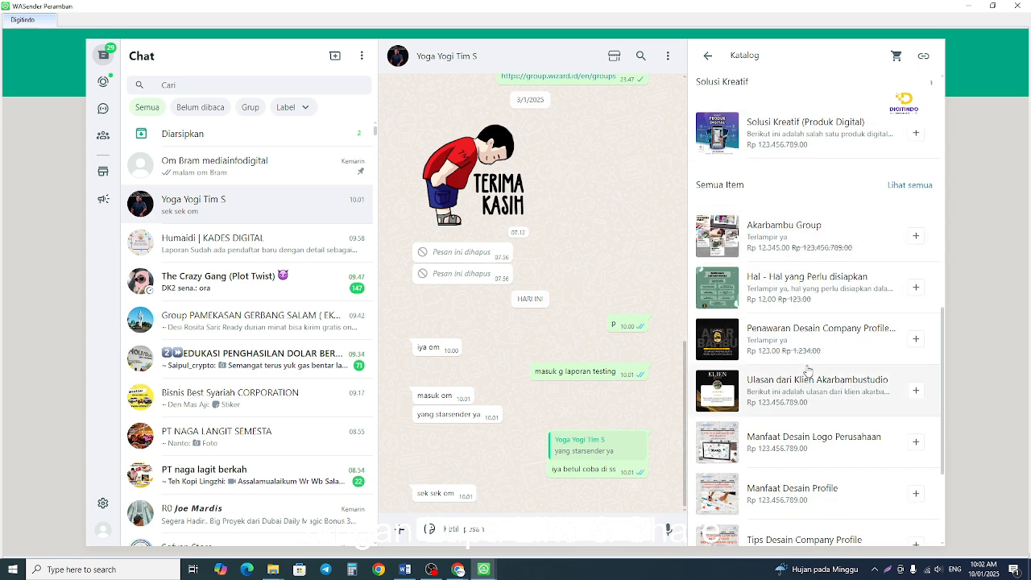
scroll(808, 370, down, 2)
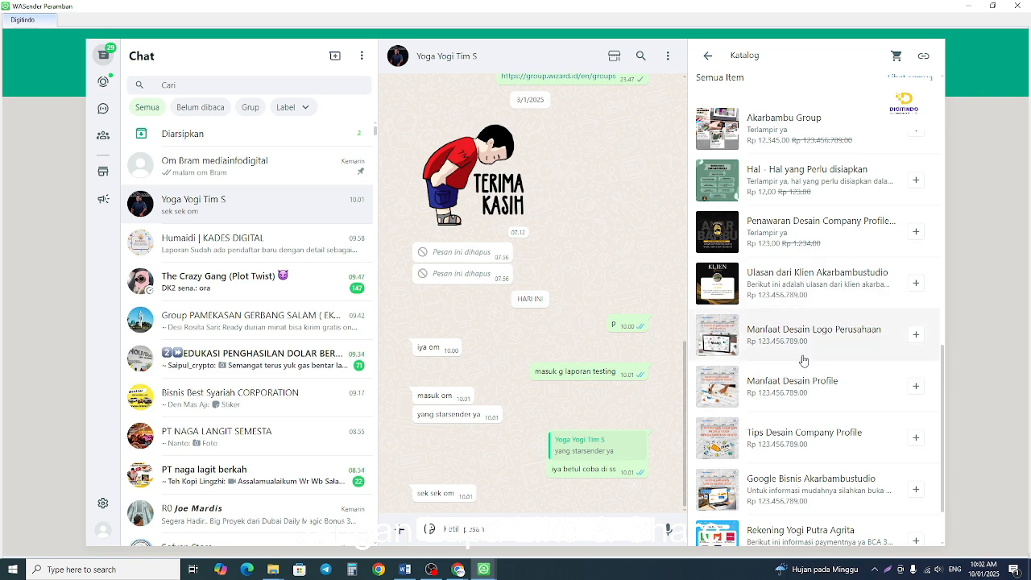
scroll(803, 360, down, 1)
scroll(798, 370, down, 2)
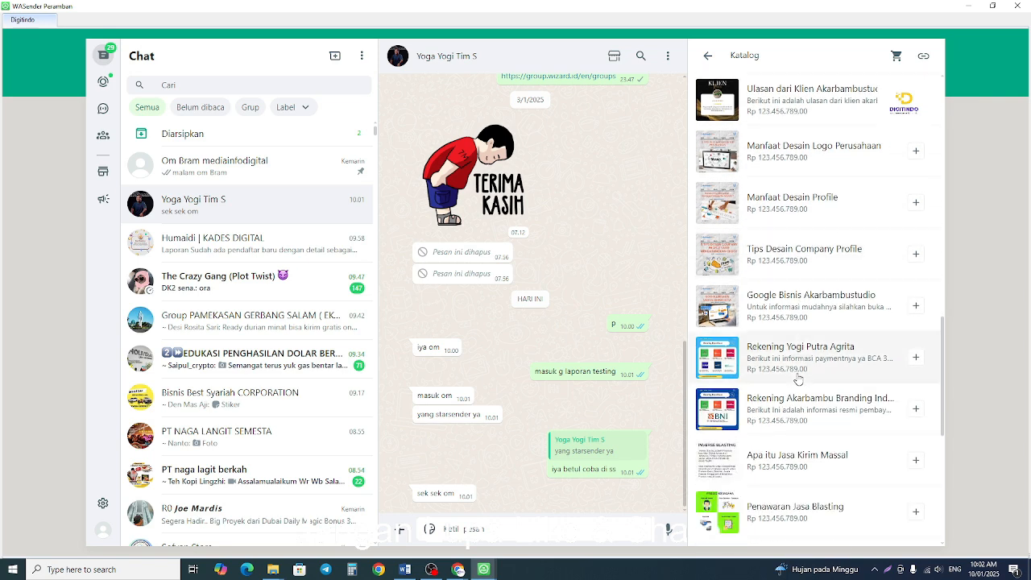
scroll(798, 377, down, 3)
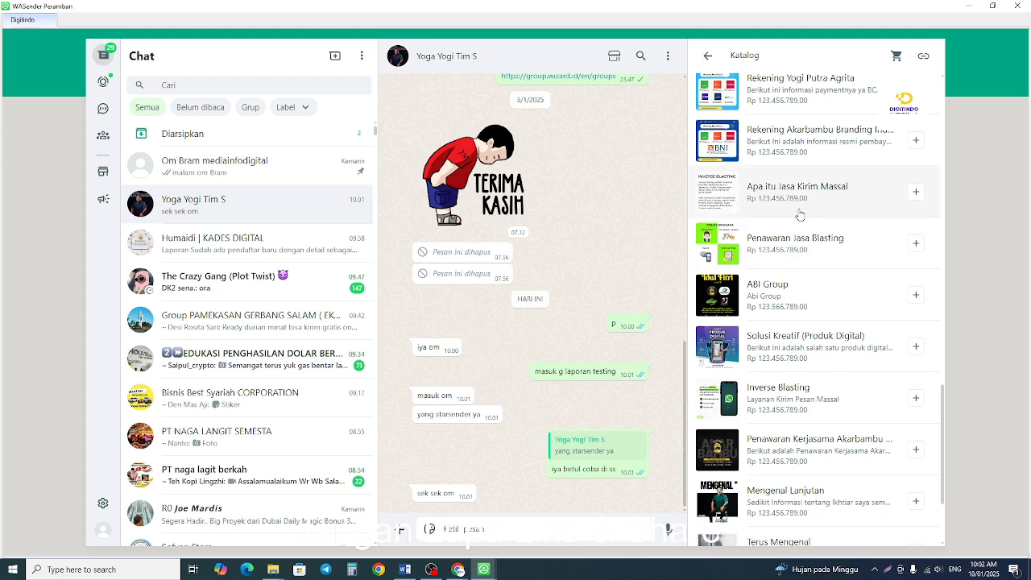
click(707, 58)
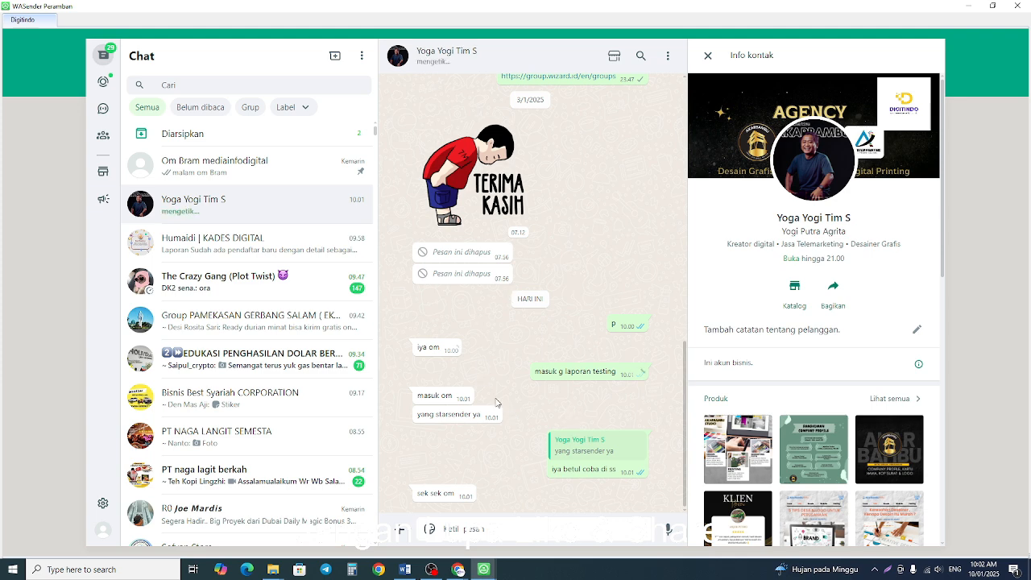
scroll(497, 403, up, 2)
scroll(483, 396, down, 2)
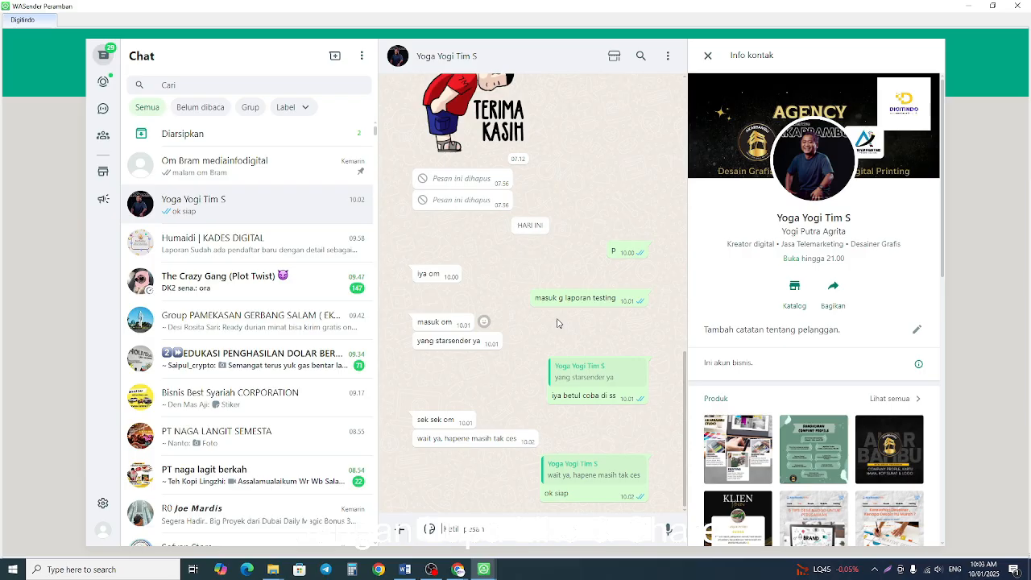
Switch to the Word guide and review the auto-response recipients, from "pengisi form" to "wa admin/client".
click(405, 570)
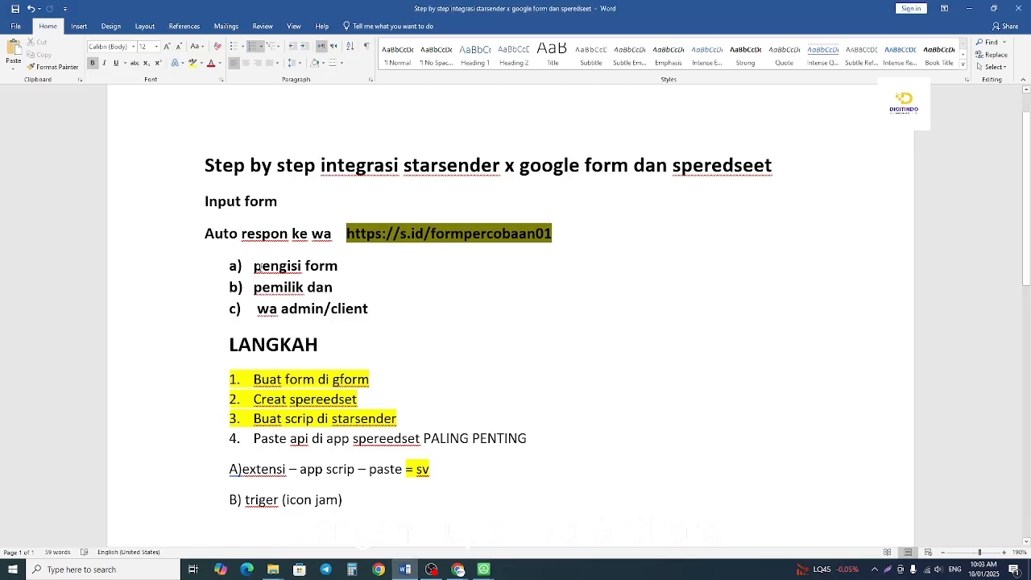
drag(254, 266, 326, 266)
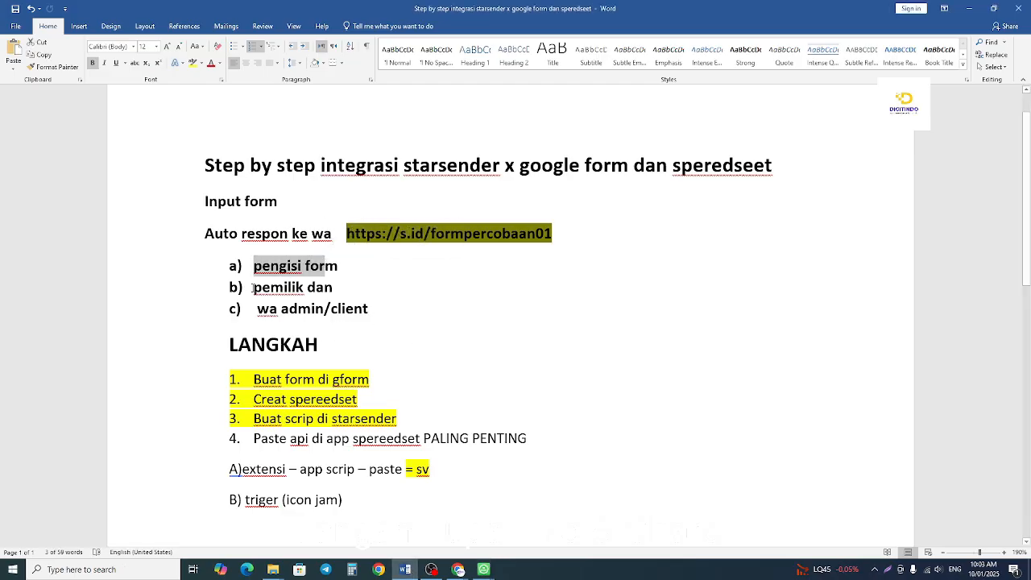
drag(258, 308, 368, 308)
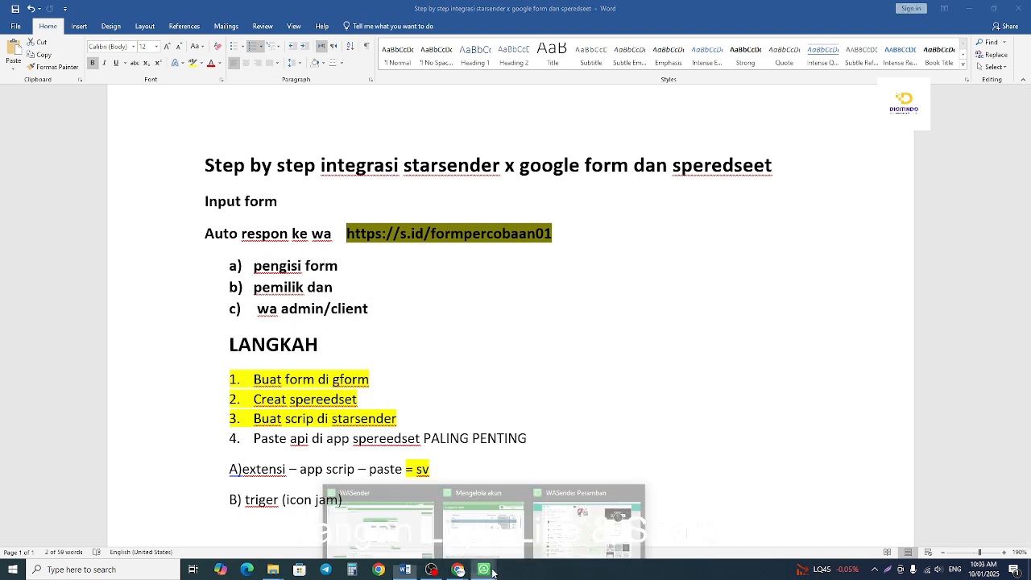
Return to the Digitindo WhatsApp window and examine the newest "Laporan" message in the KADES DIGITAL chat again.
click(587, 515)
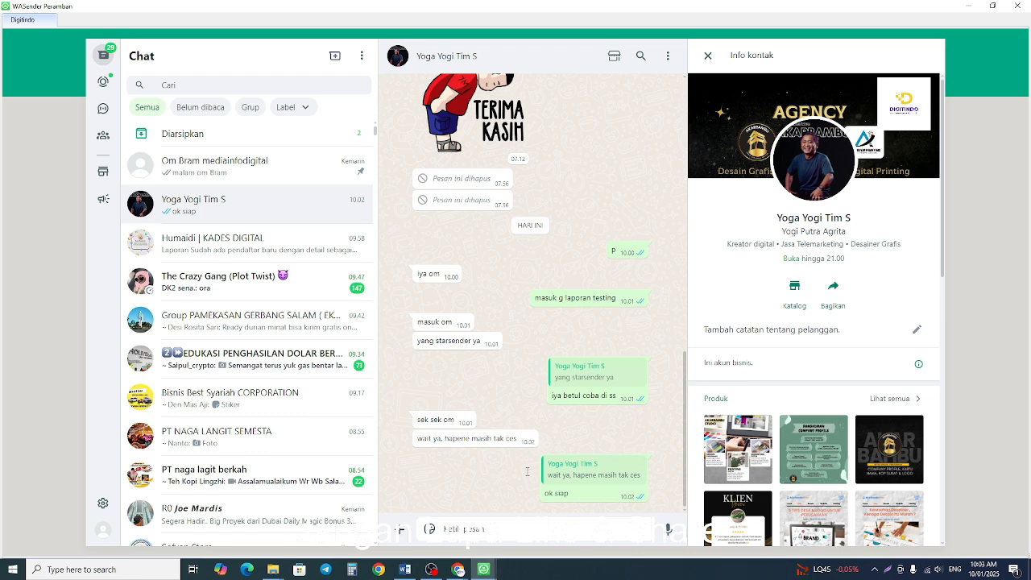
click(203, 256)
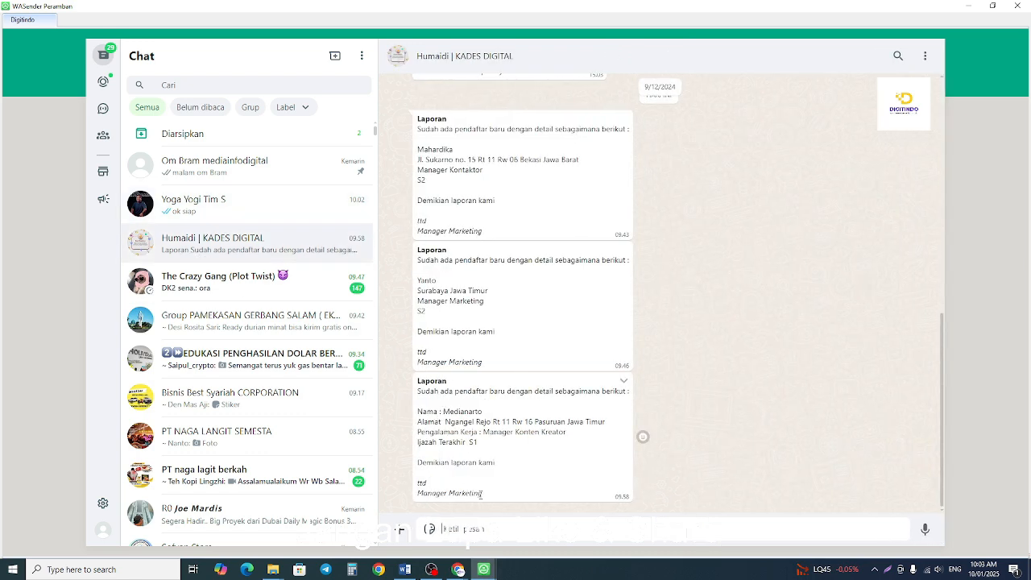
drag(482, 492, 417, 391)
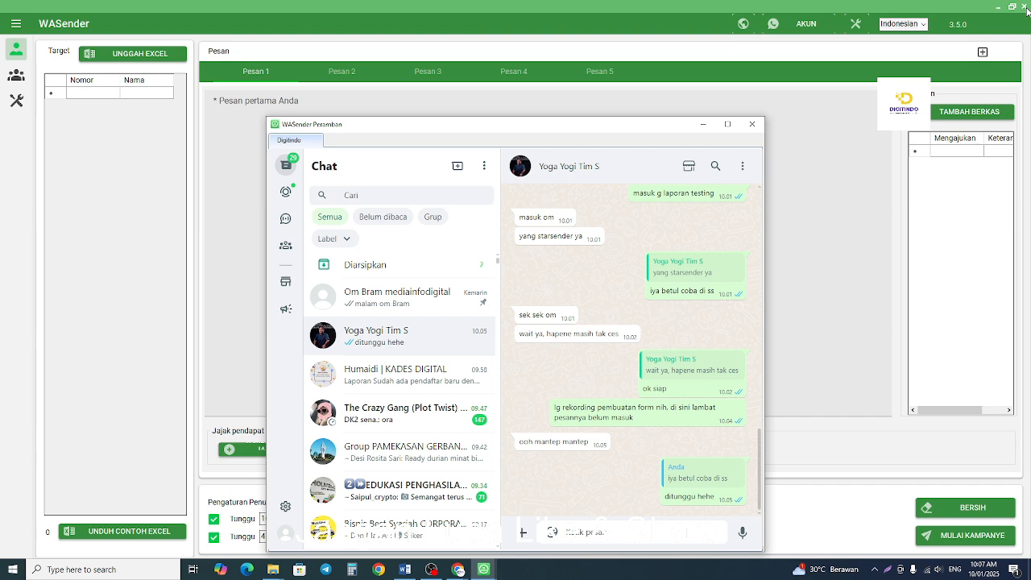
Close the Digitindo WhatsApp window, the account manager and the WASender program.
click(752, 125)
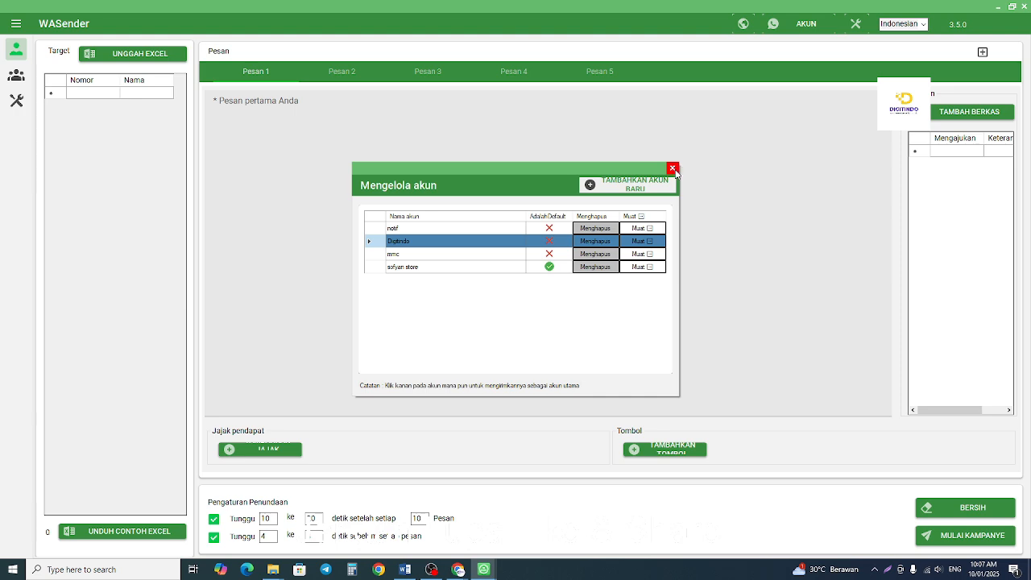
click(672, 169)
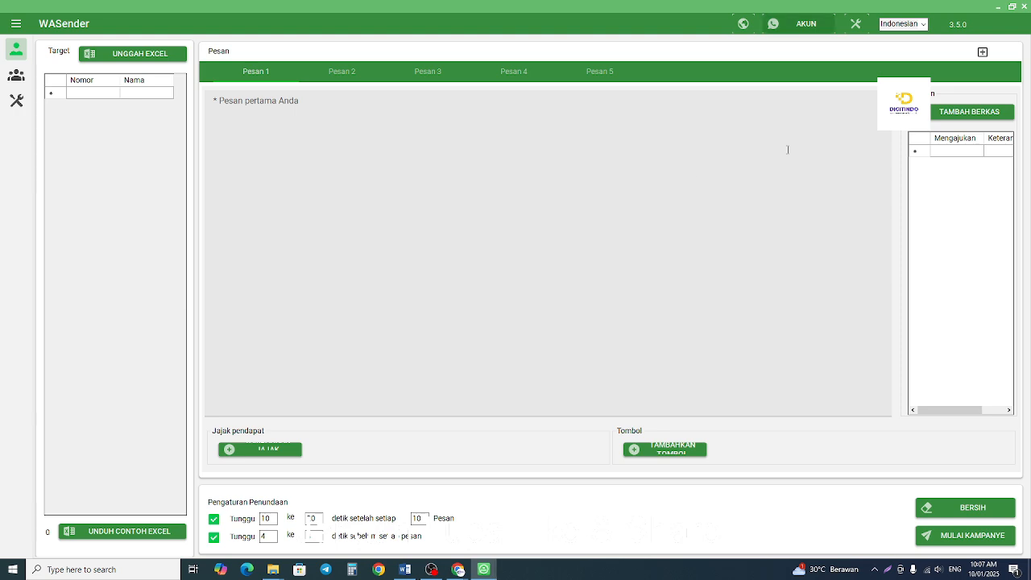
click(1020, 8)
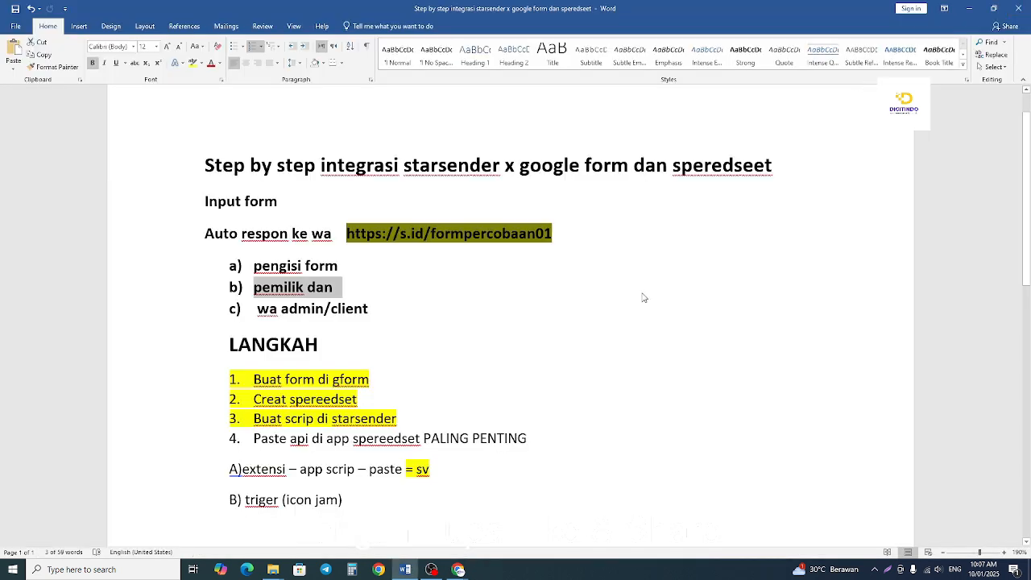
Add "Selesai" and the address "Mkc.bwsender.com" below the trigger step at the end of the Word guide, and copy the address.
scroll(642, 298, down, 10)
scroll(405, 292, up, 4)
click(383, 208)
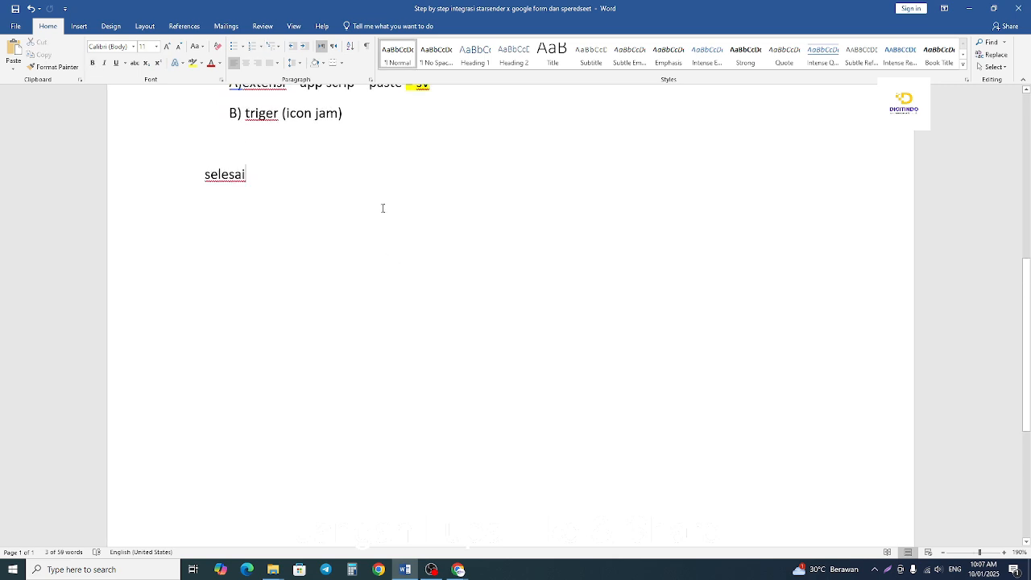
key(Return)
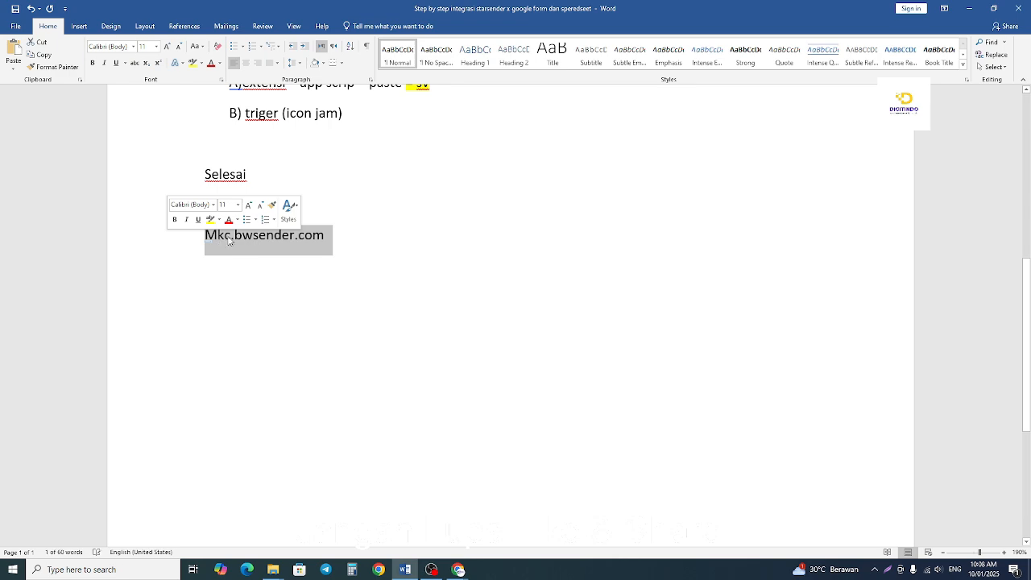
right_click(249, 239)
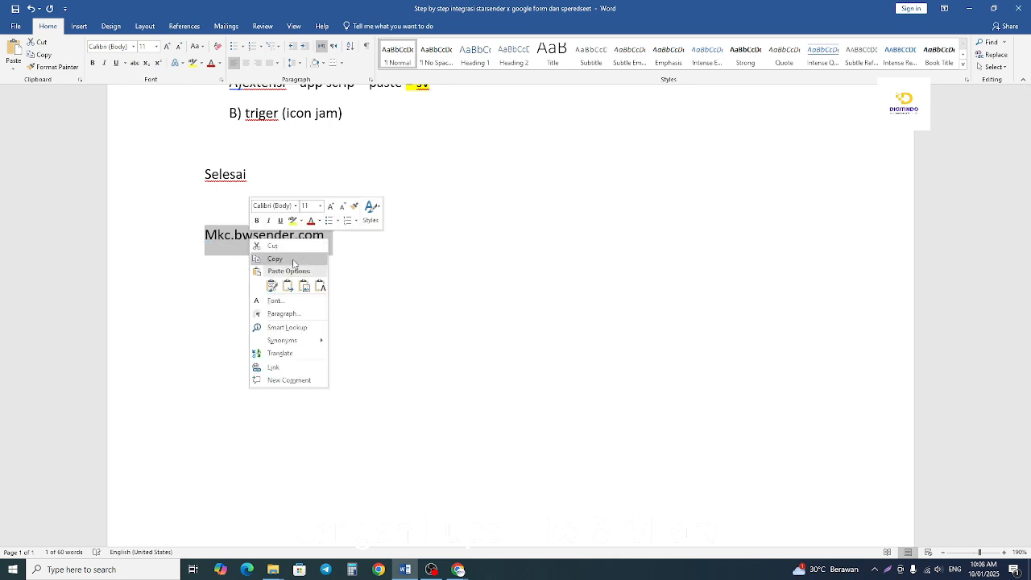
click(292, 258)
Switch to the incognito Chrome window and open the copied mkc.bwsender.com address in a new tab, proceeding past the certificate warning.
click(458, 570)
click(515, 459)
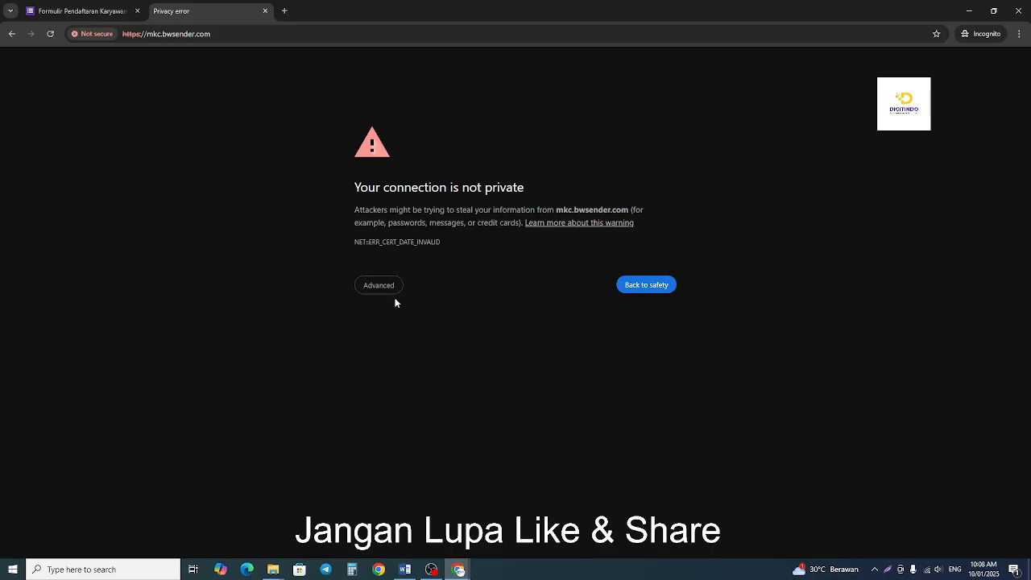
click(284, 10)
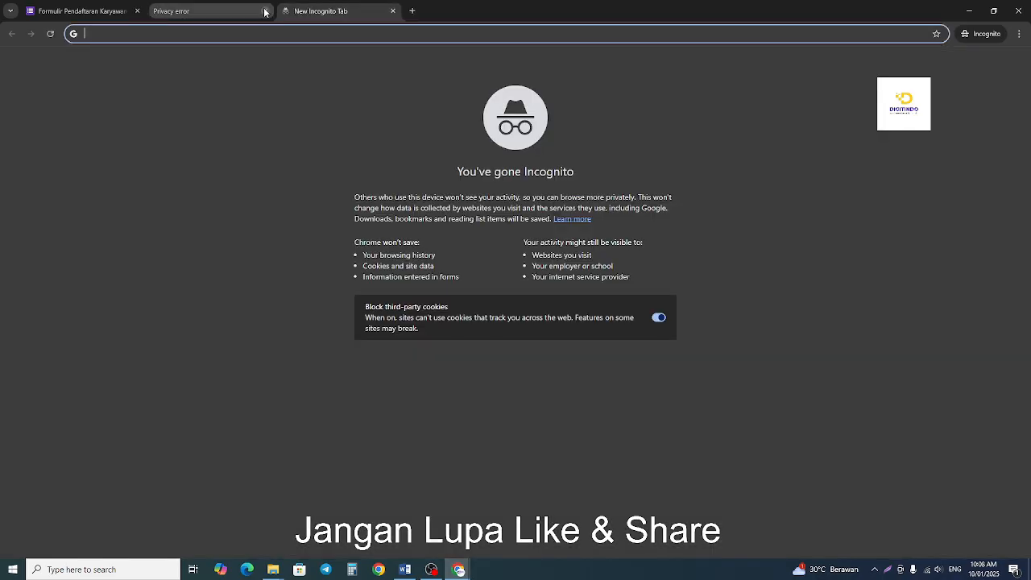
right_click(174, 35)
click(253, 145)
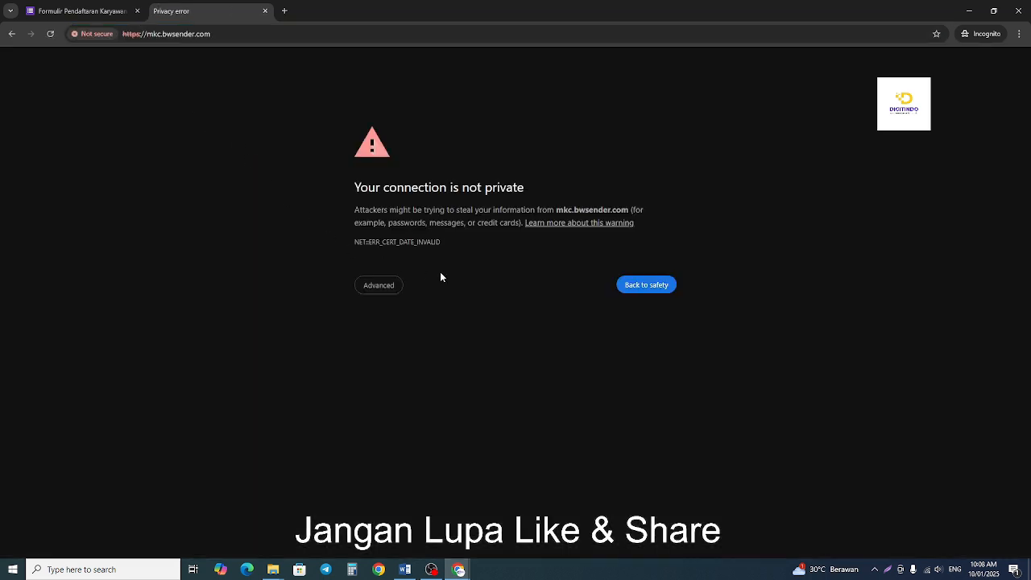
click(374, 289)
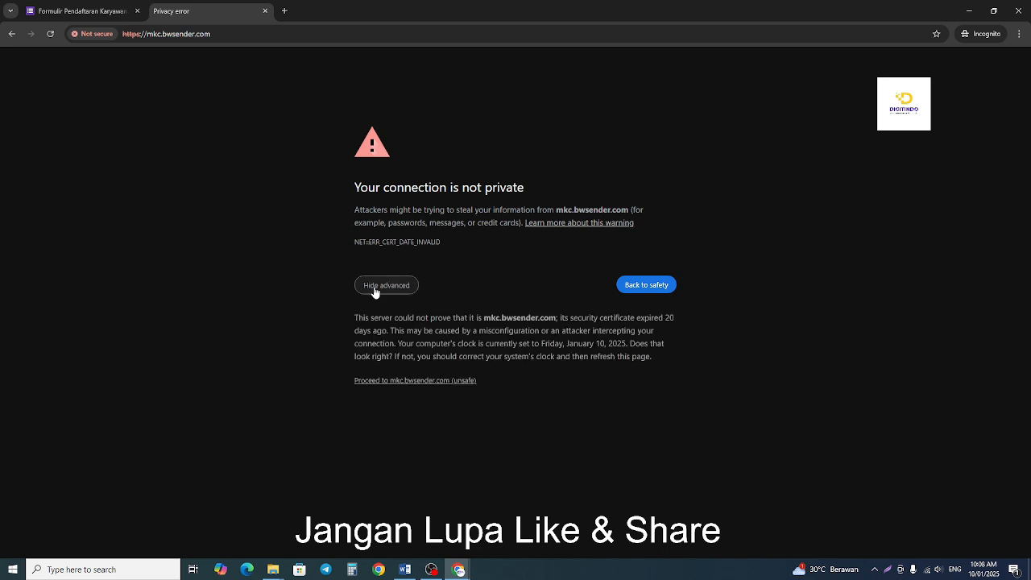
click(394, 381)
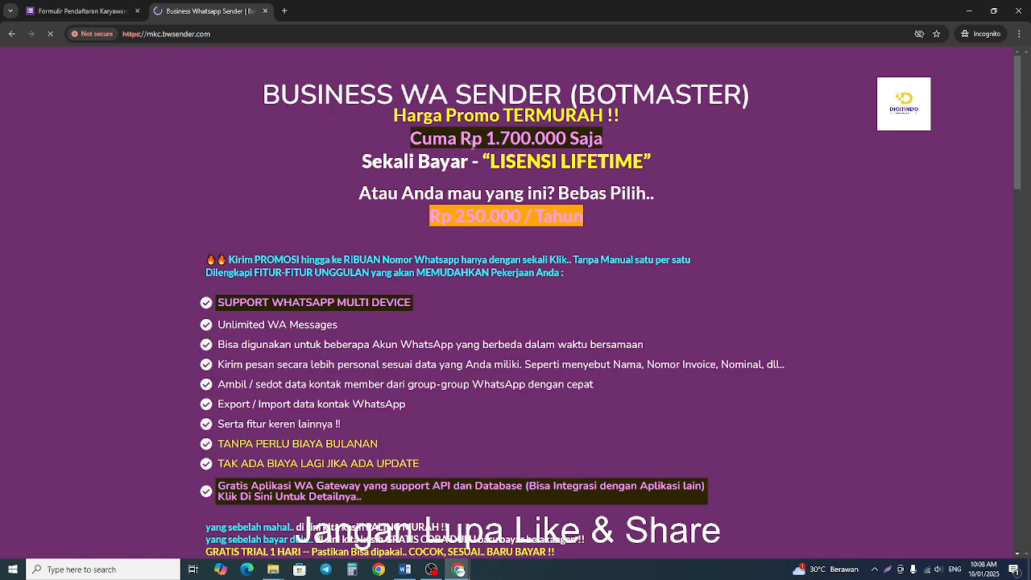
Examine the lifetime and annual licence prices, feature list and download links on the Business WA Sender page.
drag(392, 118, 613, 115)
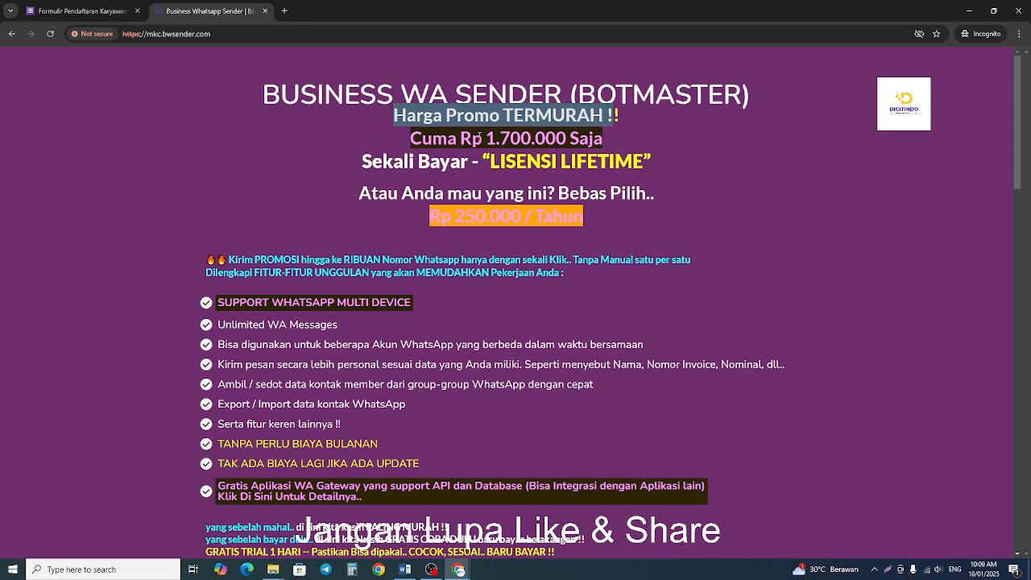
drag(480, 137, 604, 139)
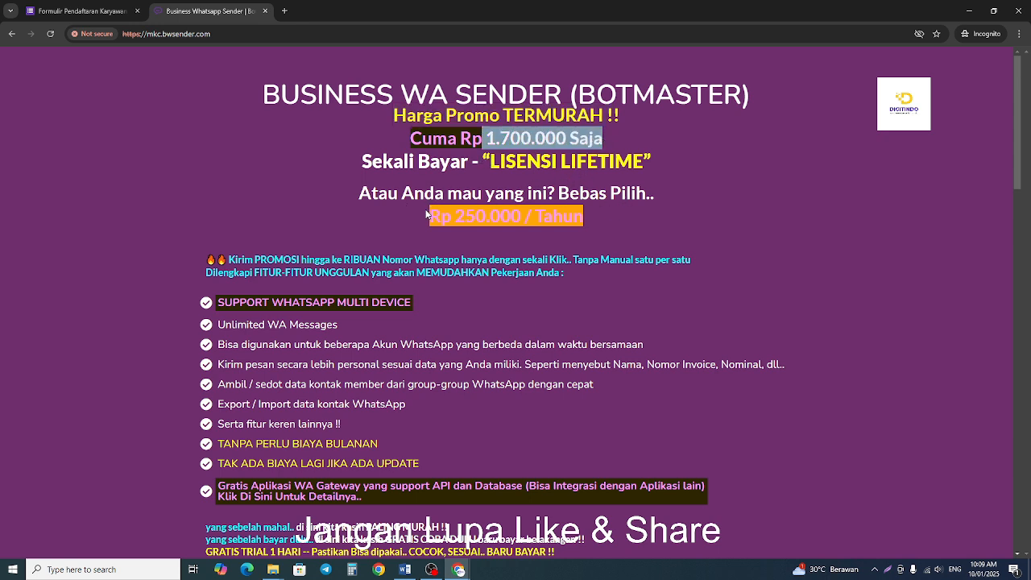
drag(430, 218, 584, 216)
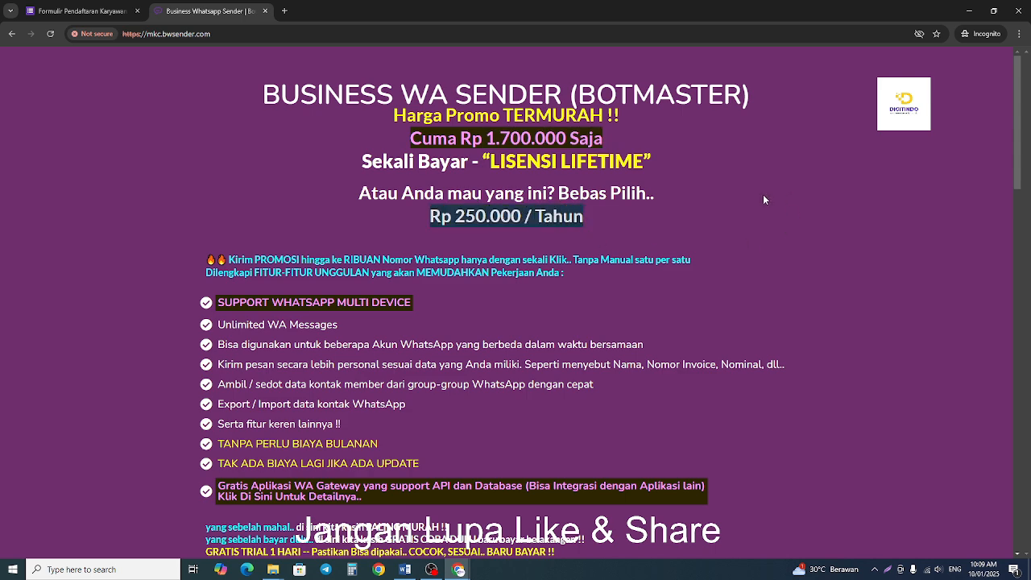
scroll(764, 196, down, 2)
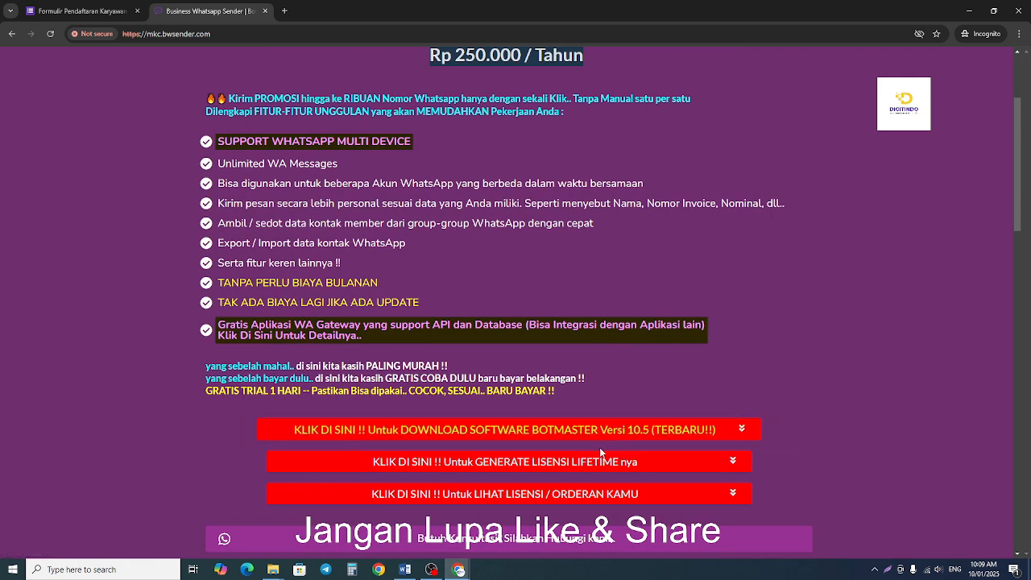
scroll(599, 447, up, 2)
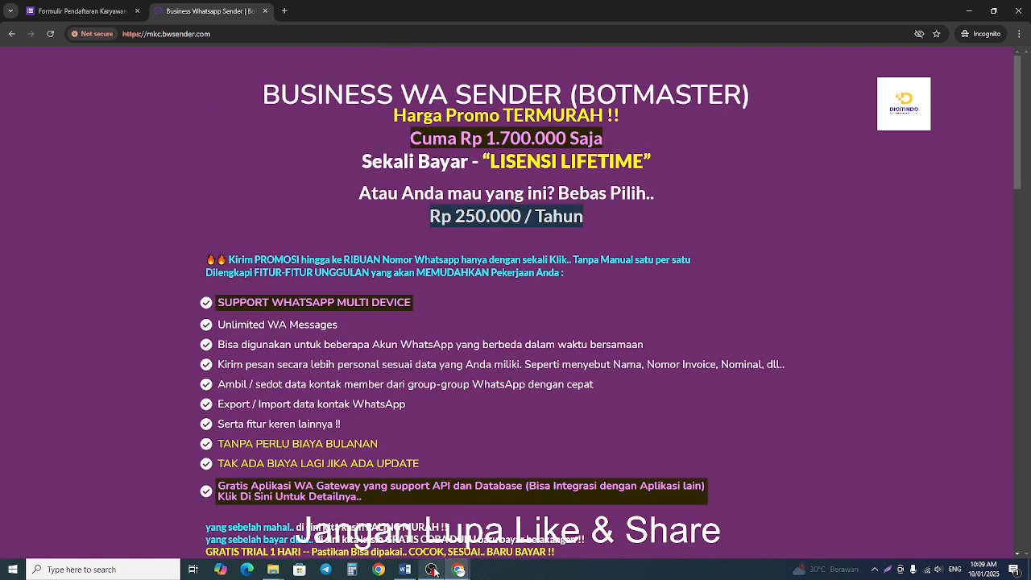